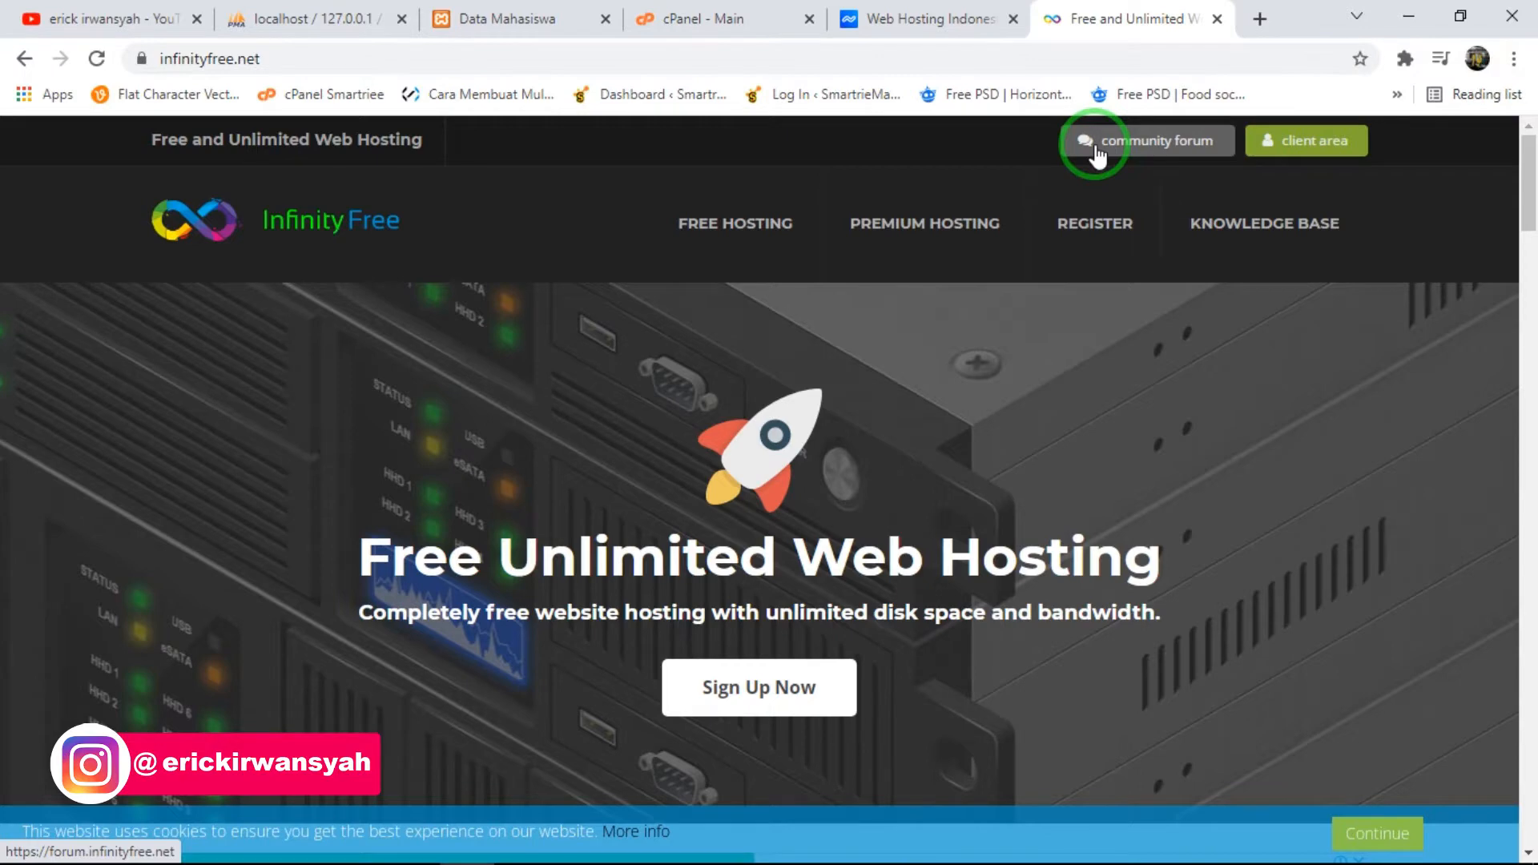
- Review the hosting packages on the Niagahoster page and return to the InfinityFree page
click(929, 19)
scroll(220, 432, up, 4)
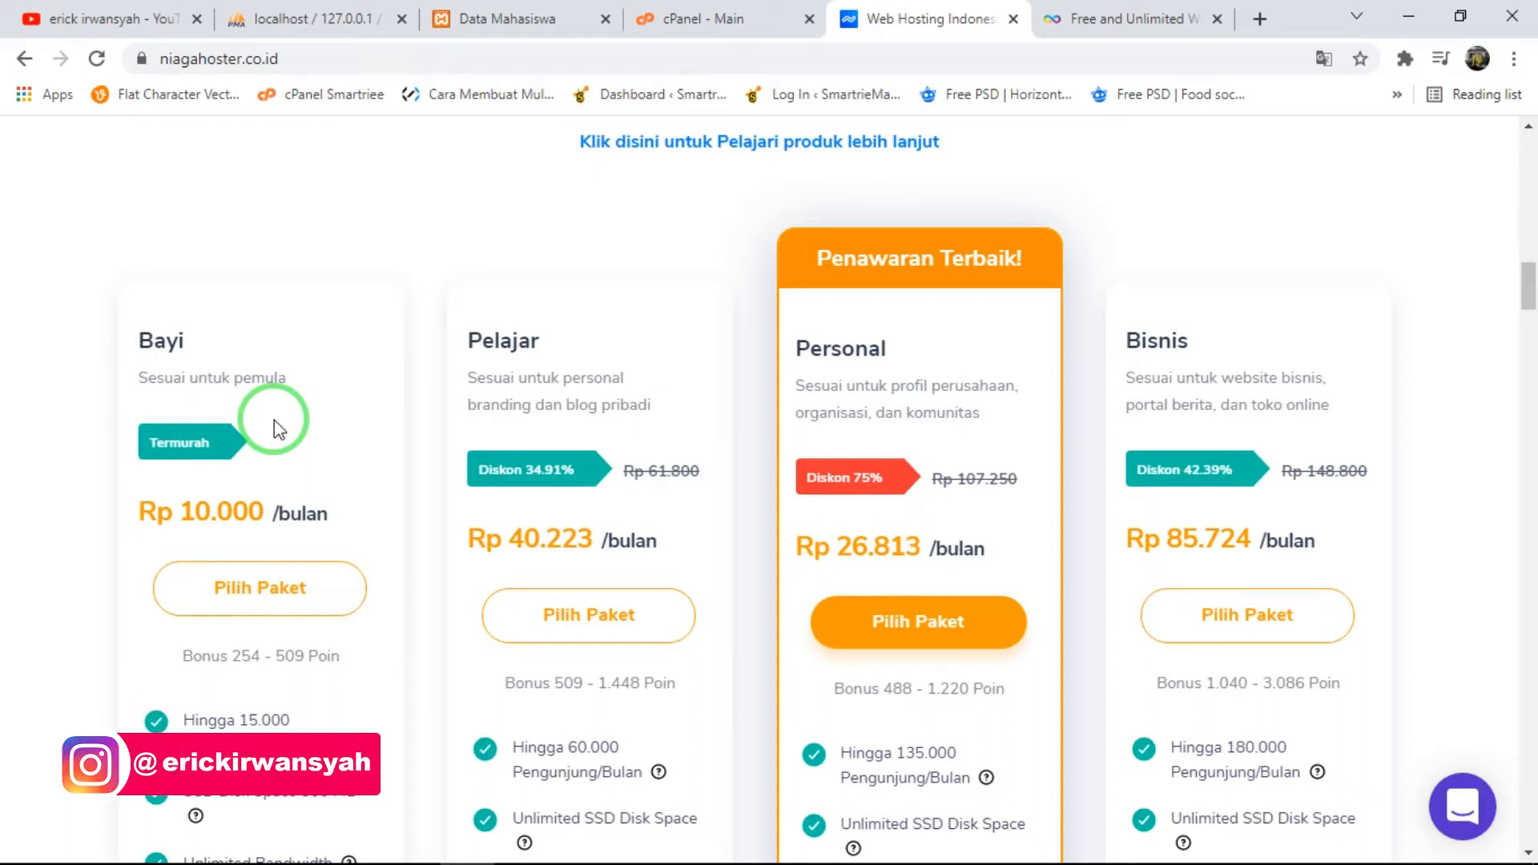
click(1201, 19)
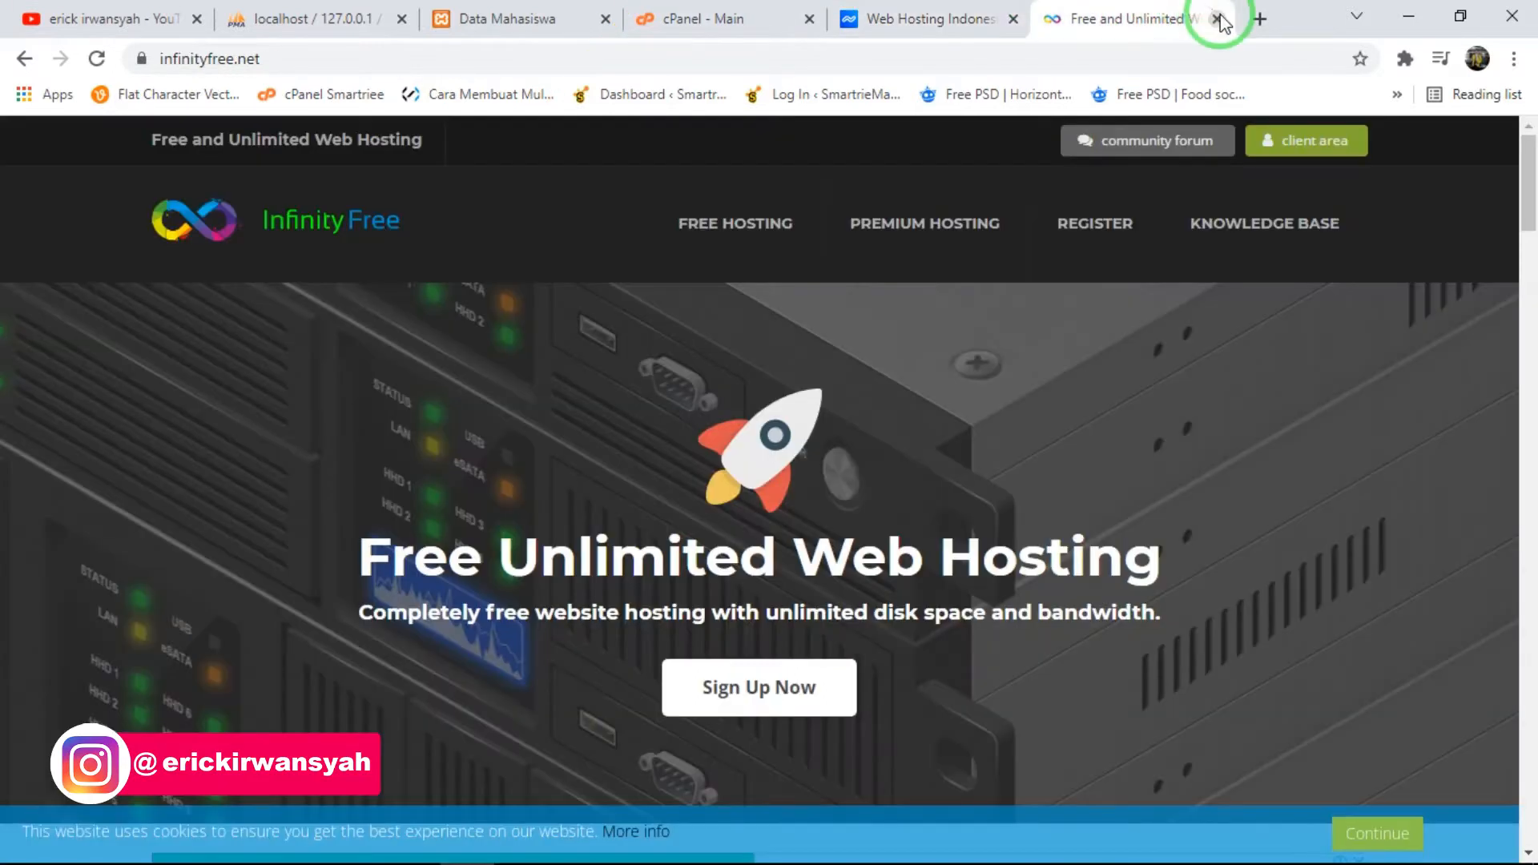
- Search Google for idwebhost in a new tab and open the IDwebhost website
key(ctrl+t)
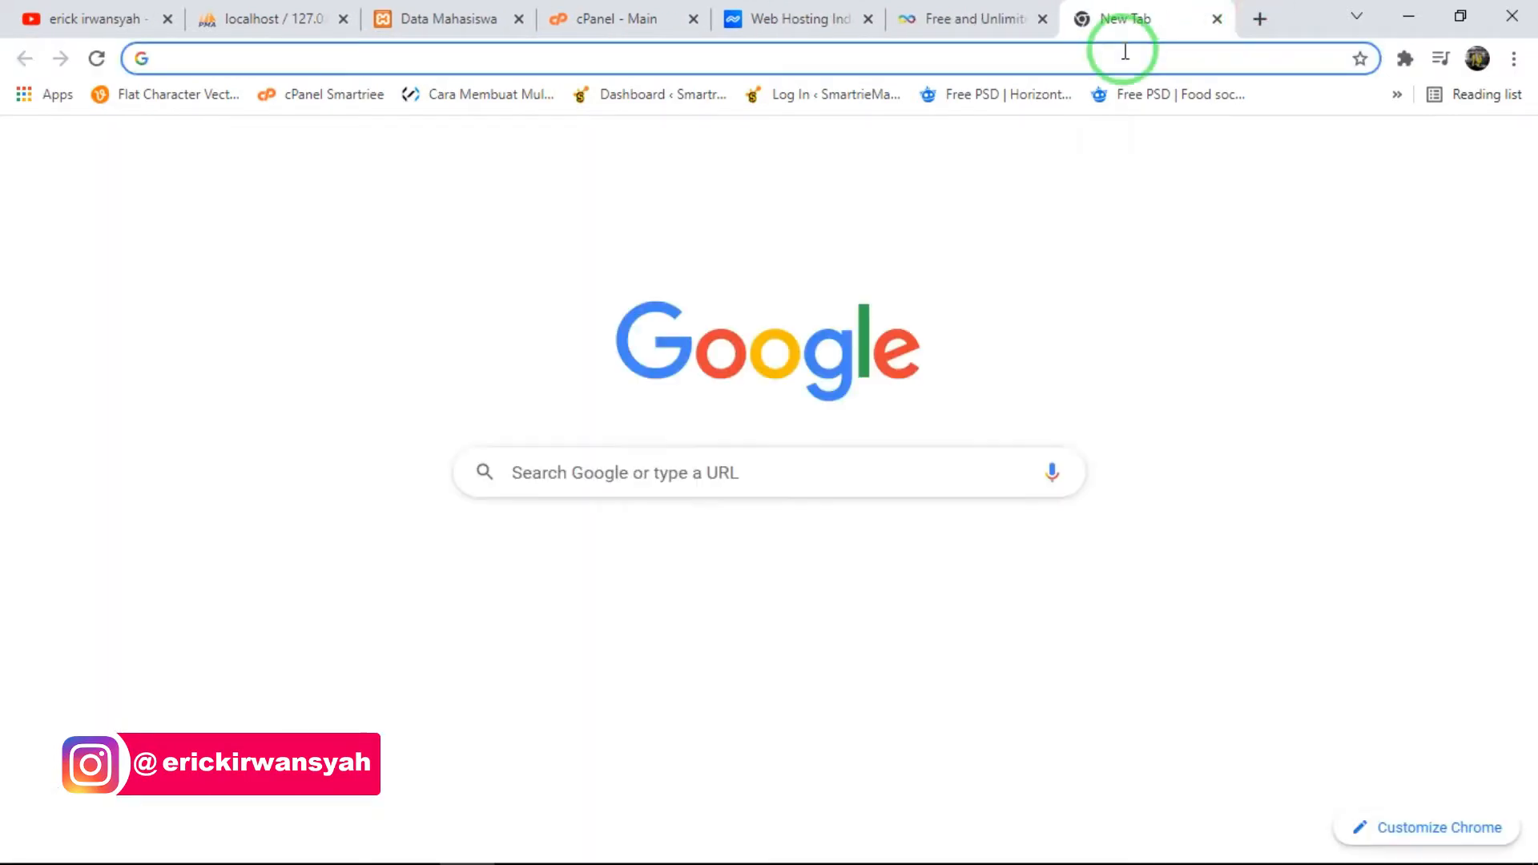
text(idh)
key(BackSpace)
text(w)
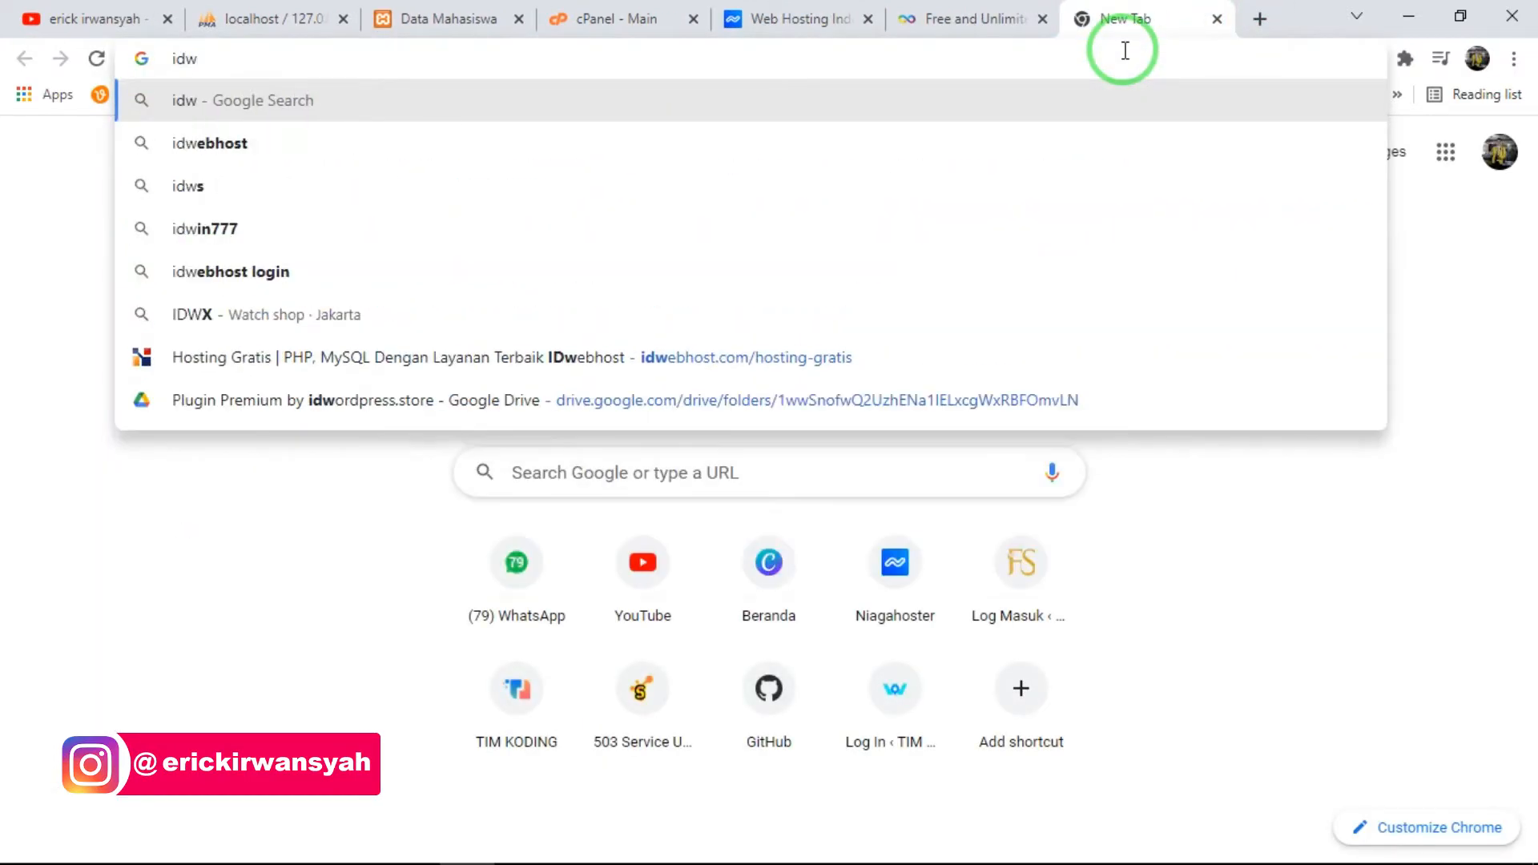
key(Down)
key(Return)
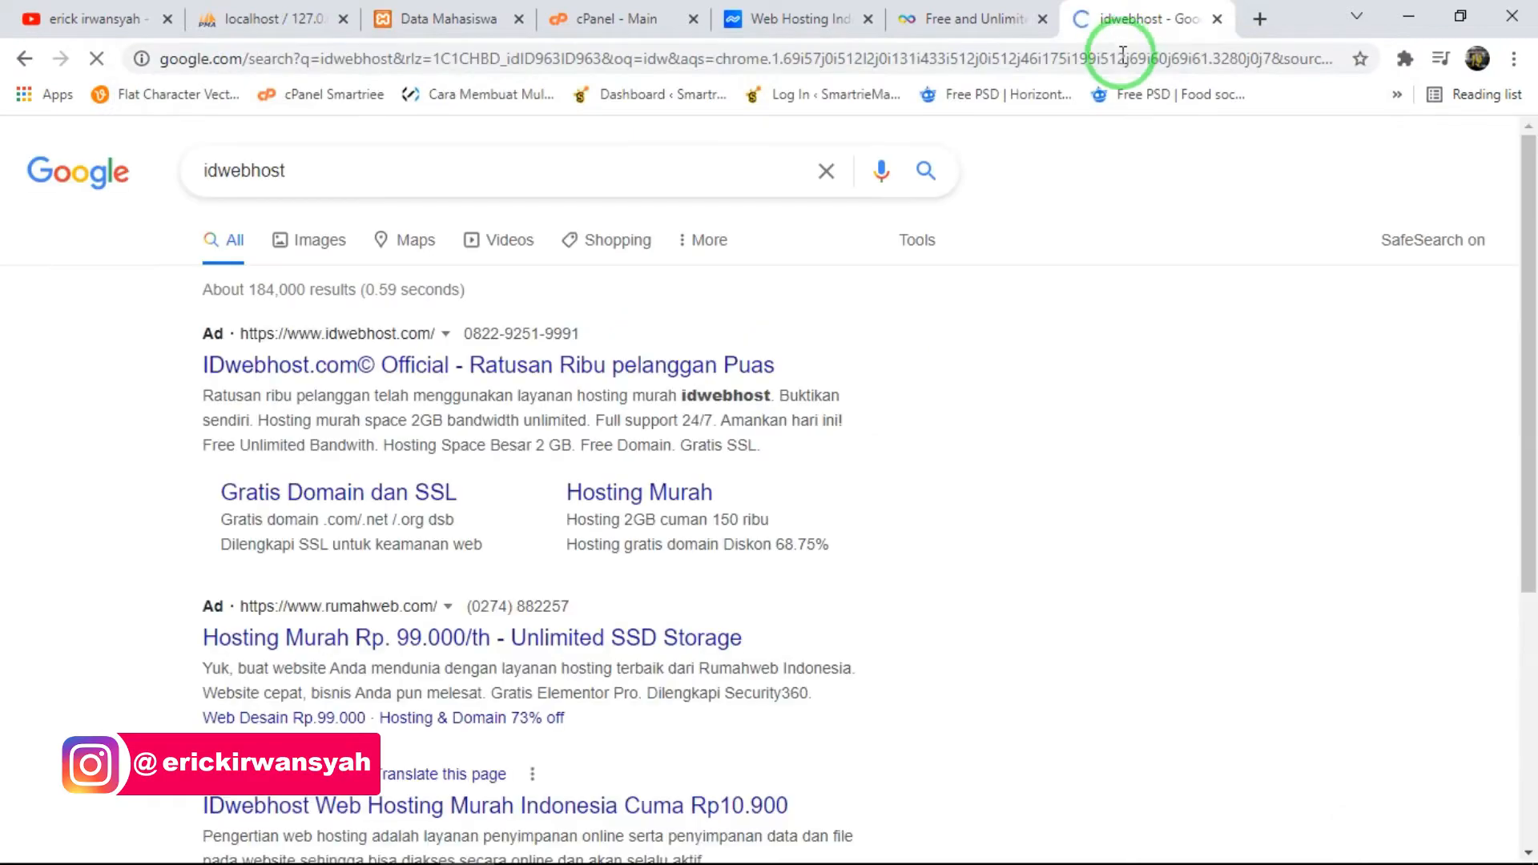
click(376, 808)
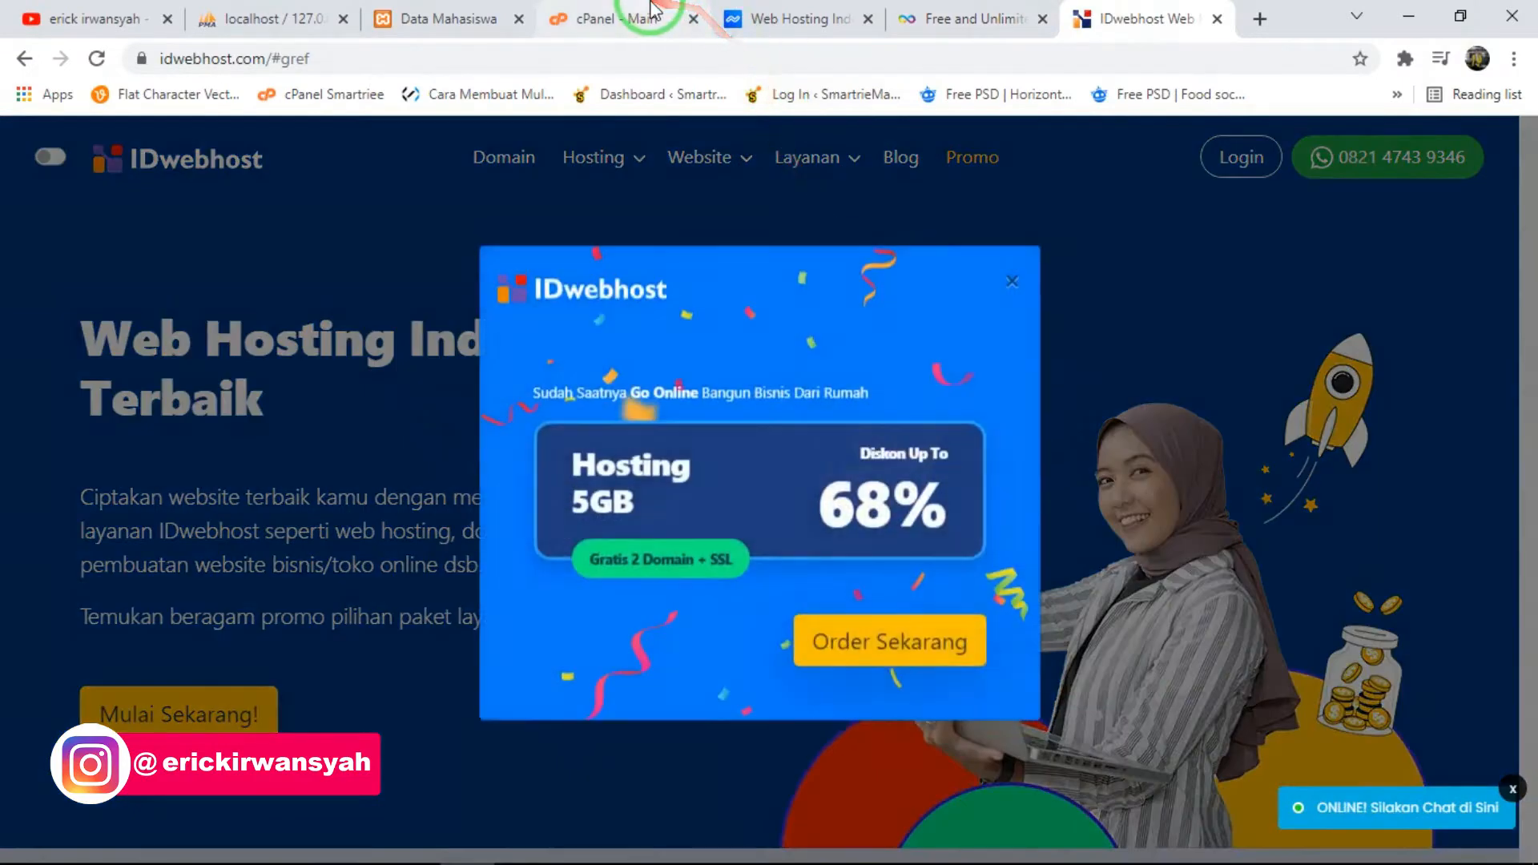
- Dismiss the promotional pop-up covering the IDwebhost home page
click(633, 16)
click(1138, 18)
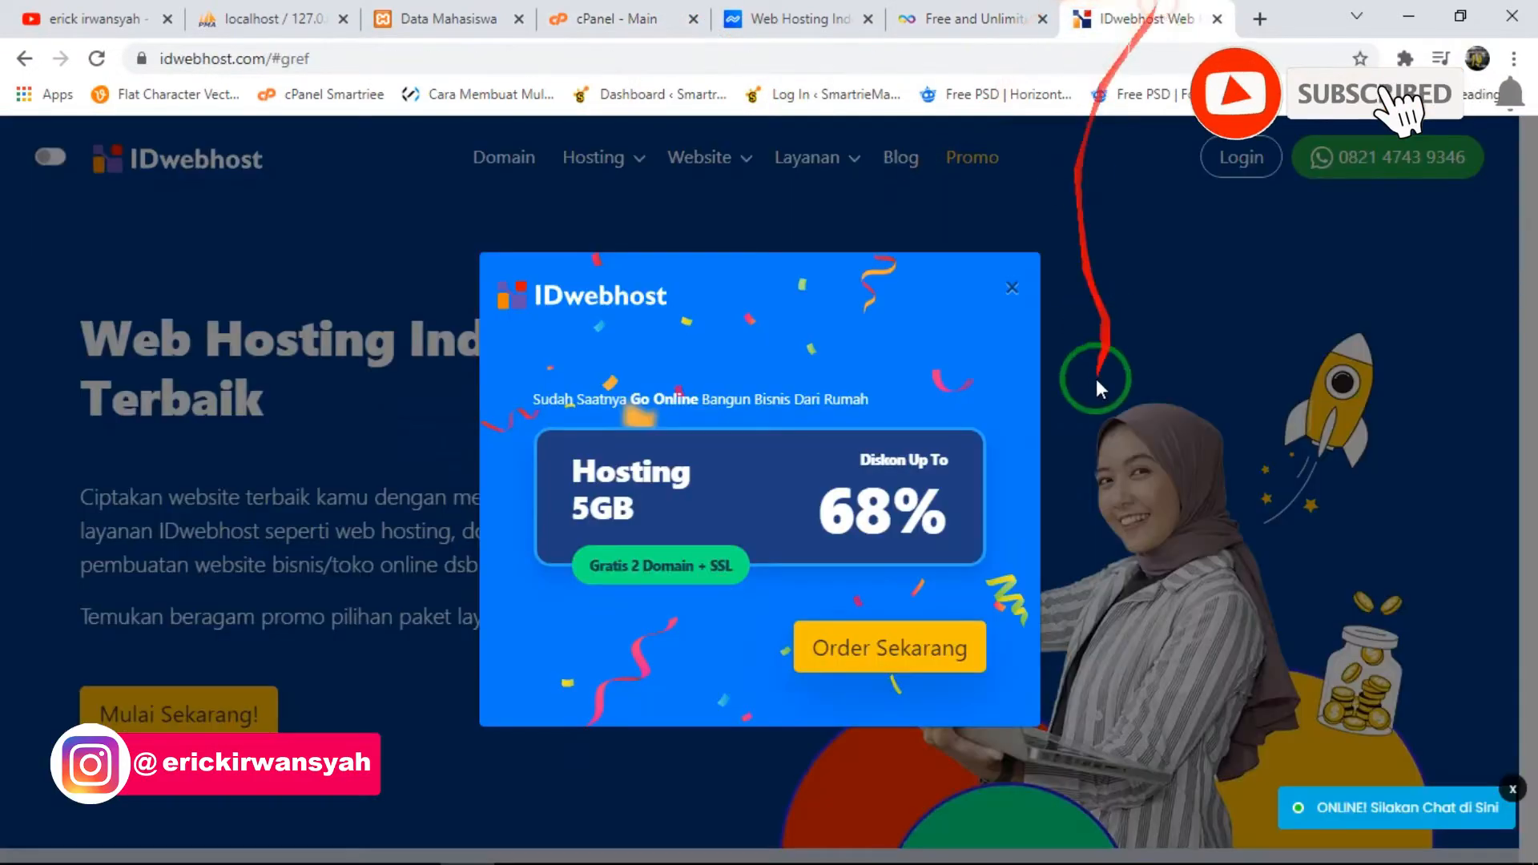
click(1007, 304)
click(785, 585)
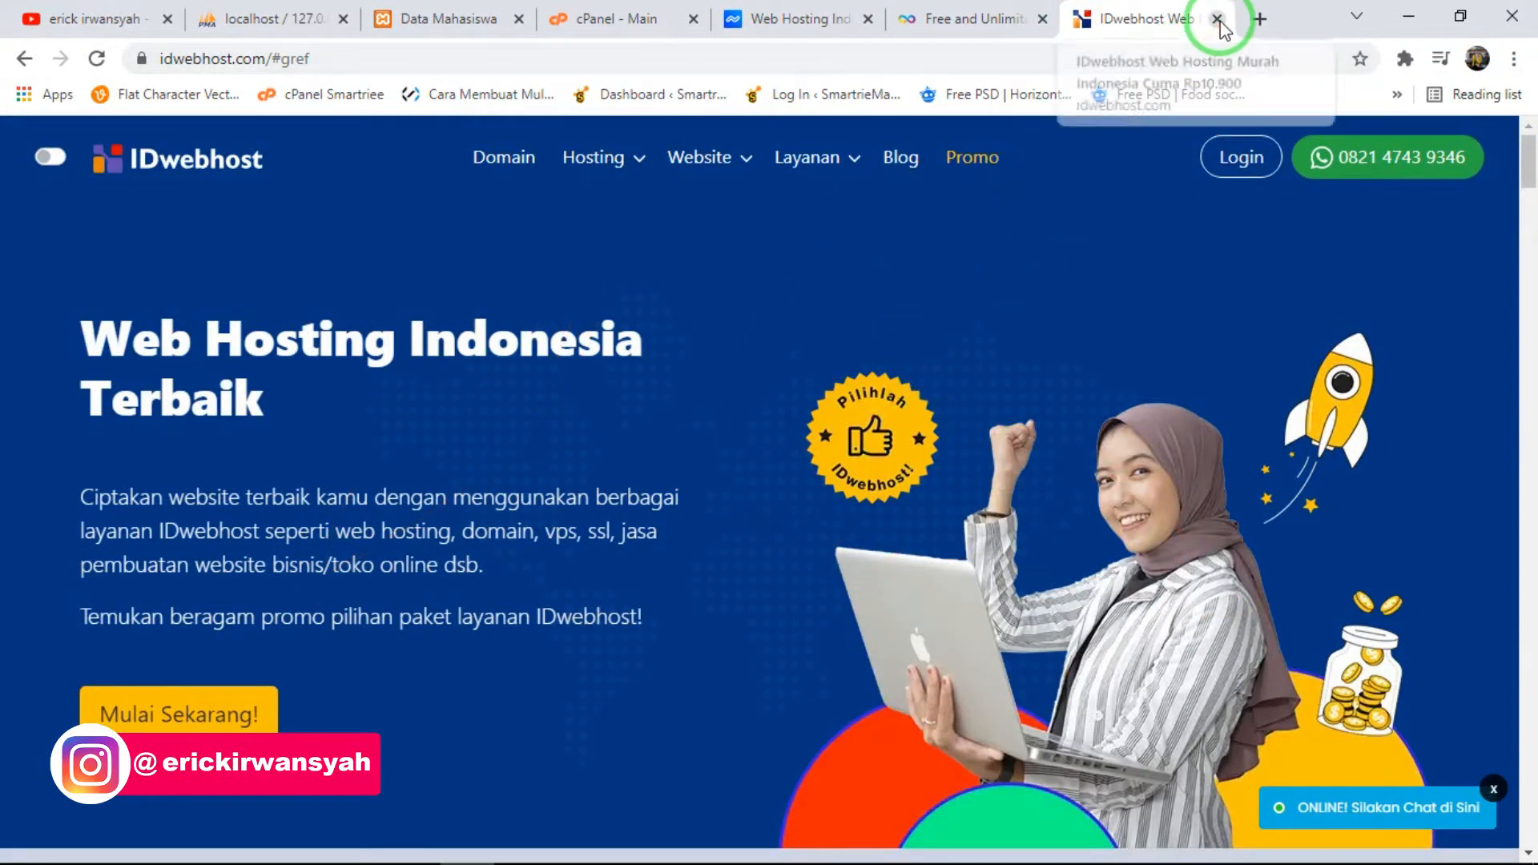
click(149, 59)
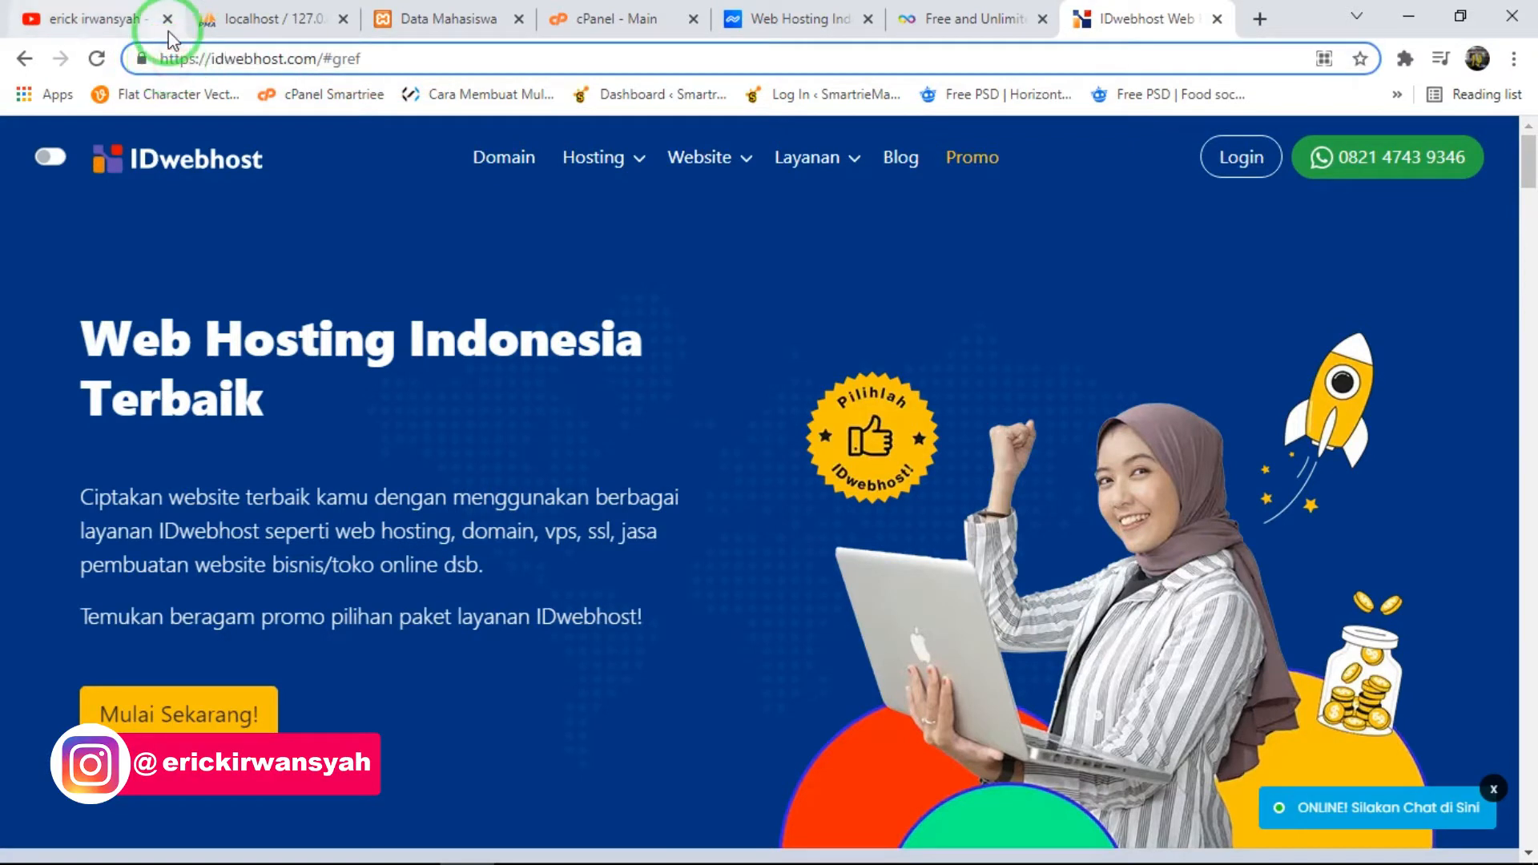
key(Delete)
key(Delete)
text(00)
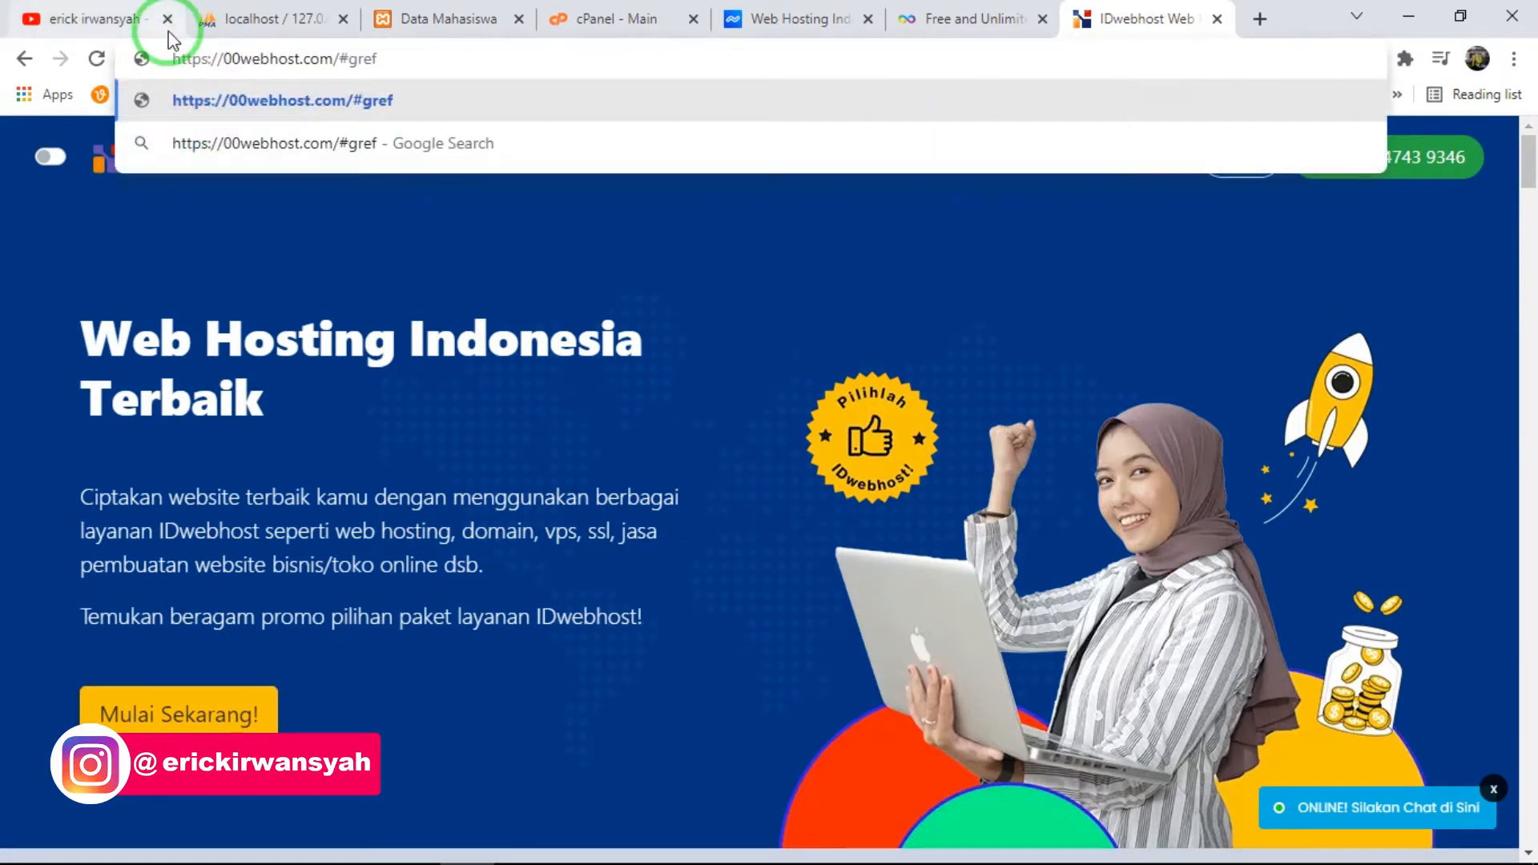
key(ctrl+a)
key(BackSpace)
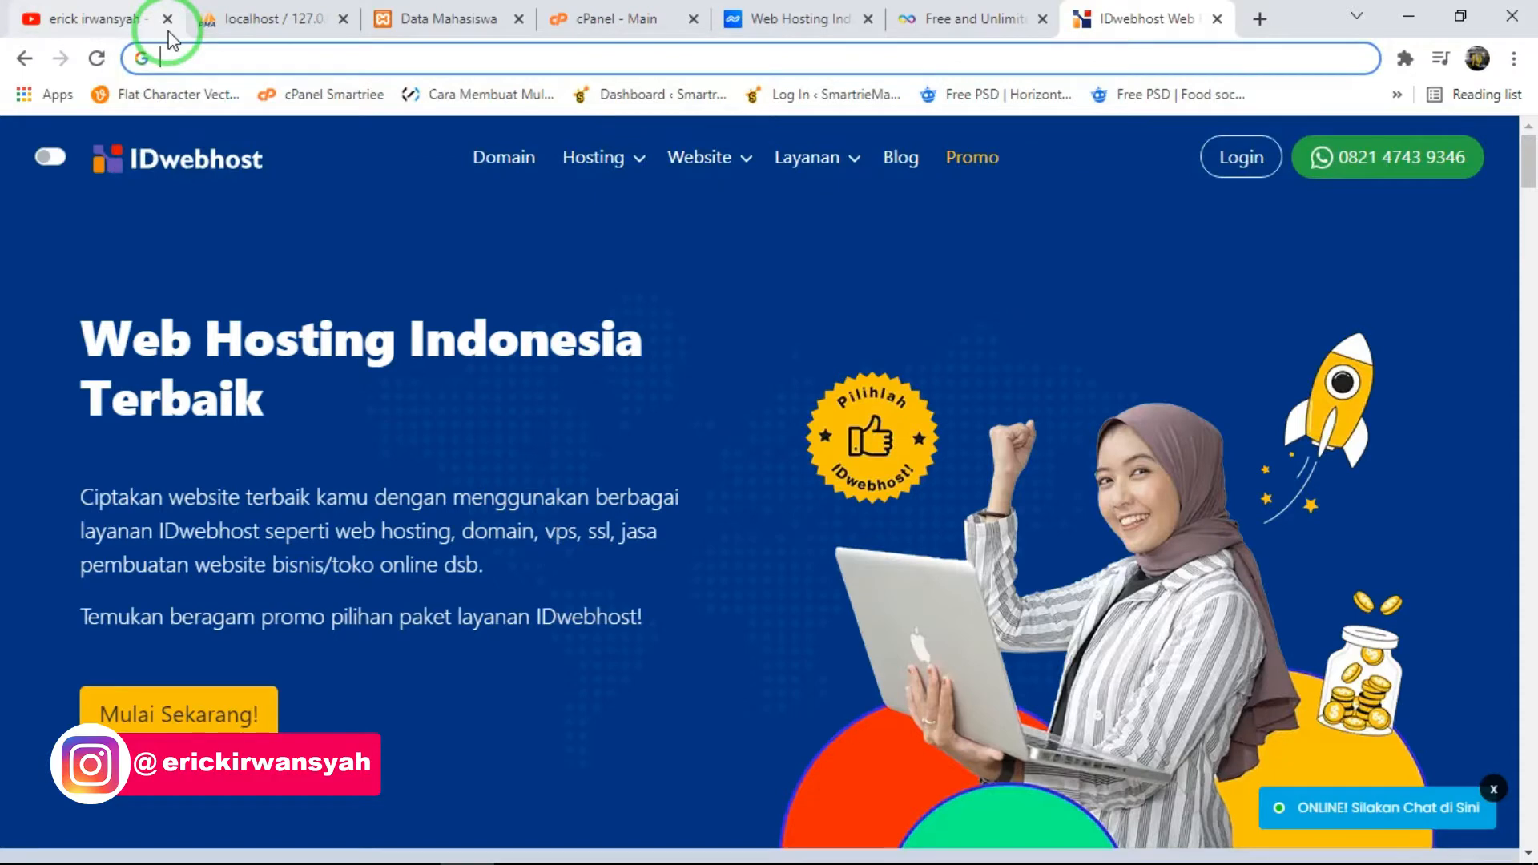
- Close the IDwebhost page and look through the sections of the timkoding.com cPanel
click(943, 11)
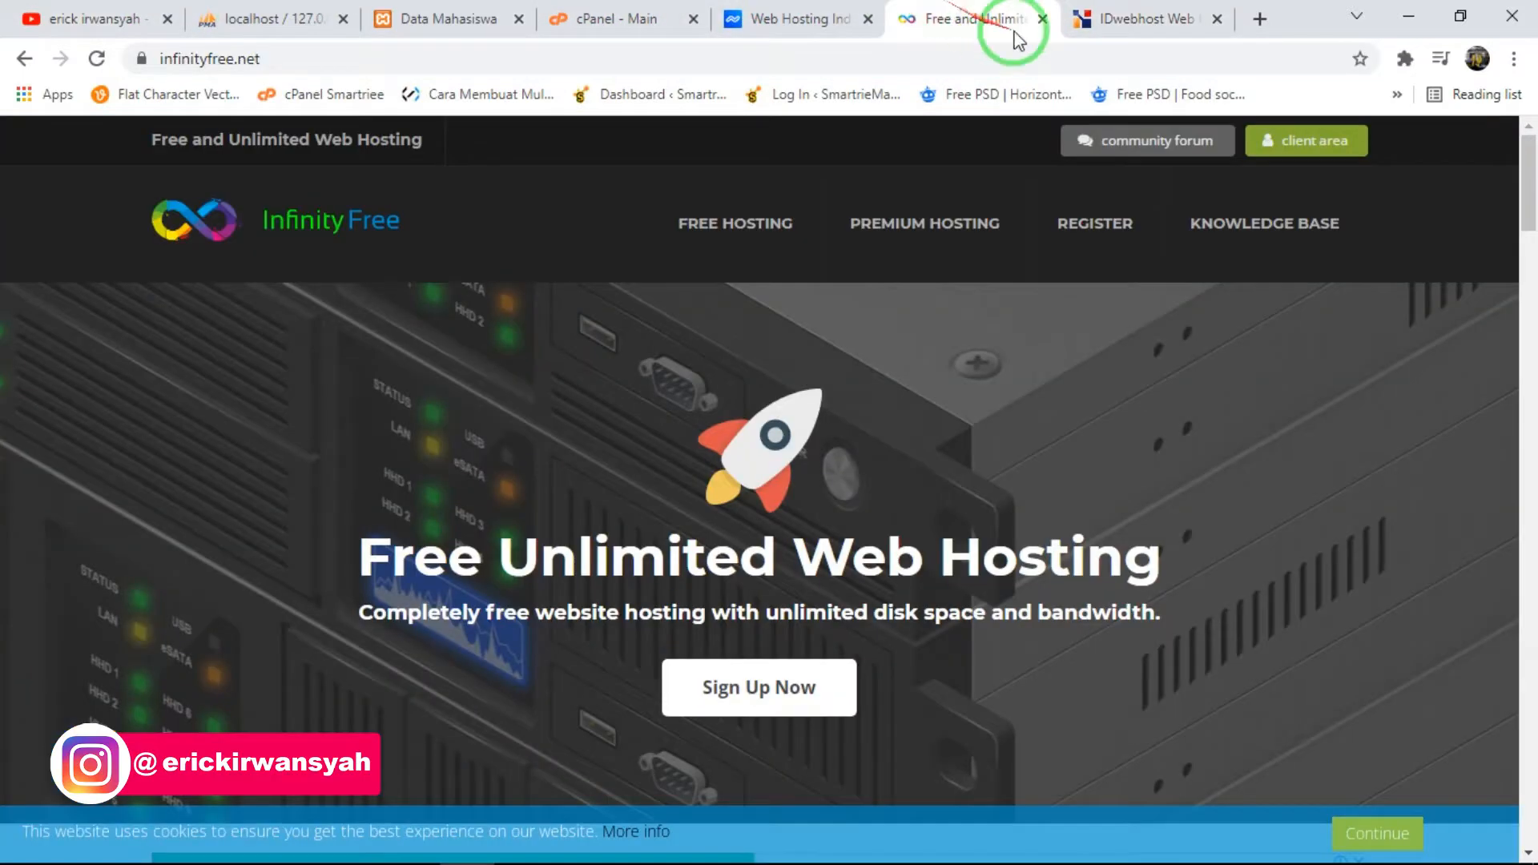
click(1218, 19)
click(725, 14)
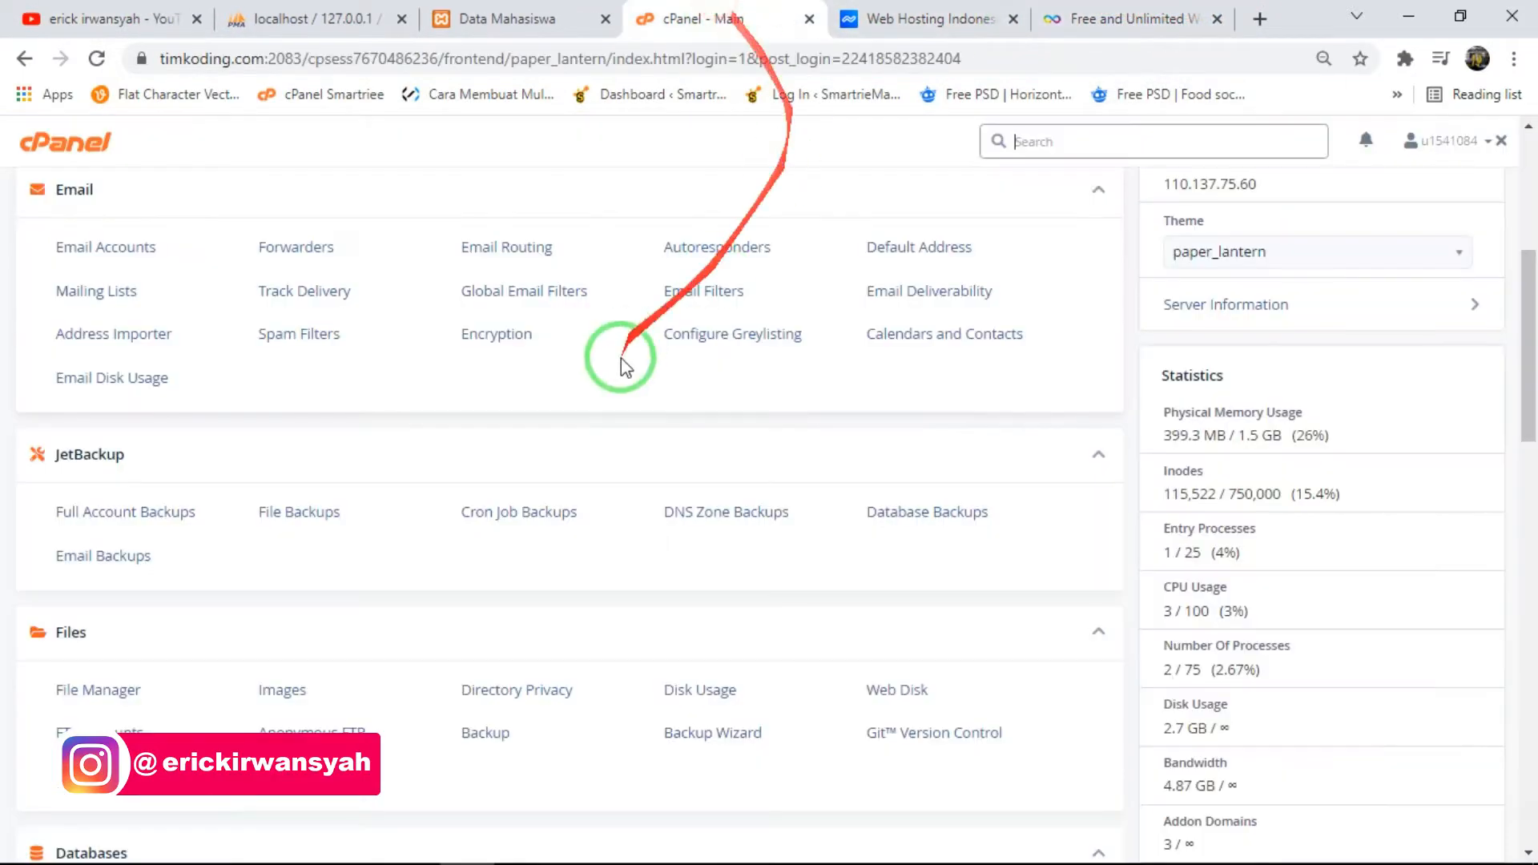
scroll(620, 362, down, 10)
- Compare the features of the paid Niagahoster packages with InfinityFree's free hosting offer
click(945, 19)
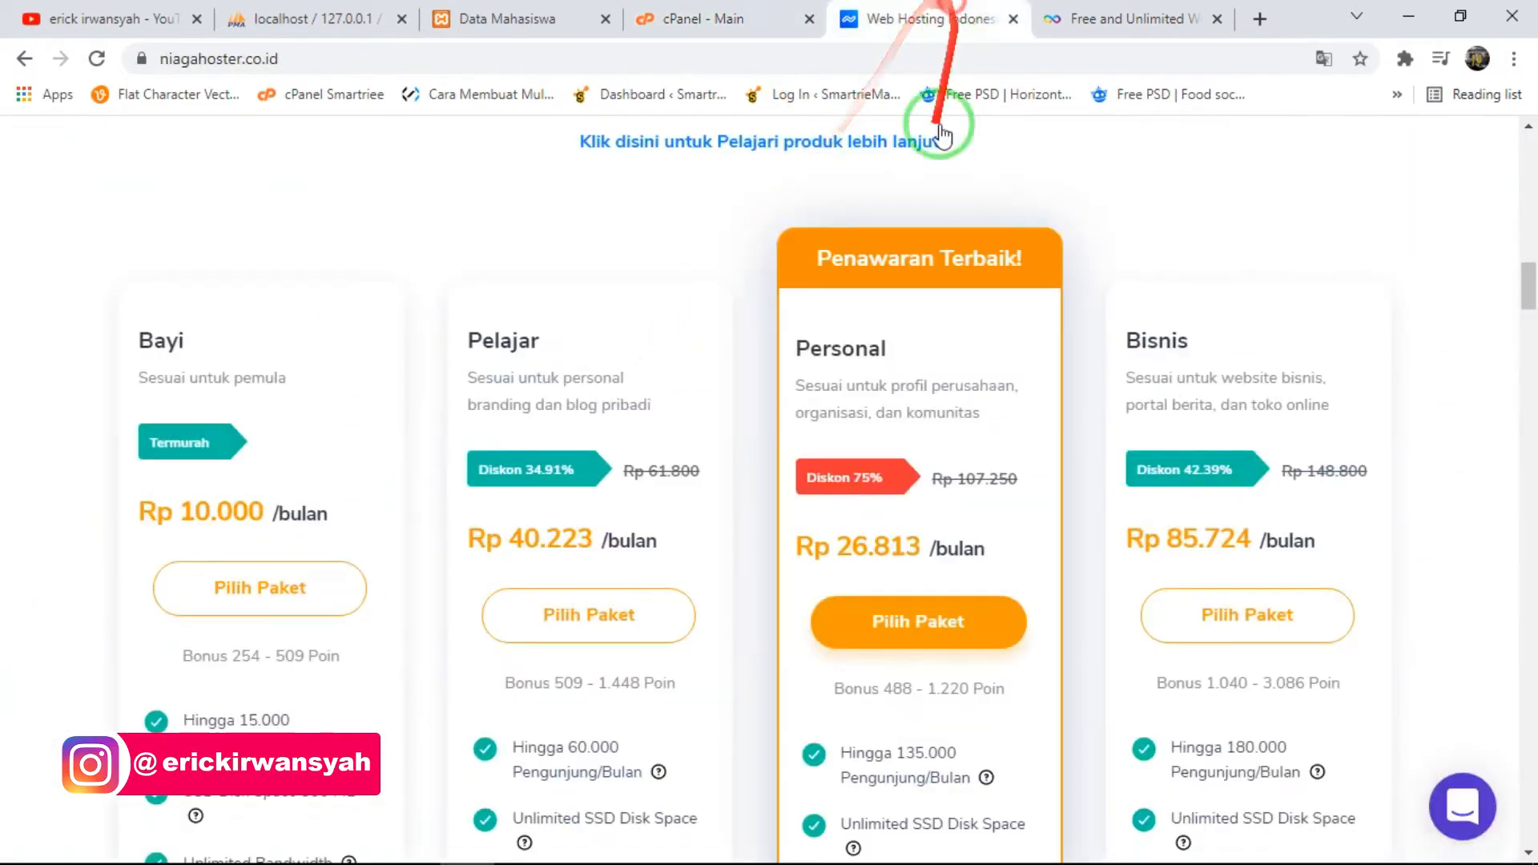
scroll(213, 492, down, 3)
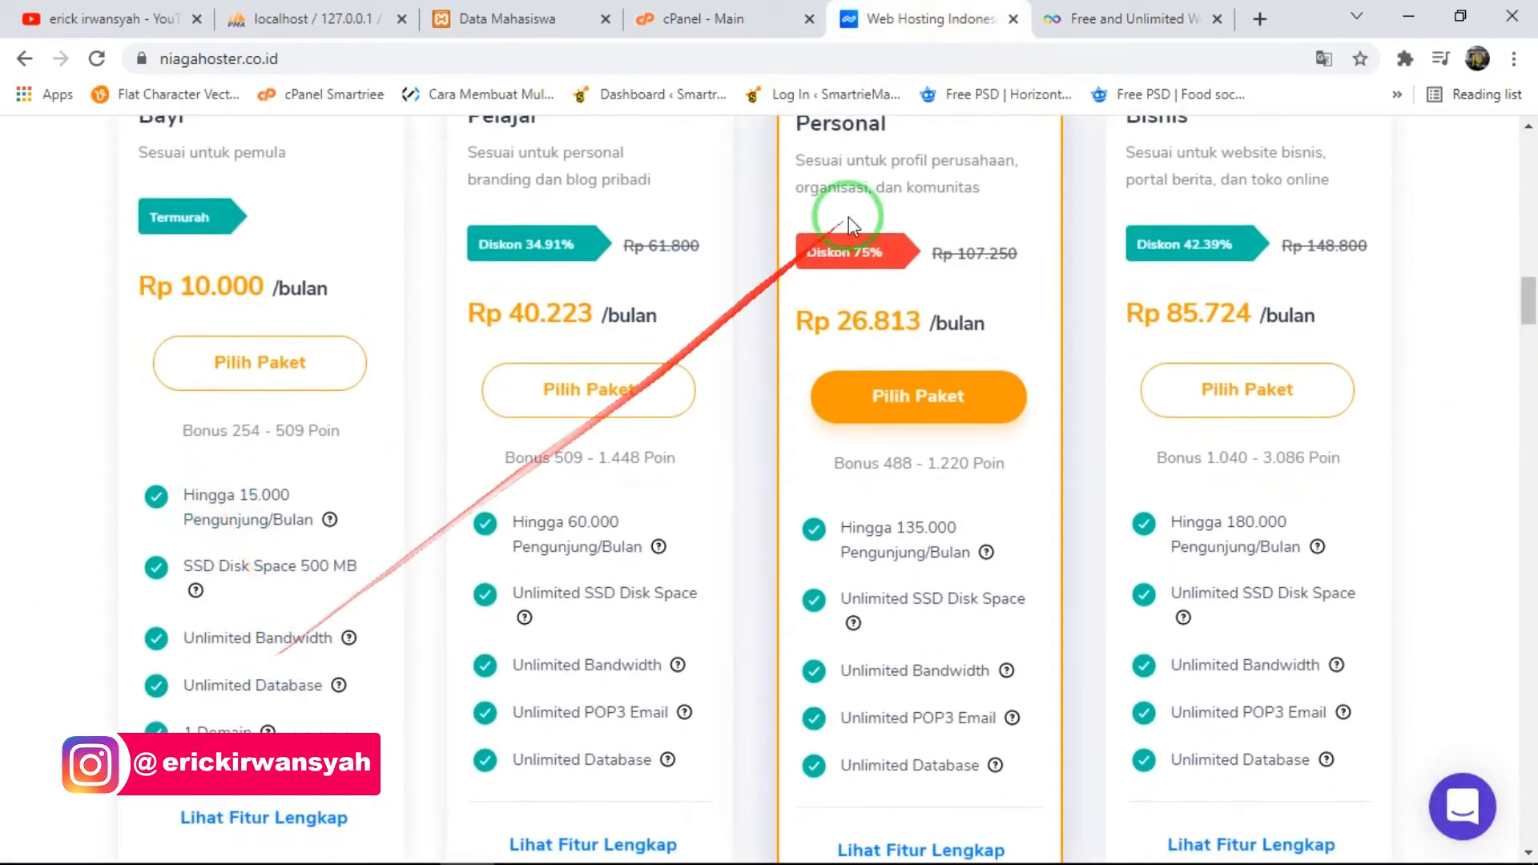
click(1129, 19)
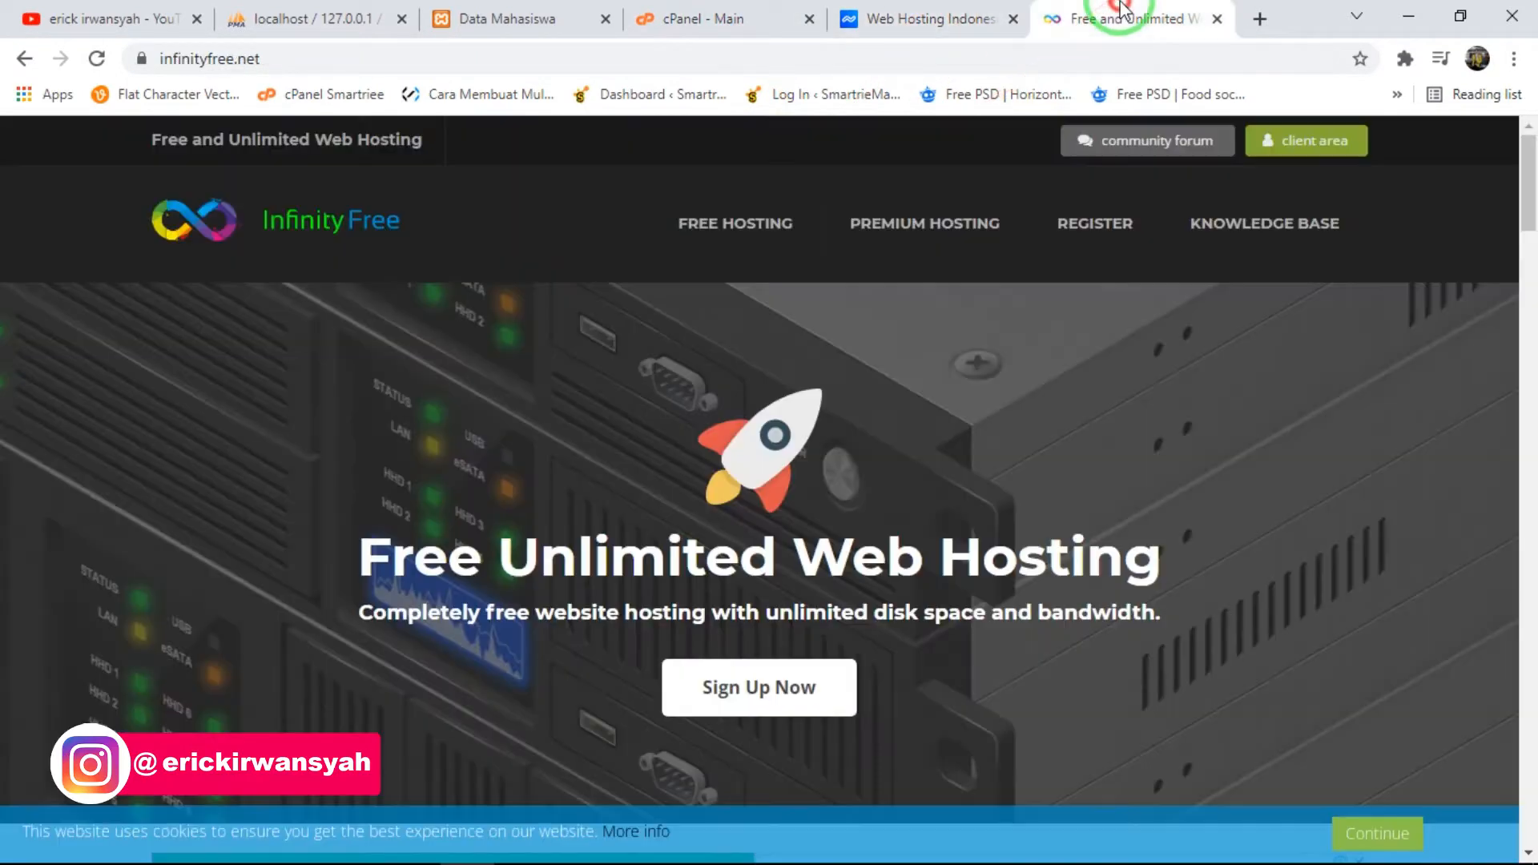
click(942, 24)
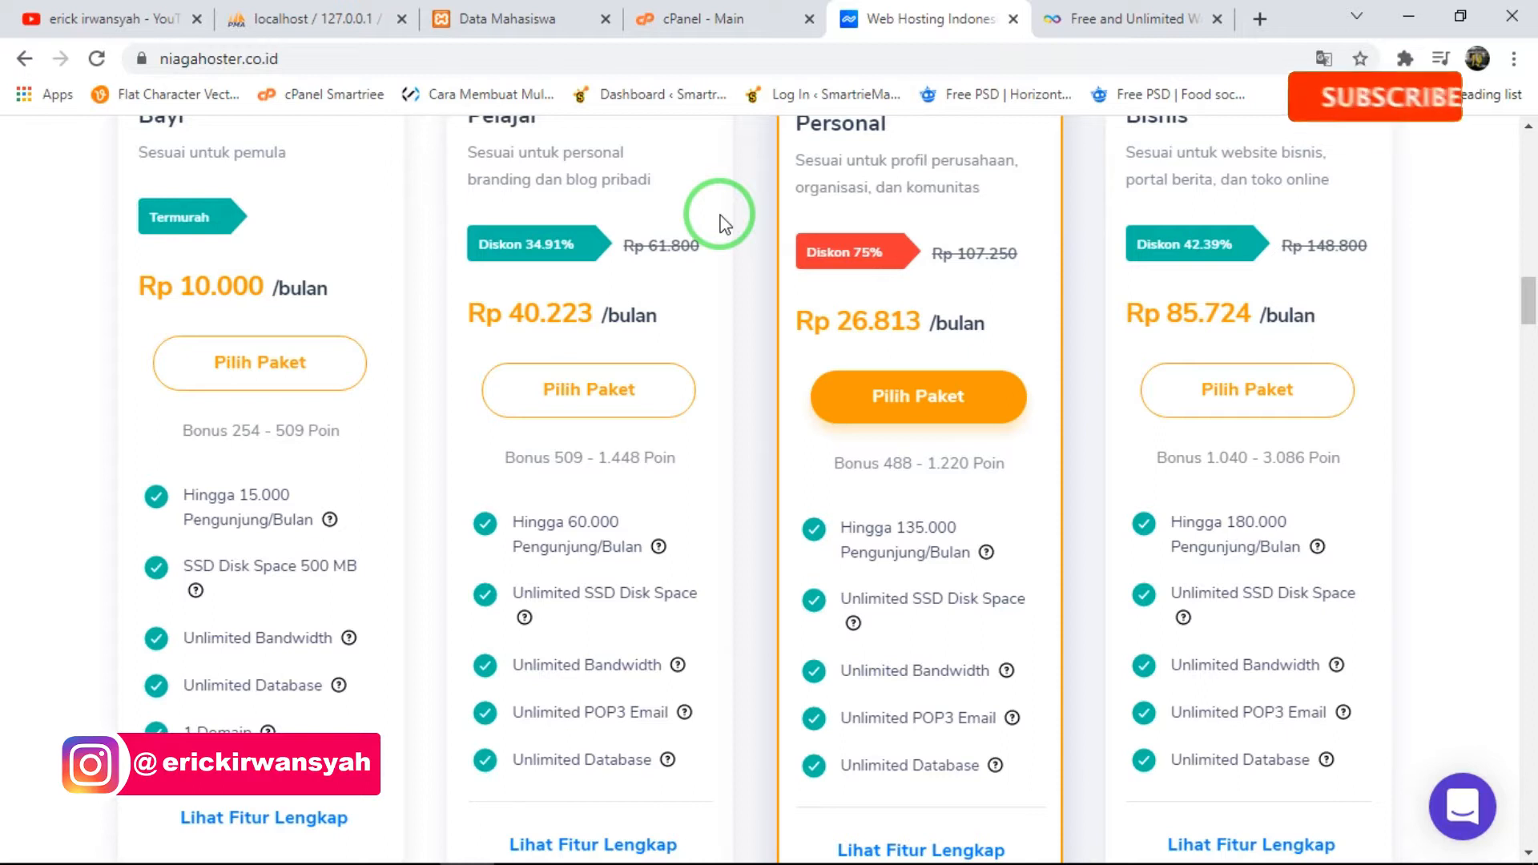
scroll(328, 341, up, 1)
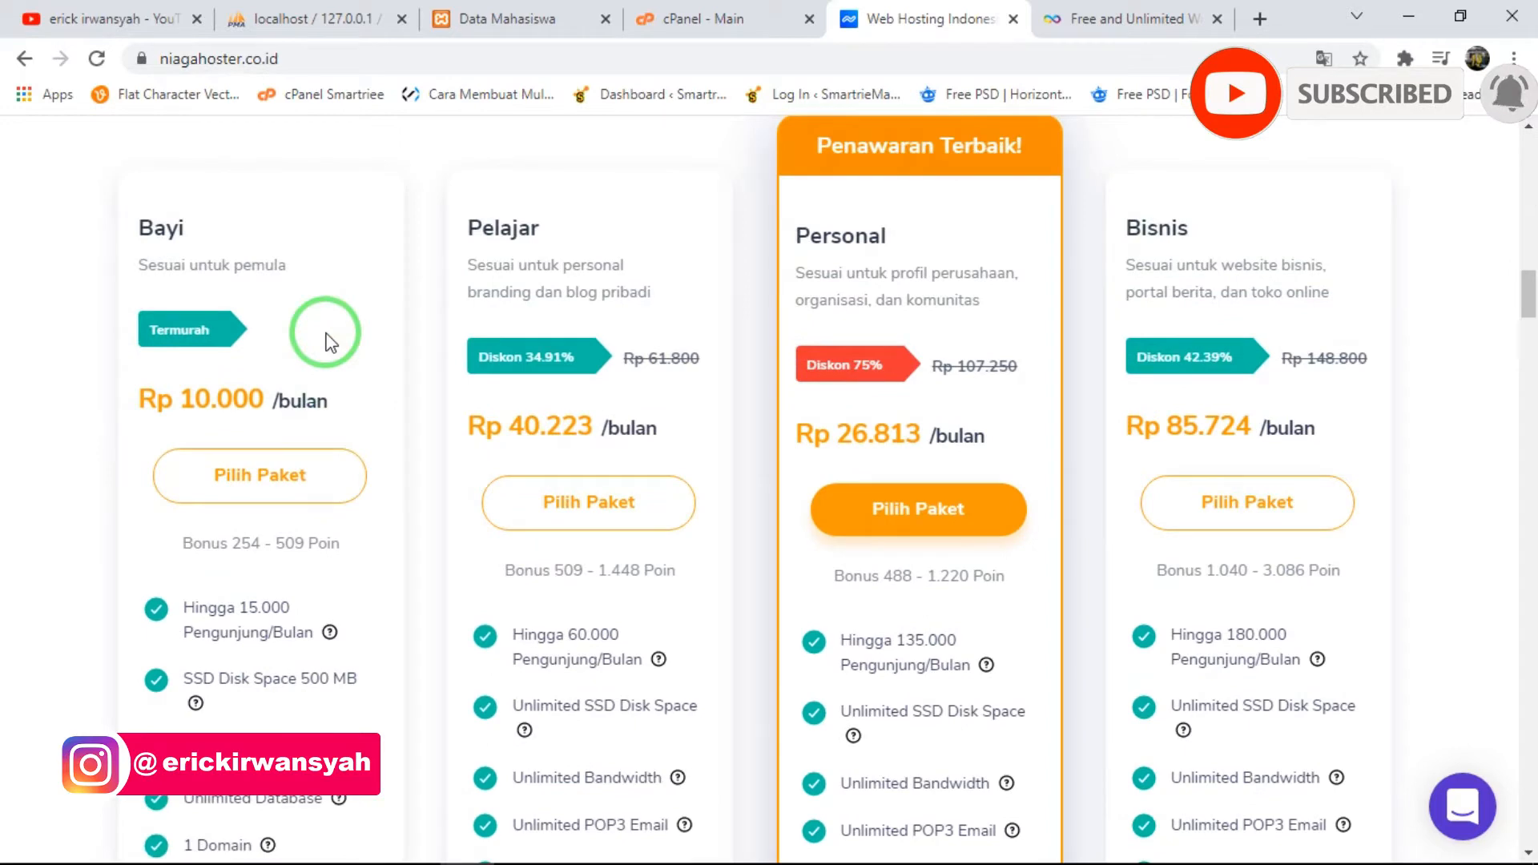
click(1199, 11)
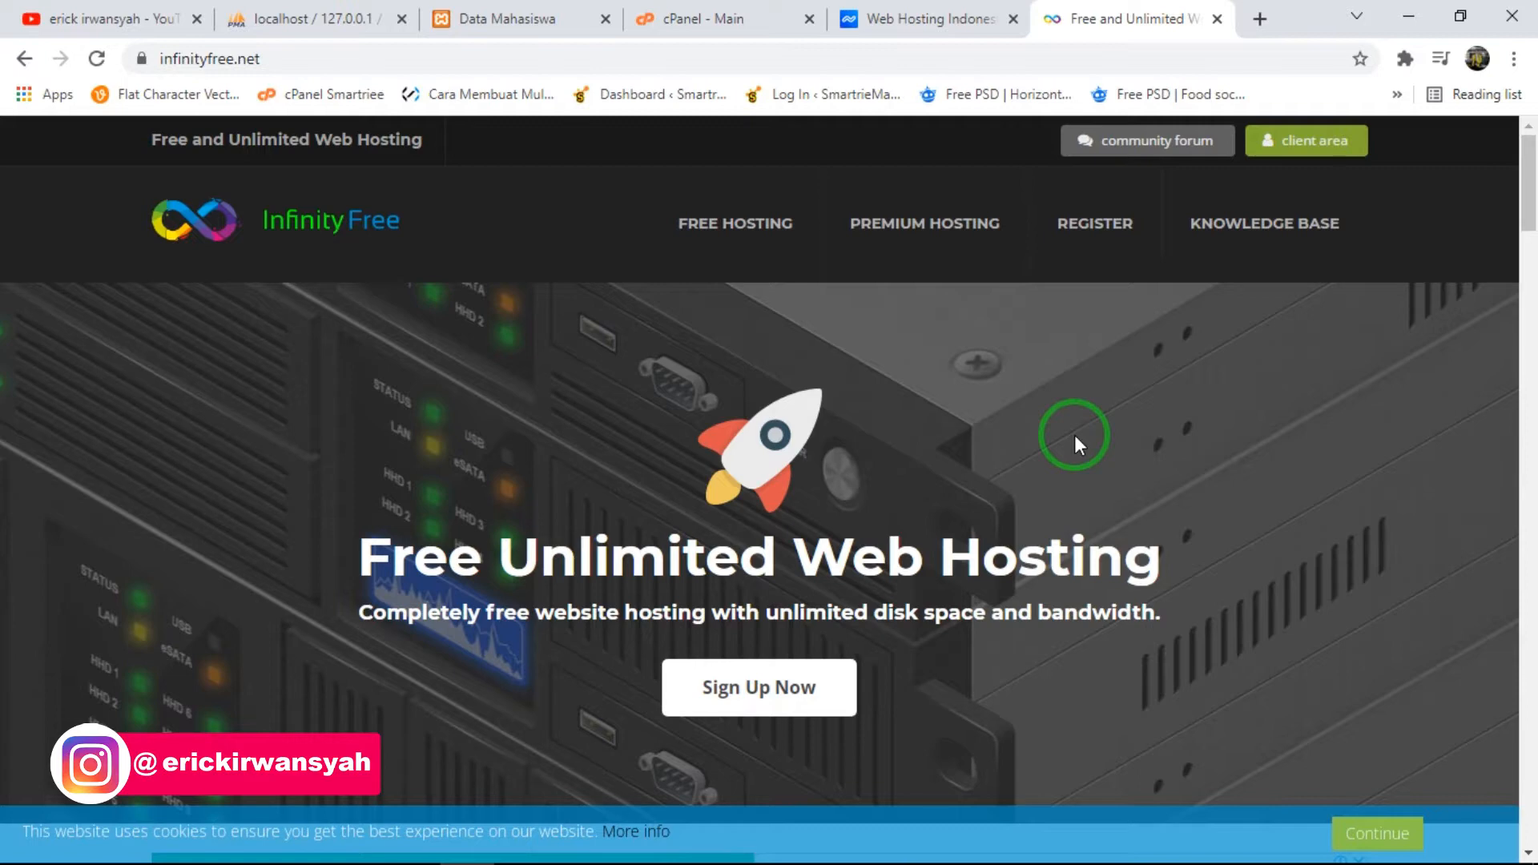
- Close the InfinityFree and Niagahoster pages and review the Email, Files, Databases and Domains sections in cPanel
click(1214, 25)
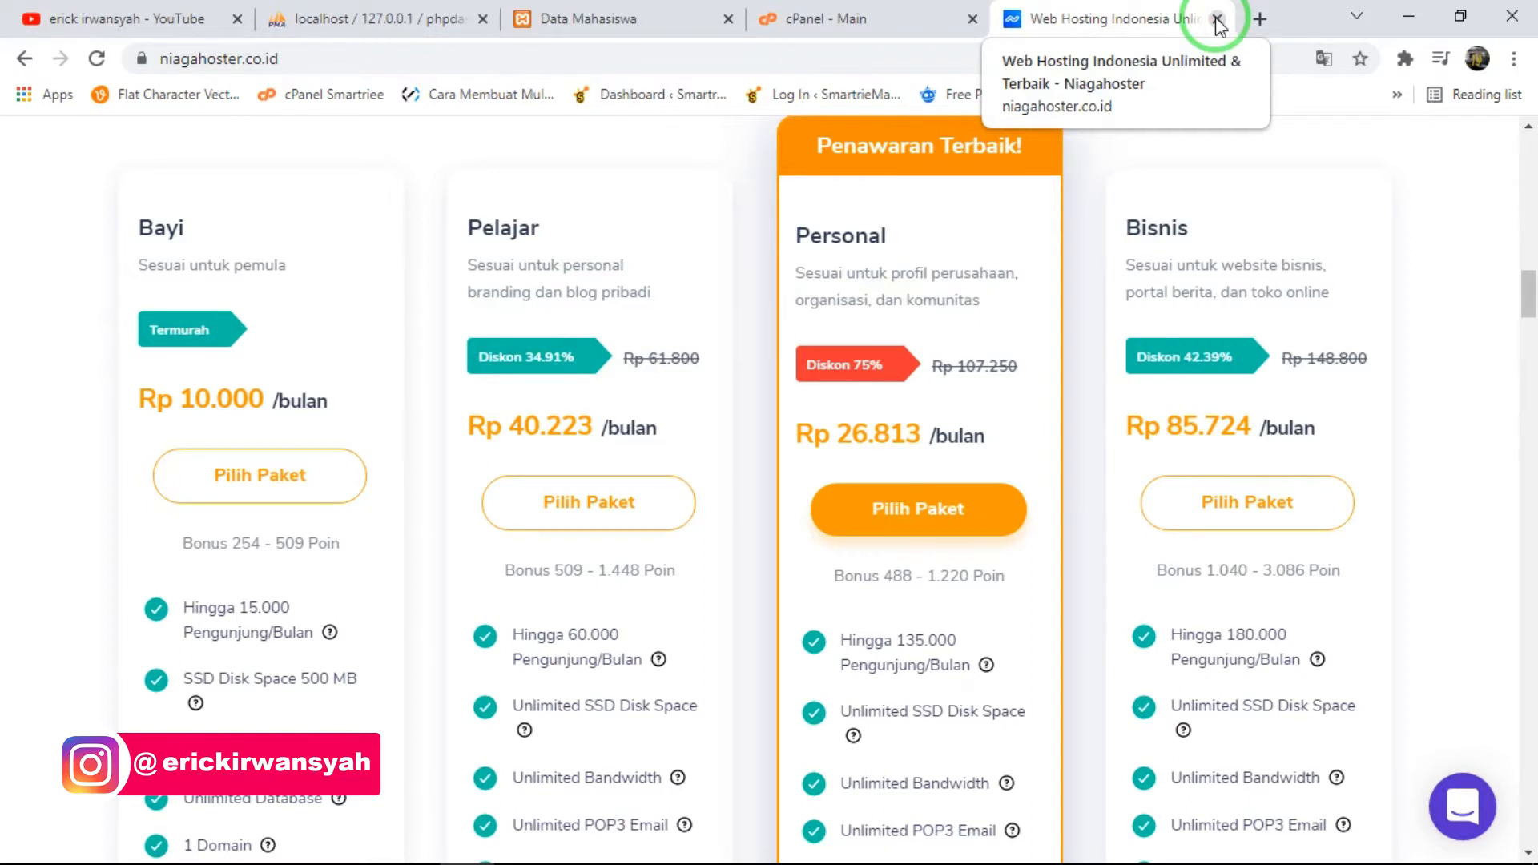
click(1216, 19)
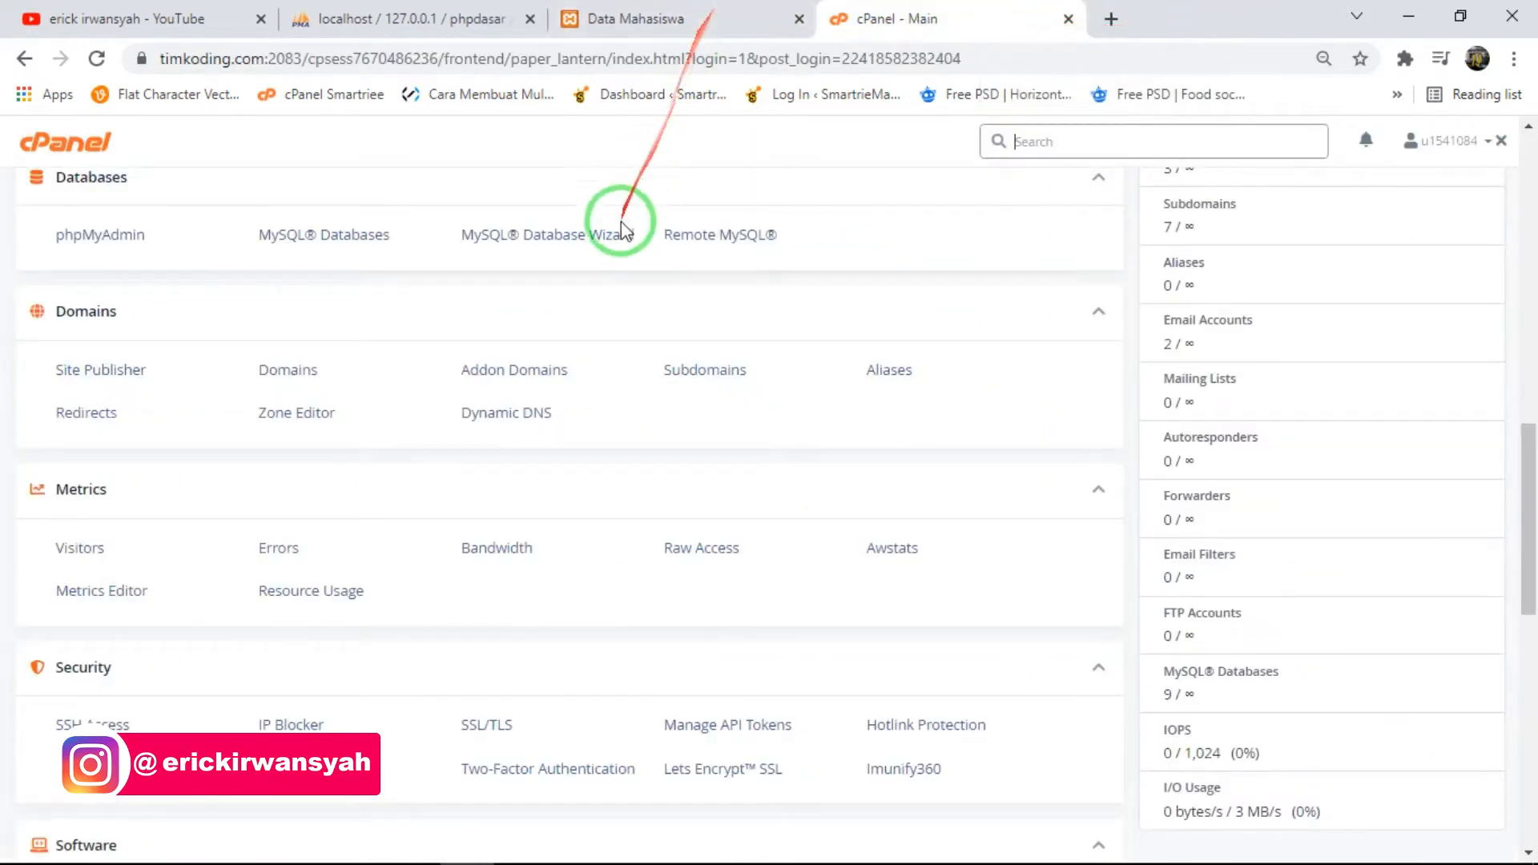
scroll(652, 448, up, 7)
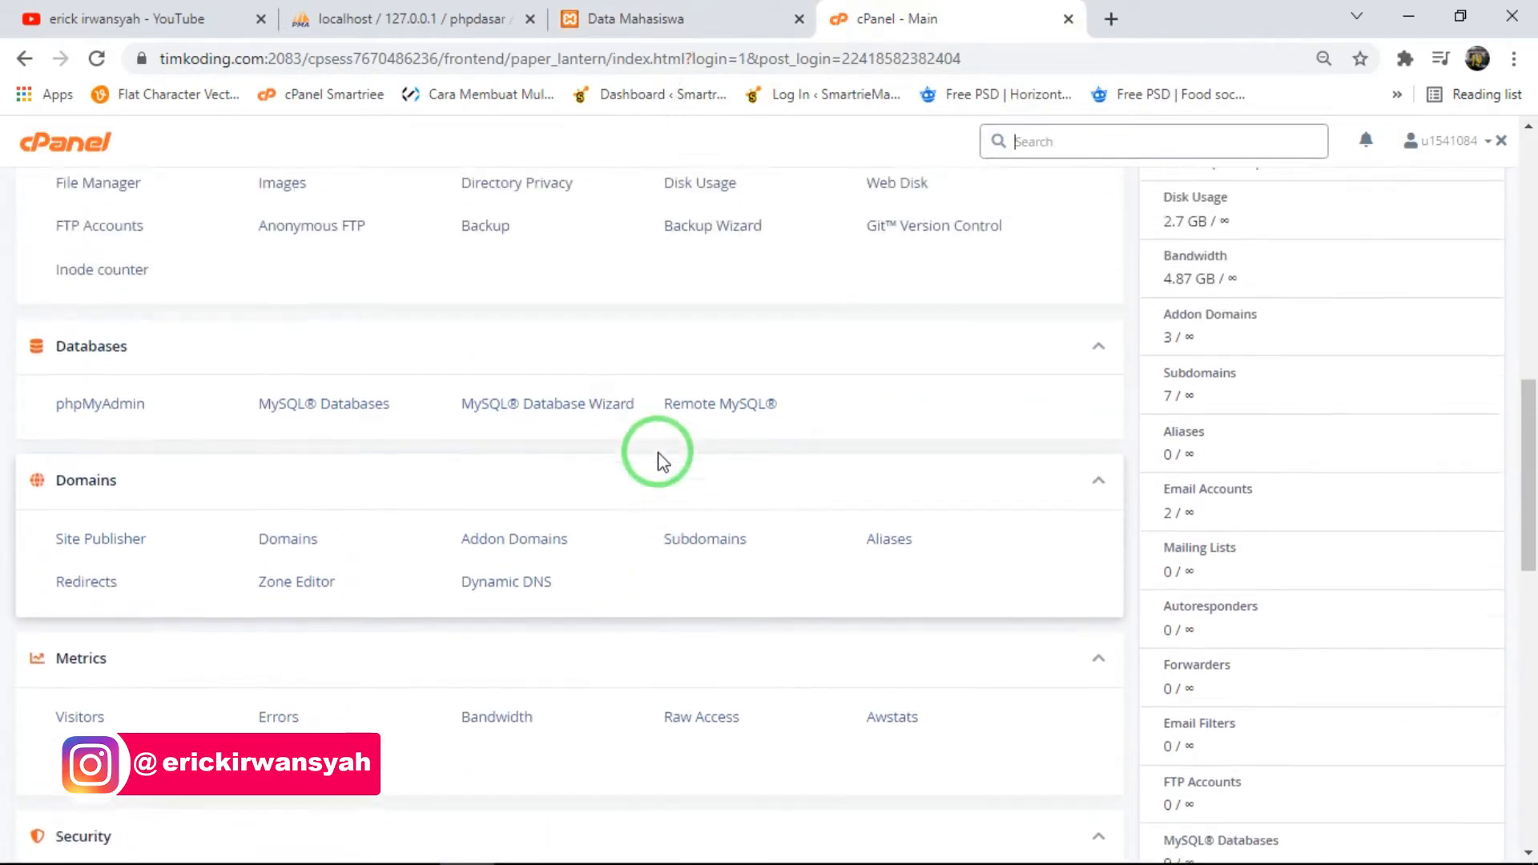
scroll(418, 465, up, 3)
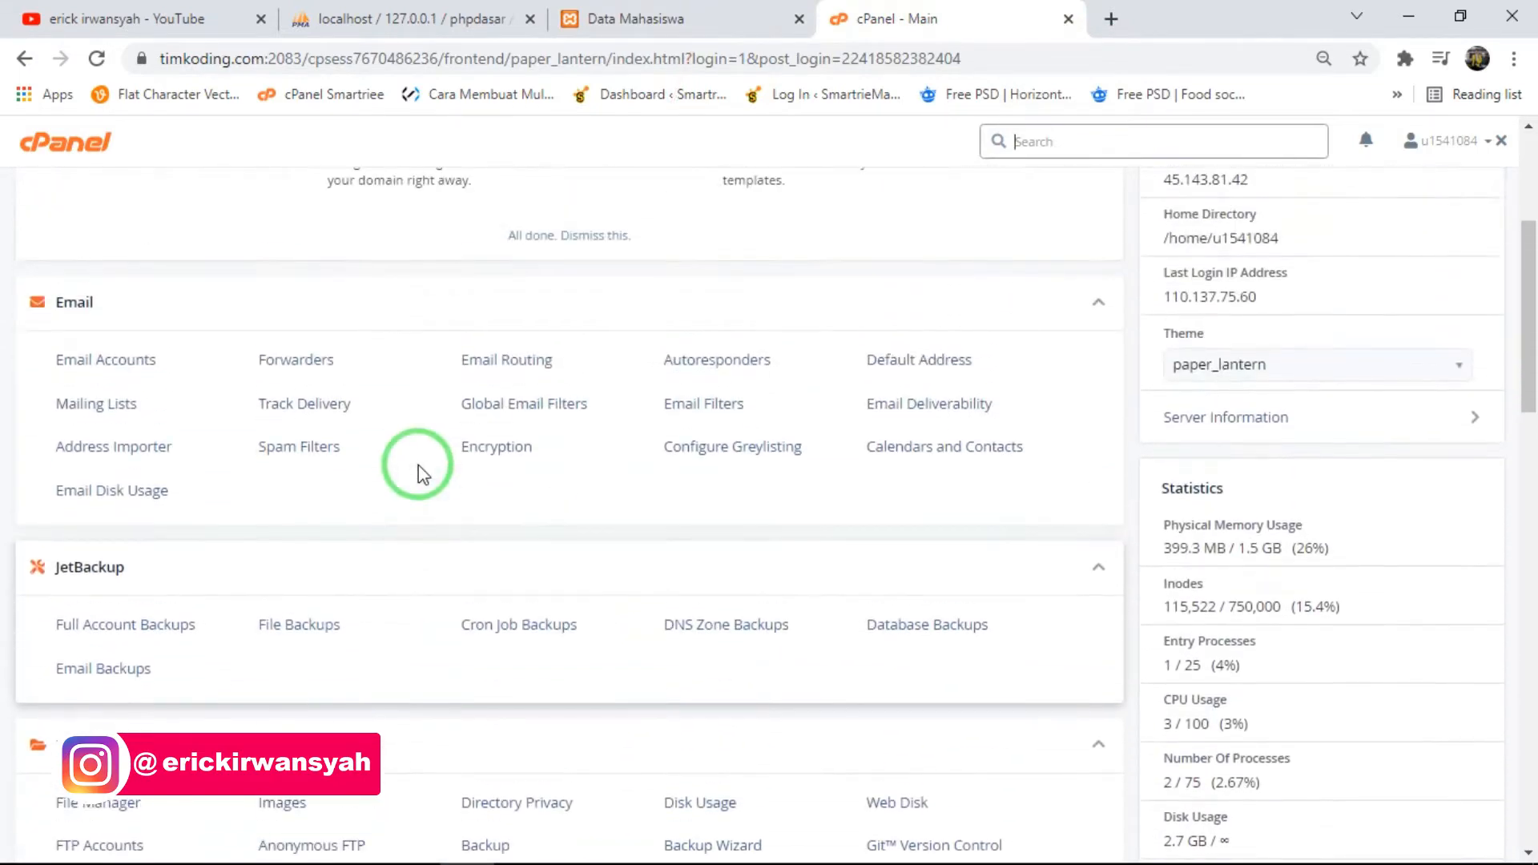
scroll(418, 465, down, 7)
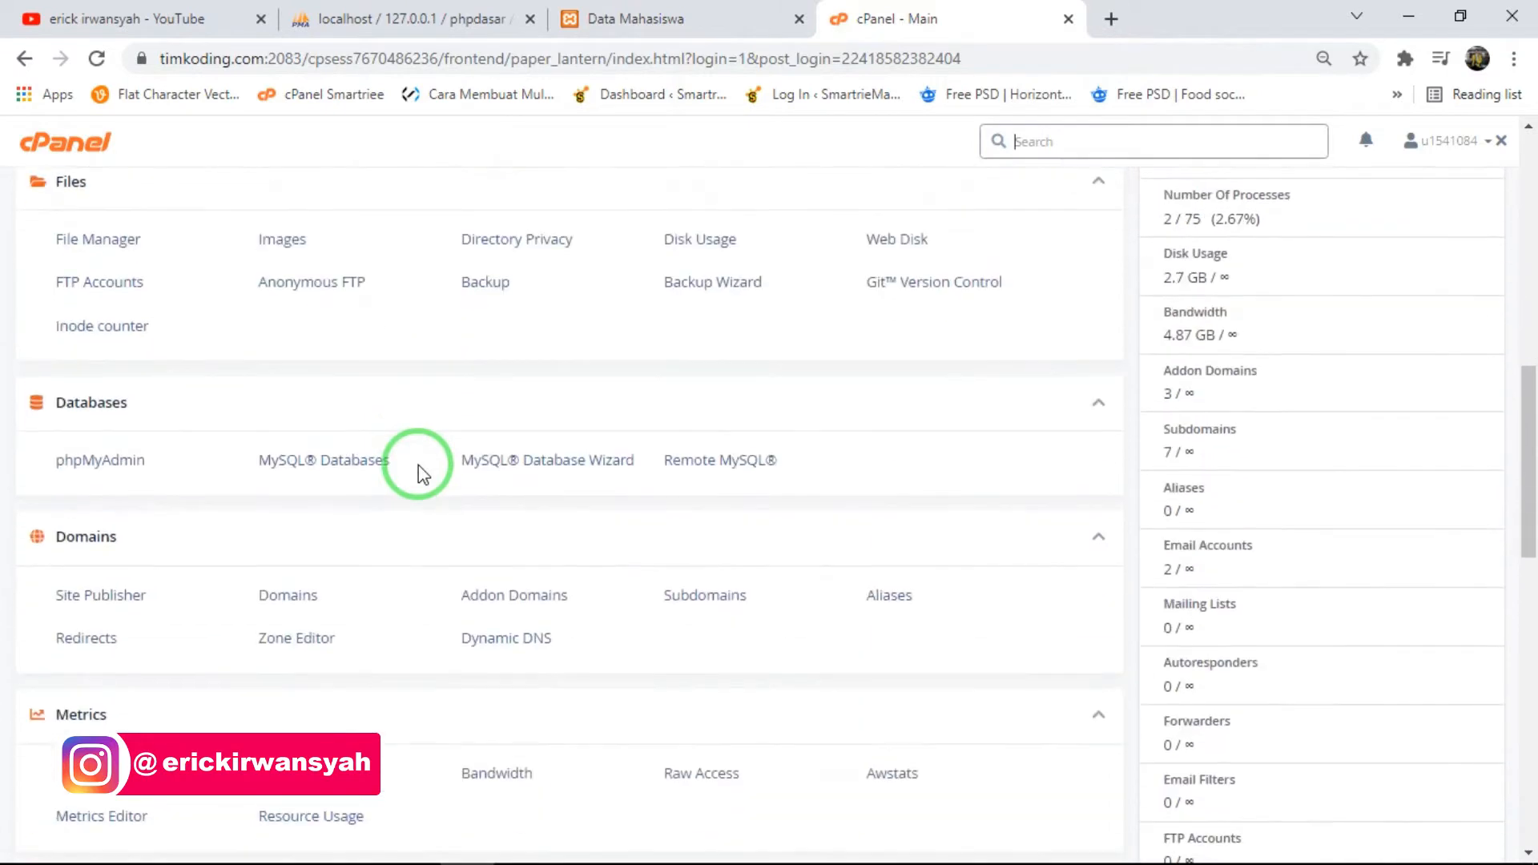
scroll(418, 464, down, 4)
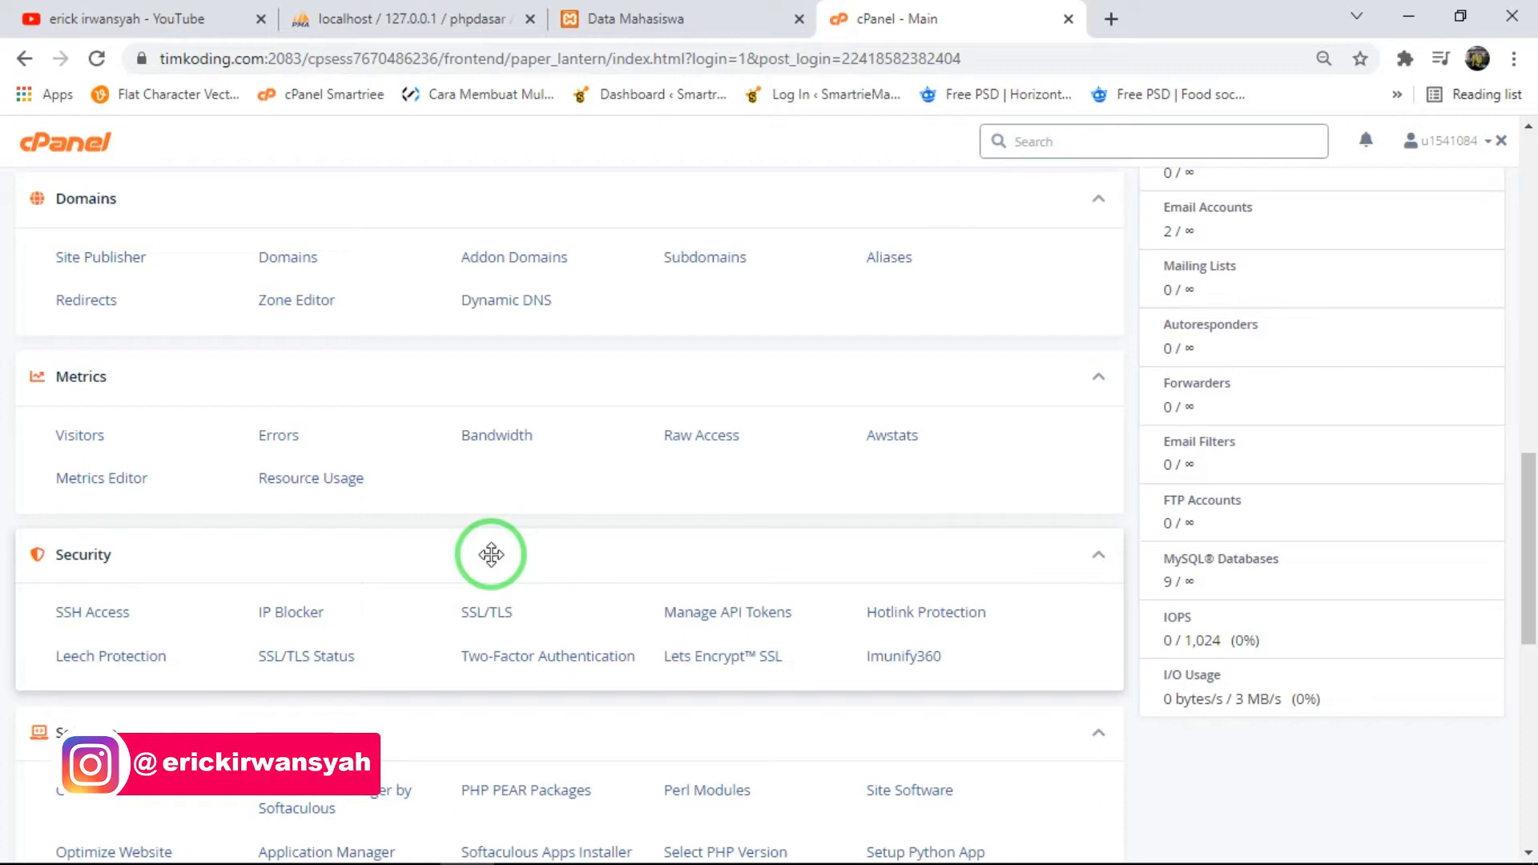
- View the timkoding.com/cpanel login page in a separate tab and close it again
click(1111, 19)
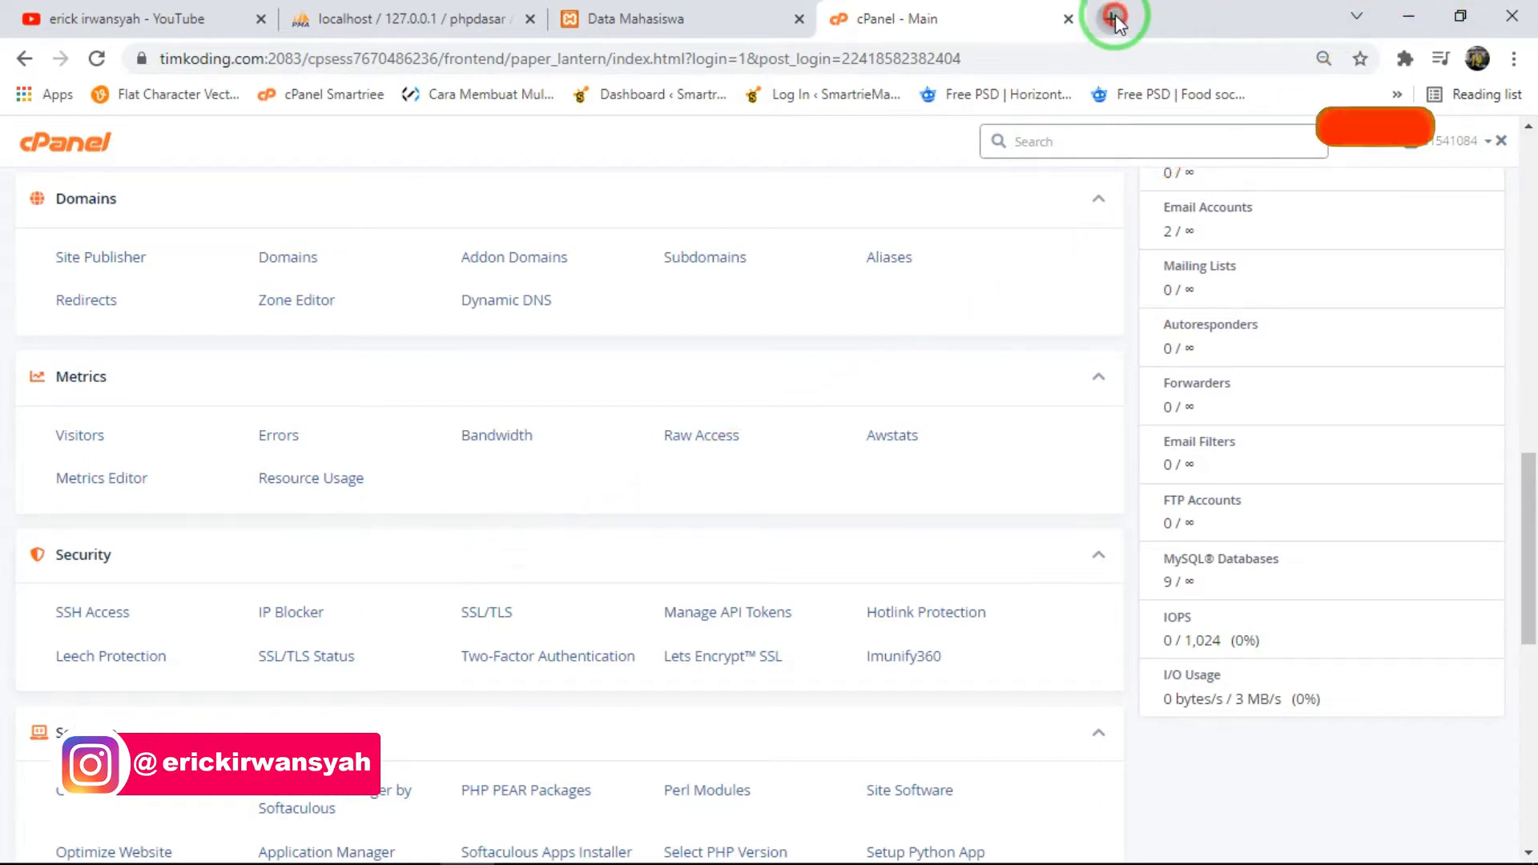
text(timk)
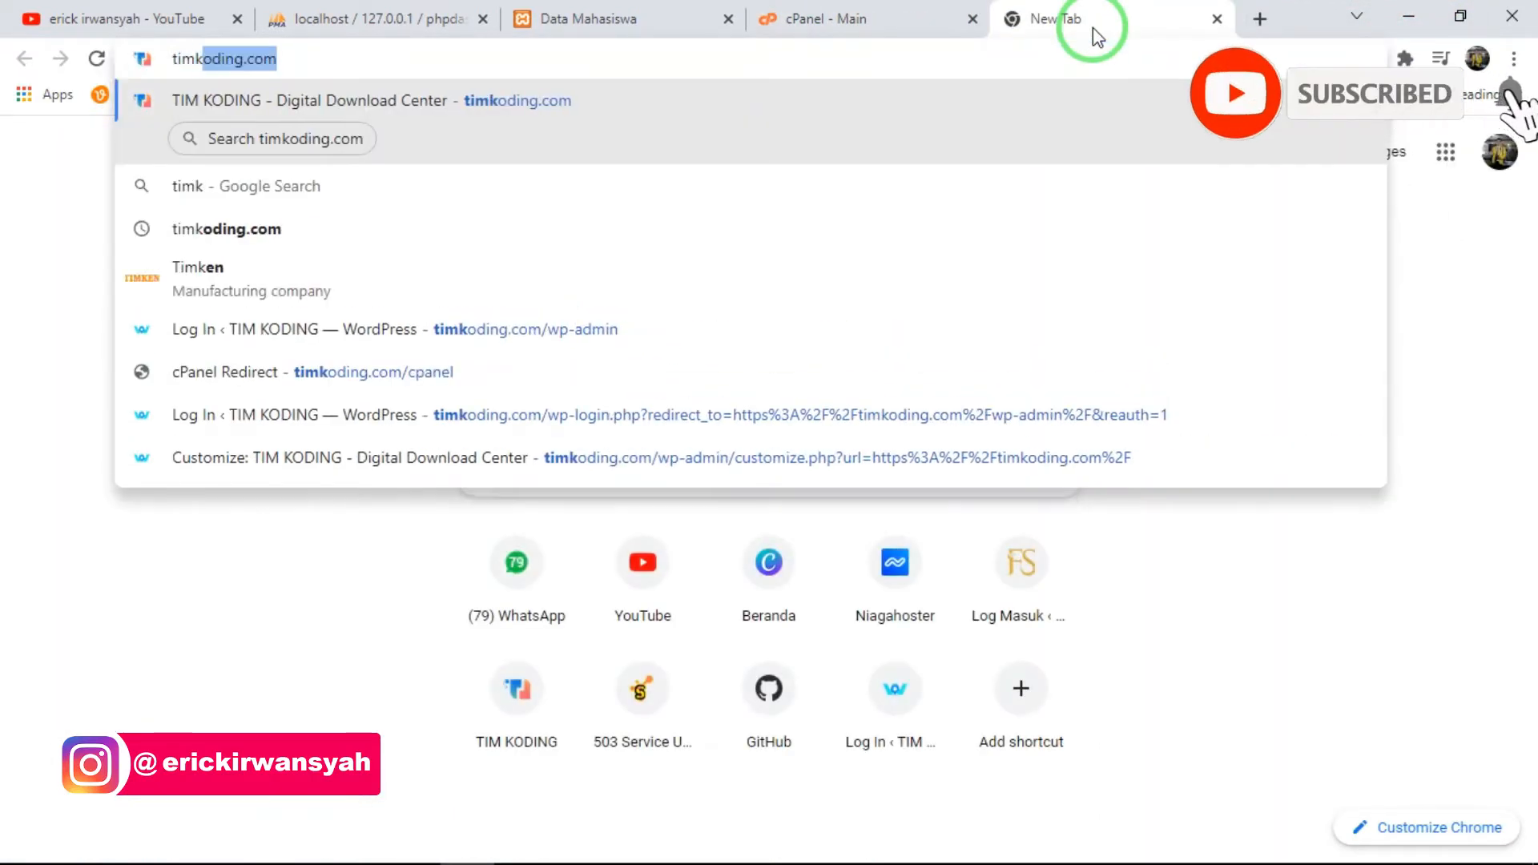
key(Return)
click(460, 377)
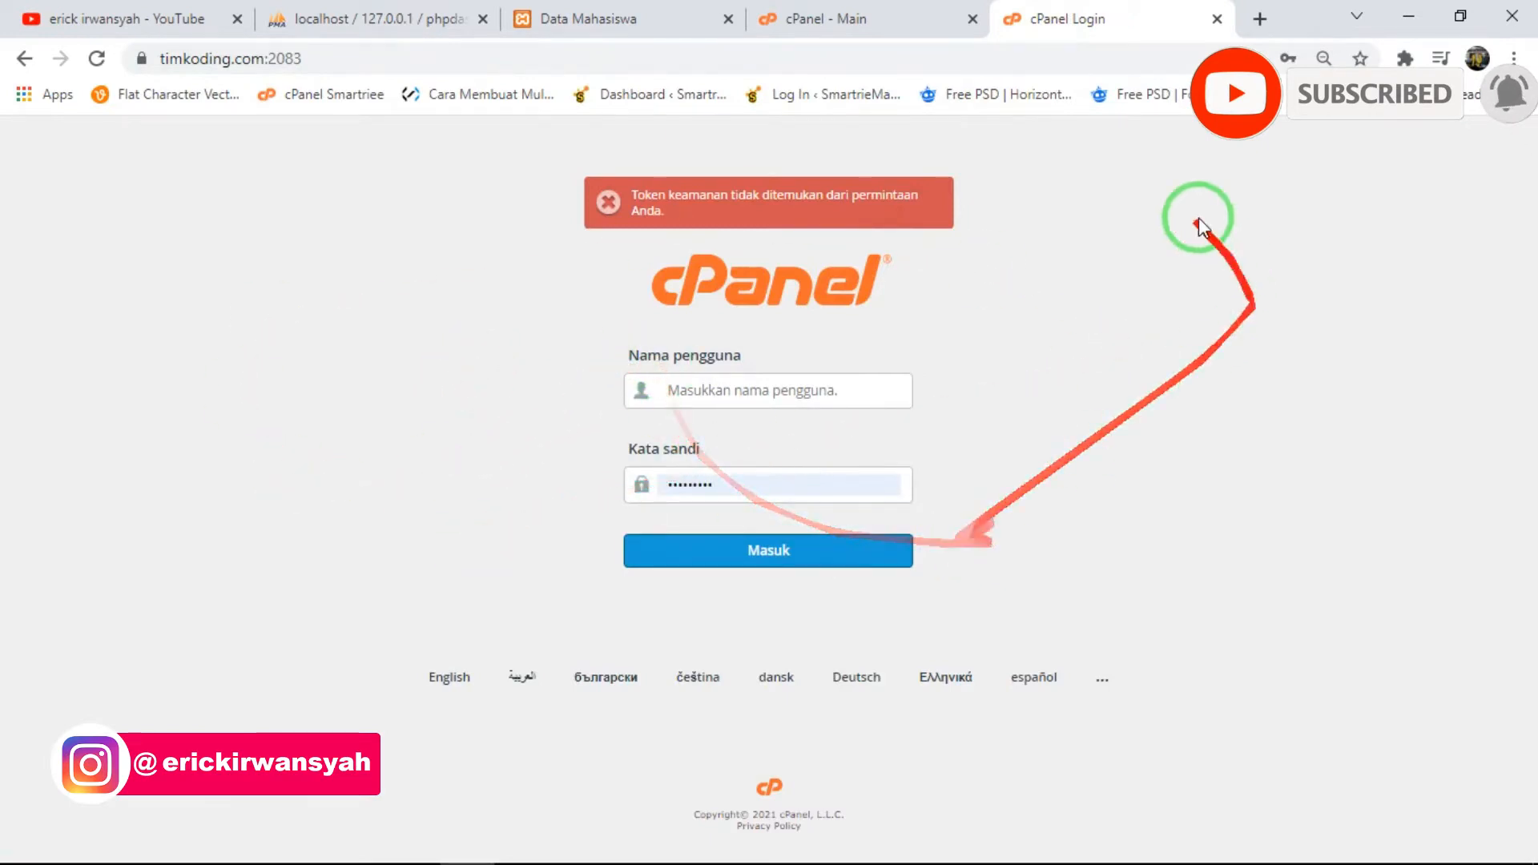
click(881, 19)
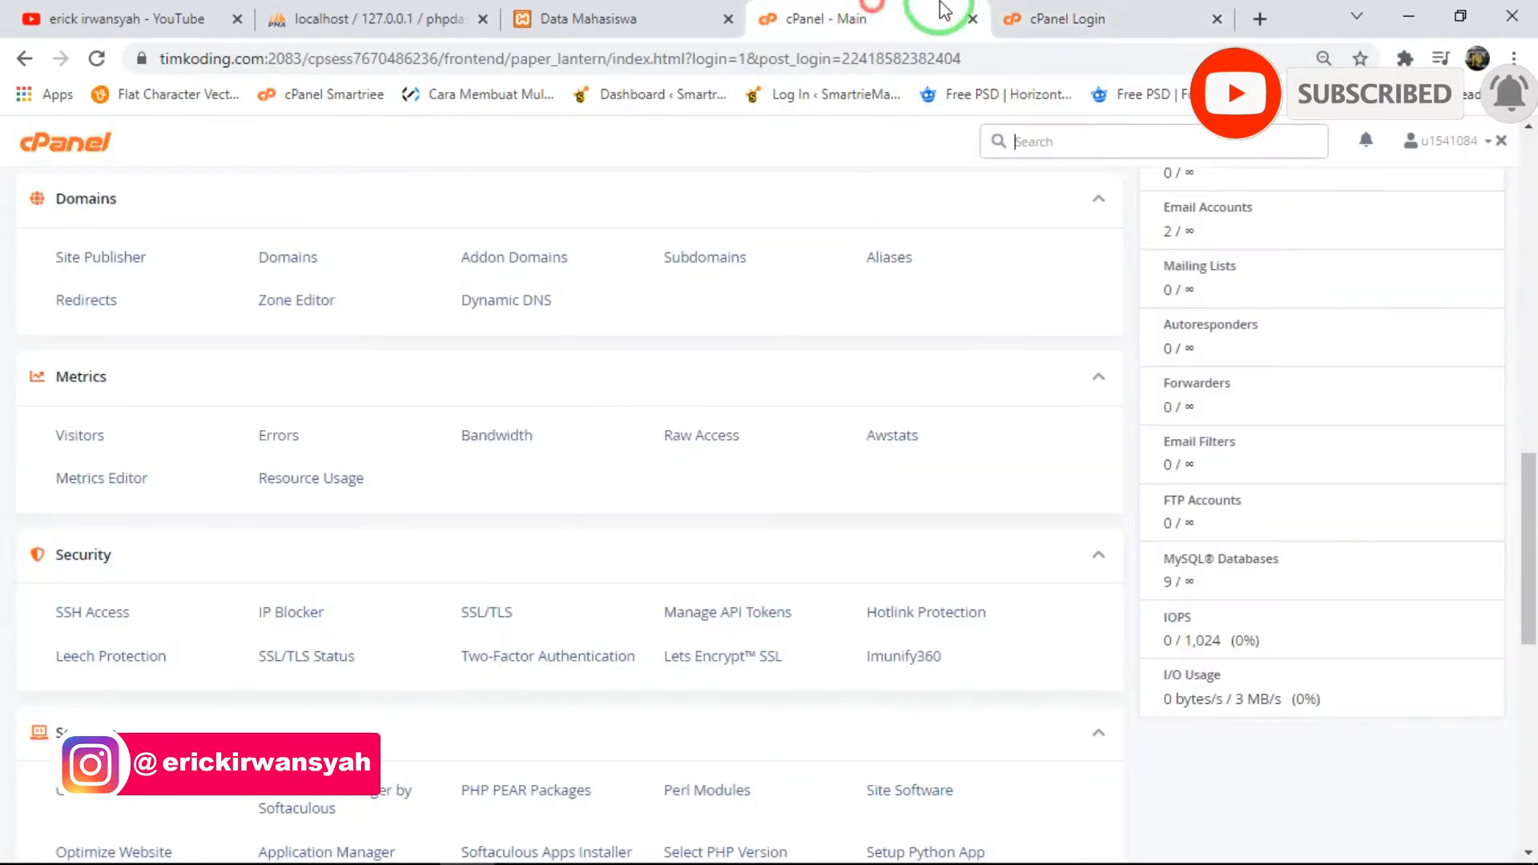
click(1216, 19)
- Look over the timkoding.com cPanel tools from the Software section back up to General Information
scroll(638, 416, down, 3)
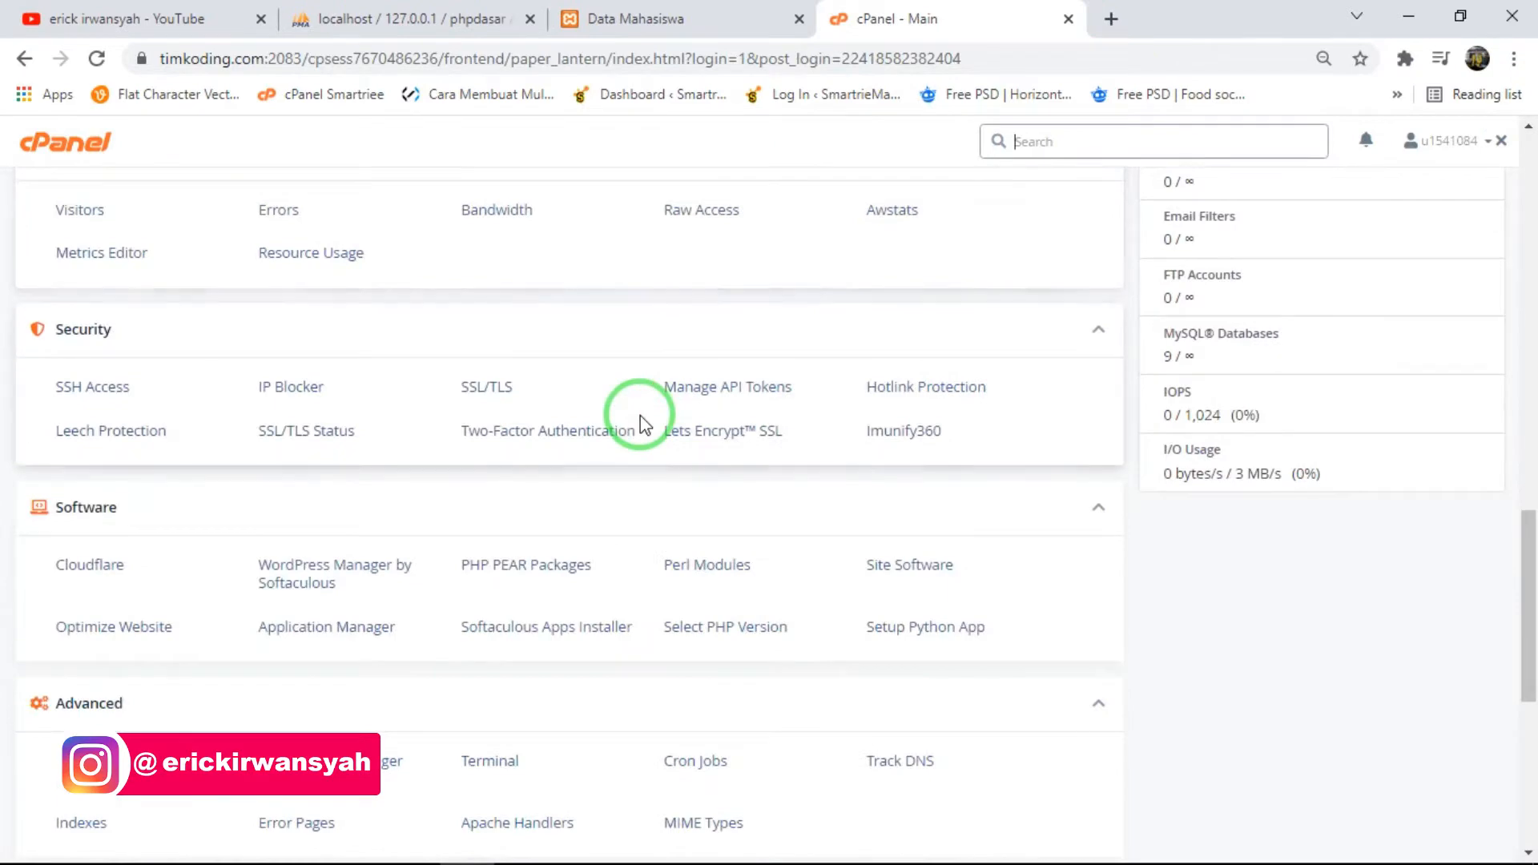
scroll(647, 423, up, 15)
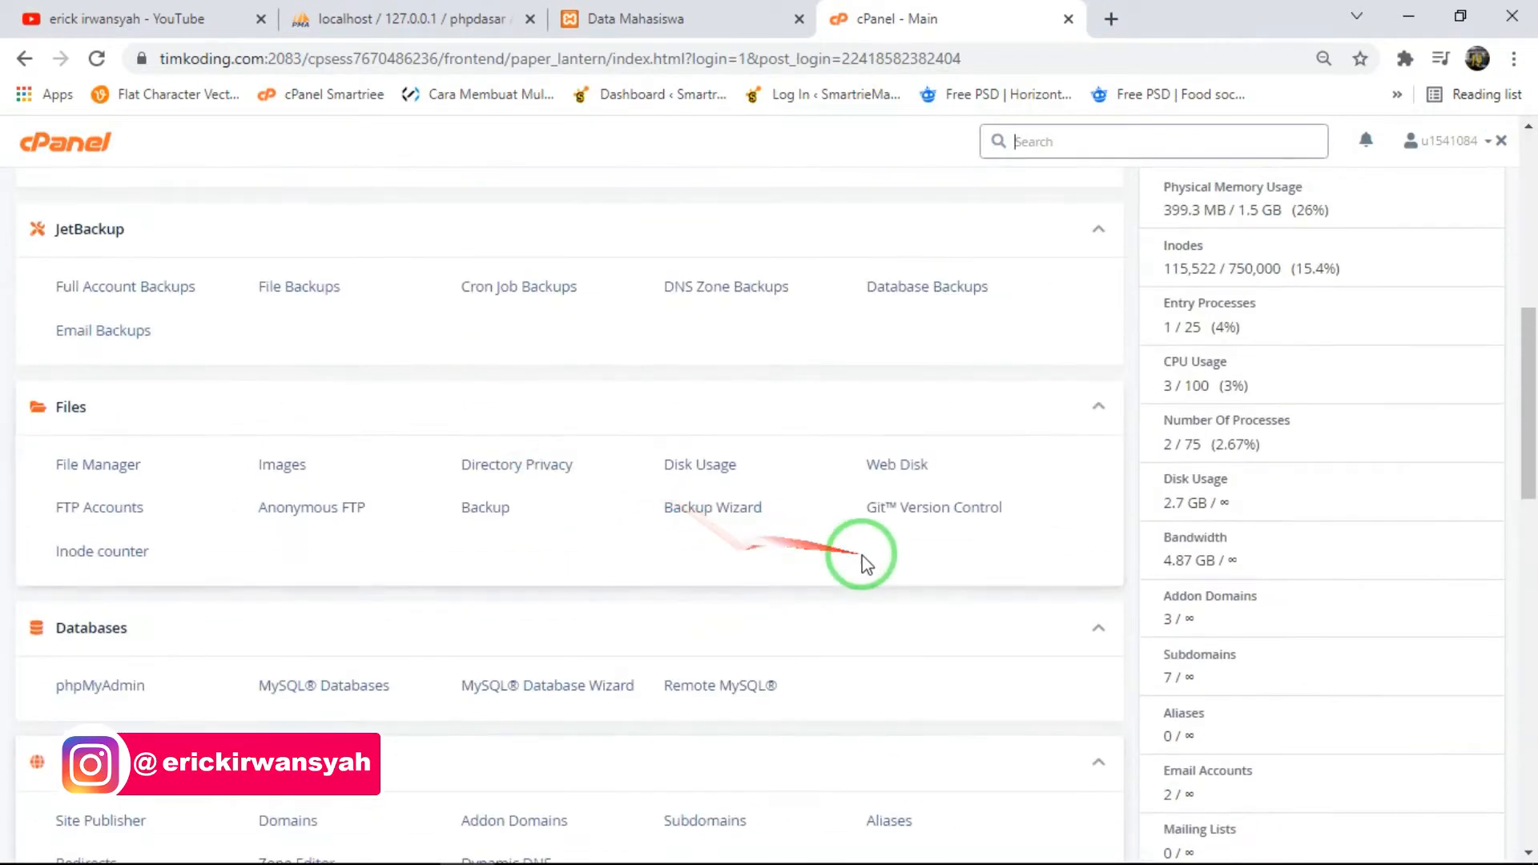
scroll(861, 555, up, 2)
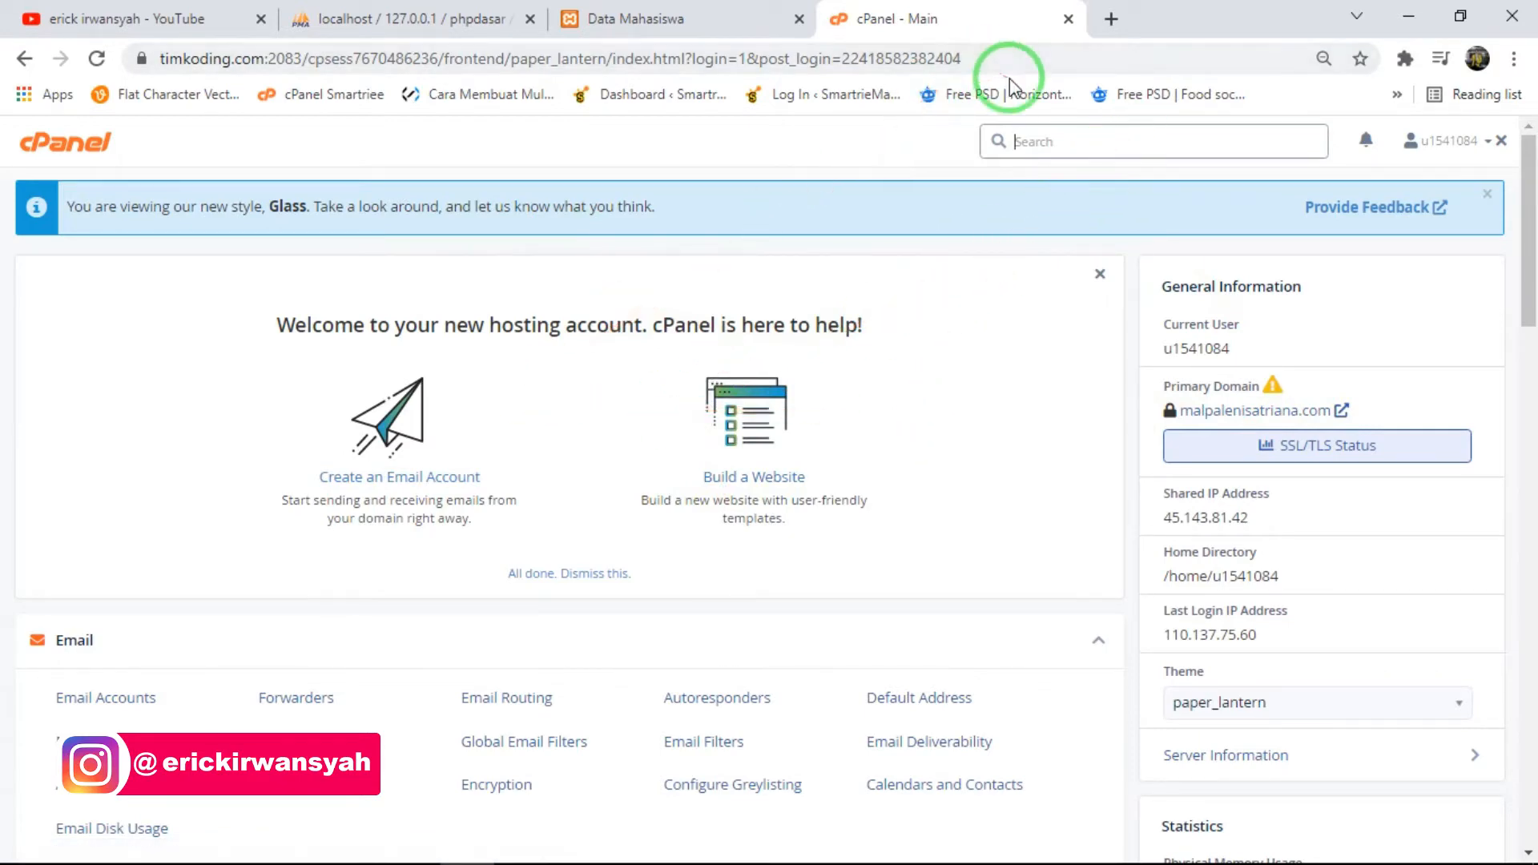
- Open the smartriemall.com cPanel in a new tab and compare its layout with the timkoding.com cPanel
click(1110, 20)
text(s)
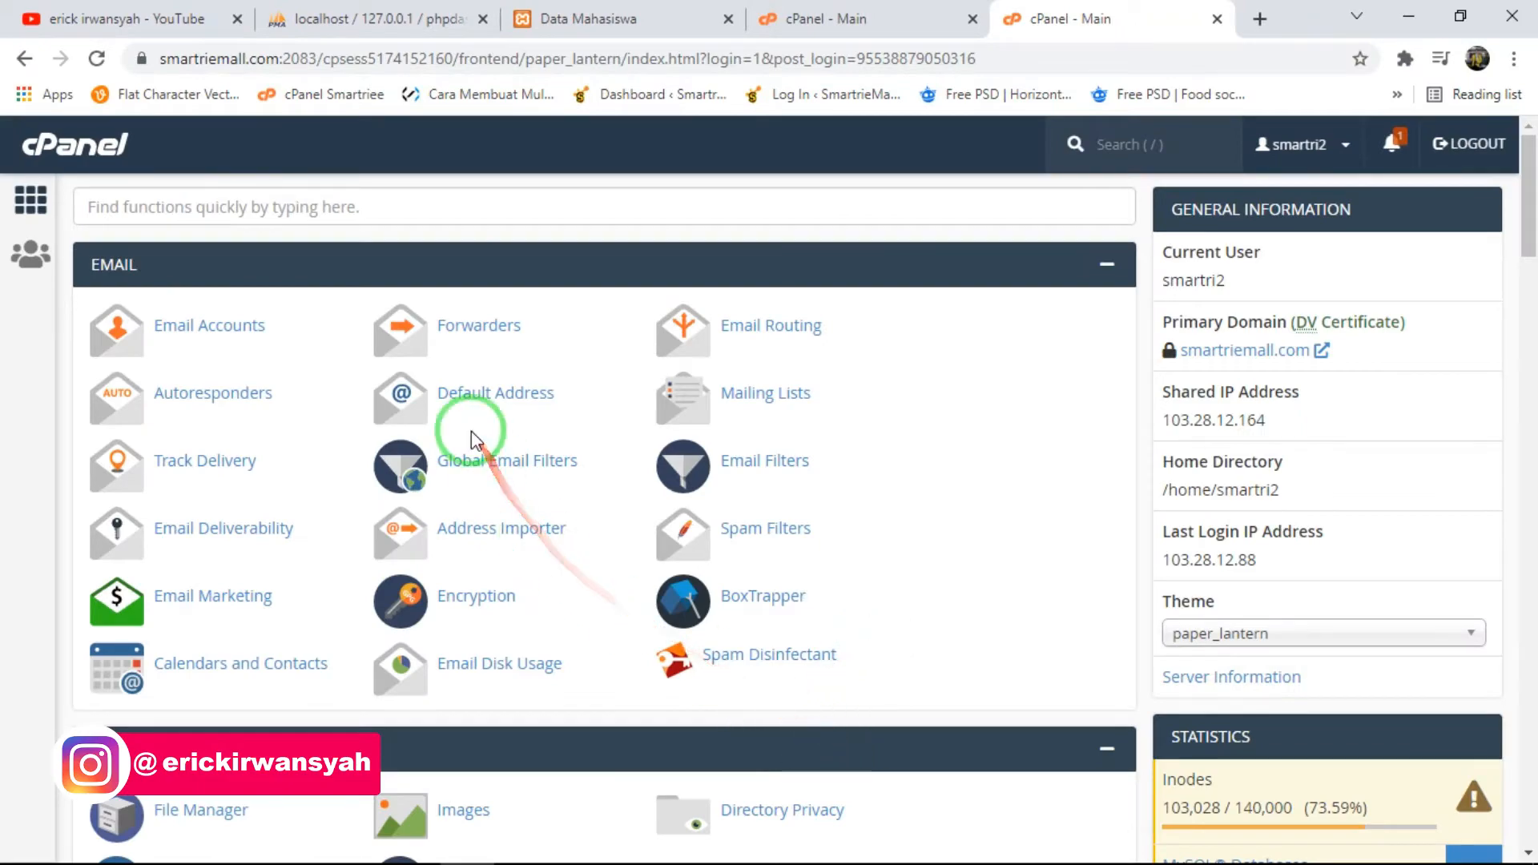
scroll(728, 353, down, 15)
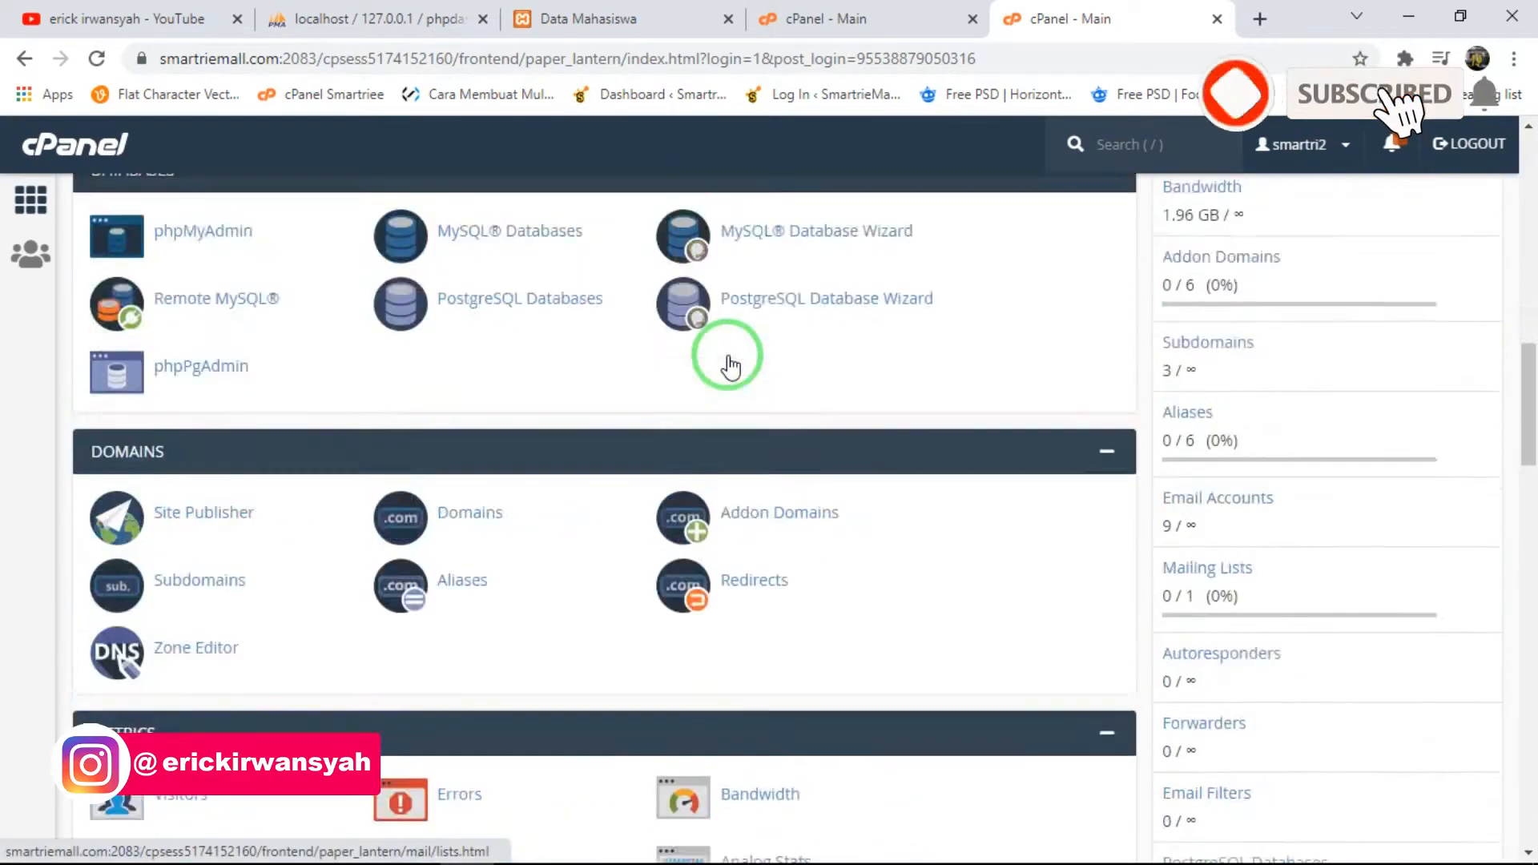
click(734, 9)
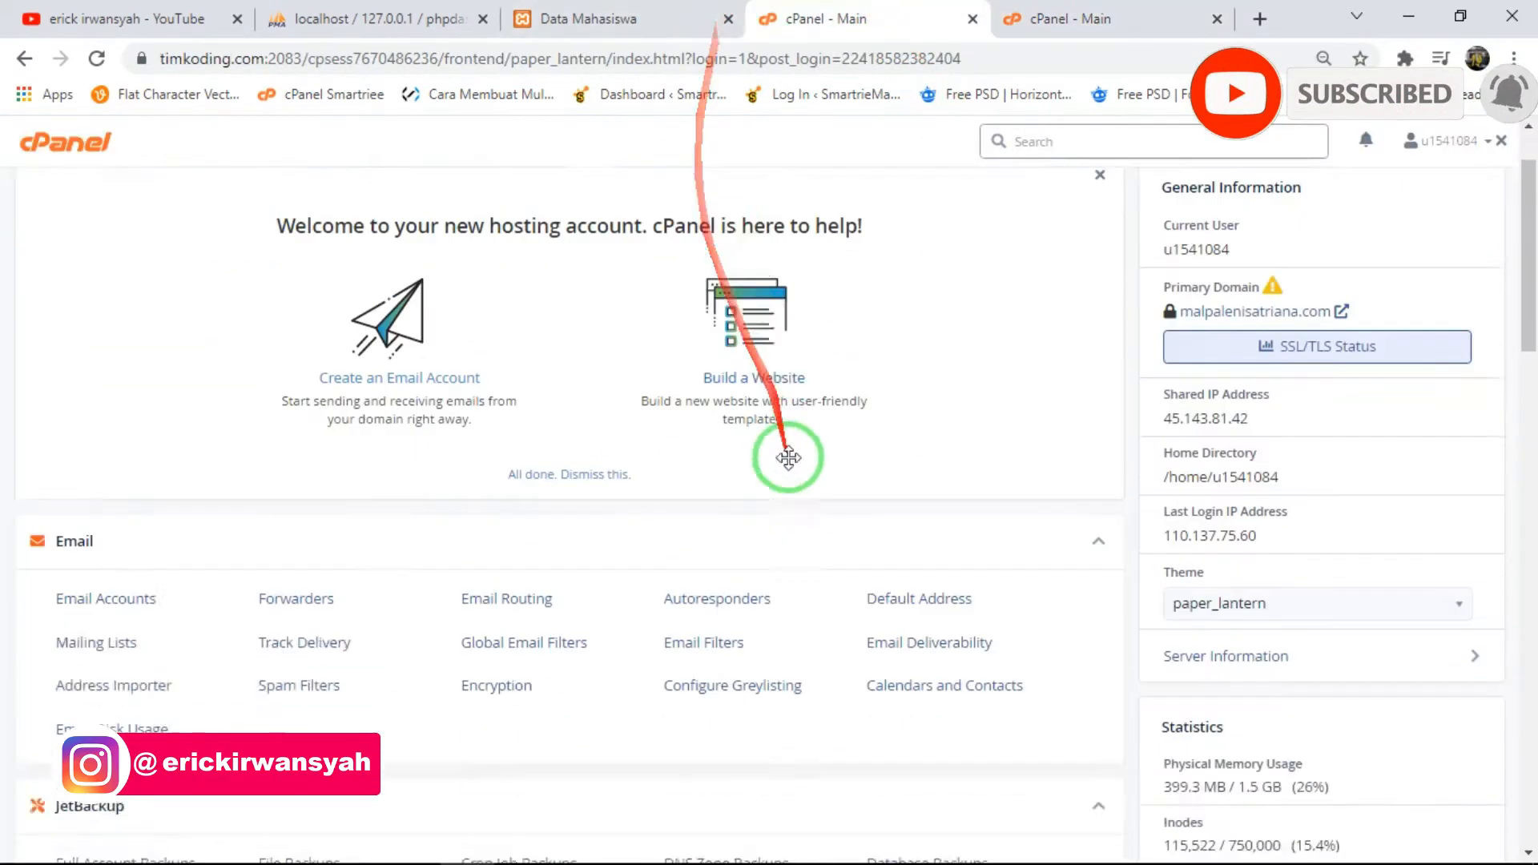
- Compare the two cPanel dashboards again and look over the Email, JetBackup and Files sections of the timkoding.com one
scroll(786, 451, down, 5)
scroll(560, 425, up, 5)
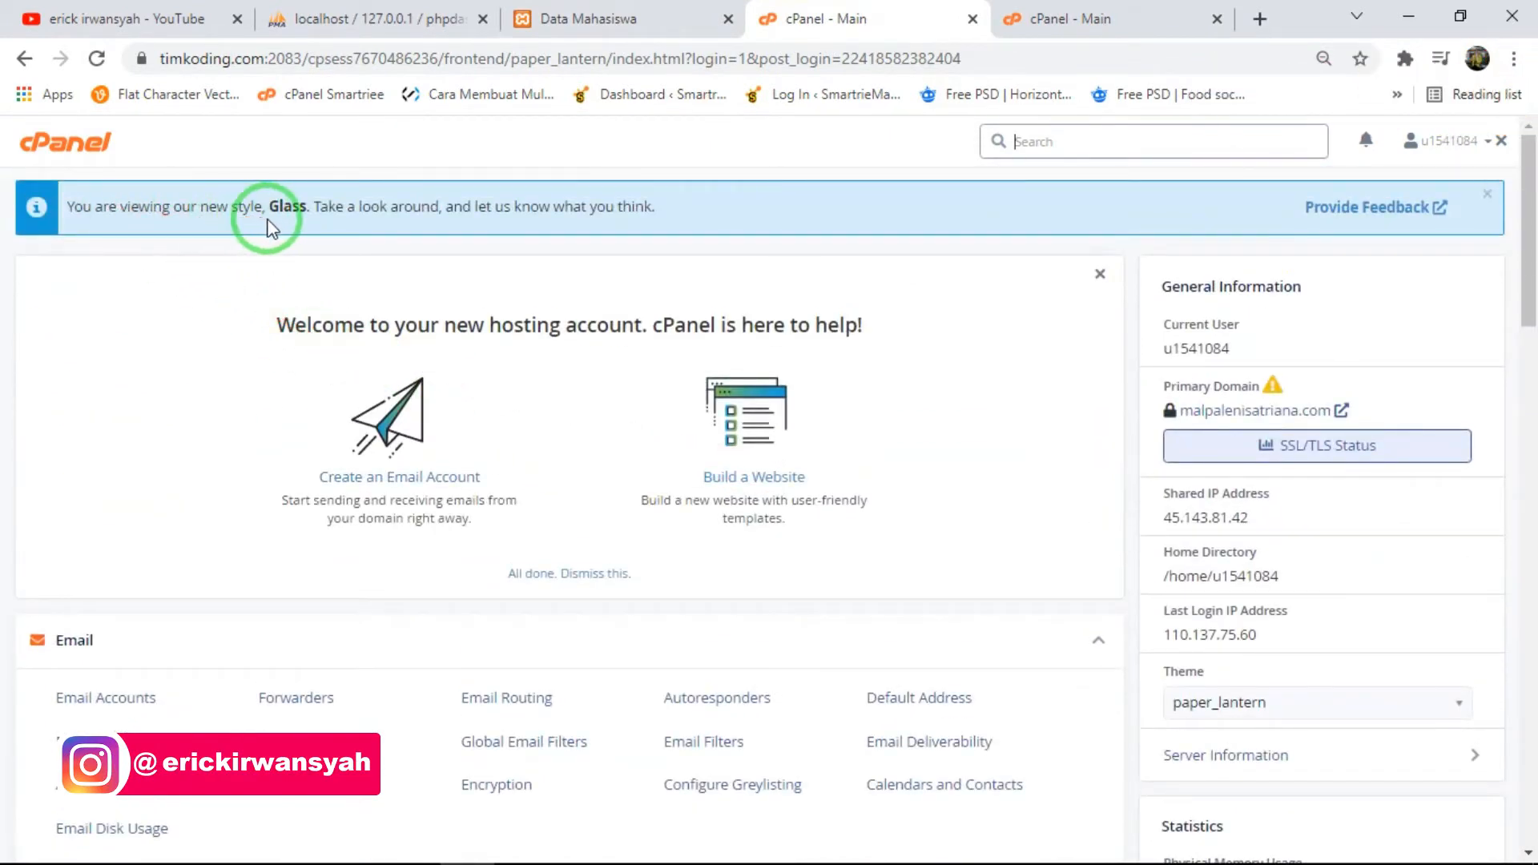
click(1041, 17)
click(849, 18)
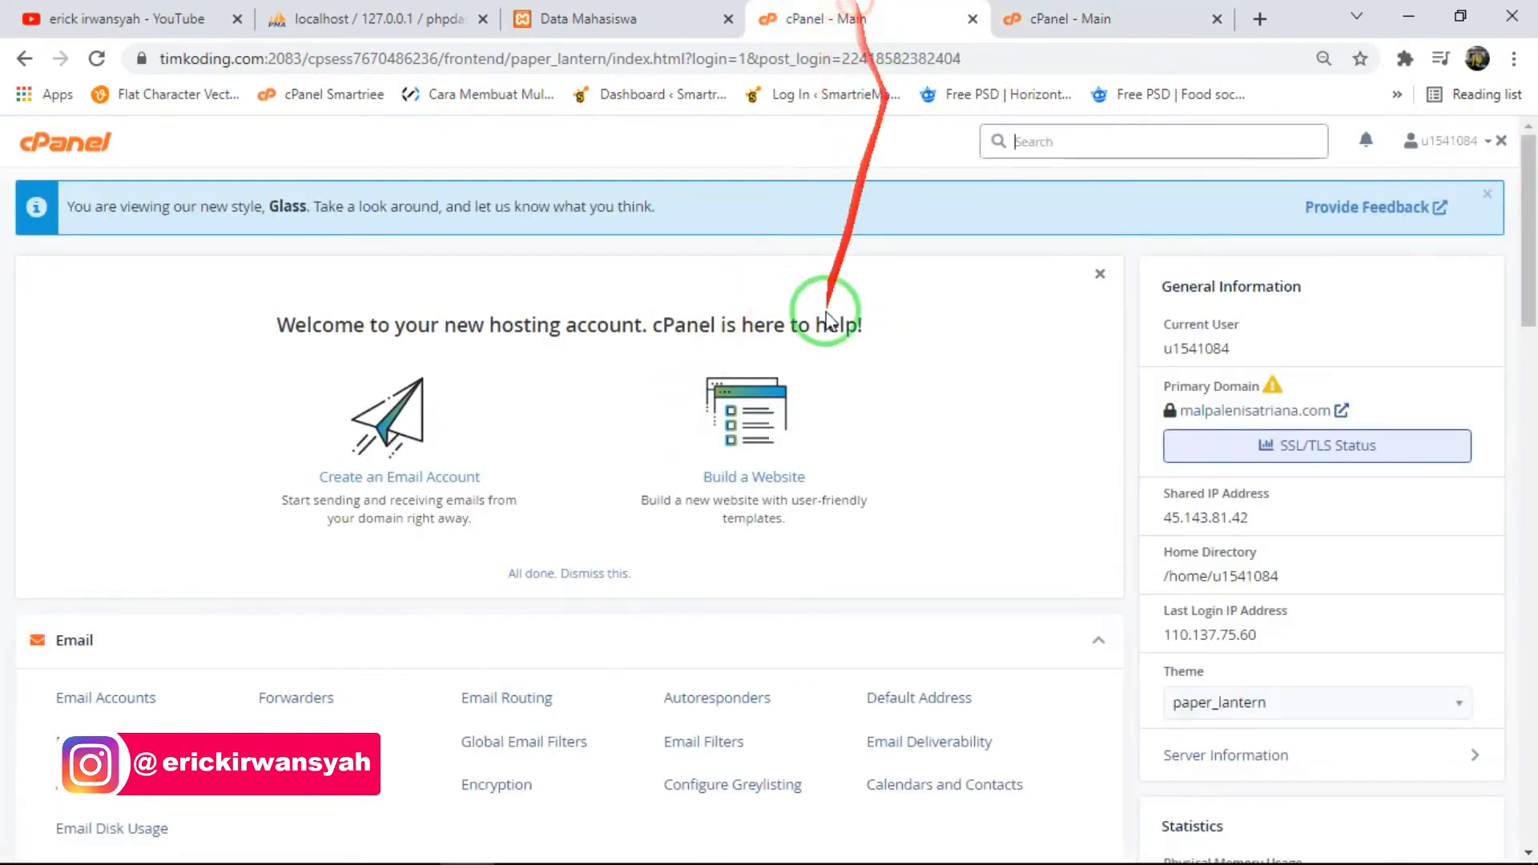
scroll(584, 552, down, 5)
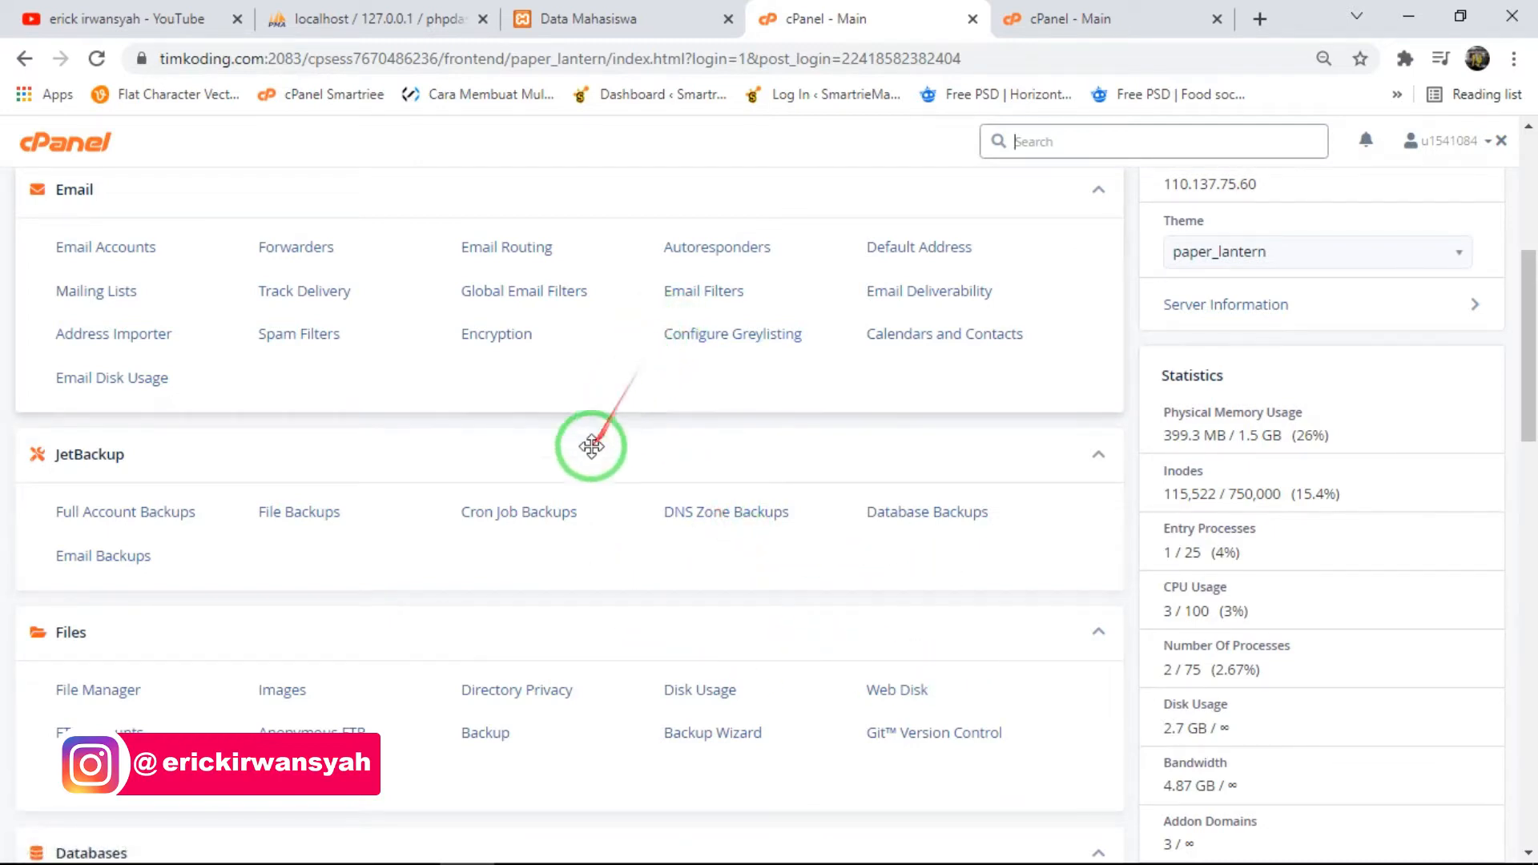
scroll(738, 343, up, 3)
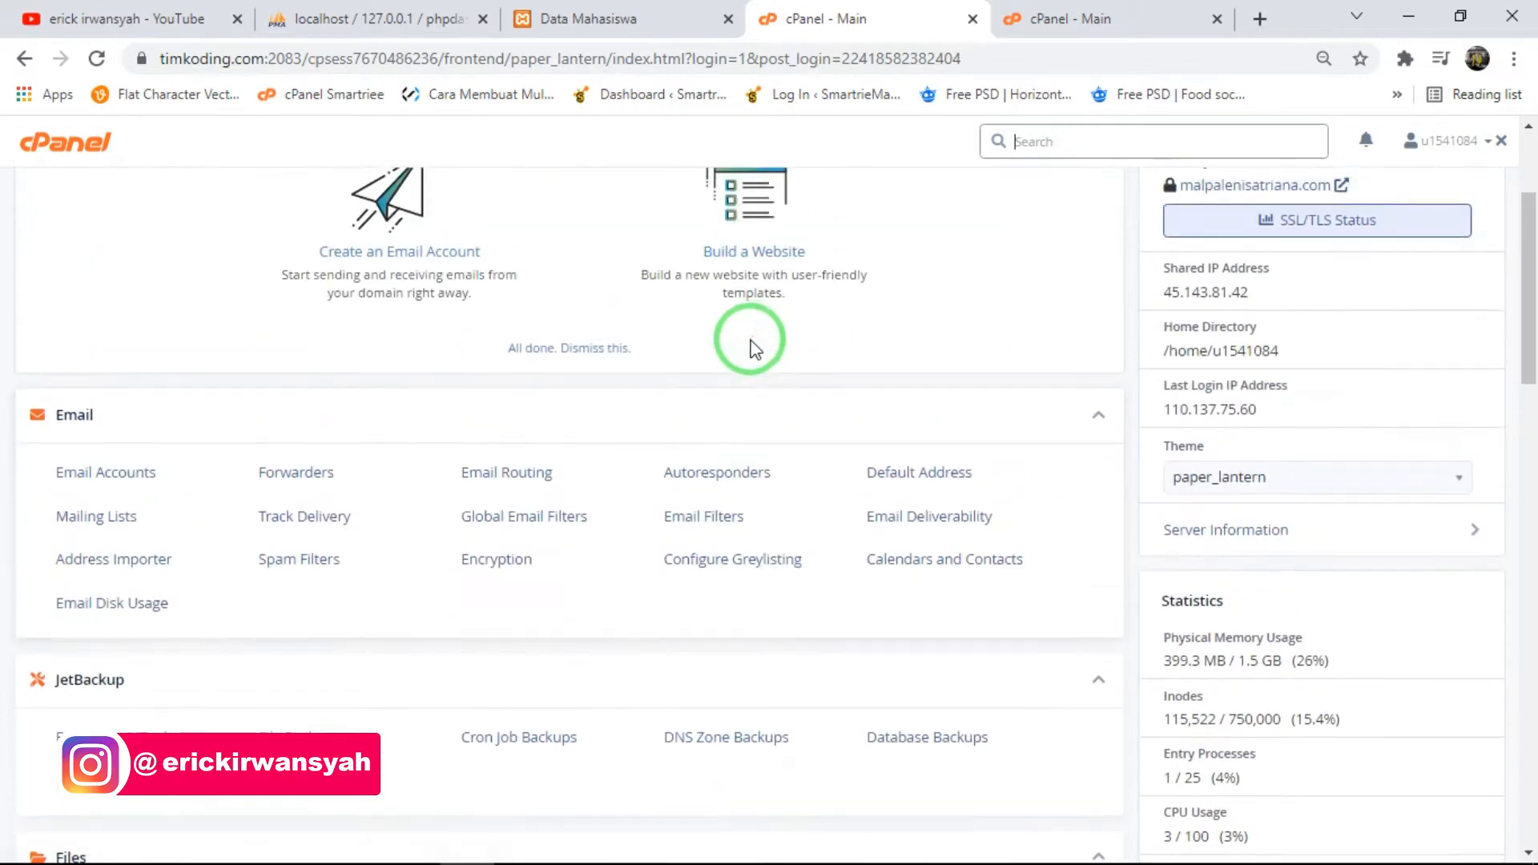
- Open the Subdomains tool of the timkoding.com cPanel and enter seriesphp as the new subdomain's name
scroll(748, 345, down, 5)
scroll(780, 585, down, 2)
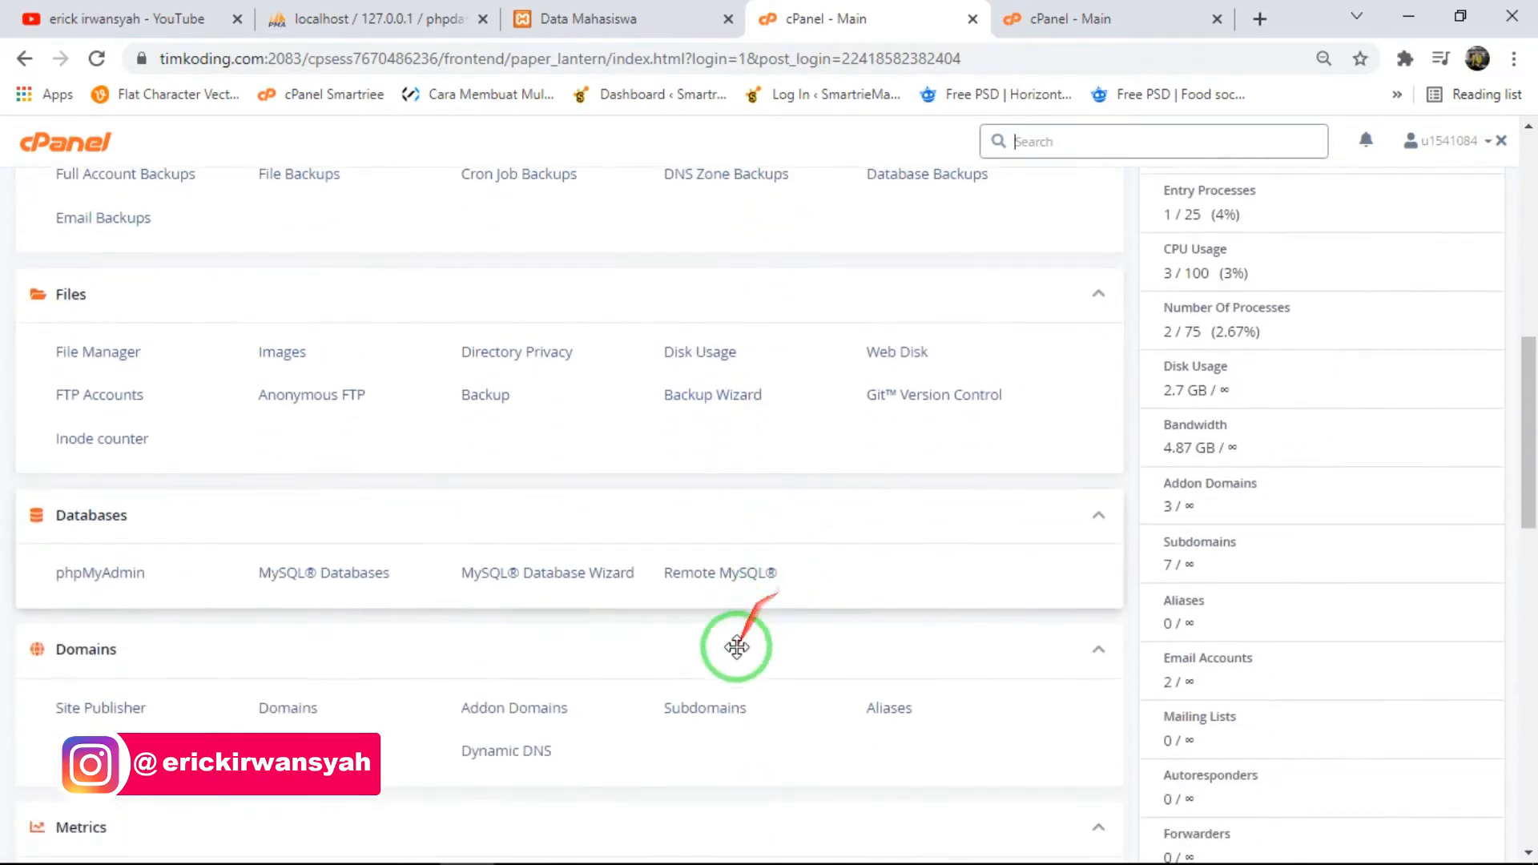
click(721, 706)
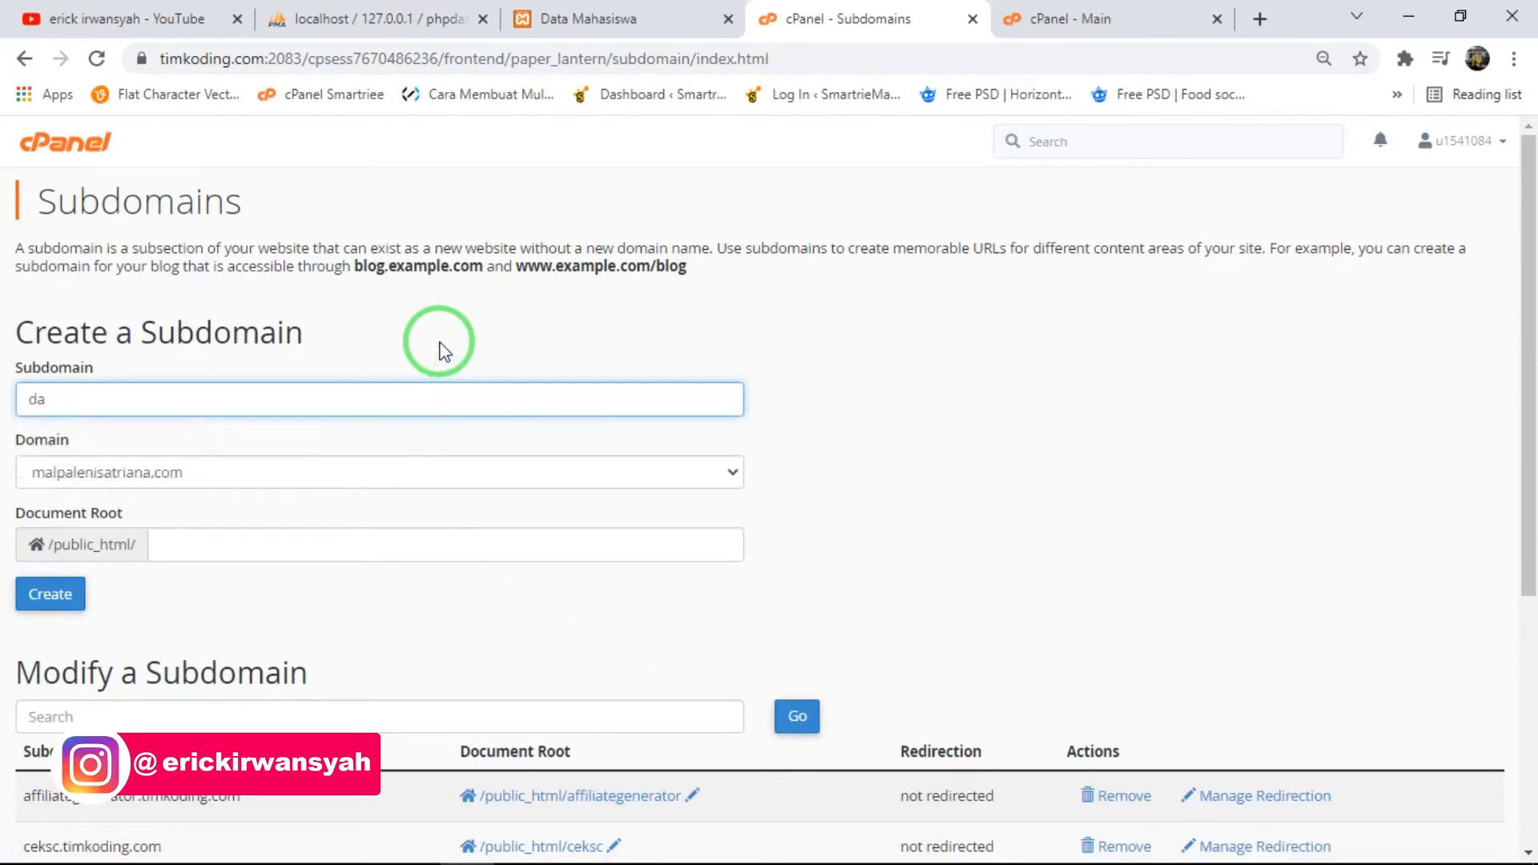
key(BackSpace)
key(BackSpace)
text(series[)
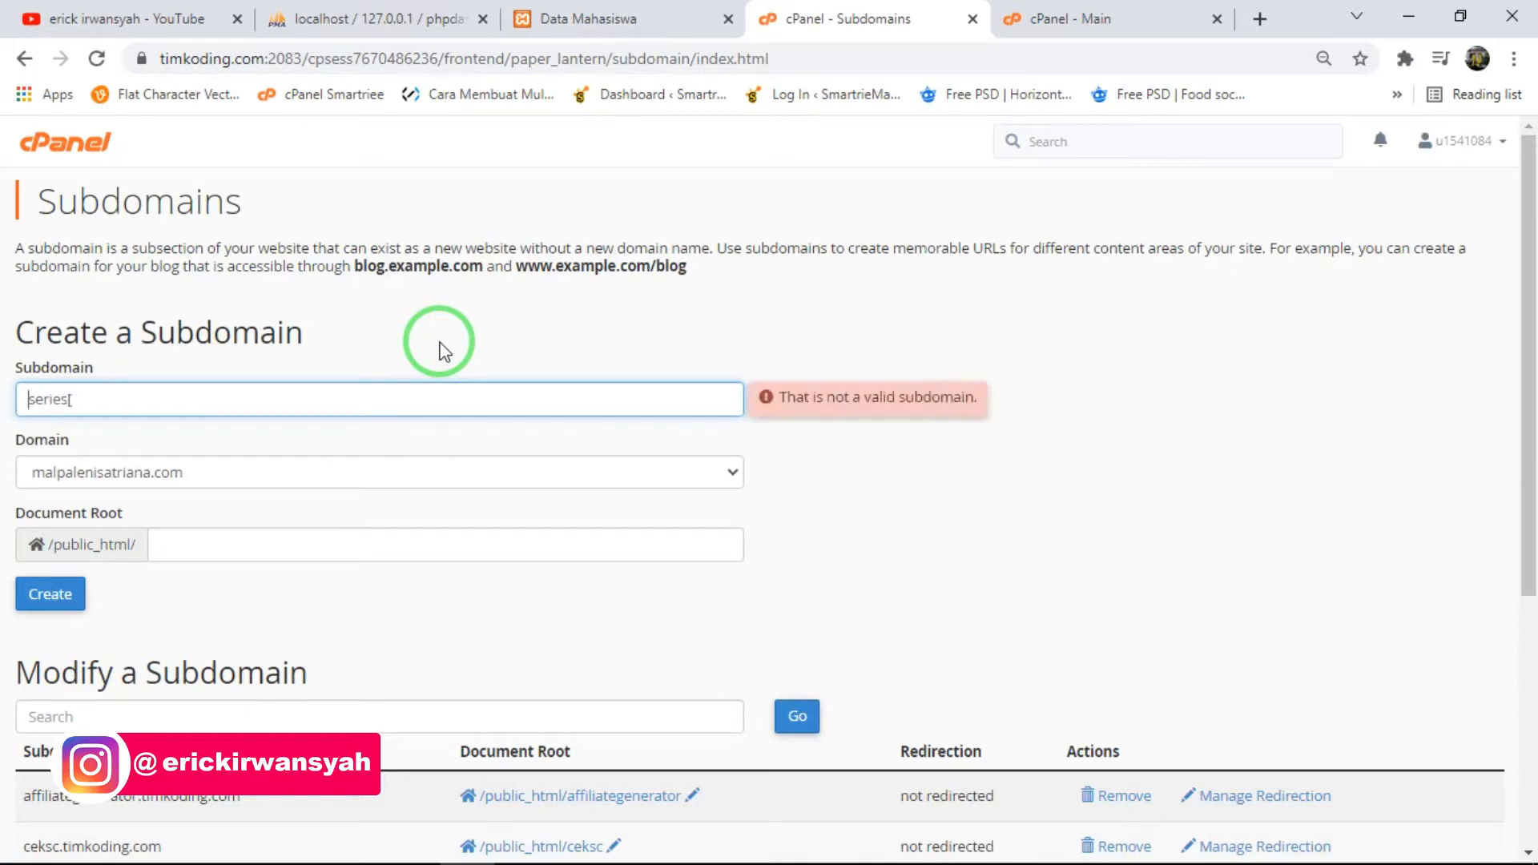
key(BackSpace)
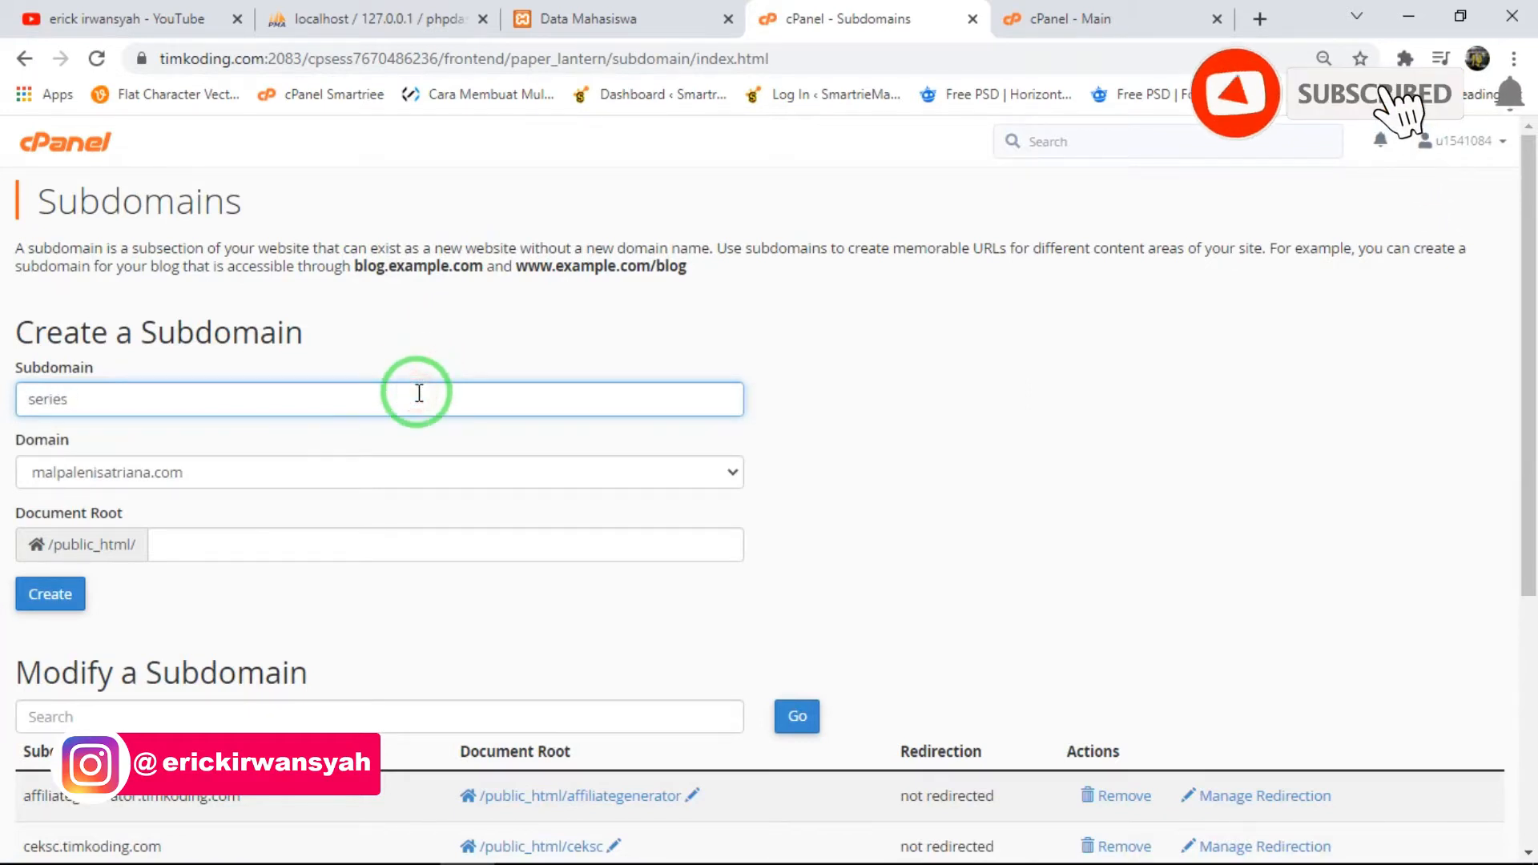
text(php)
- Assign the new subdomain to the timkoding.com domain, keep seriesphp as its document root, and create it
click(344, 473)
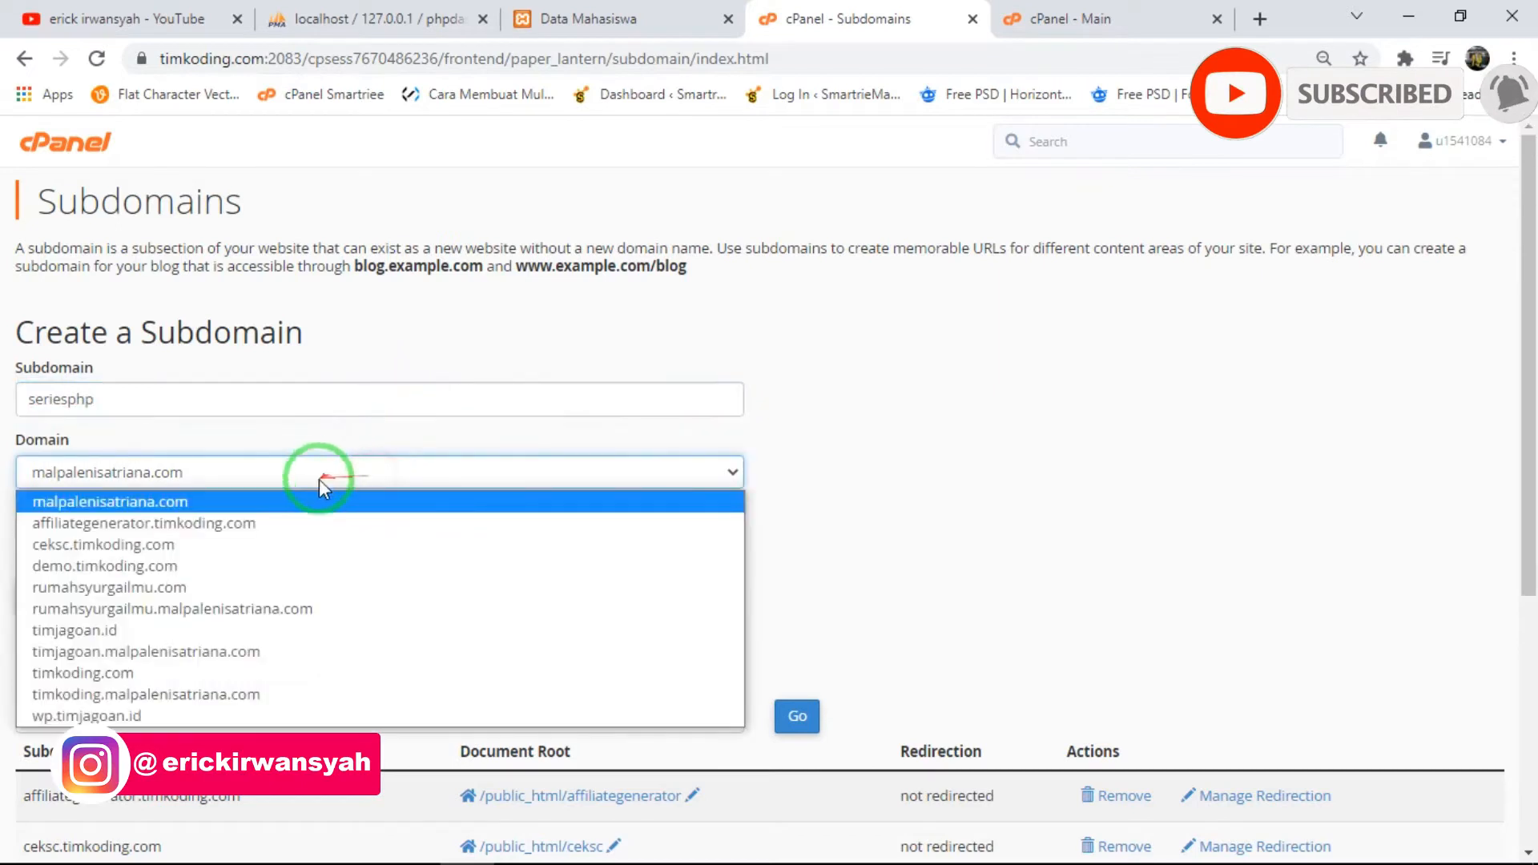
click(206, 673)
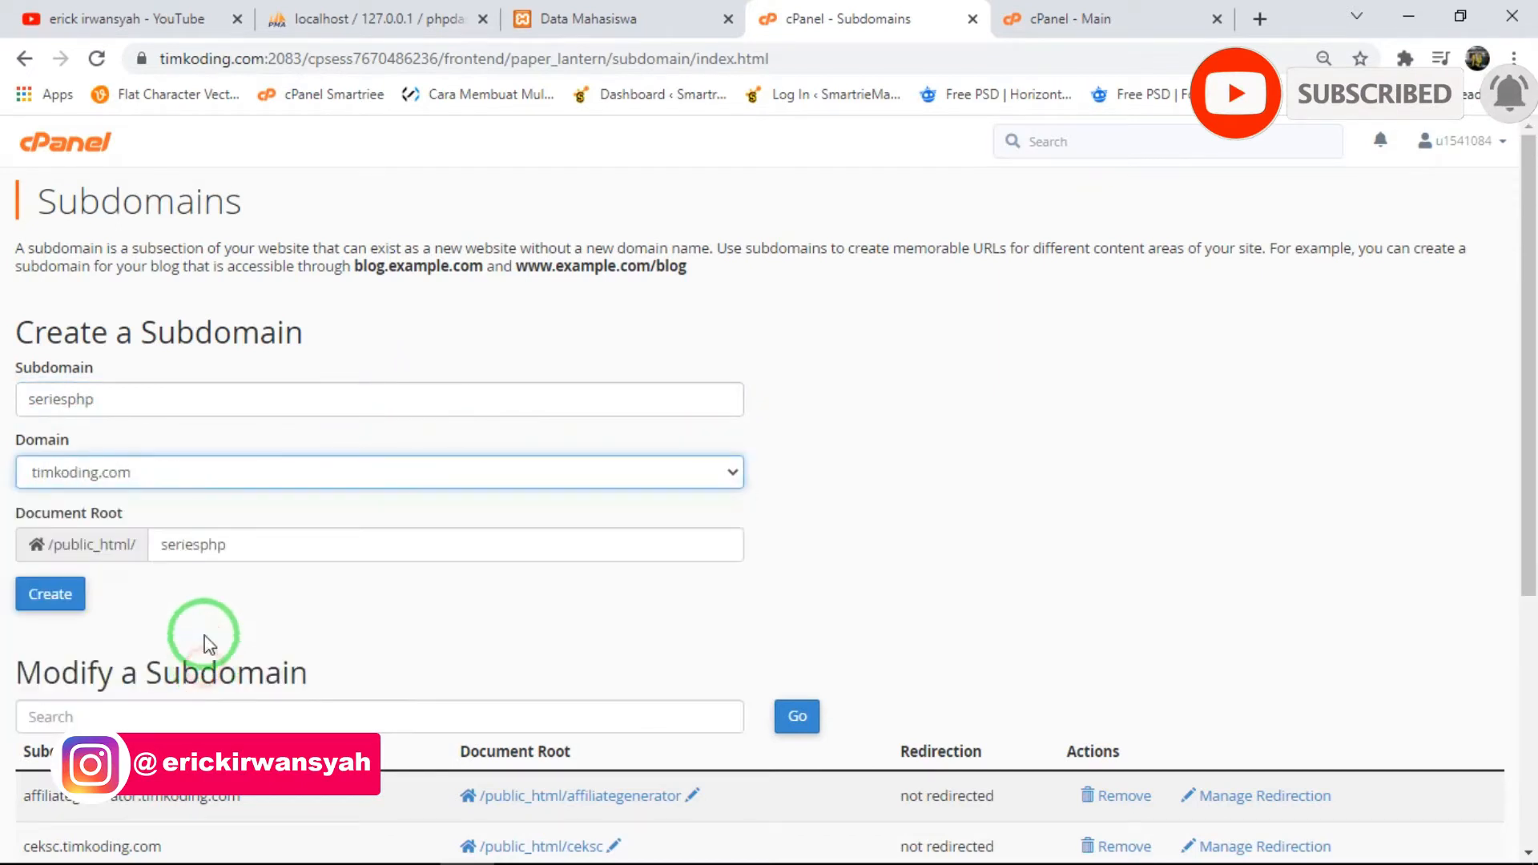
click(218, 592)
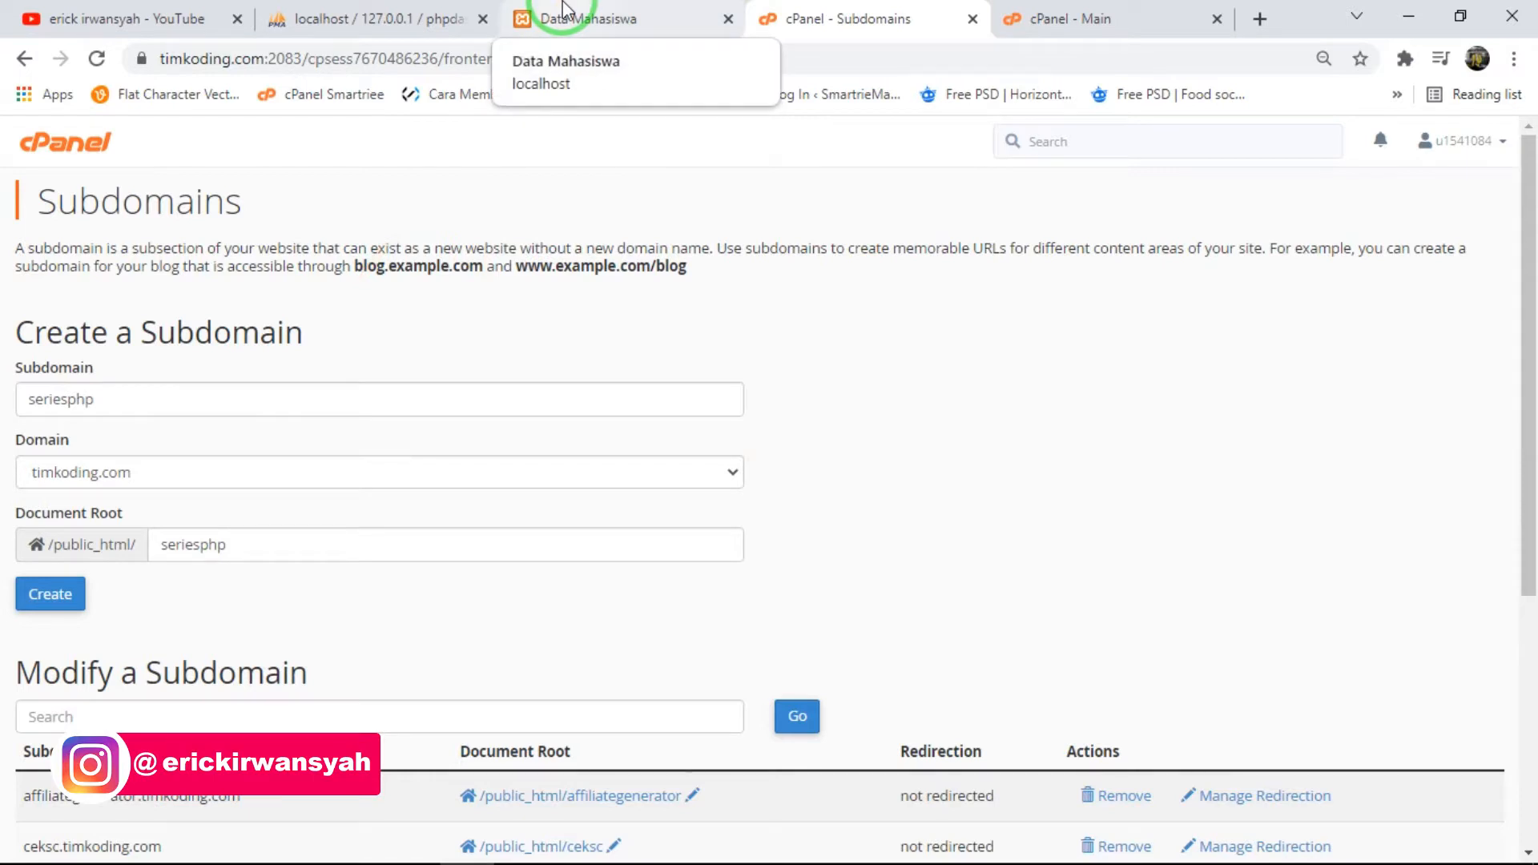
click(333, 471)
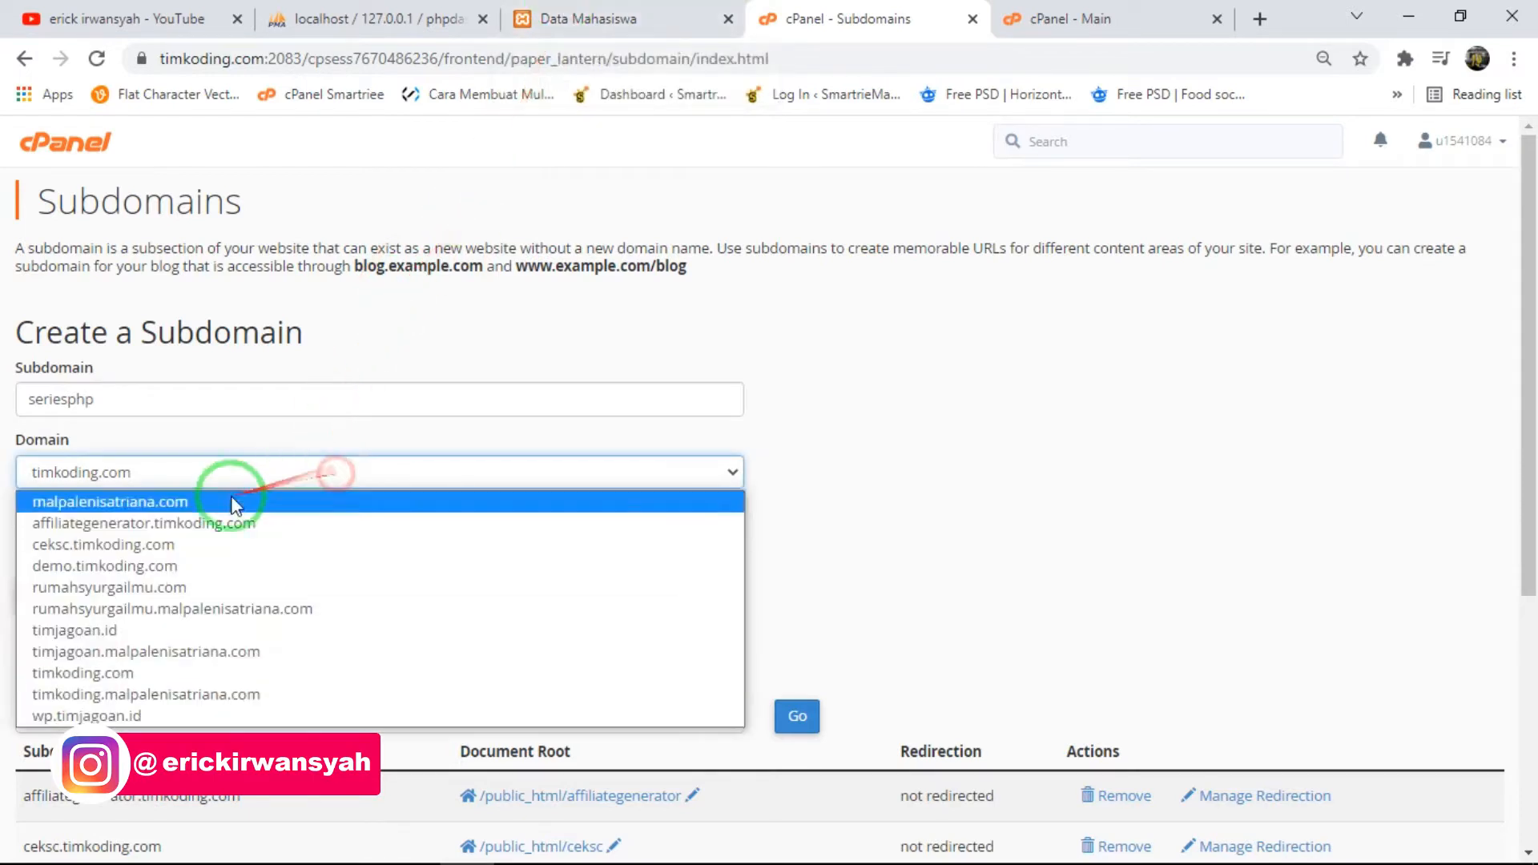
click(156, 673)
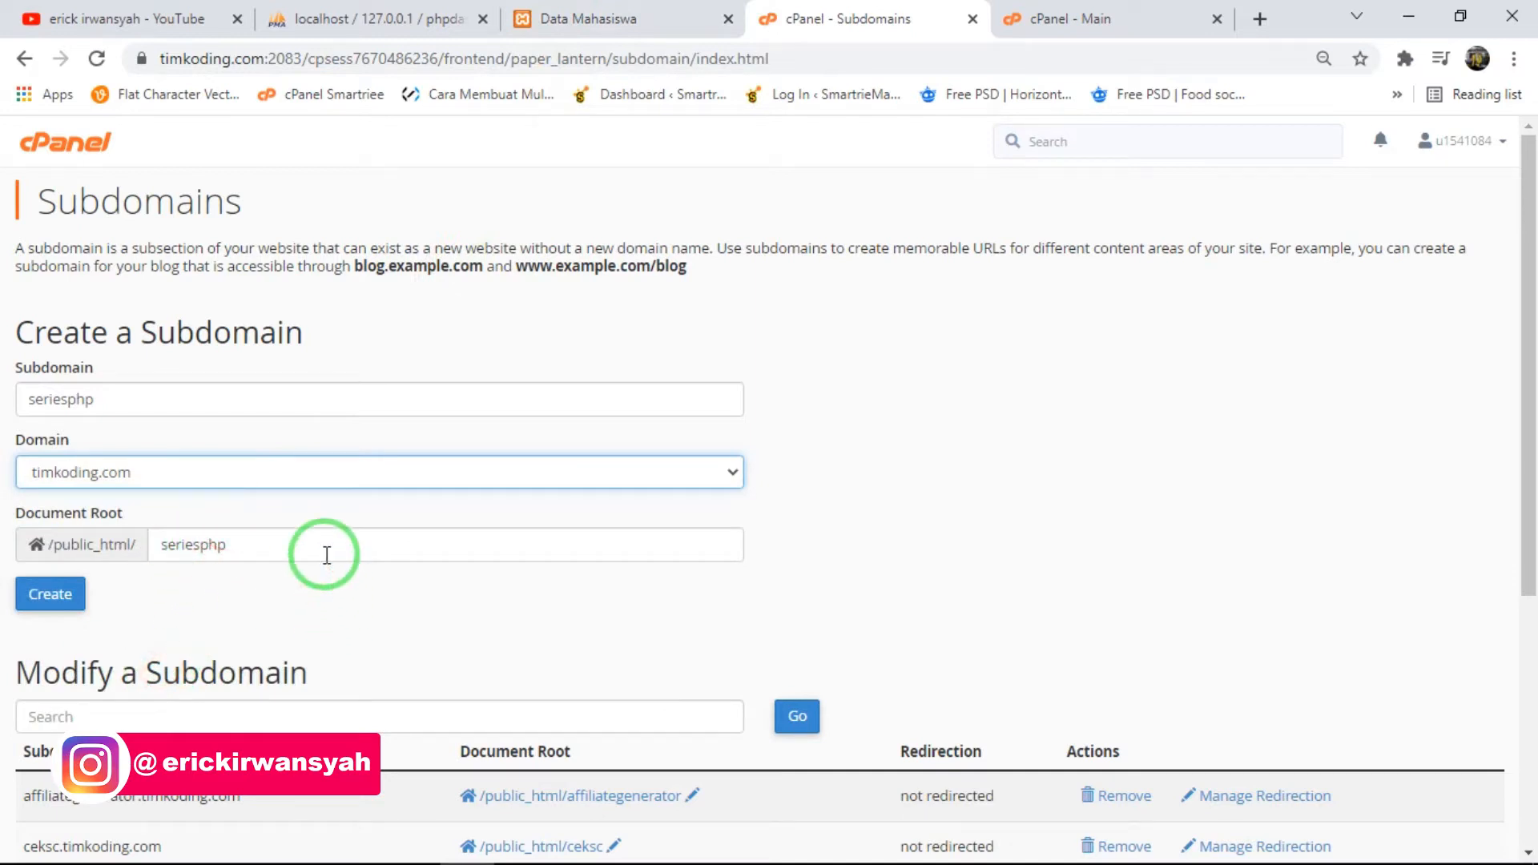
click(76, 599)
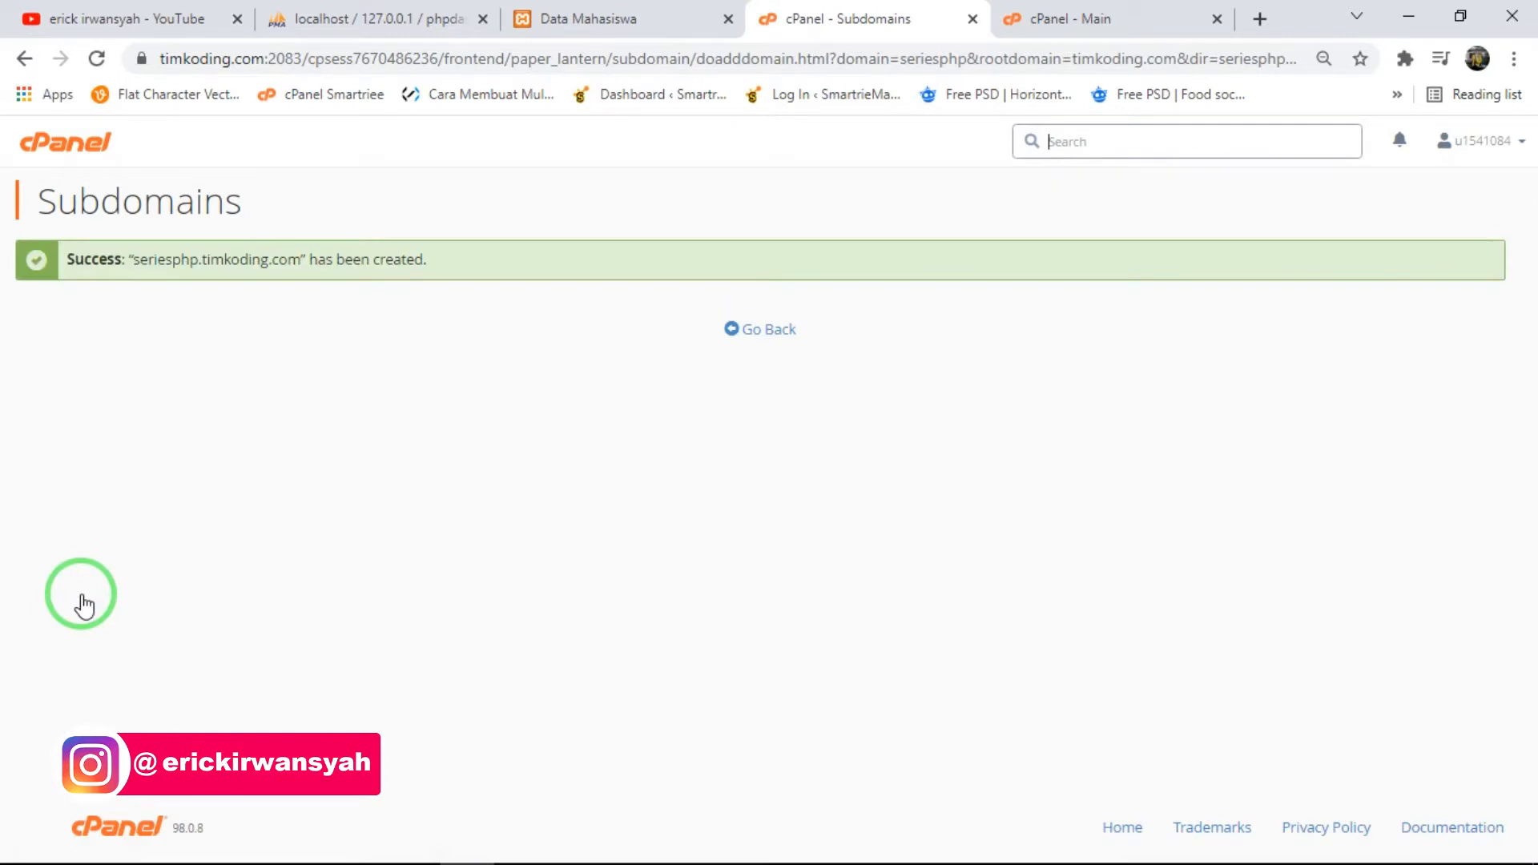
- Find seriesphp.timkoding.com in the list of subdomains, visit its address in a separate tab, and close that tab
click(756, 341)
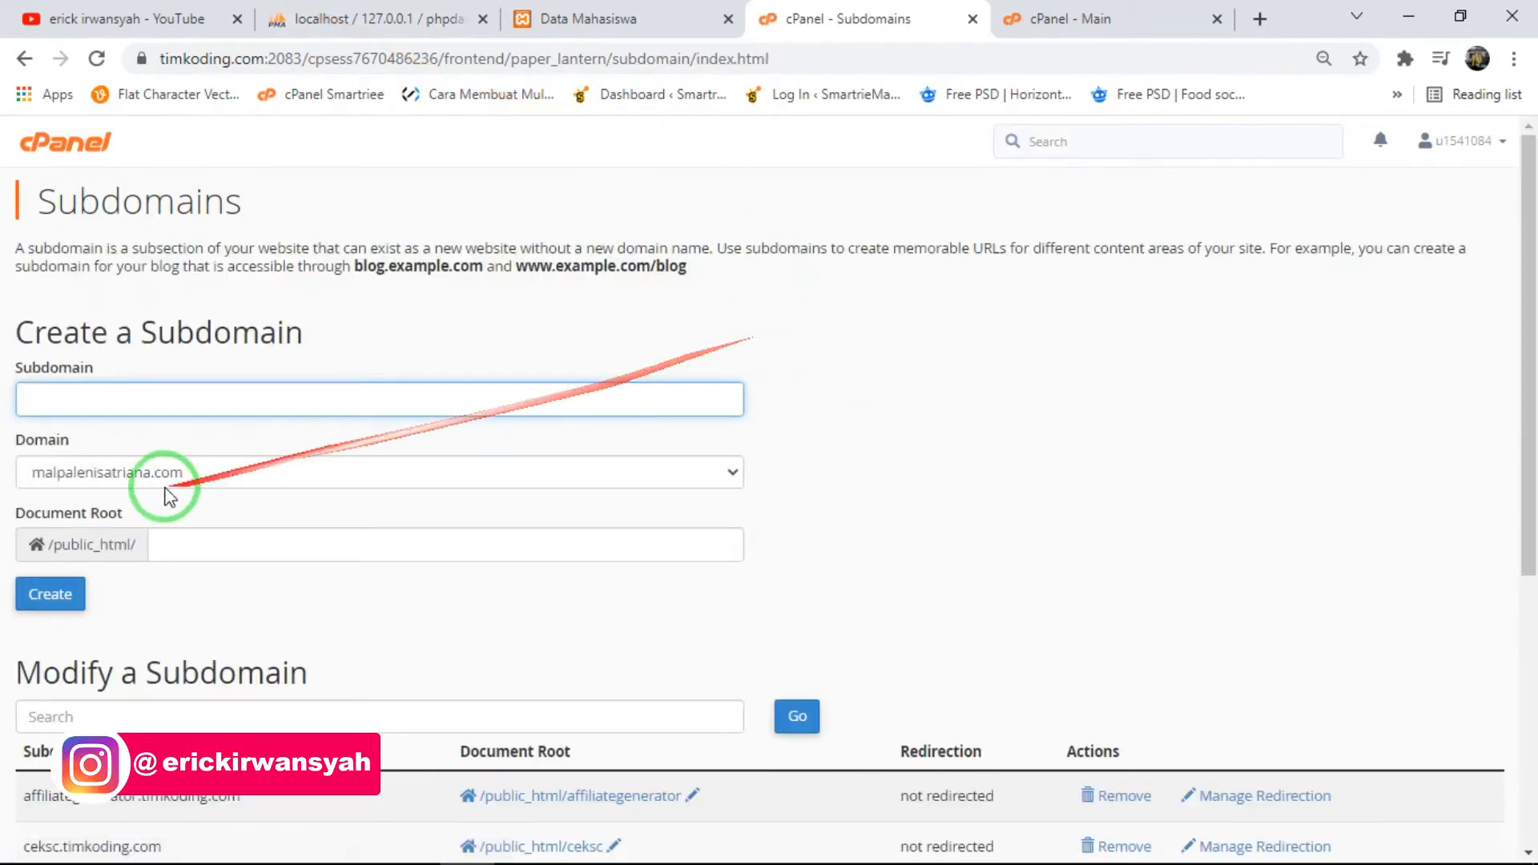
scroll(161, 483, down, 3)
scroll(216, 495, down, 3)
scroll(216, 492, up, 6)
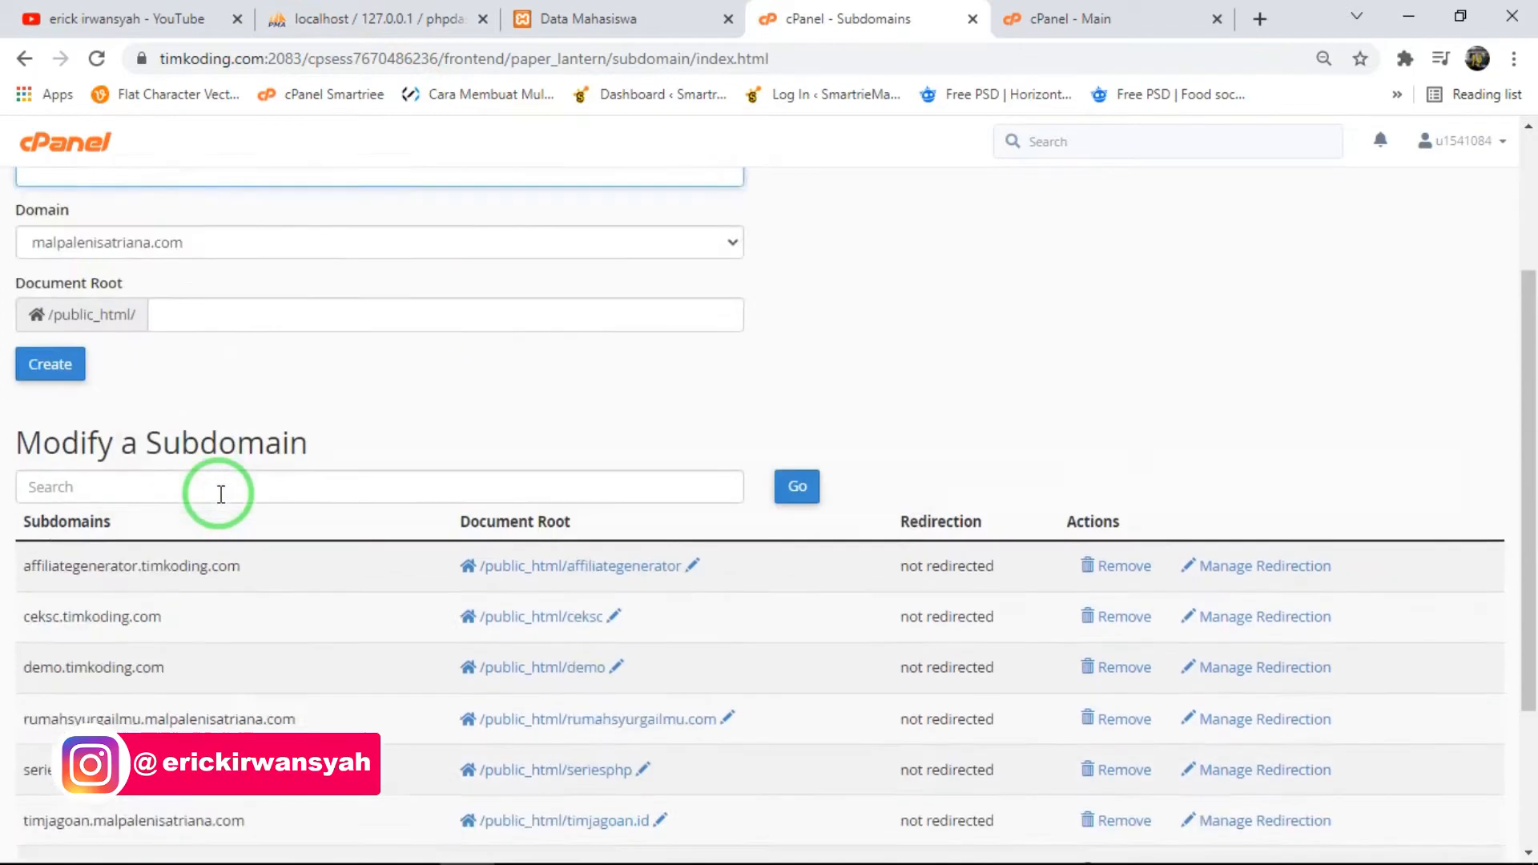
scroll(162, 201, down, 5)
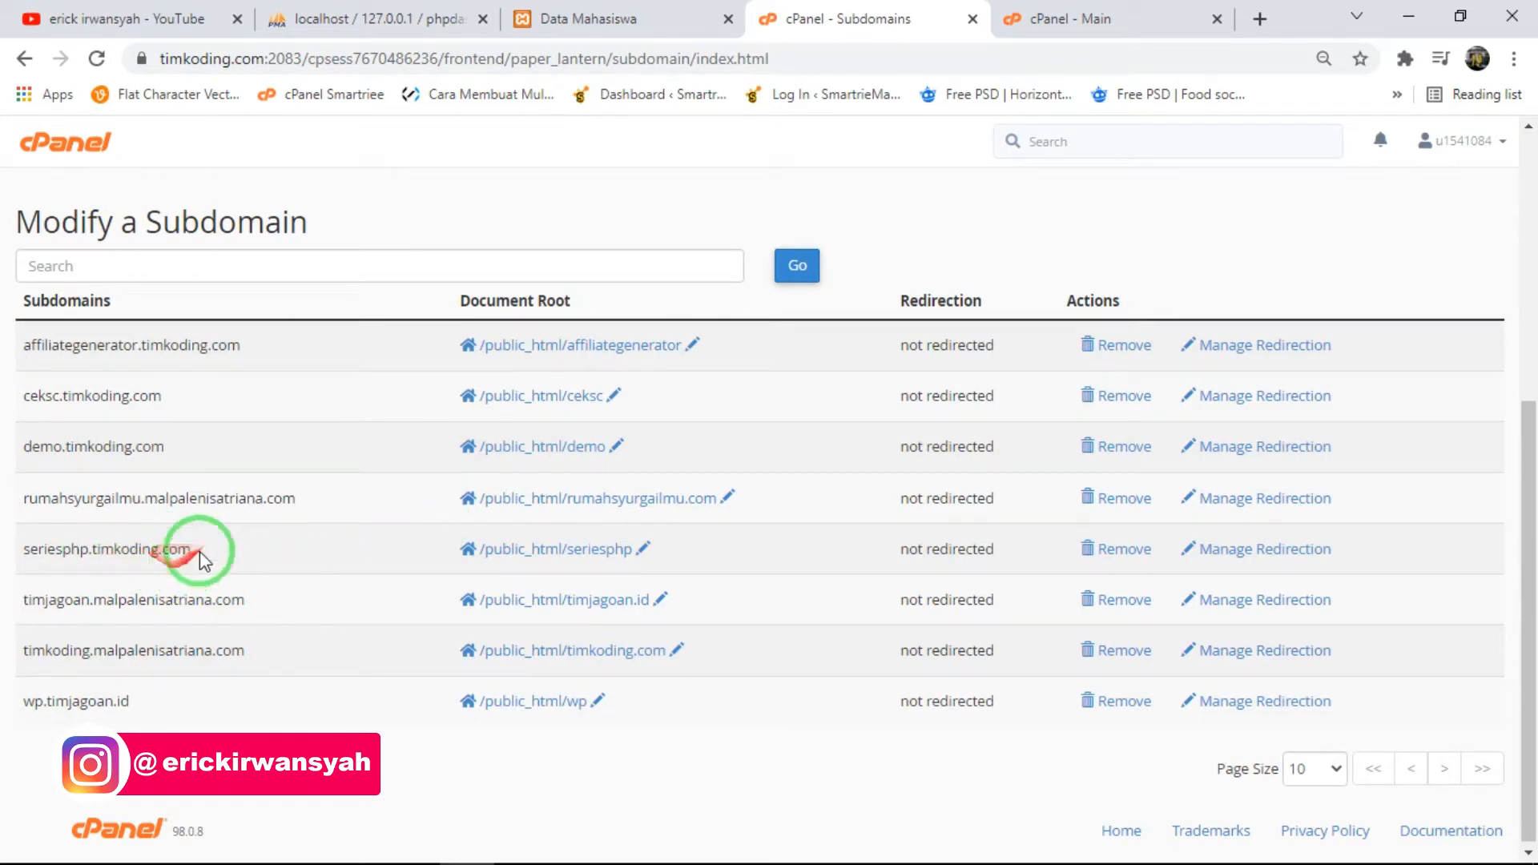
drag(199, 550, 9, 555)
drag(199, 549, 16, 565)
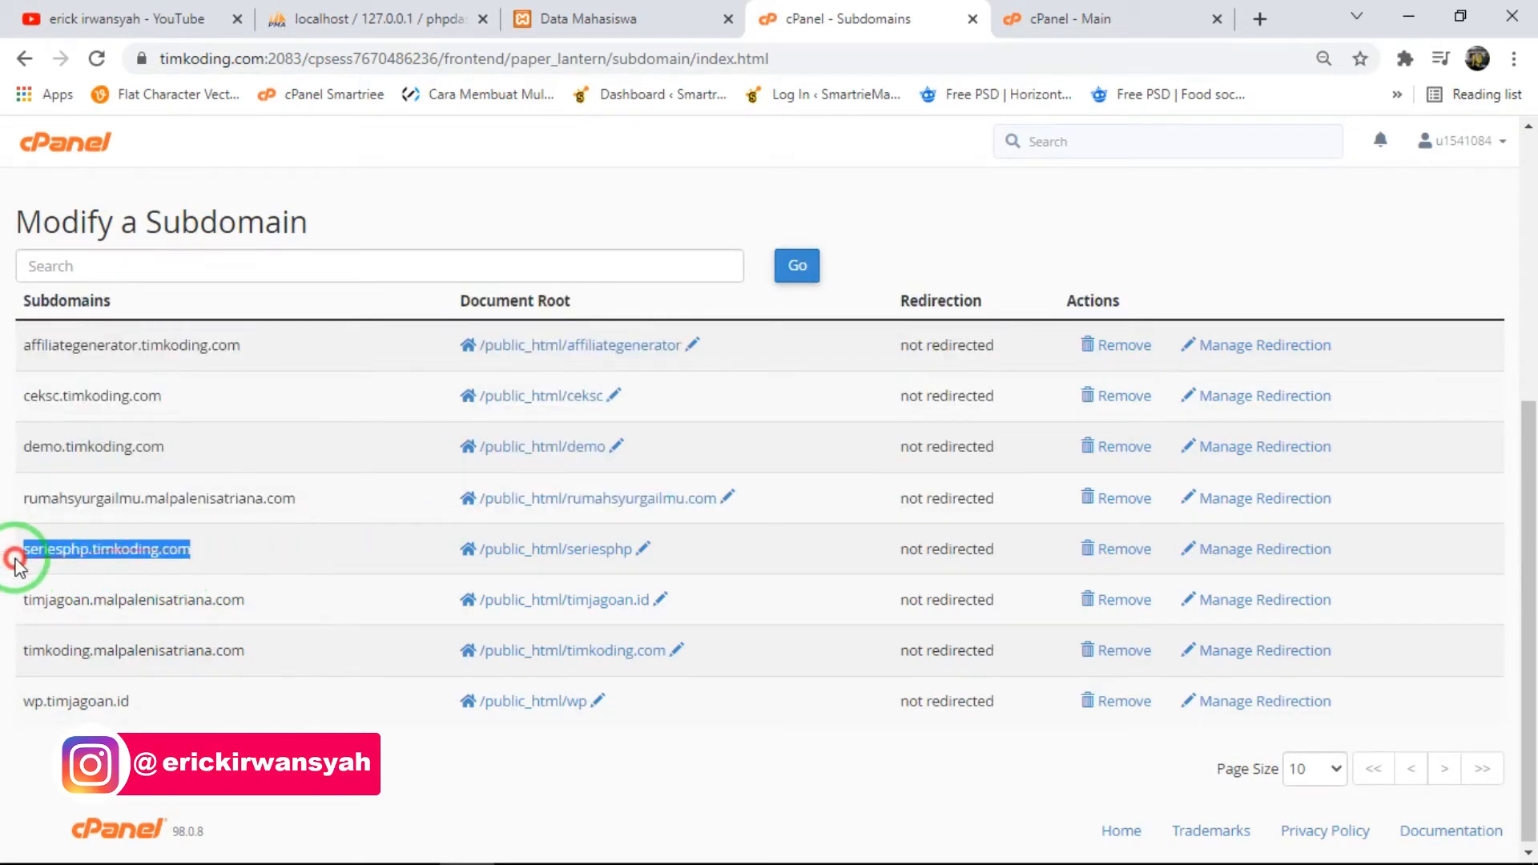
right_click(57, 553)
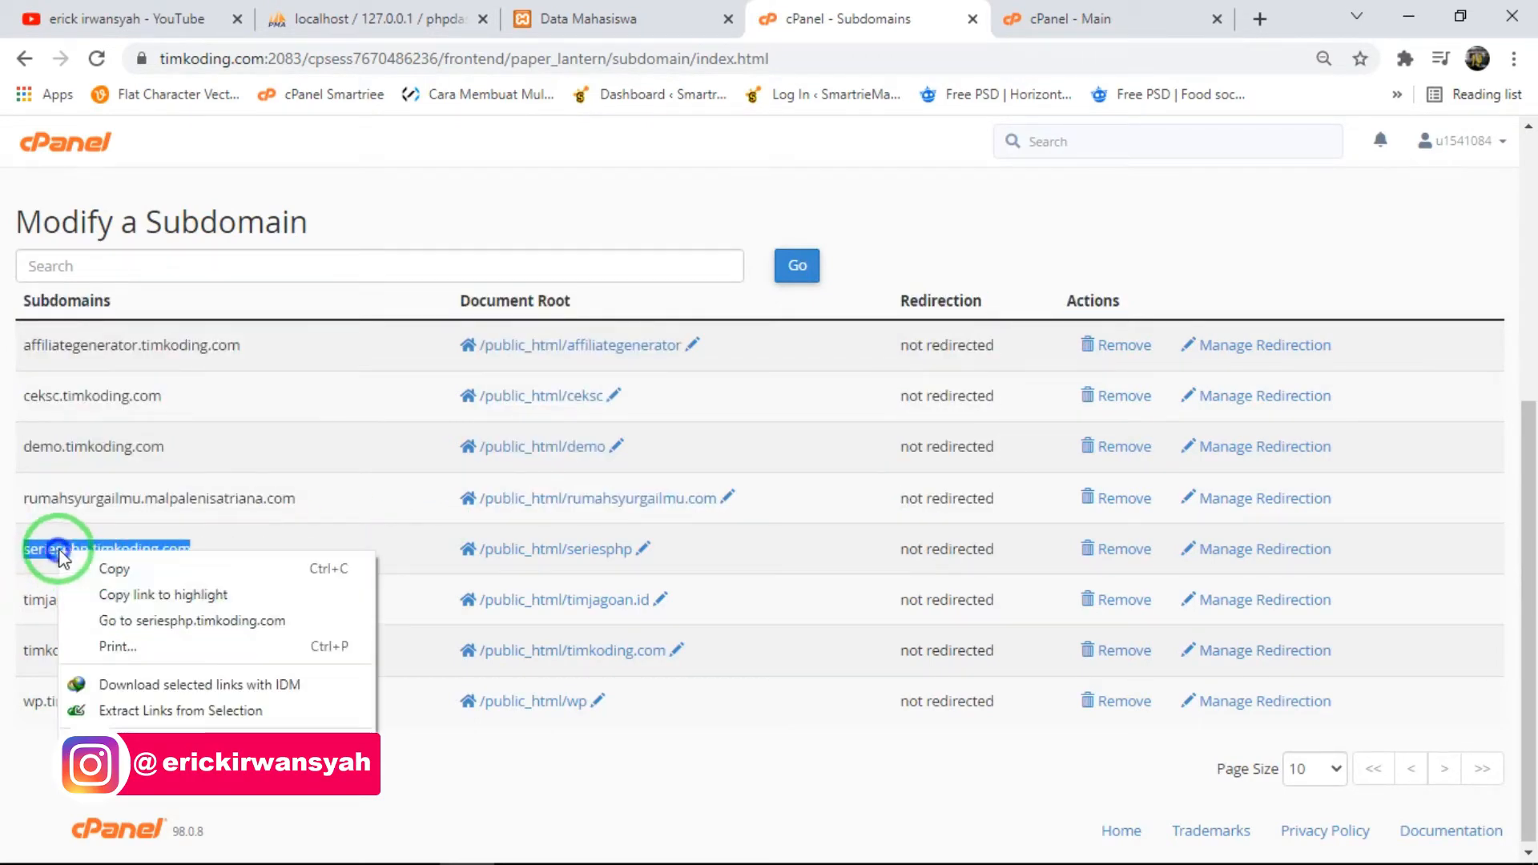
click(112, 620)
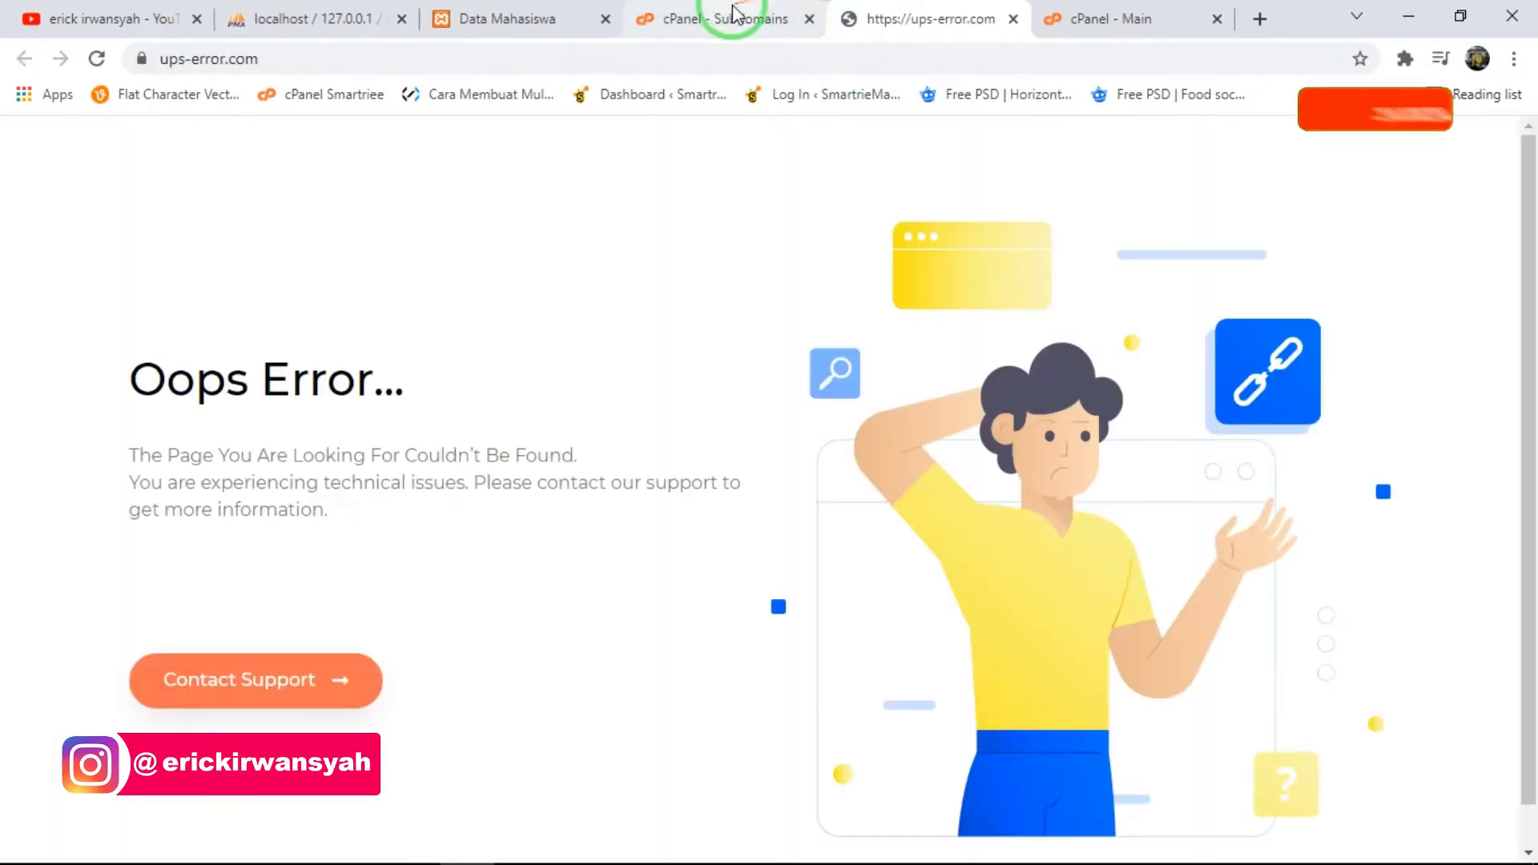
click(727, 12)
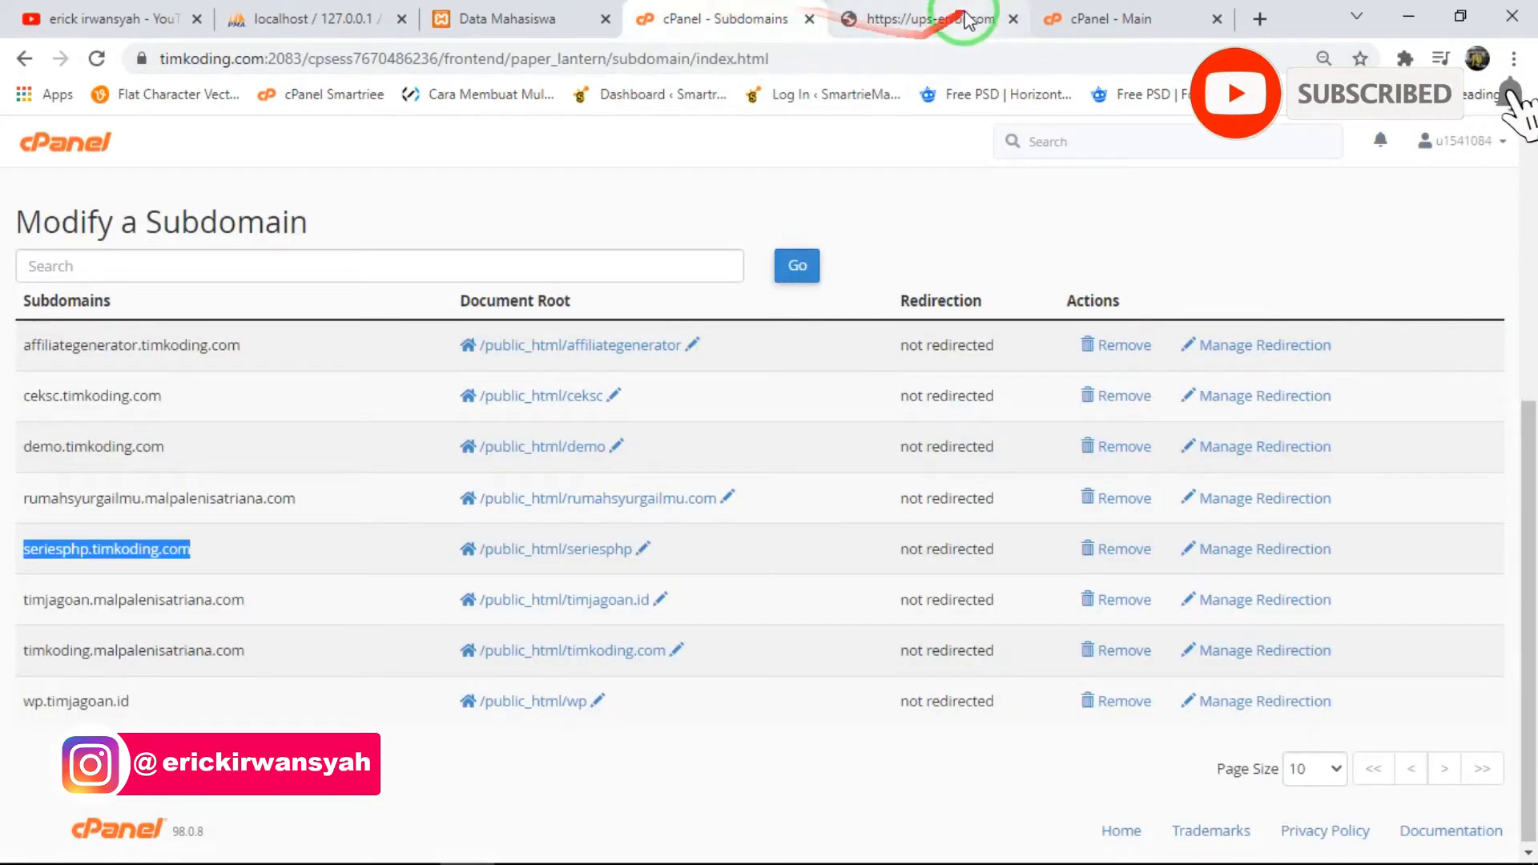
click(1012, 19)
- Return to the cPanel main page and open the public_html/seriesphp folder in File Manager
click(64, 141)
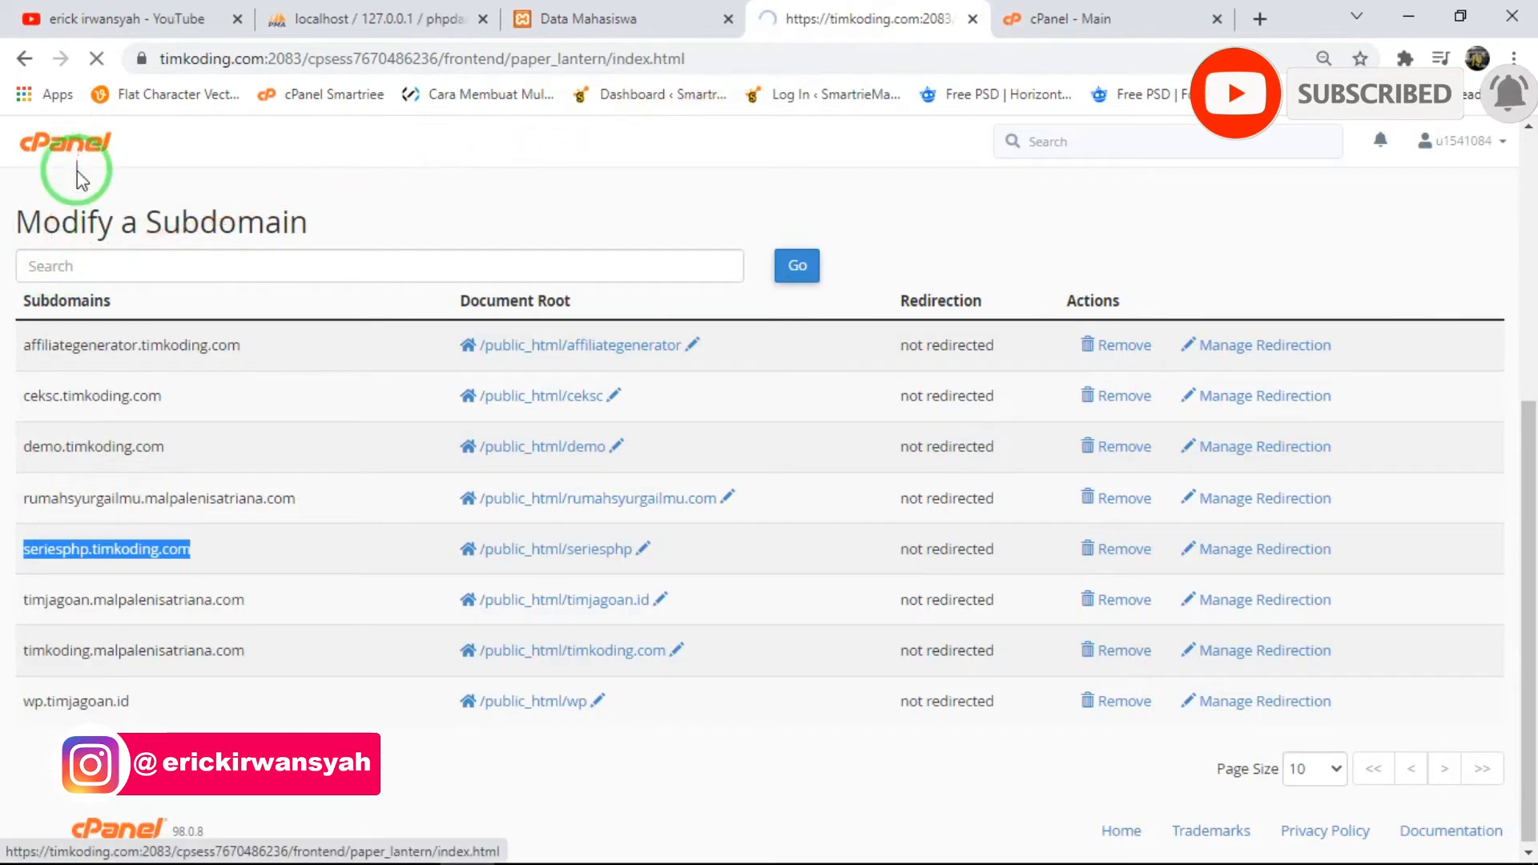
scroll(196, 391, down, 20)
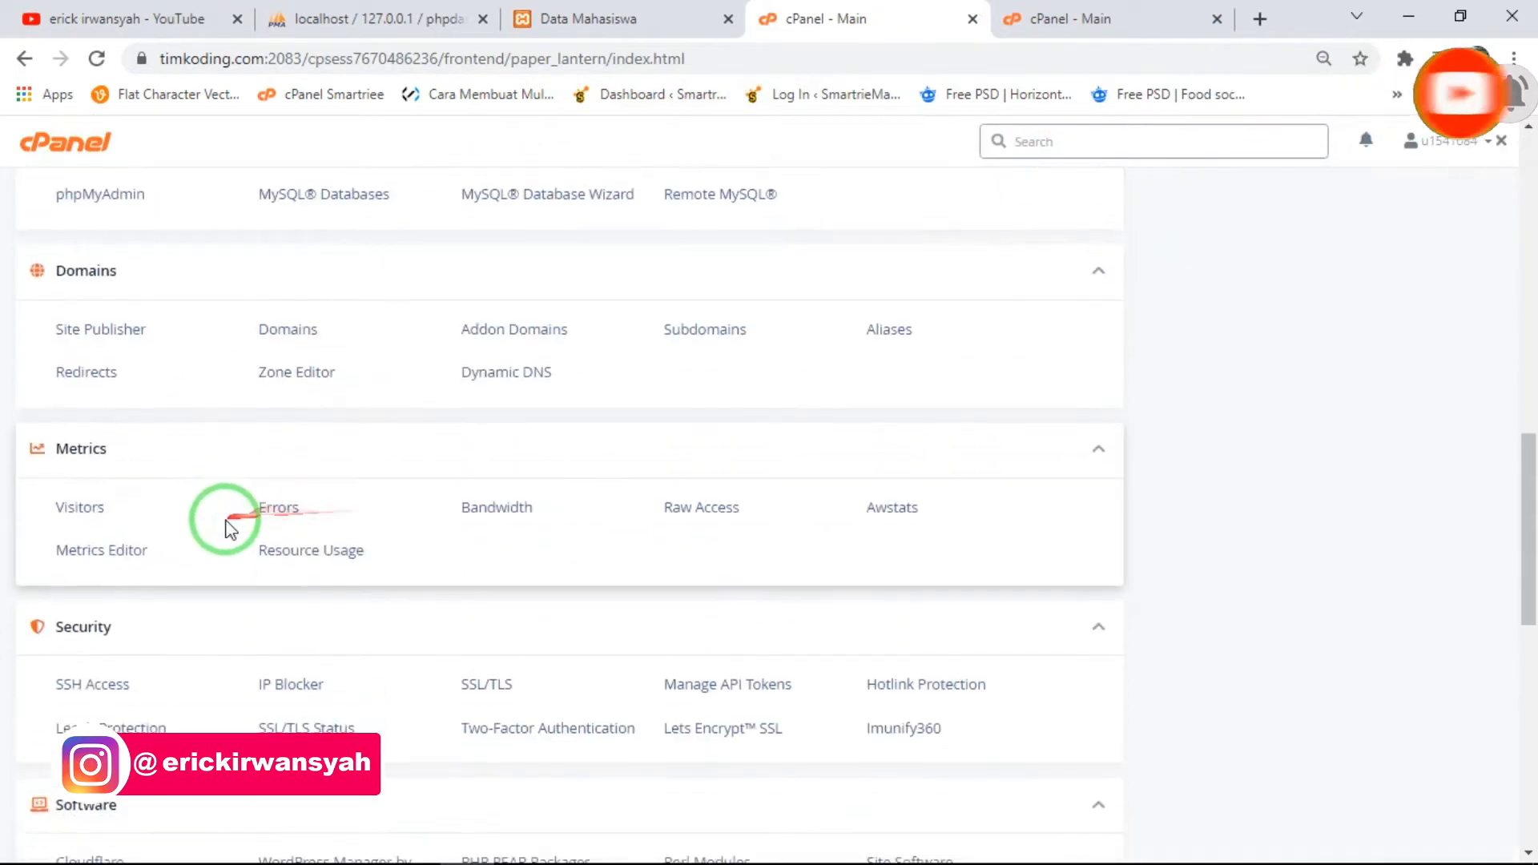
scroll(120, 533, up, 5)
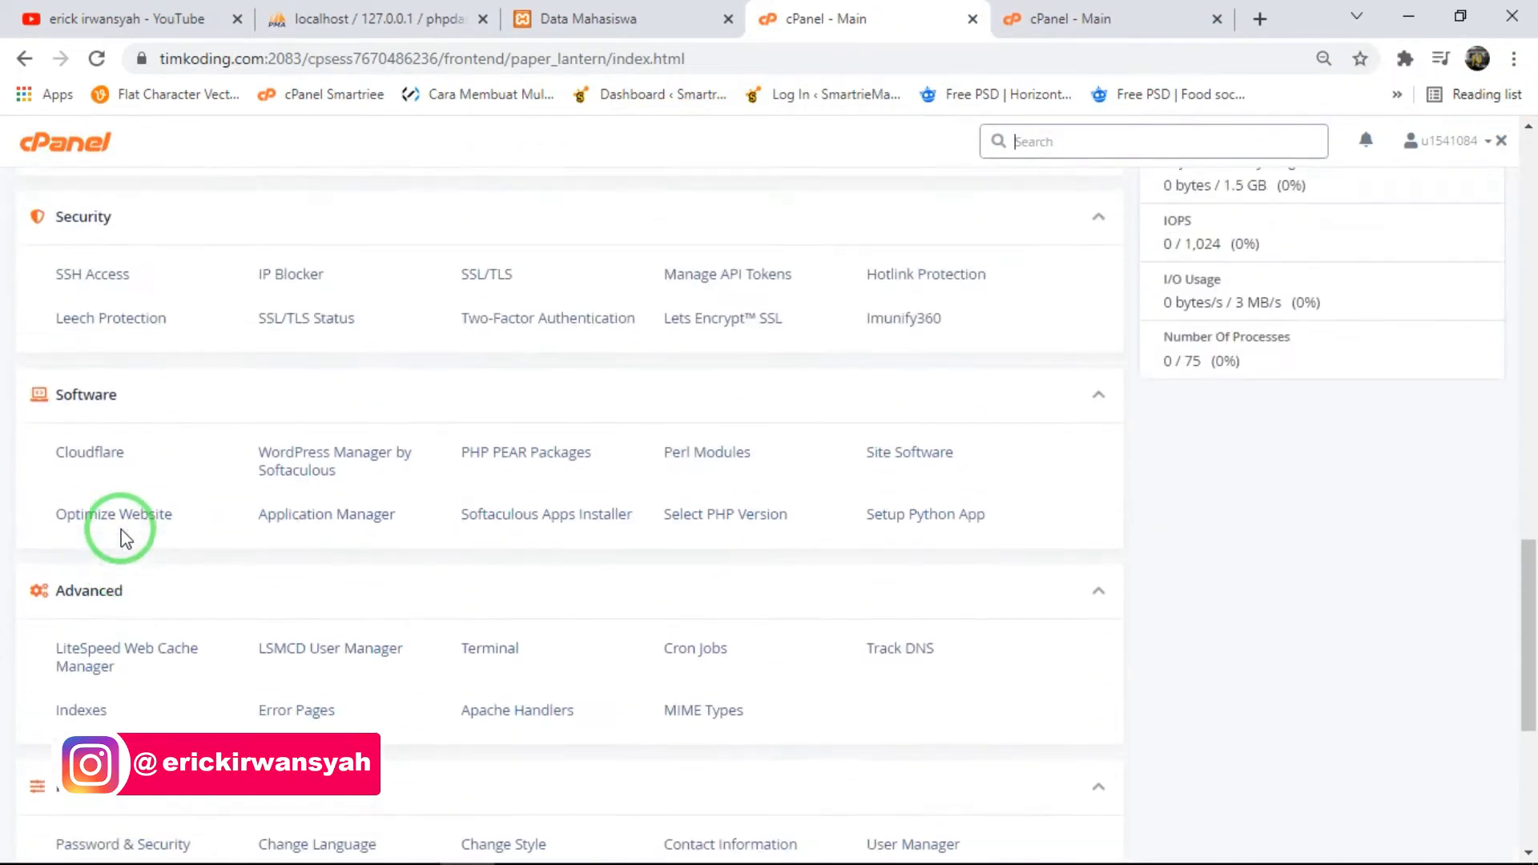
scroll(122, 539, up, 7)
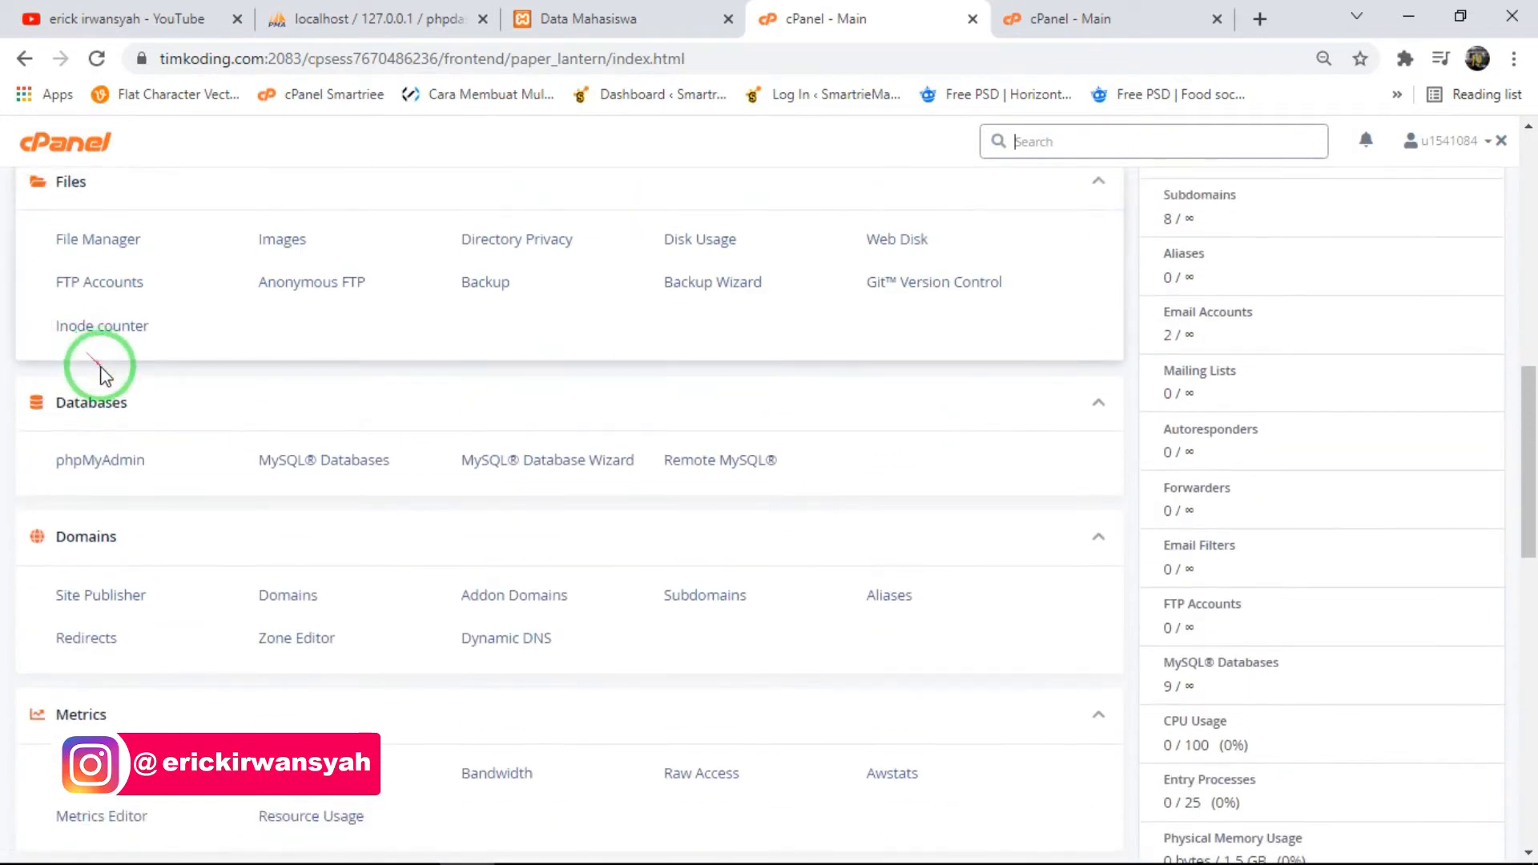
click(111, 234)
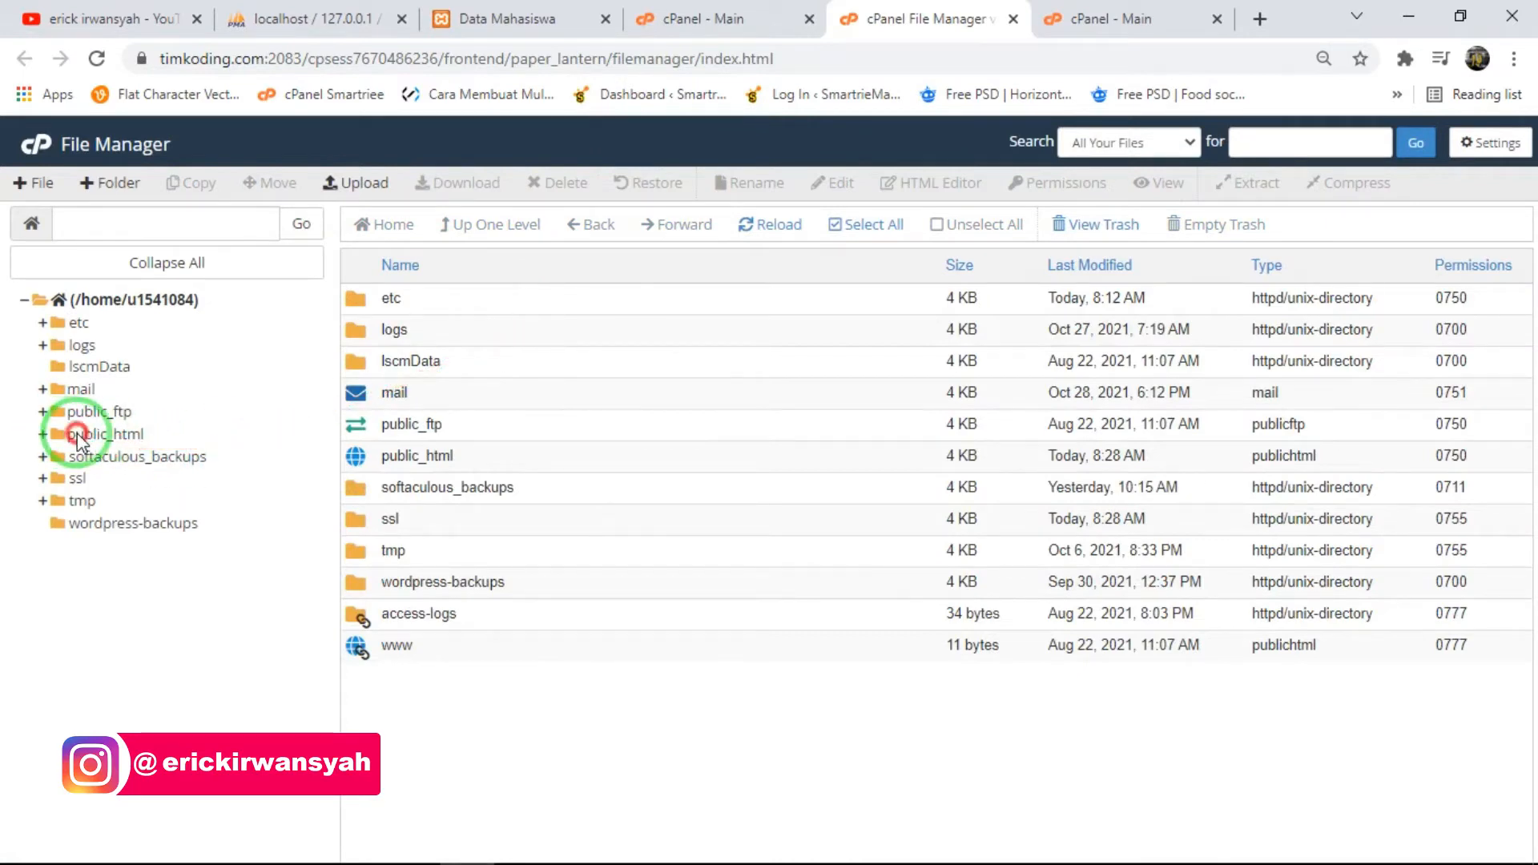
click(78, 437)
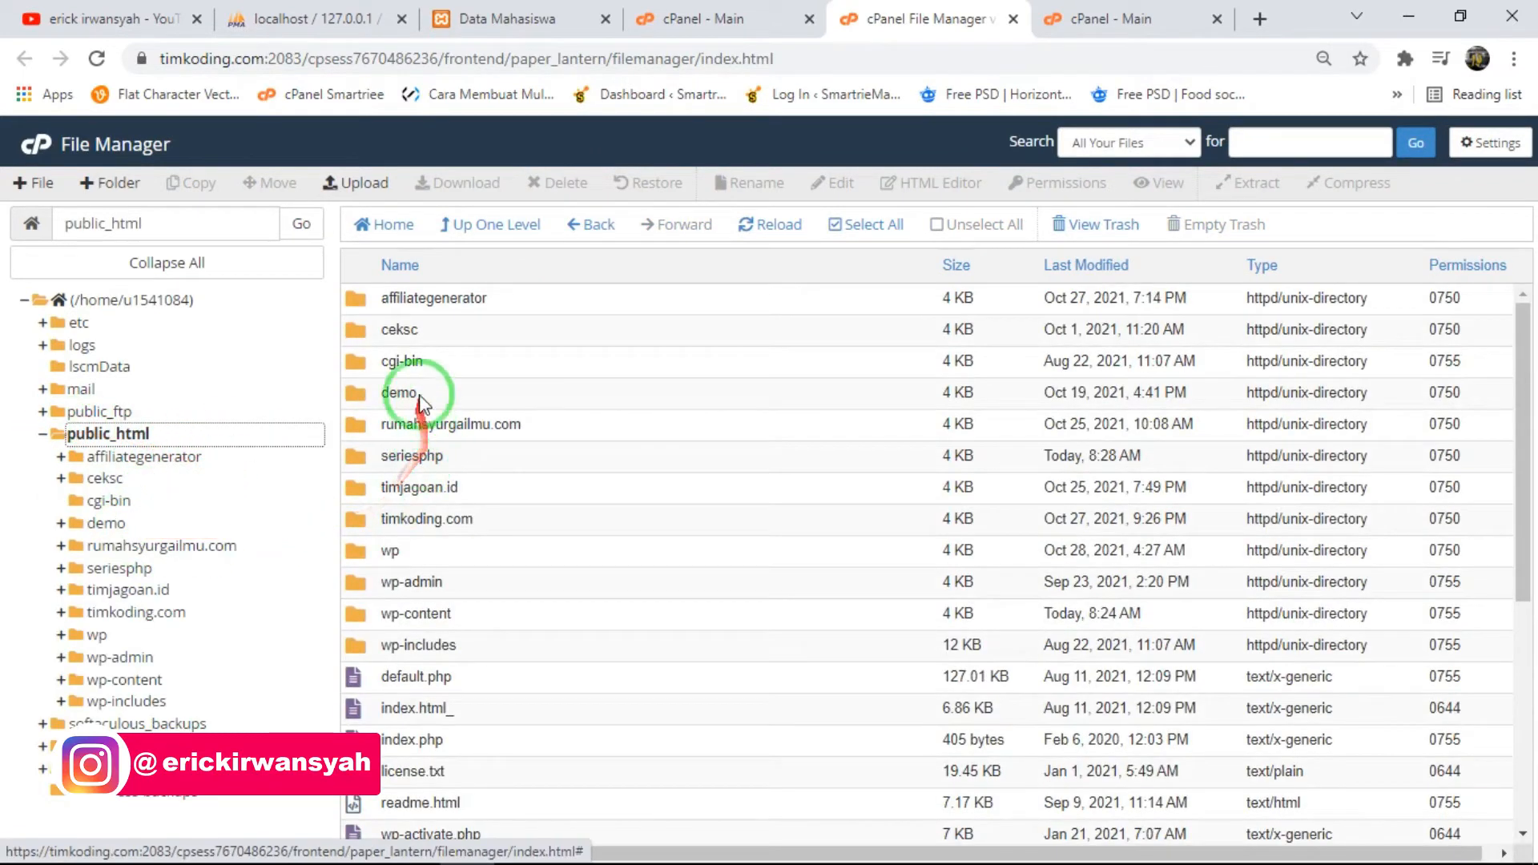
click(446, 460)
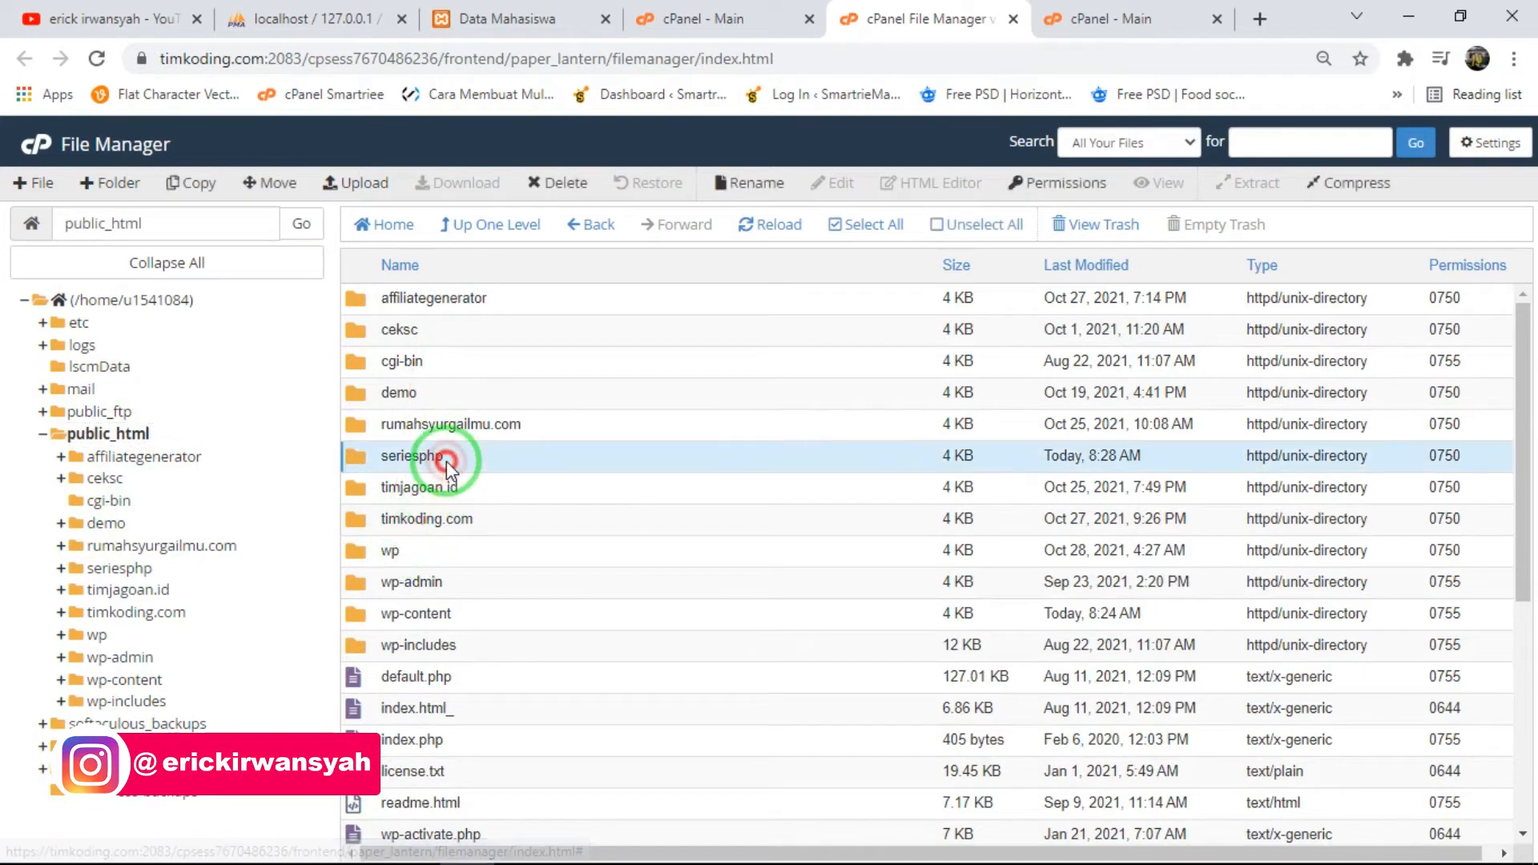
double_click(446, 459)
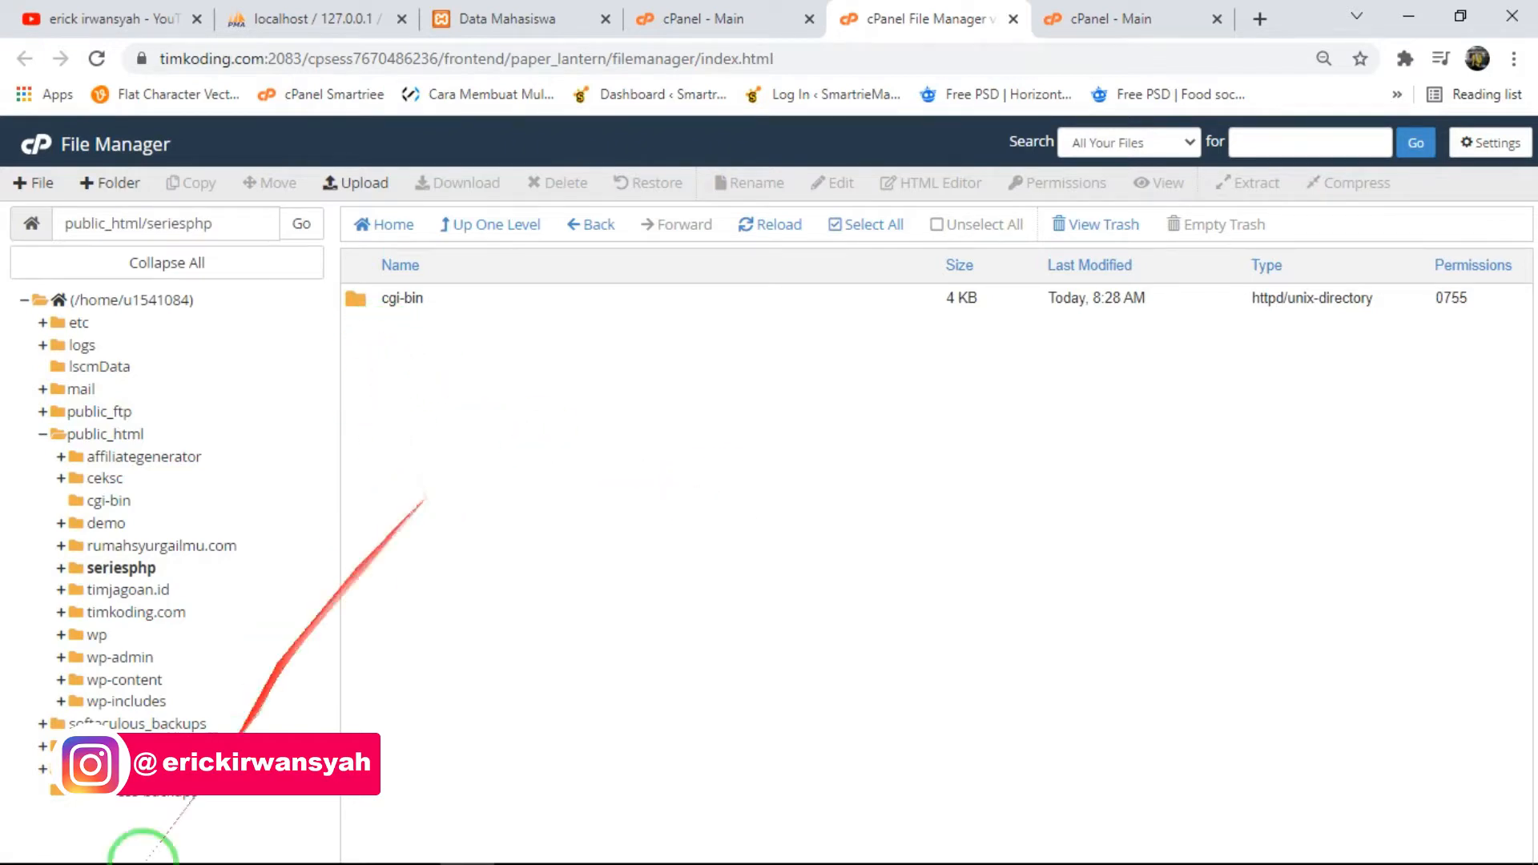
- Switch to File Explorer and open the local project folder C:\xampp\htdocs\seriesphp
click(215, 851)
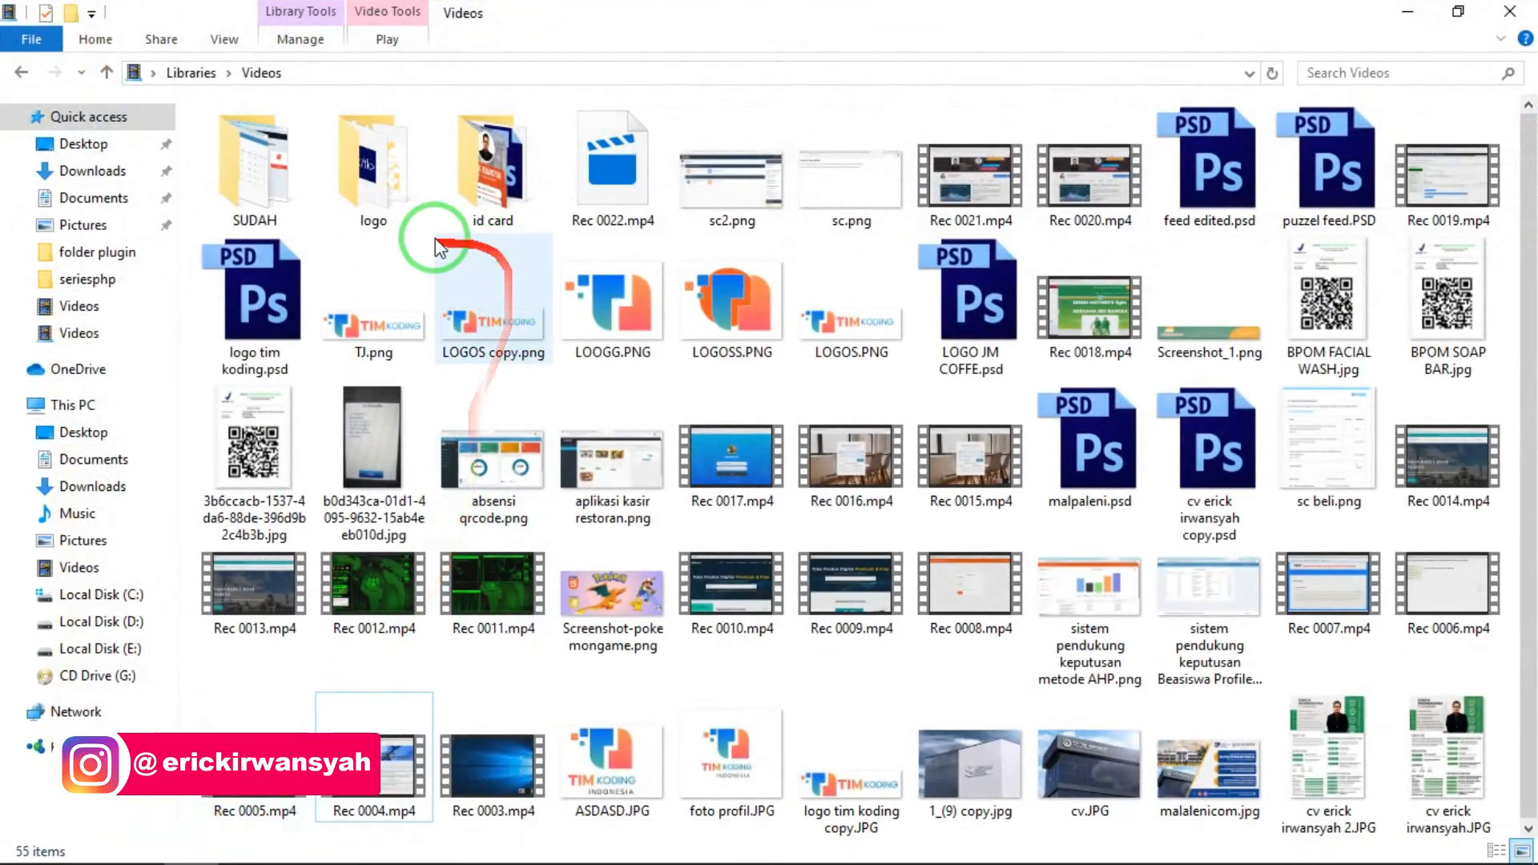
click(114, 594)
double_click(276, 350)
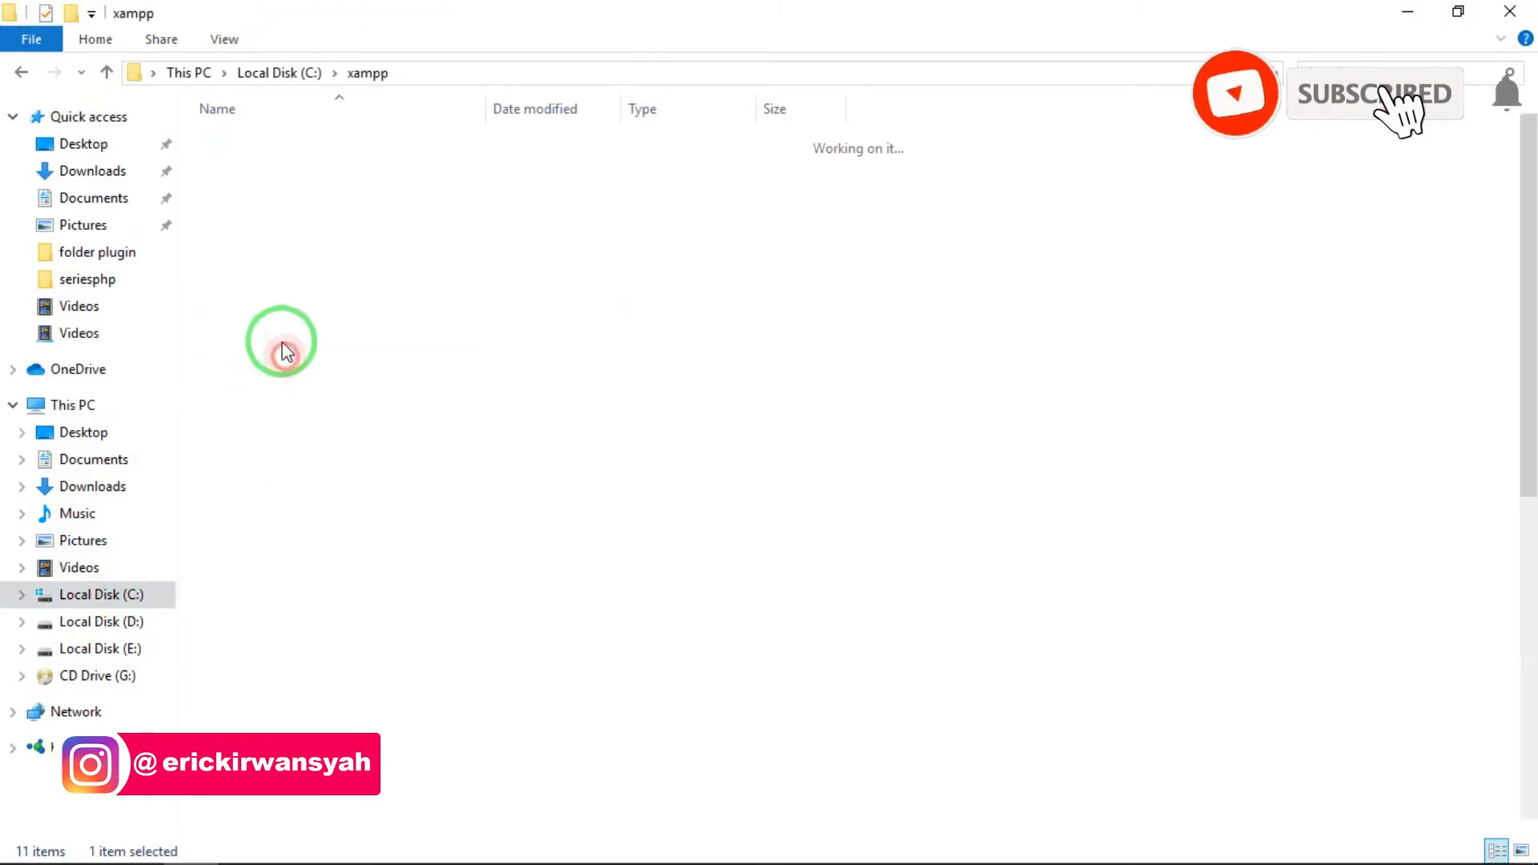
double_click(274, 286)
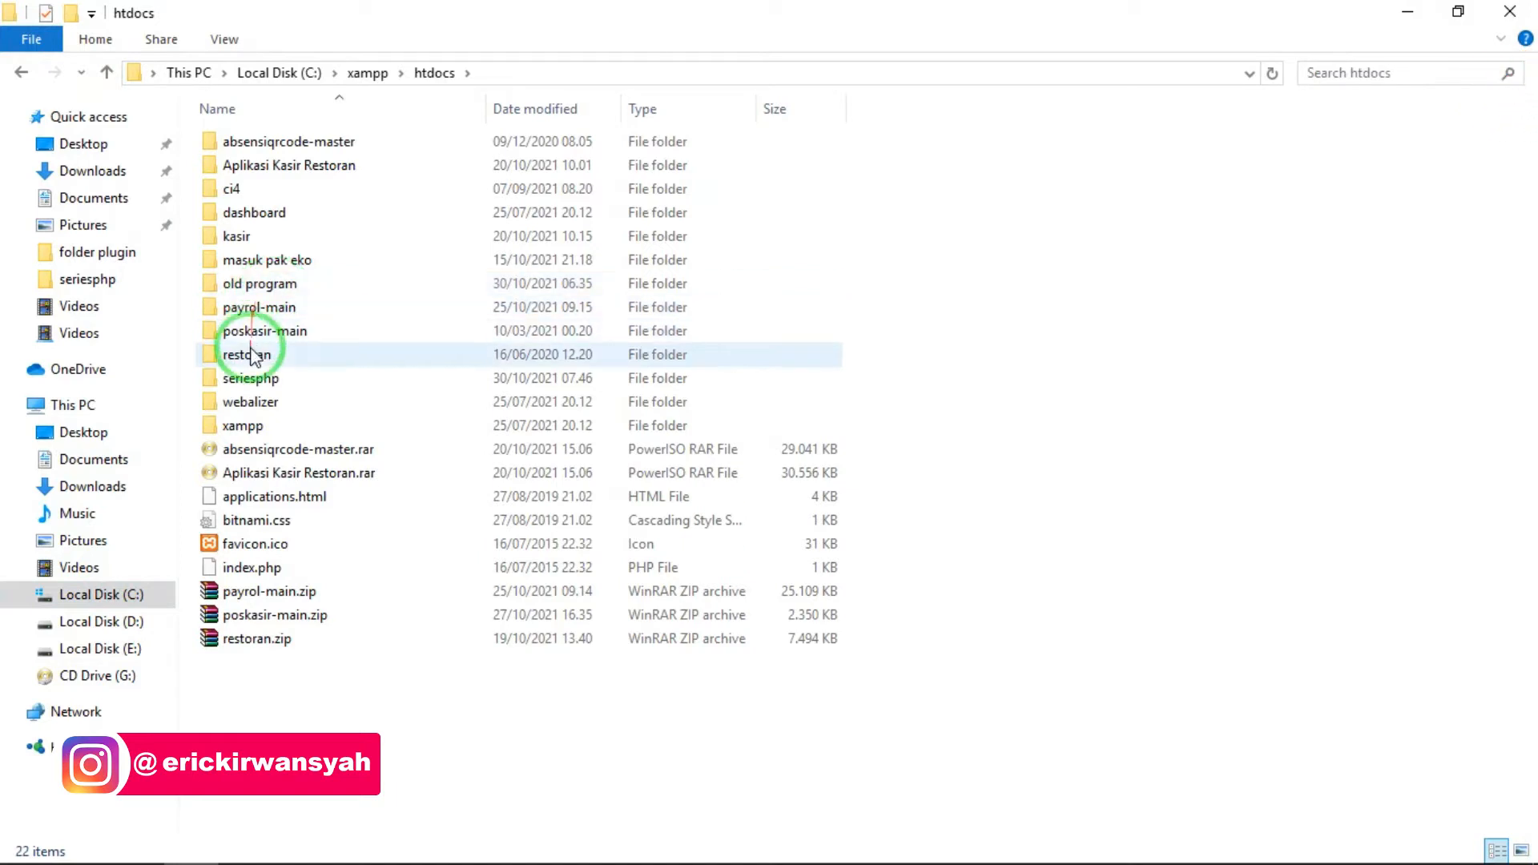
double_click(248, 383)
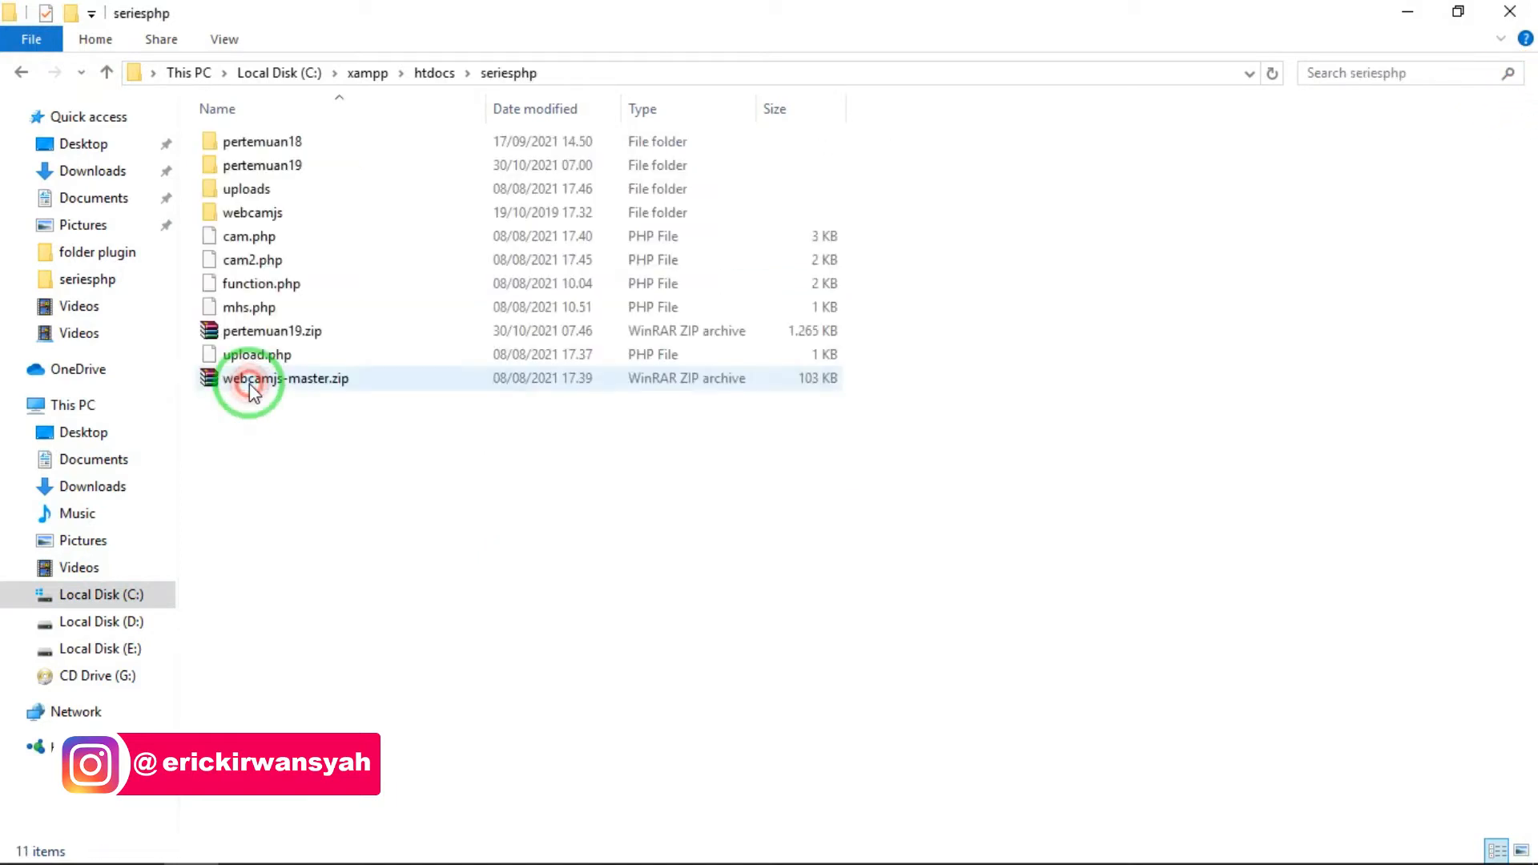
- Review the files in the pertemuan19 folder, then go back to seriesphp and select pertemuan19.zip
double_click(300, 168)
drag(336, 578, 309, 145)
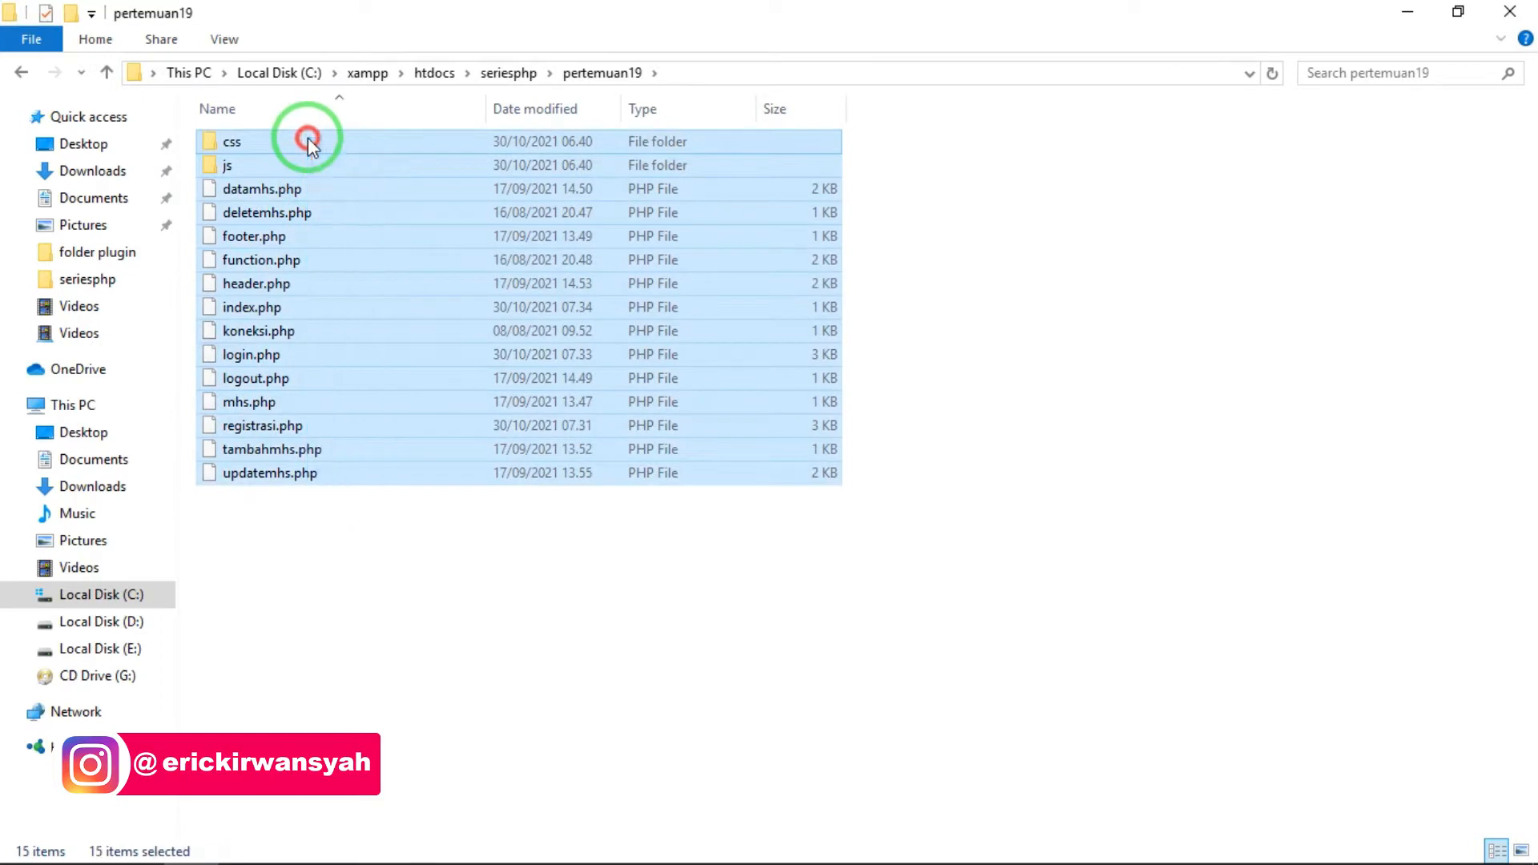
click(22, 72)
click(280, 330)
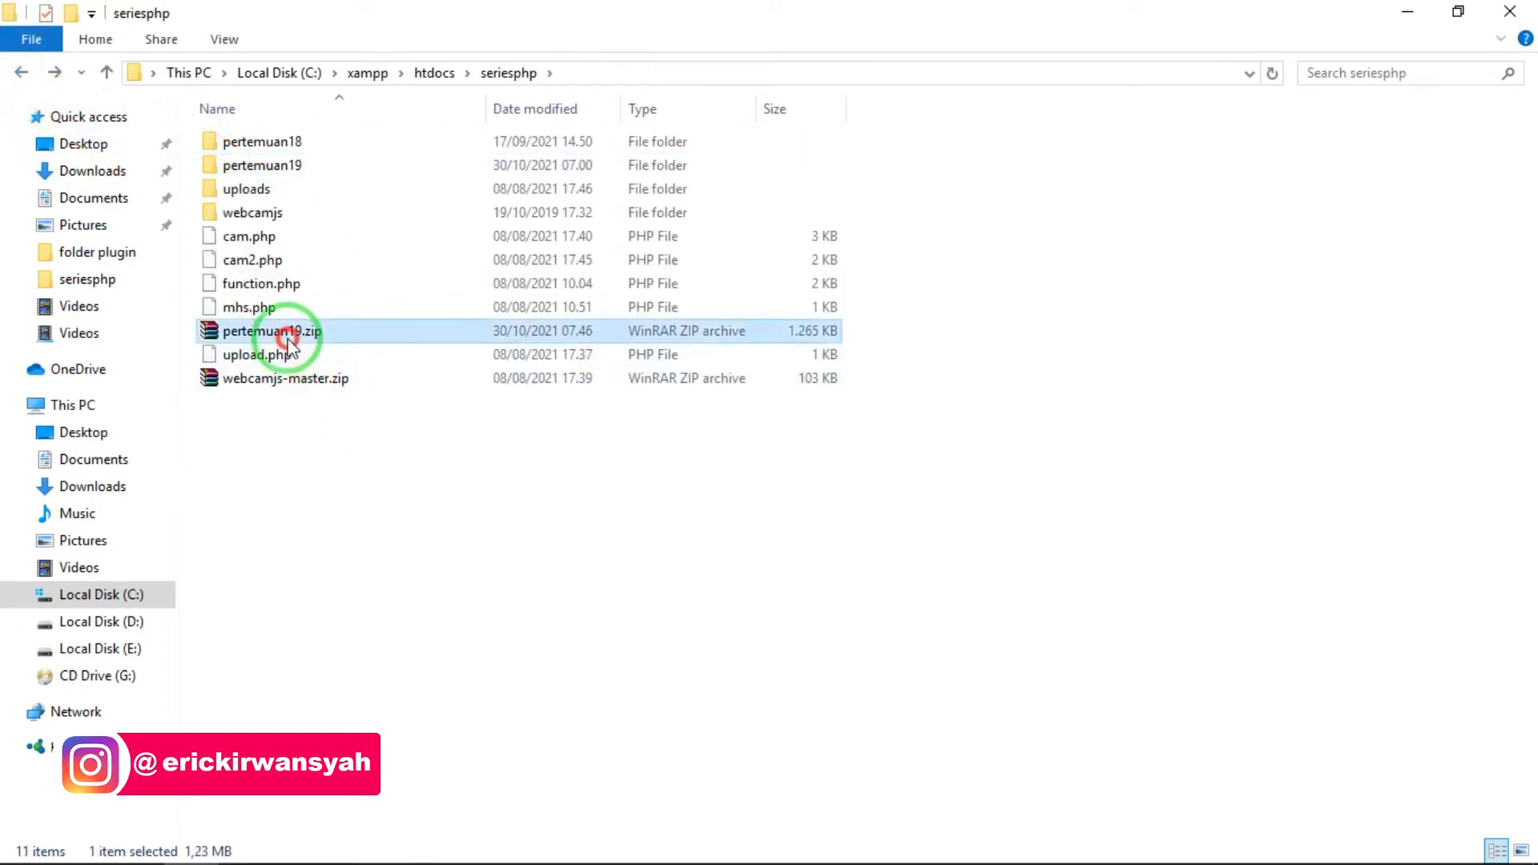
right_click(295, 168)
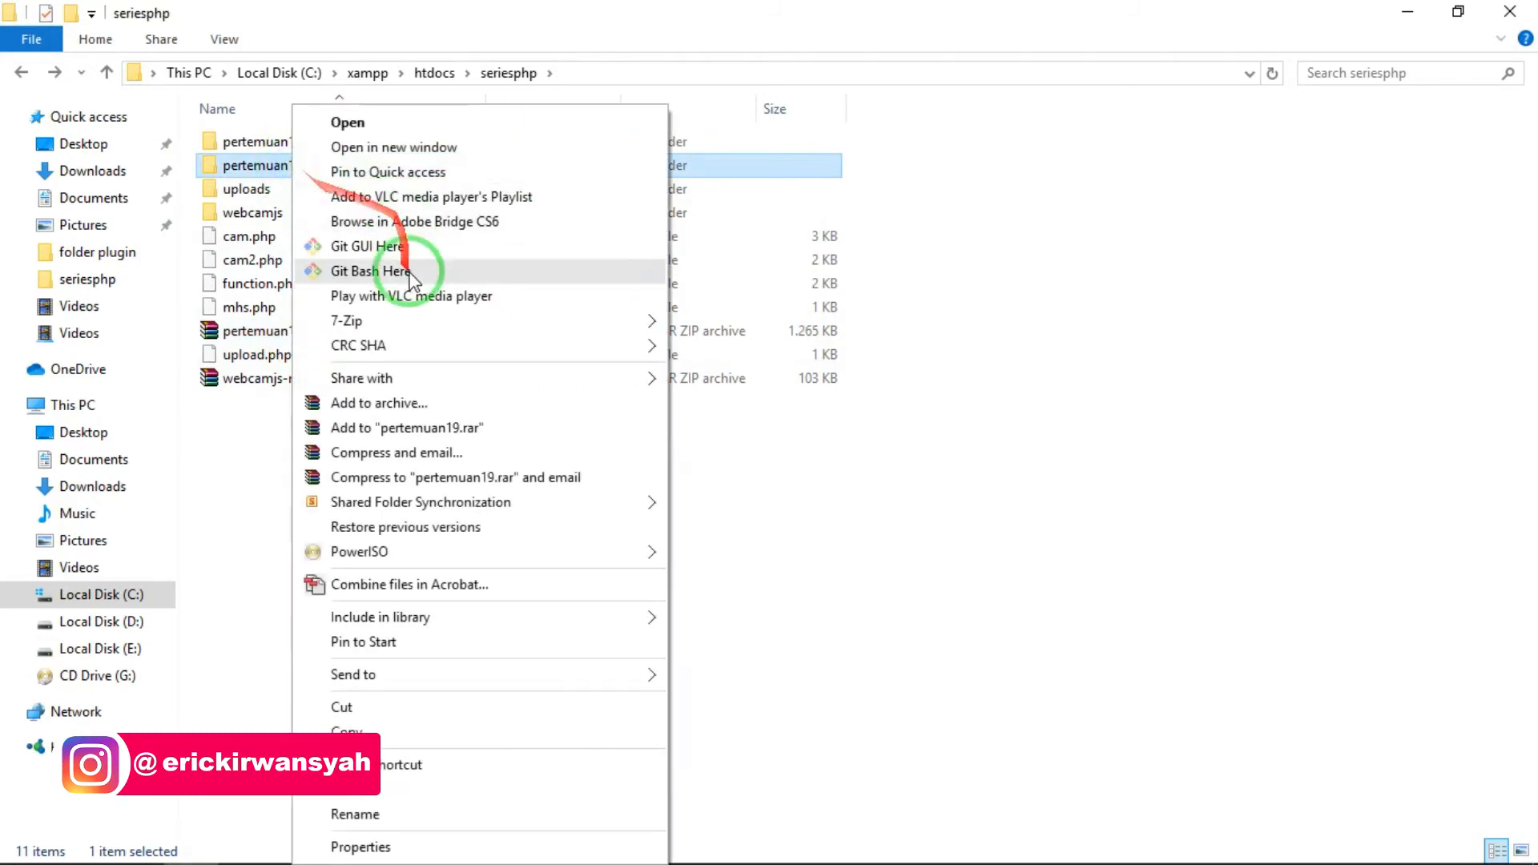
click(387, 322)
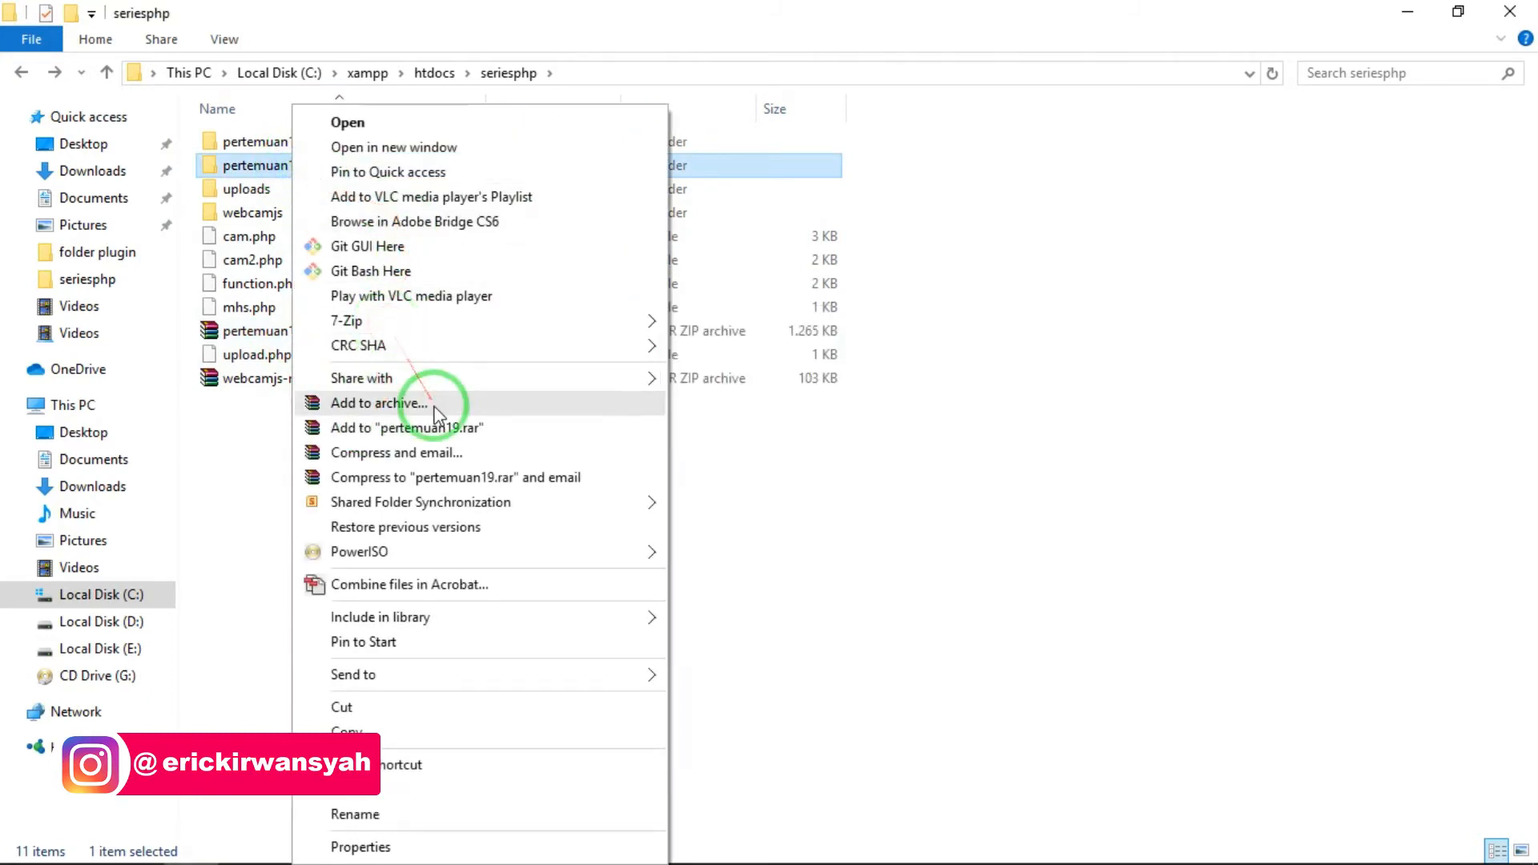
click(399, 320)
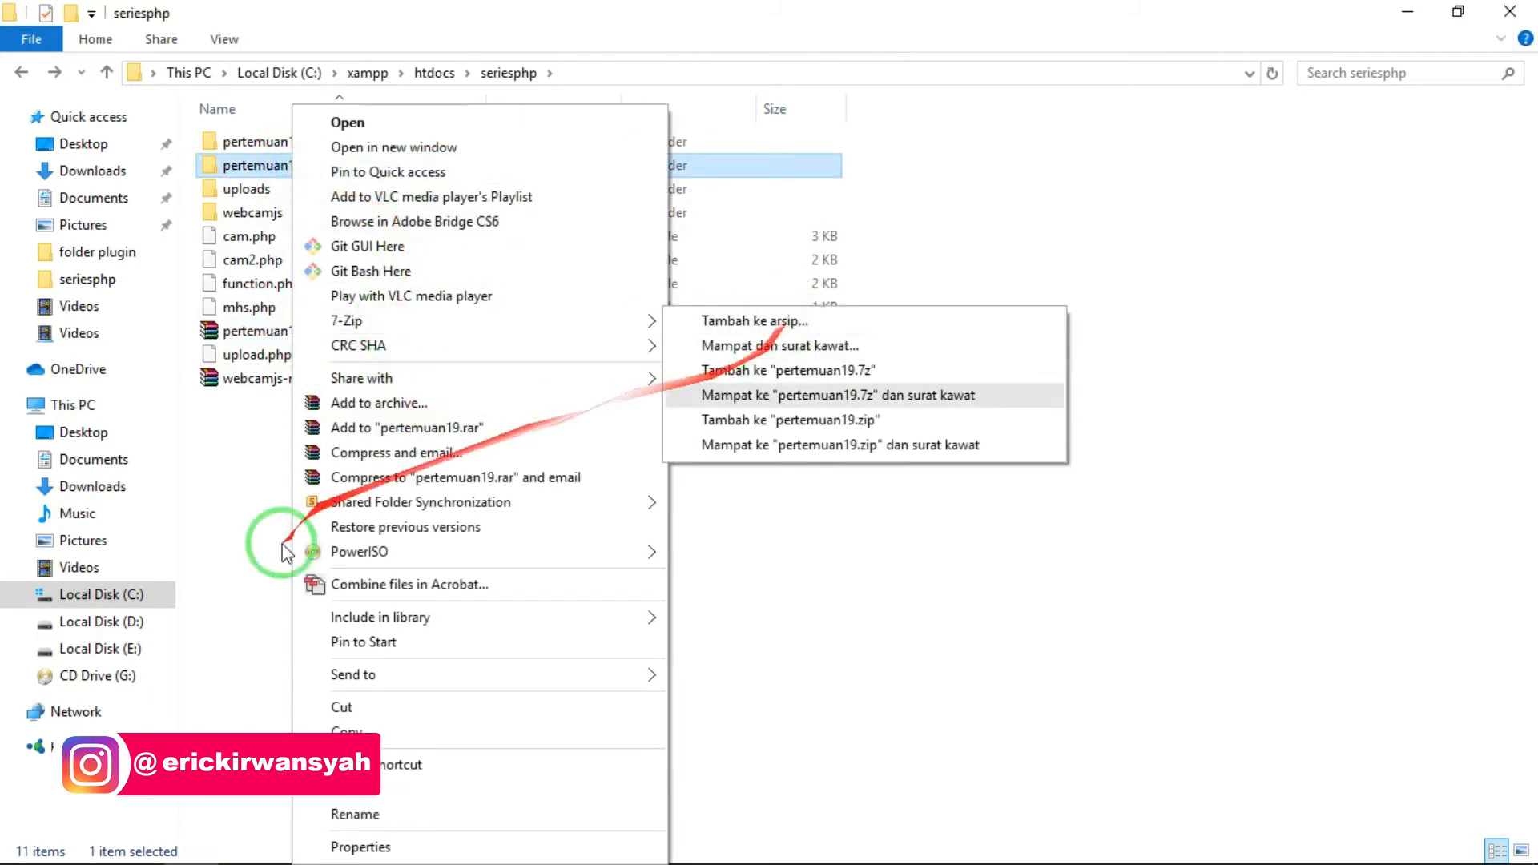
click(468, 404)
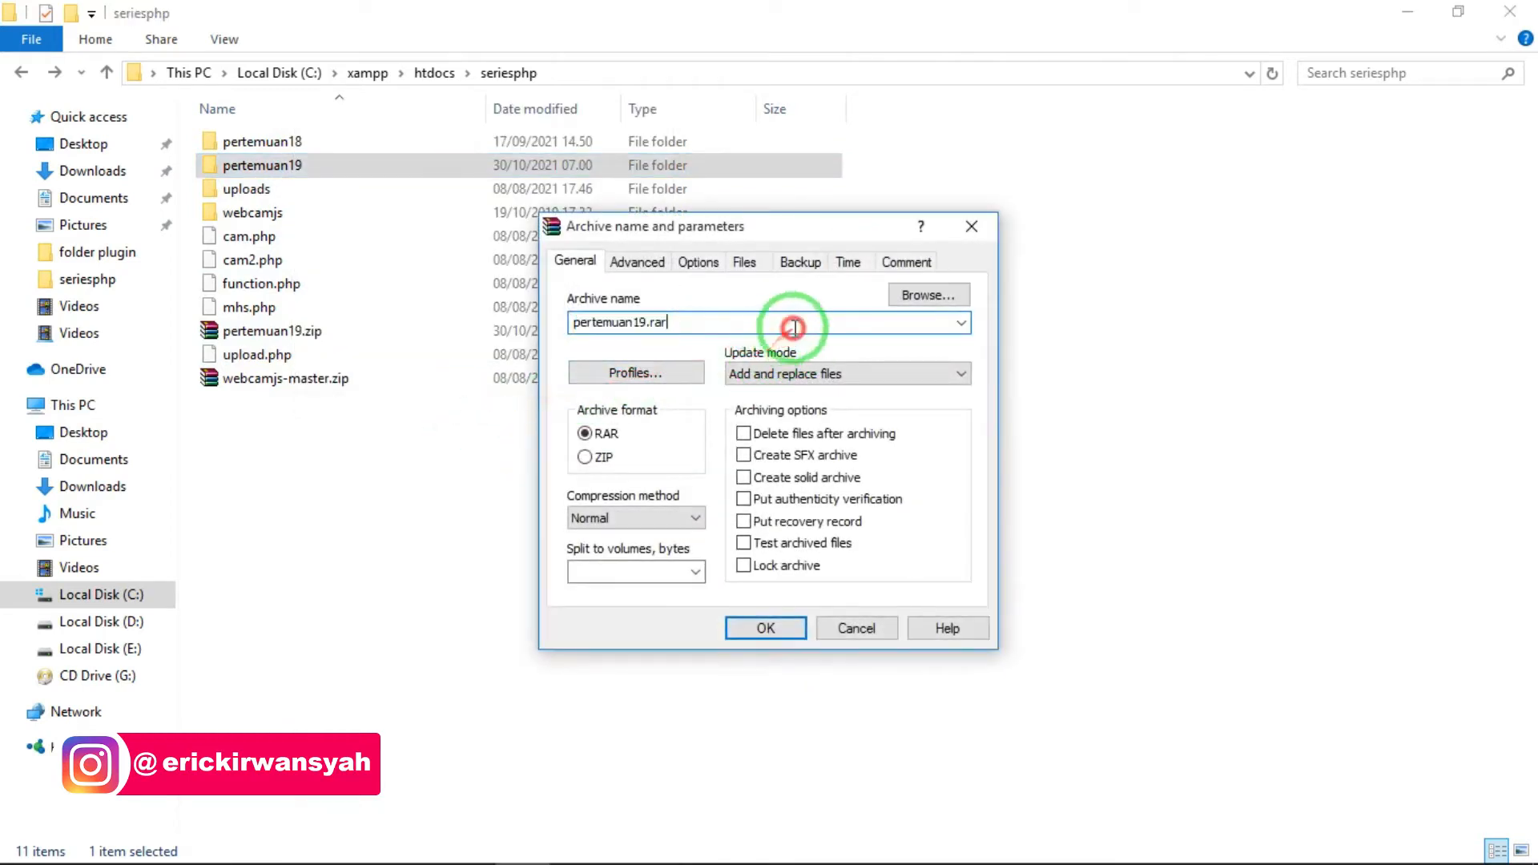
click(593, 458)
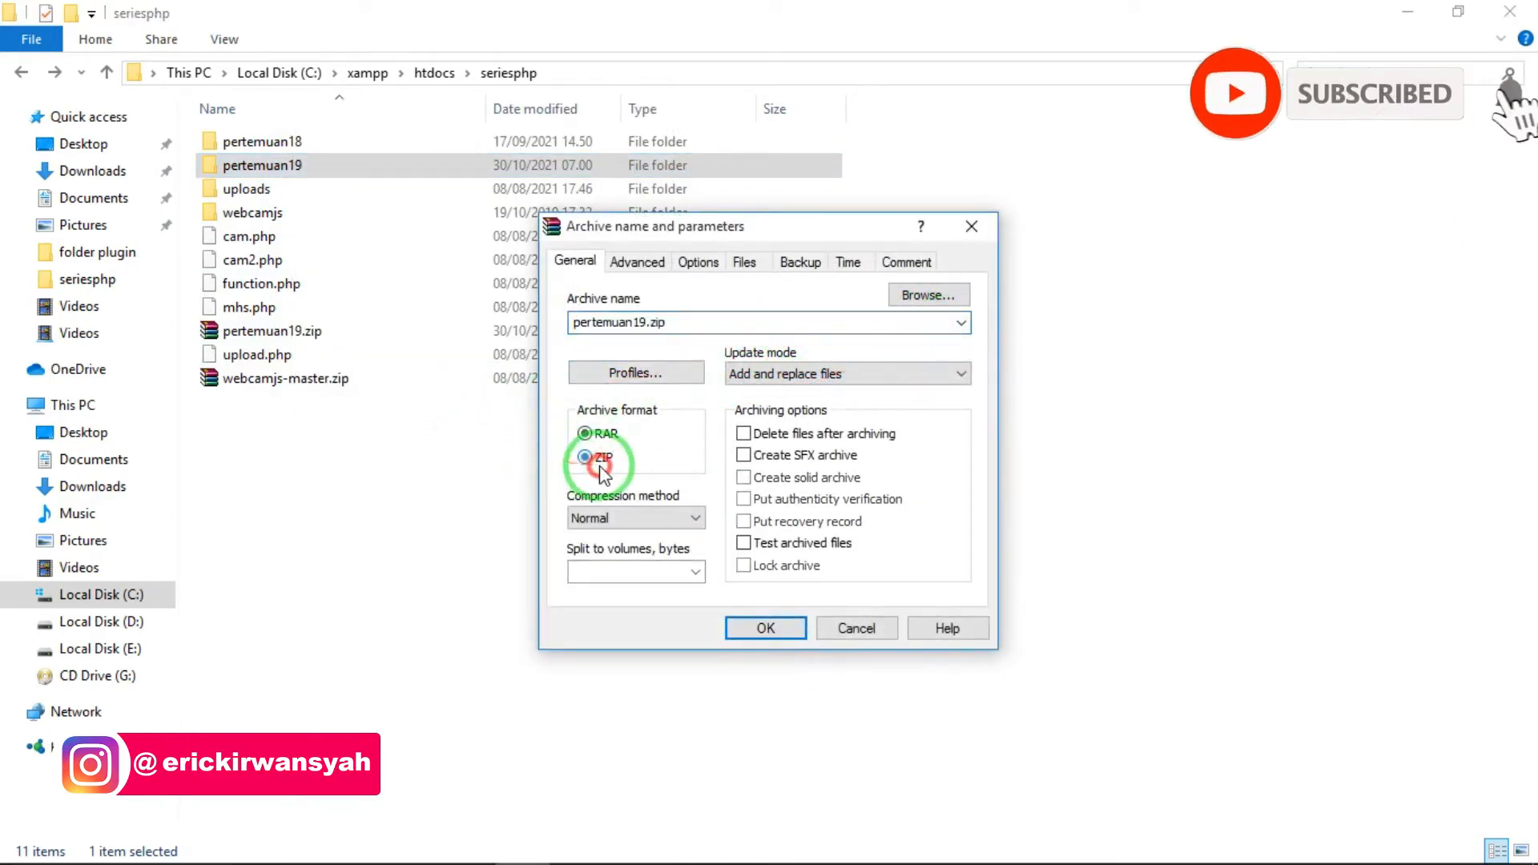
click(856, 629)
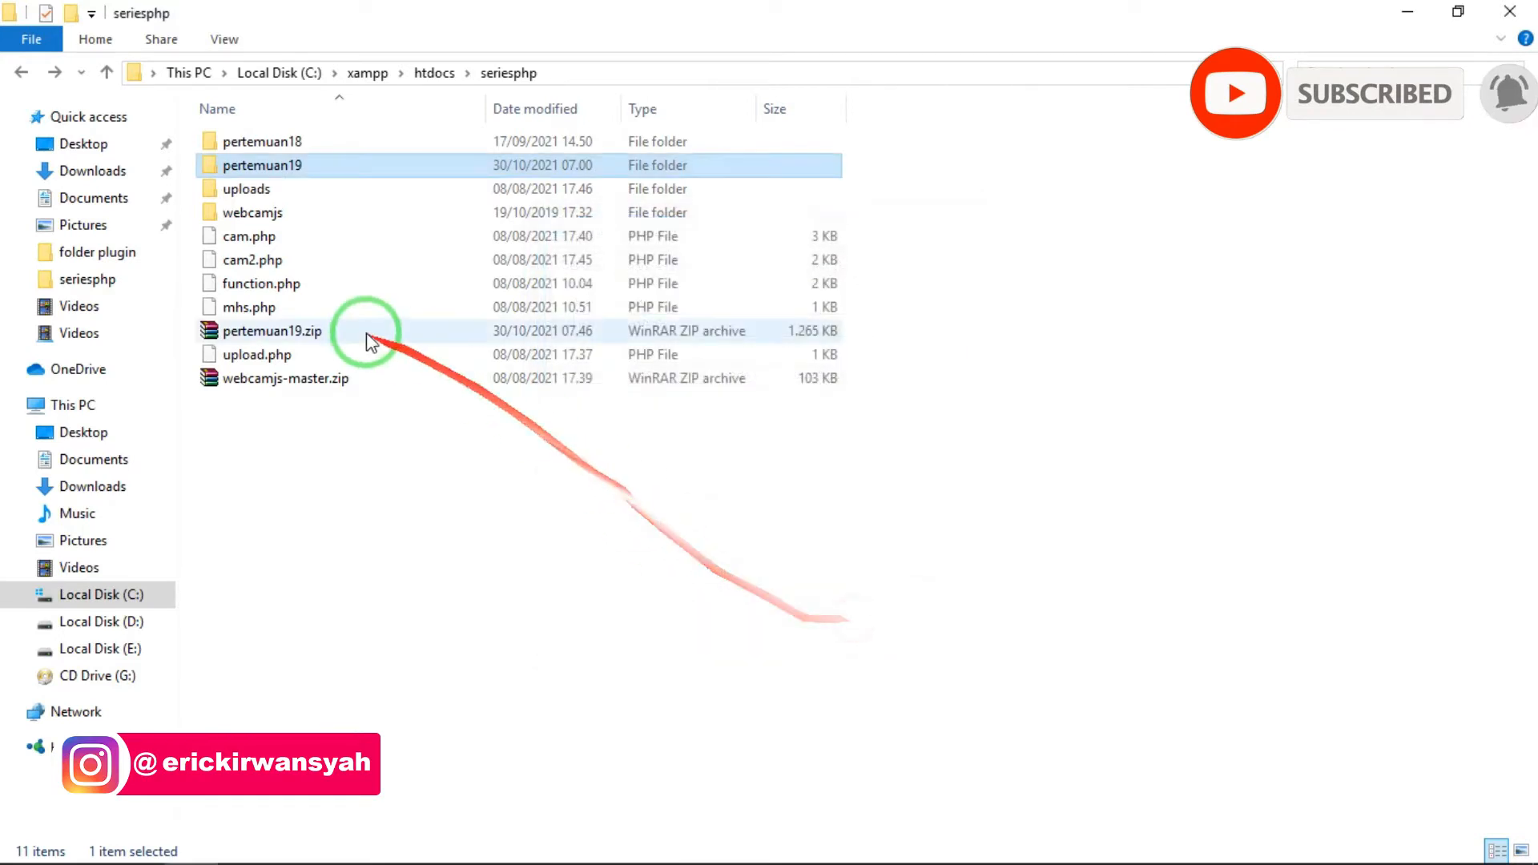
- Upload pertemuan19.zip from File Explorer to the server's public_html/seriesphp folder and return to that folder in File Manager
click(370, 329)
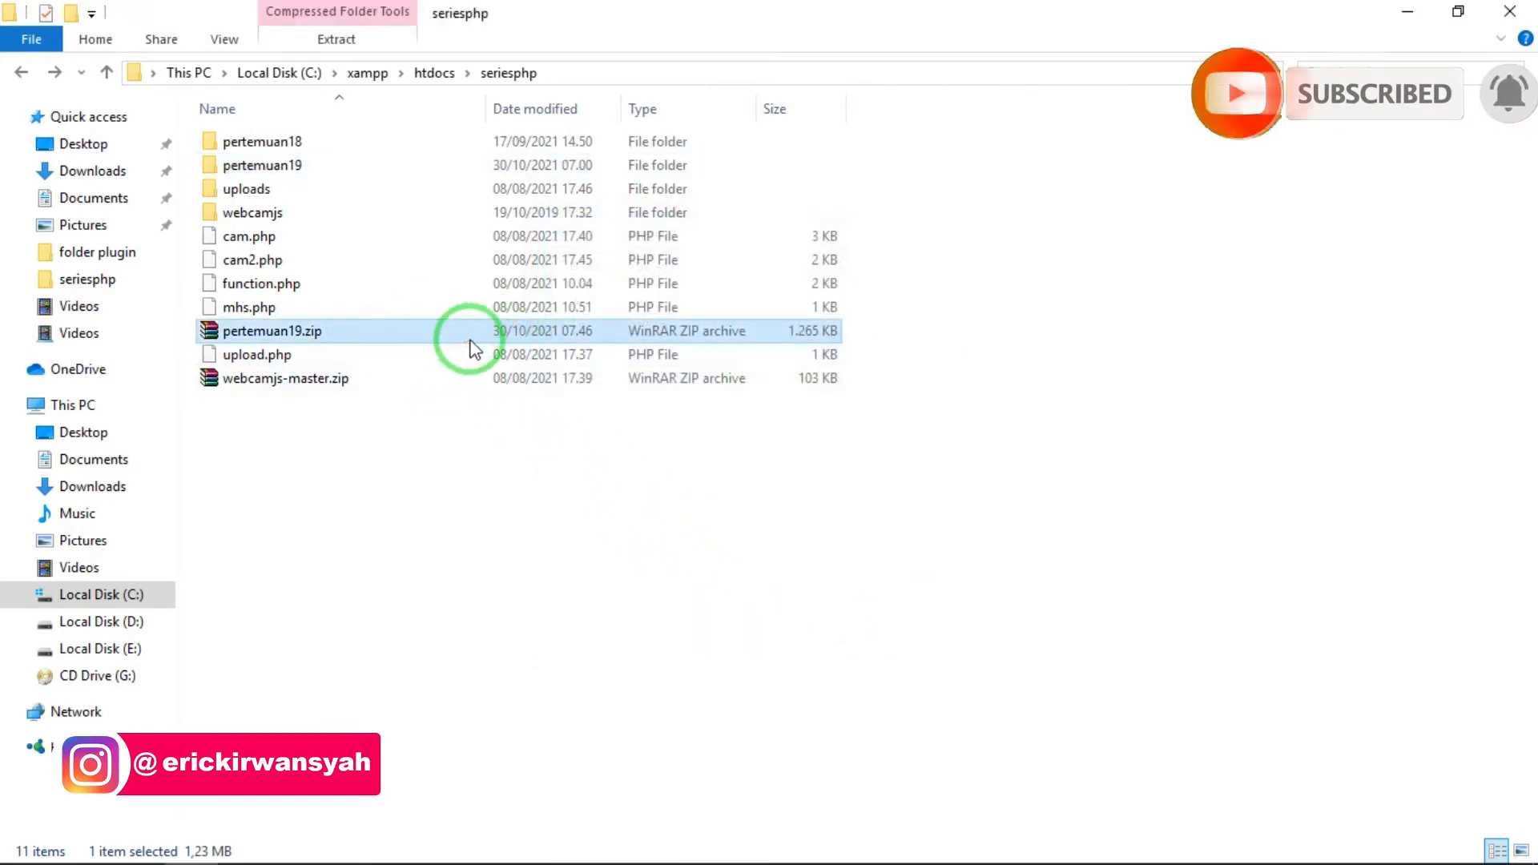
click(482, 856)
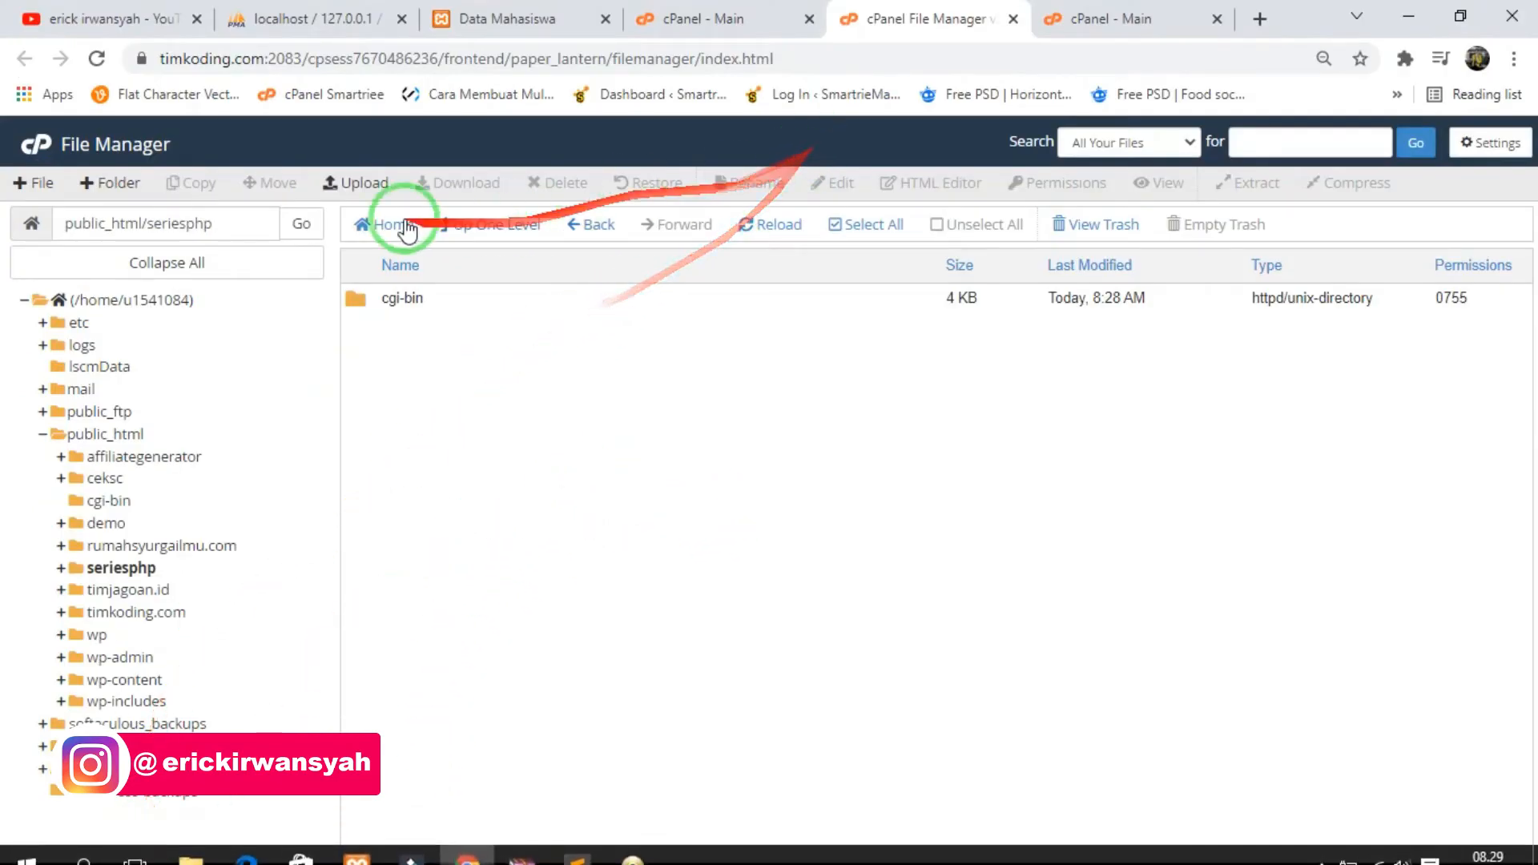
click(365, 189)
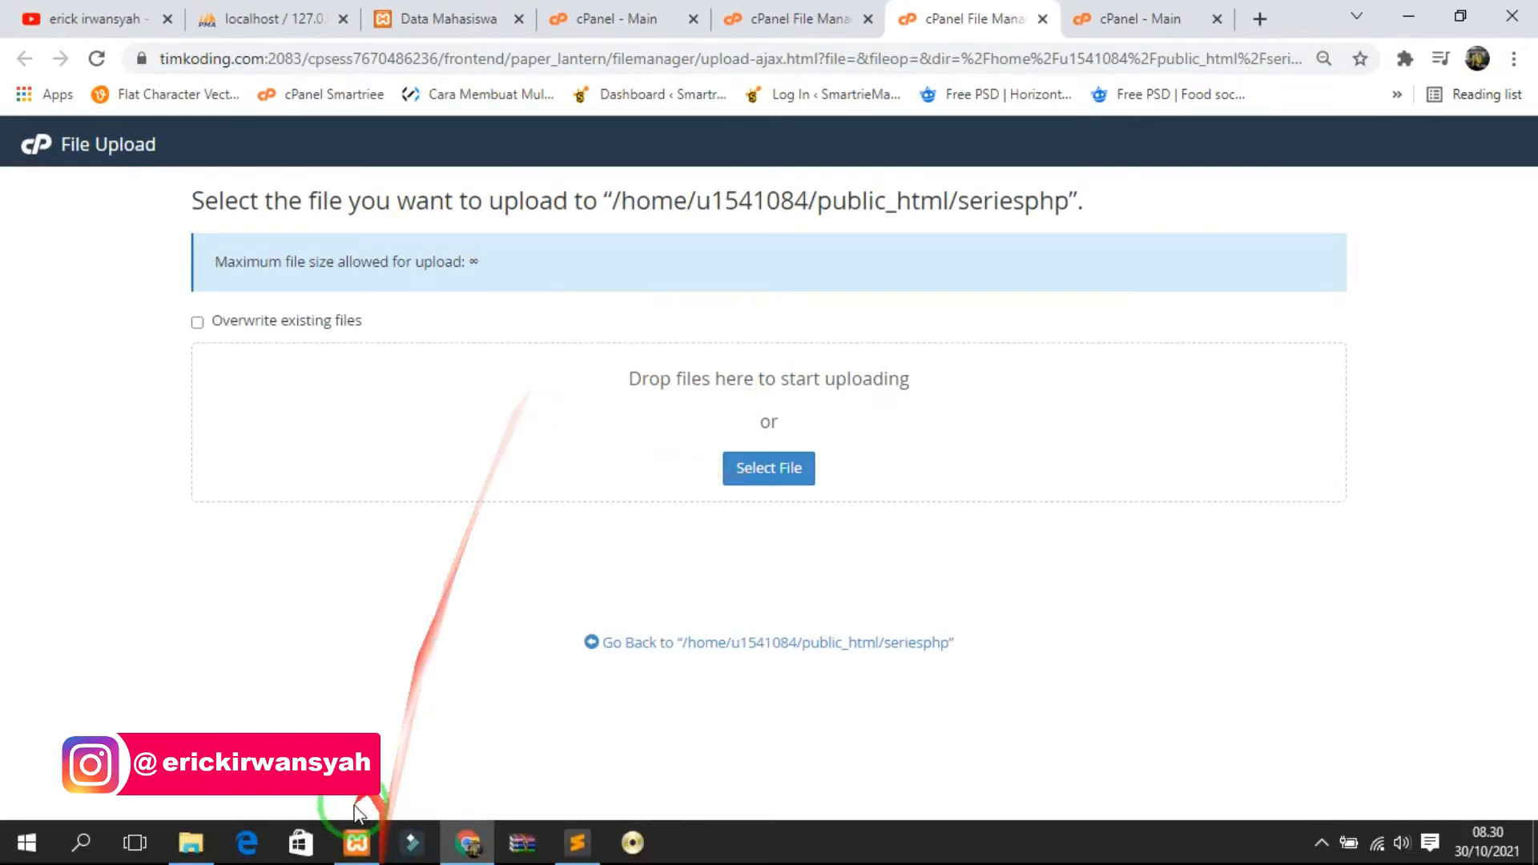
click(190, 843)
drag(411, 330, 788, 472)
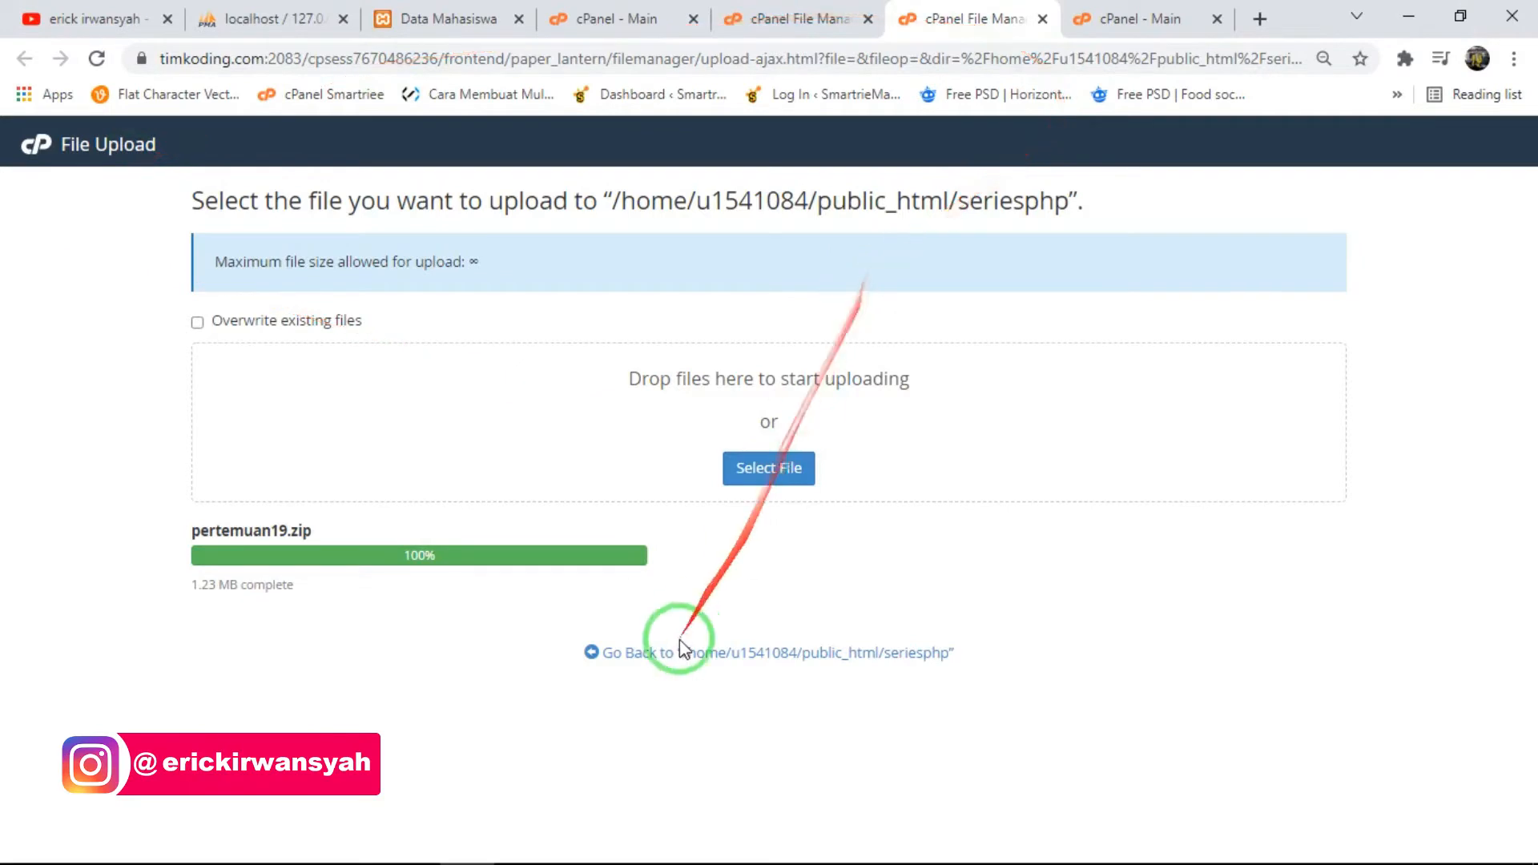
click(730, 655)
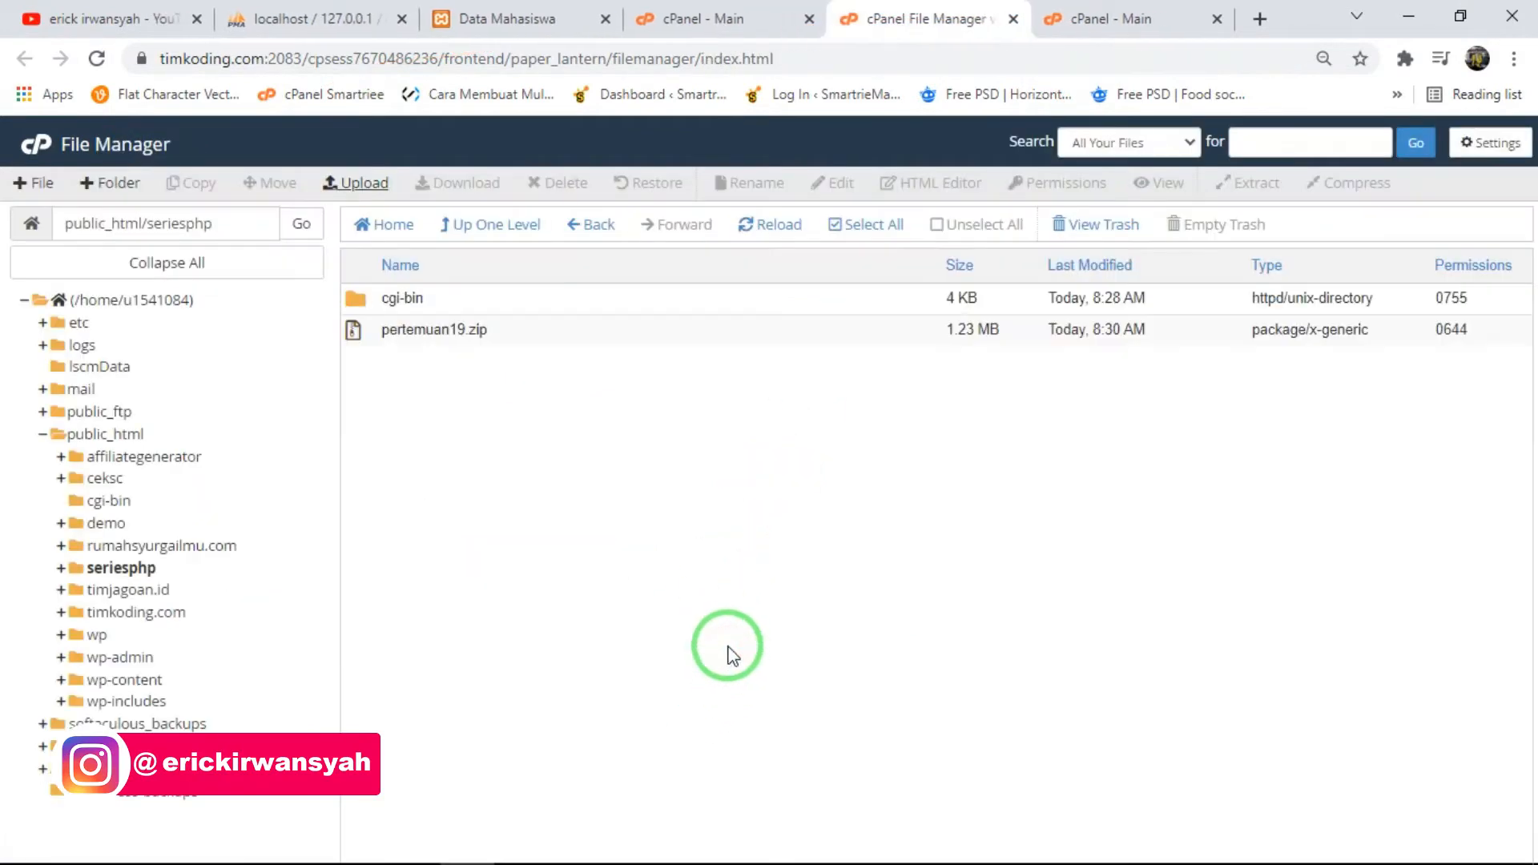
- Extract pertemuan19.zip into /public_html/seriesphp and dismiss the extraction results
click(465, 341)
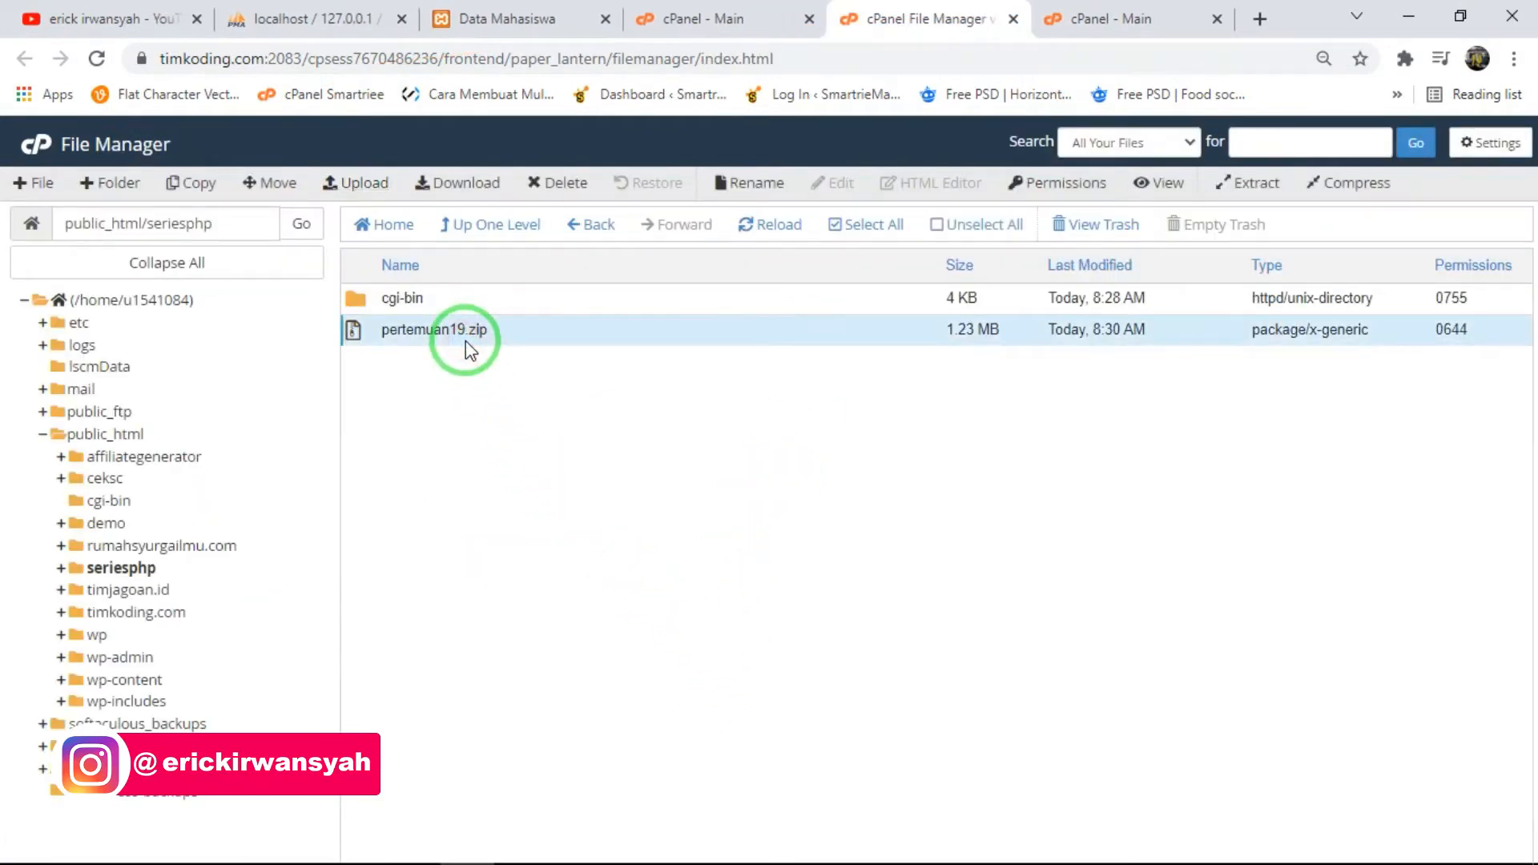
right_click(466, 341)
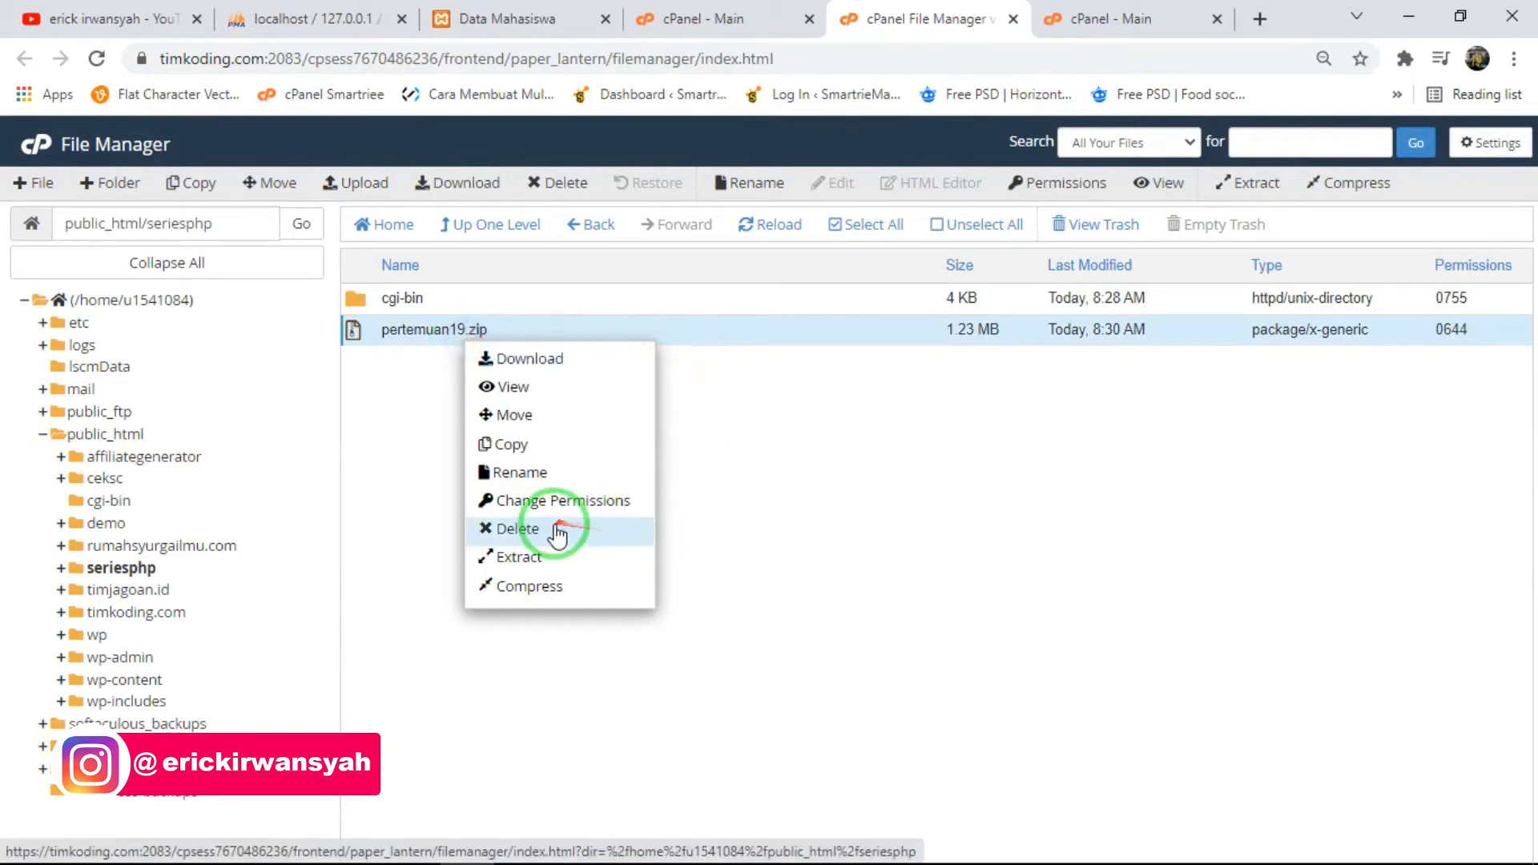
click(529, 558)
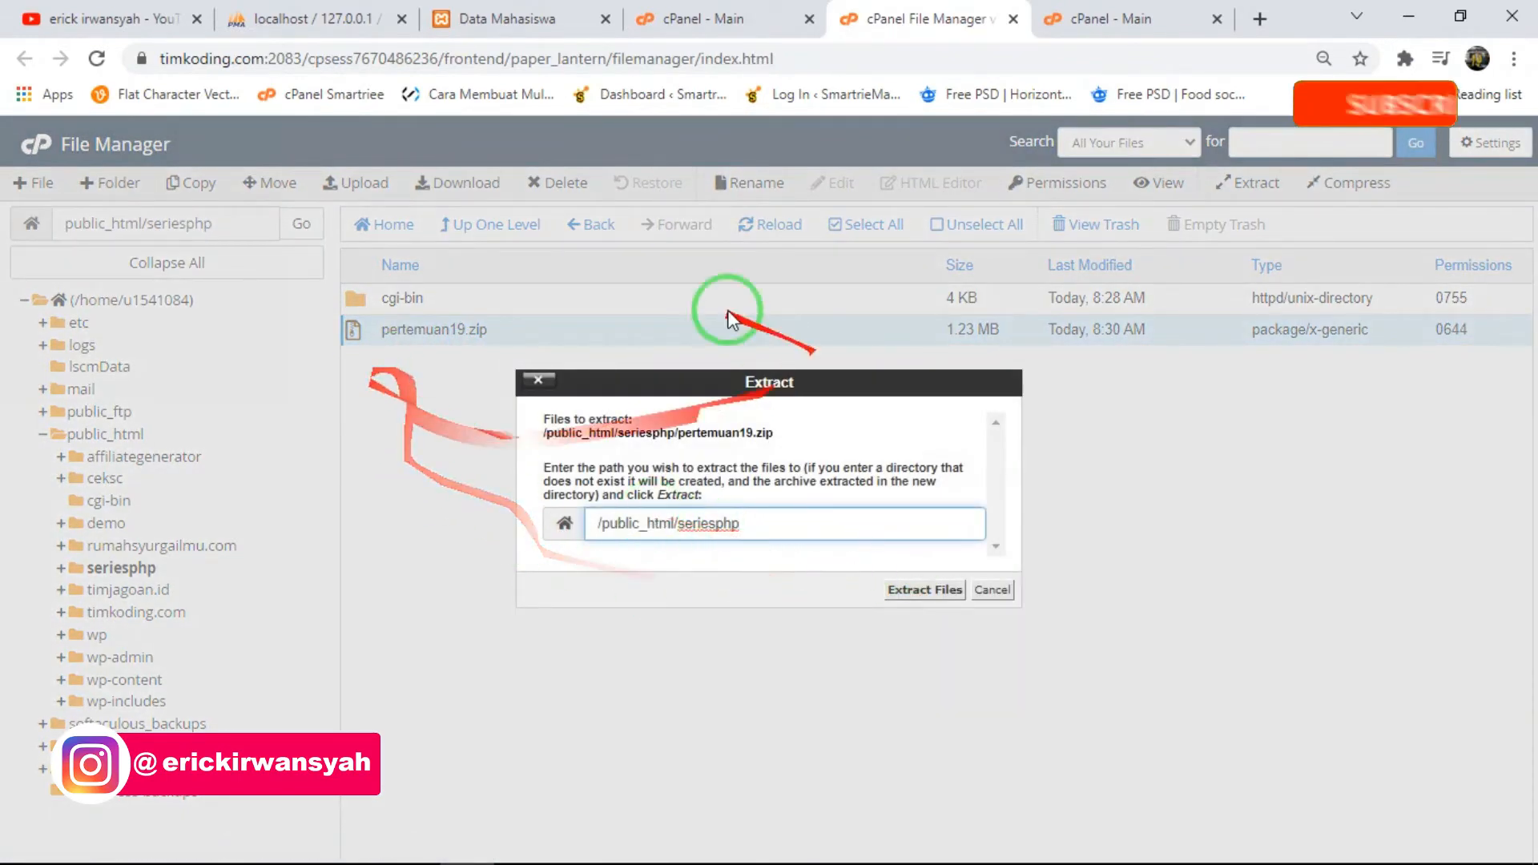
click(906, 590)
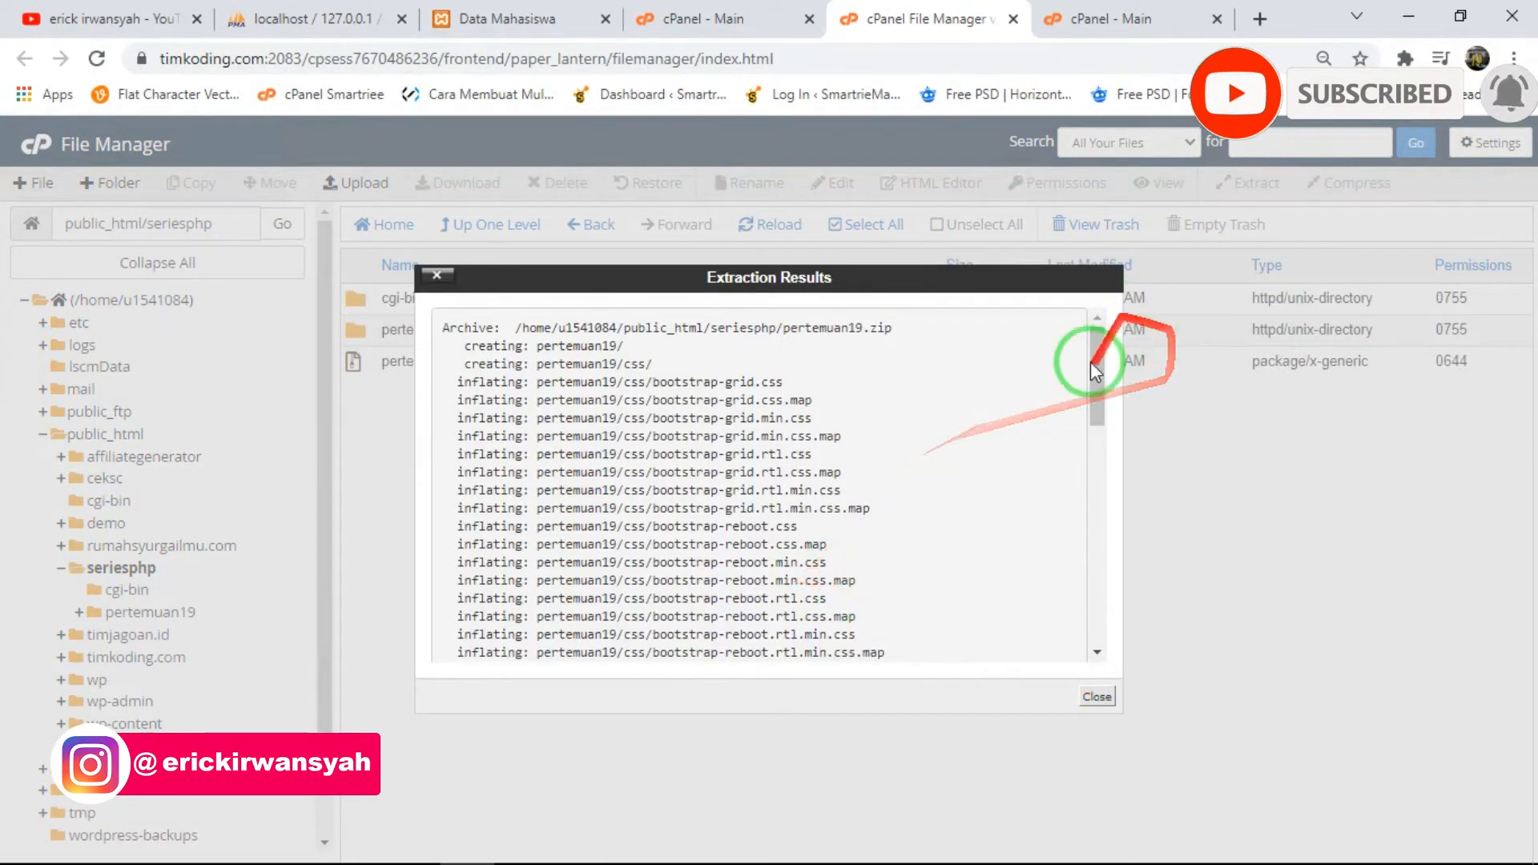
click(1097, 696)
- Delete the uploaded pertemuan19.zip from the seriesphp folder by moving it to the trash
click(521, 359)
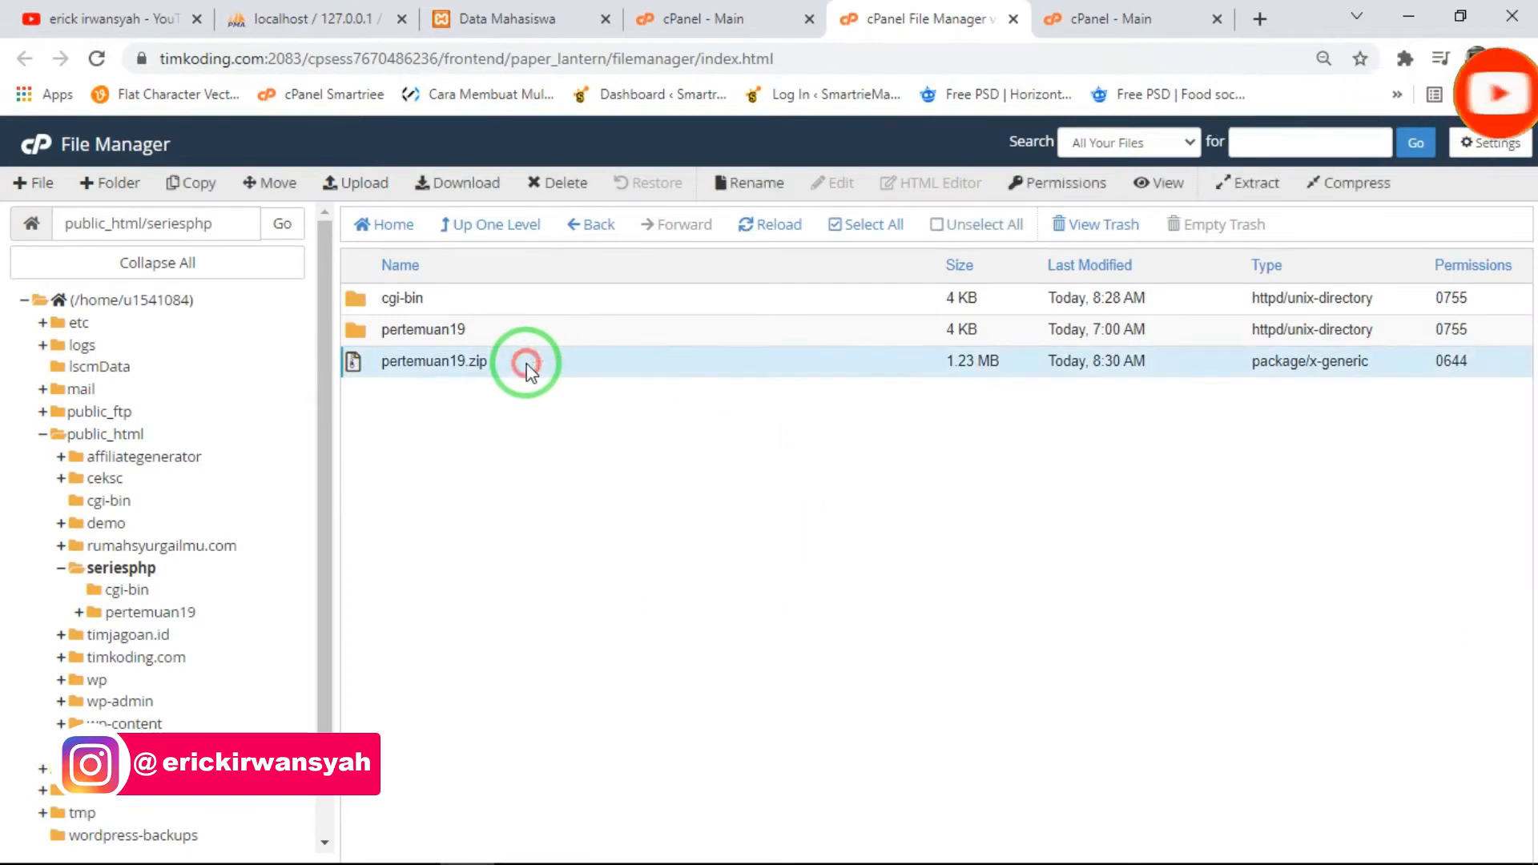
right_click(522, 360)
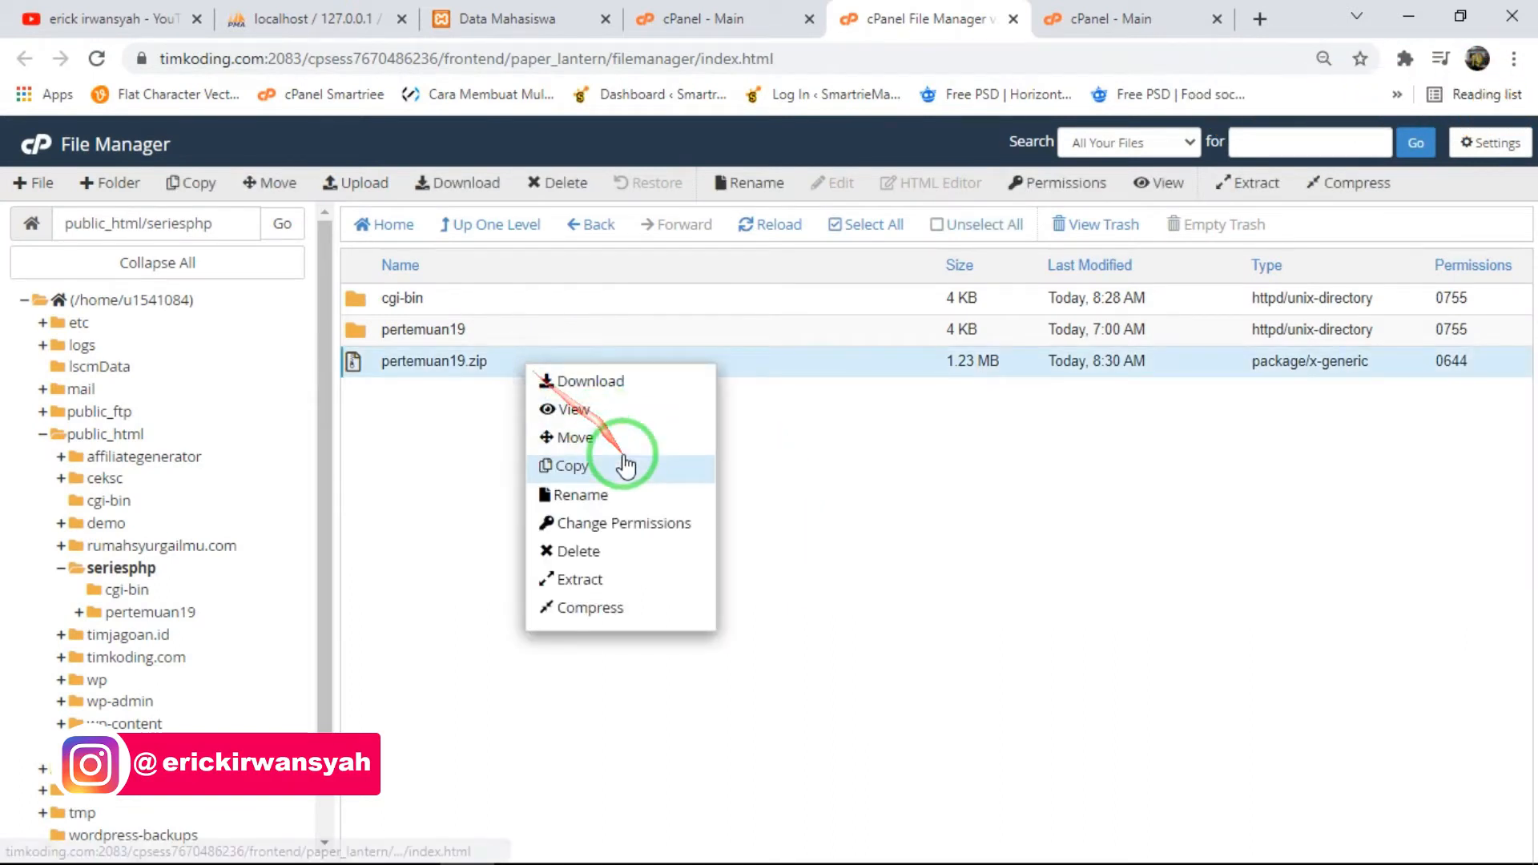
click(579, 551)
click(939, 552)
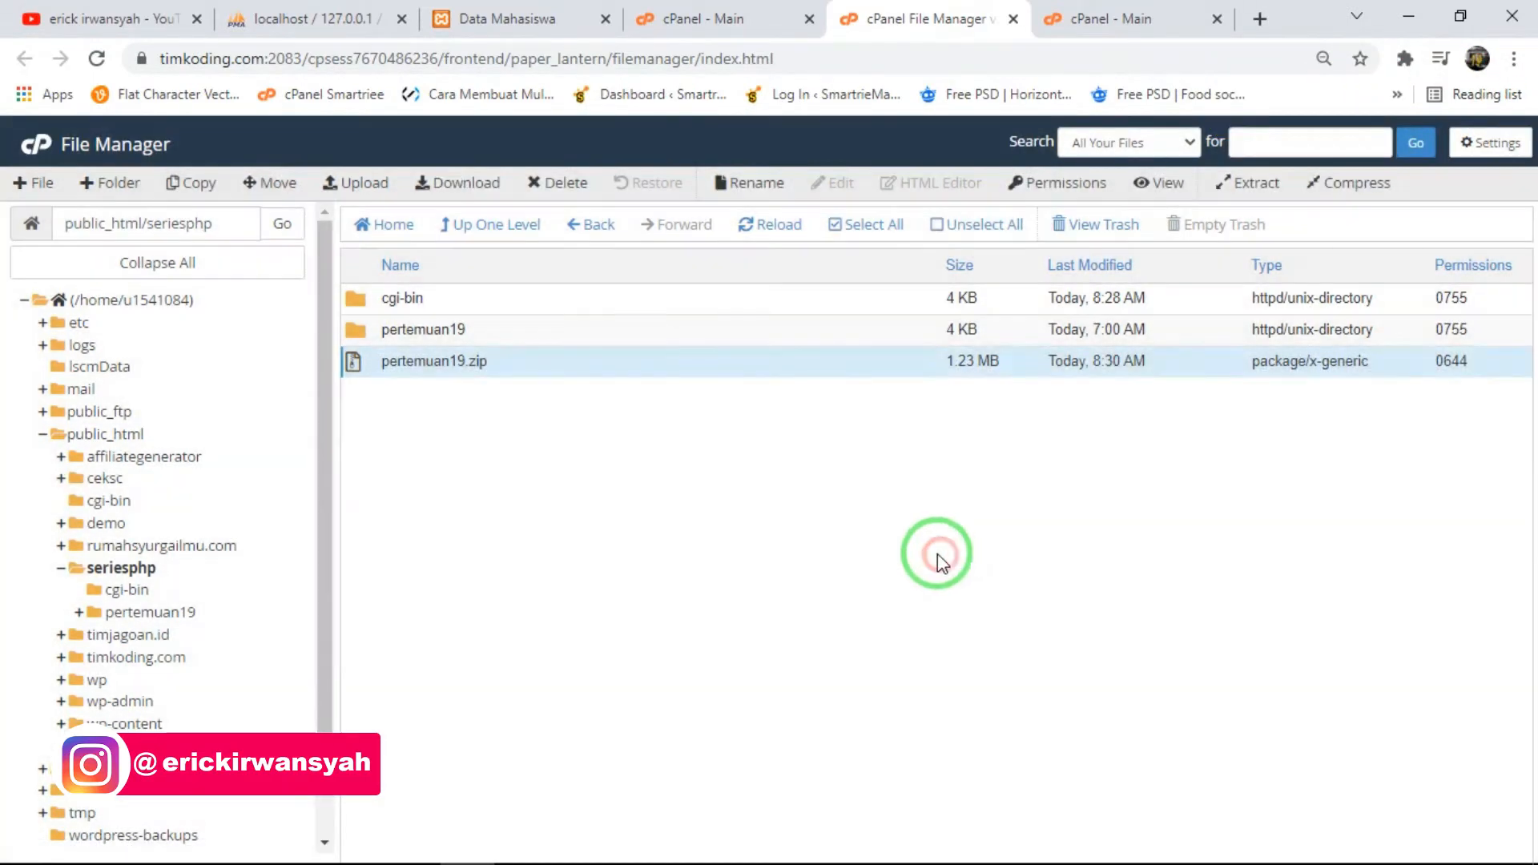
- Open the extracted pertemuan19 folder and move all its files and folders to /public_html/seriesphp
double_click(436, 330)
double_click(635, 331)
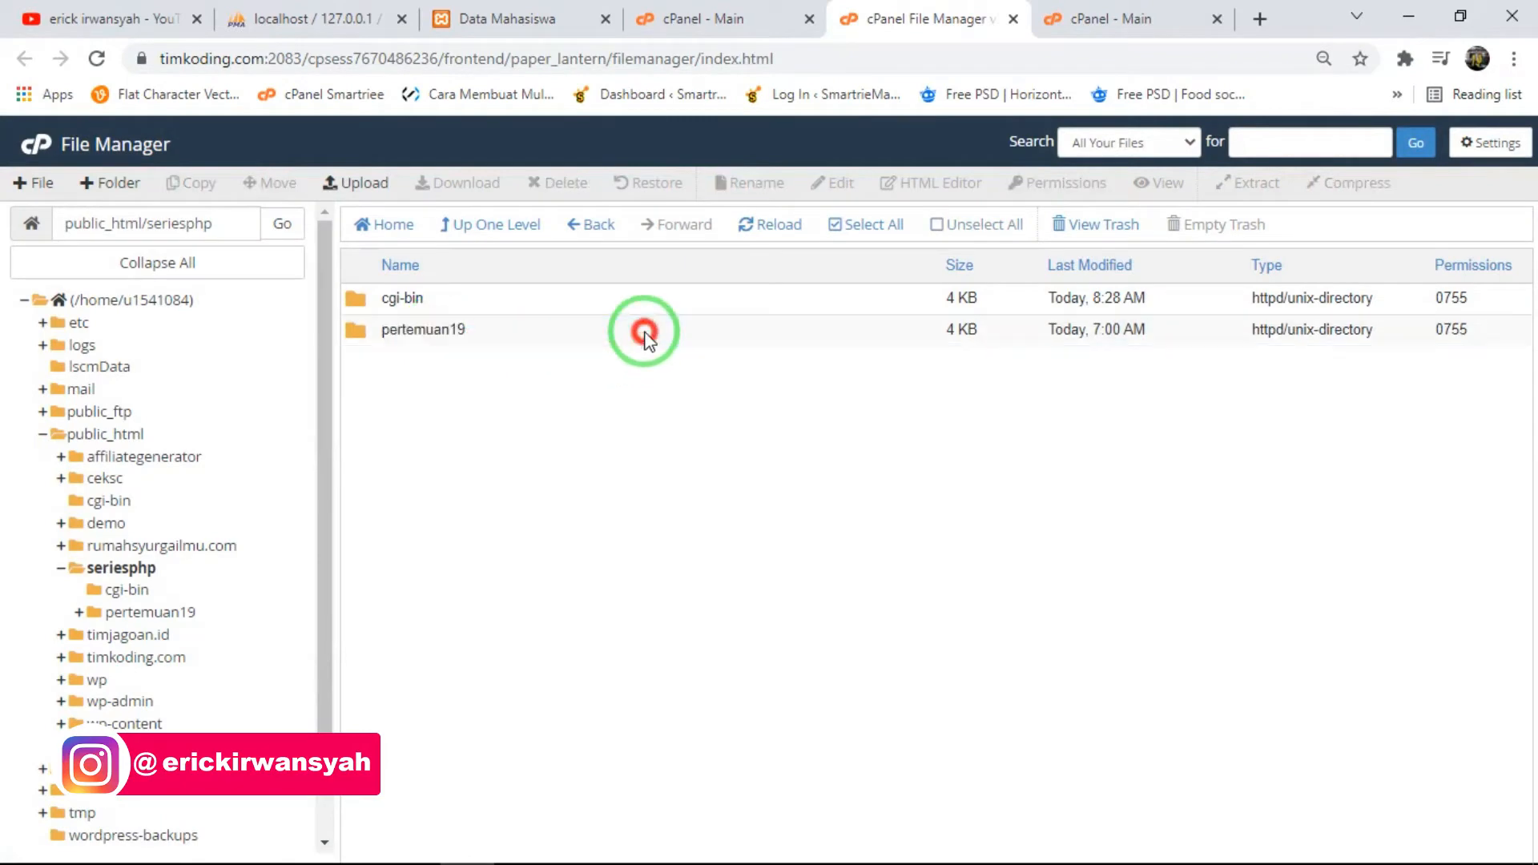
drag(483, 781, 481, 515)
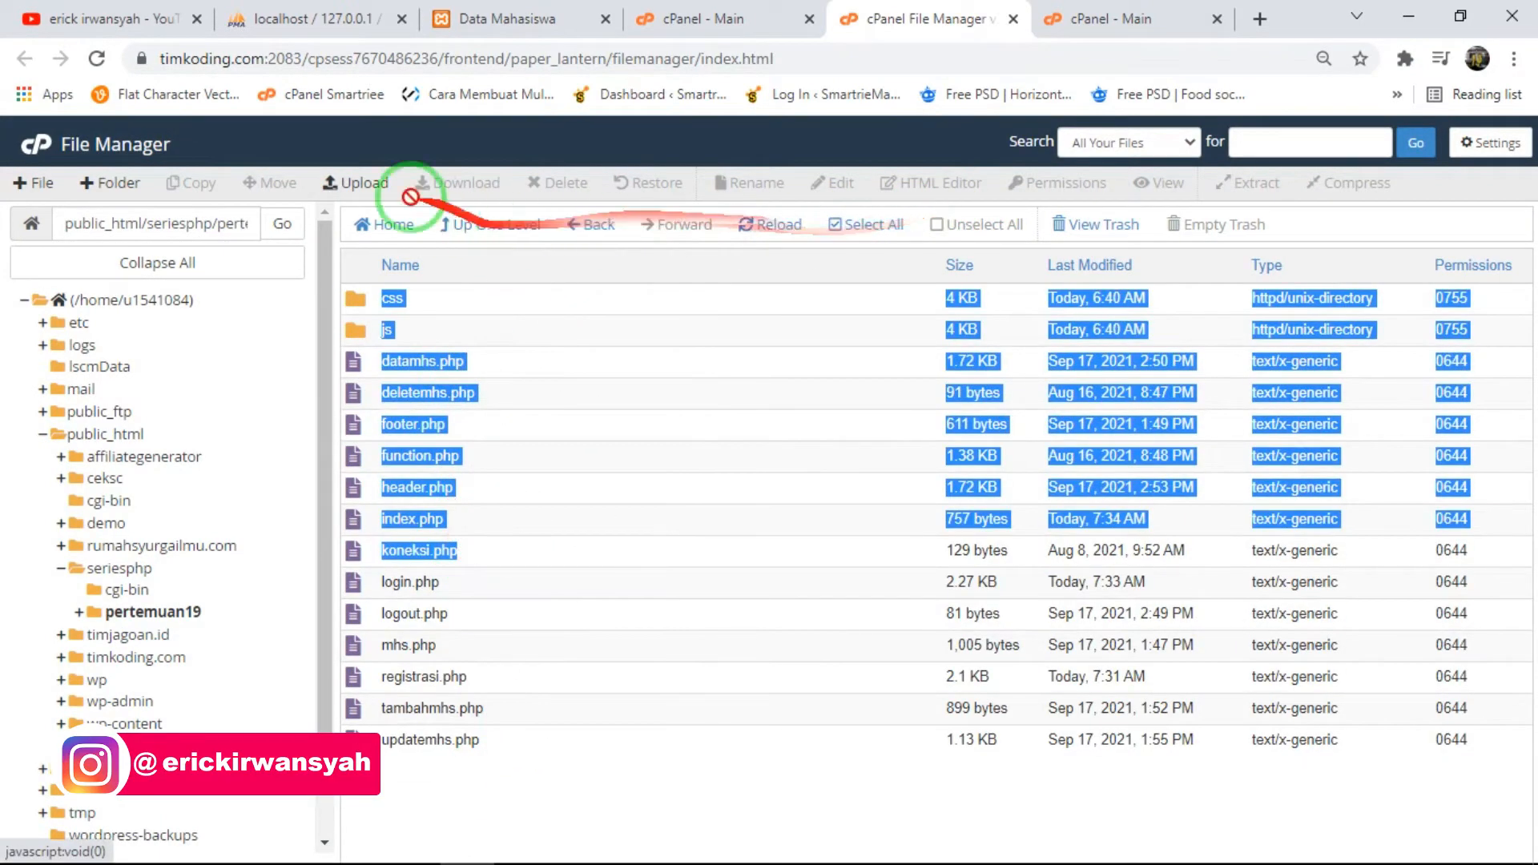
click(881, 228)
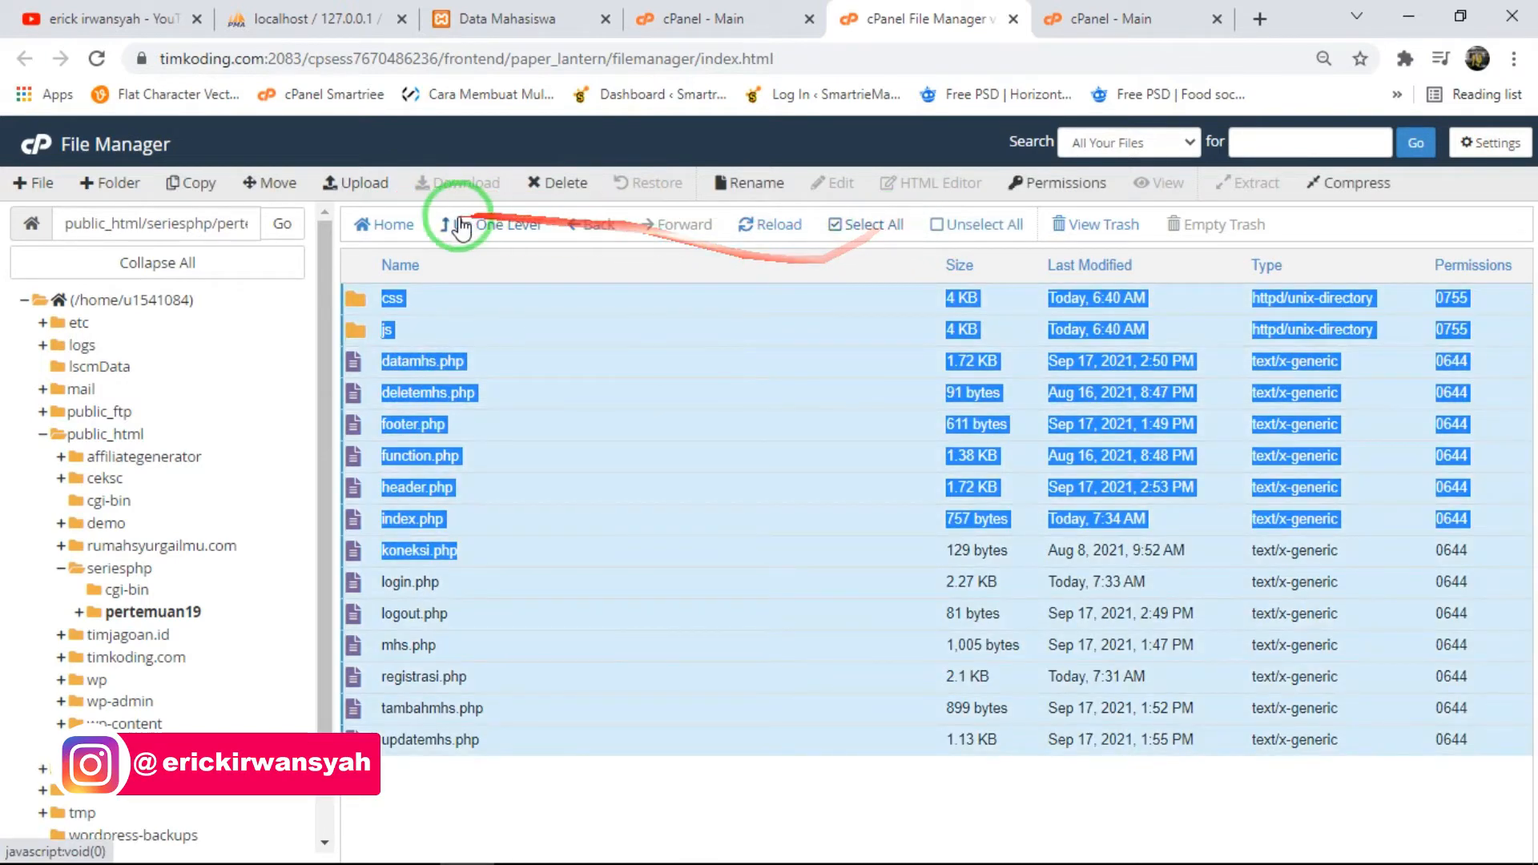
click(273, 183)
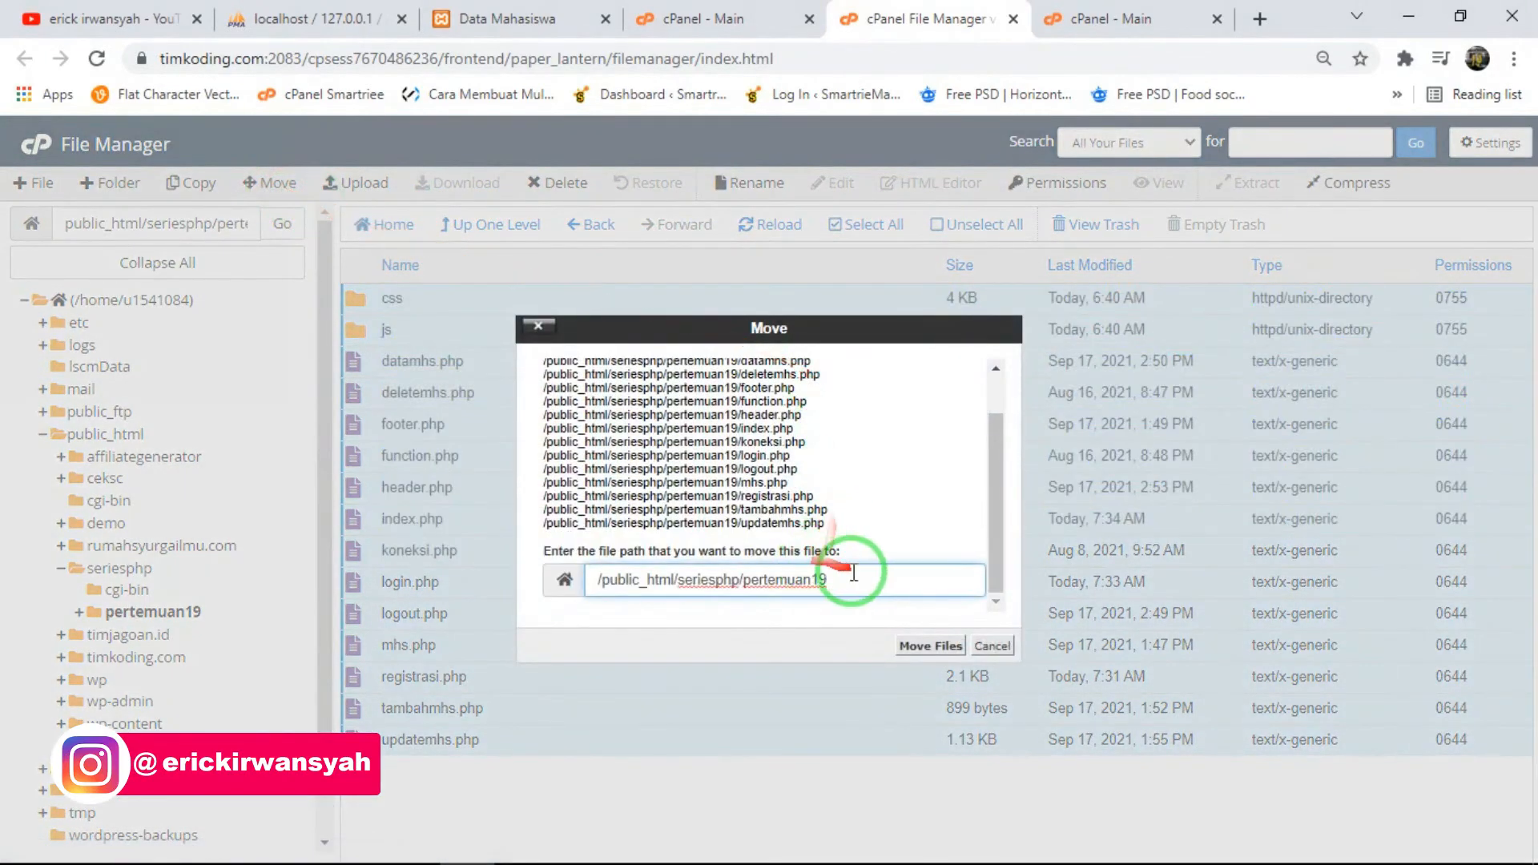
click(676, 582)
click(929, 646)
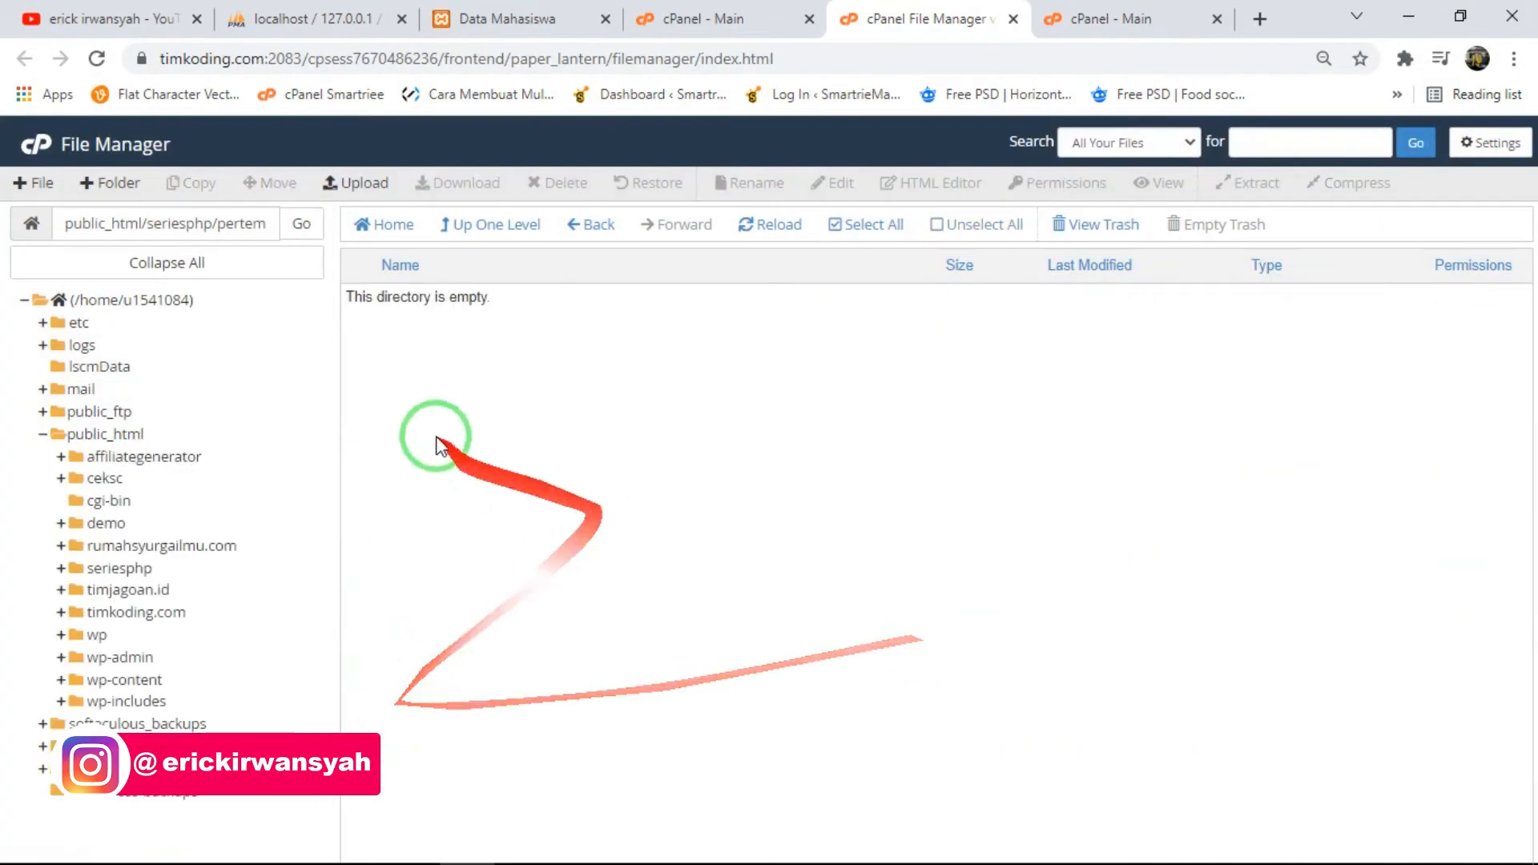
- Go back to the seriesphp folder and move the emptied pertemuan19 folder to the trash
click(615, 228)
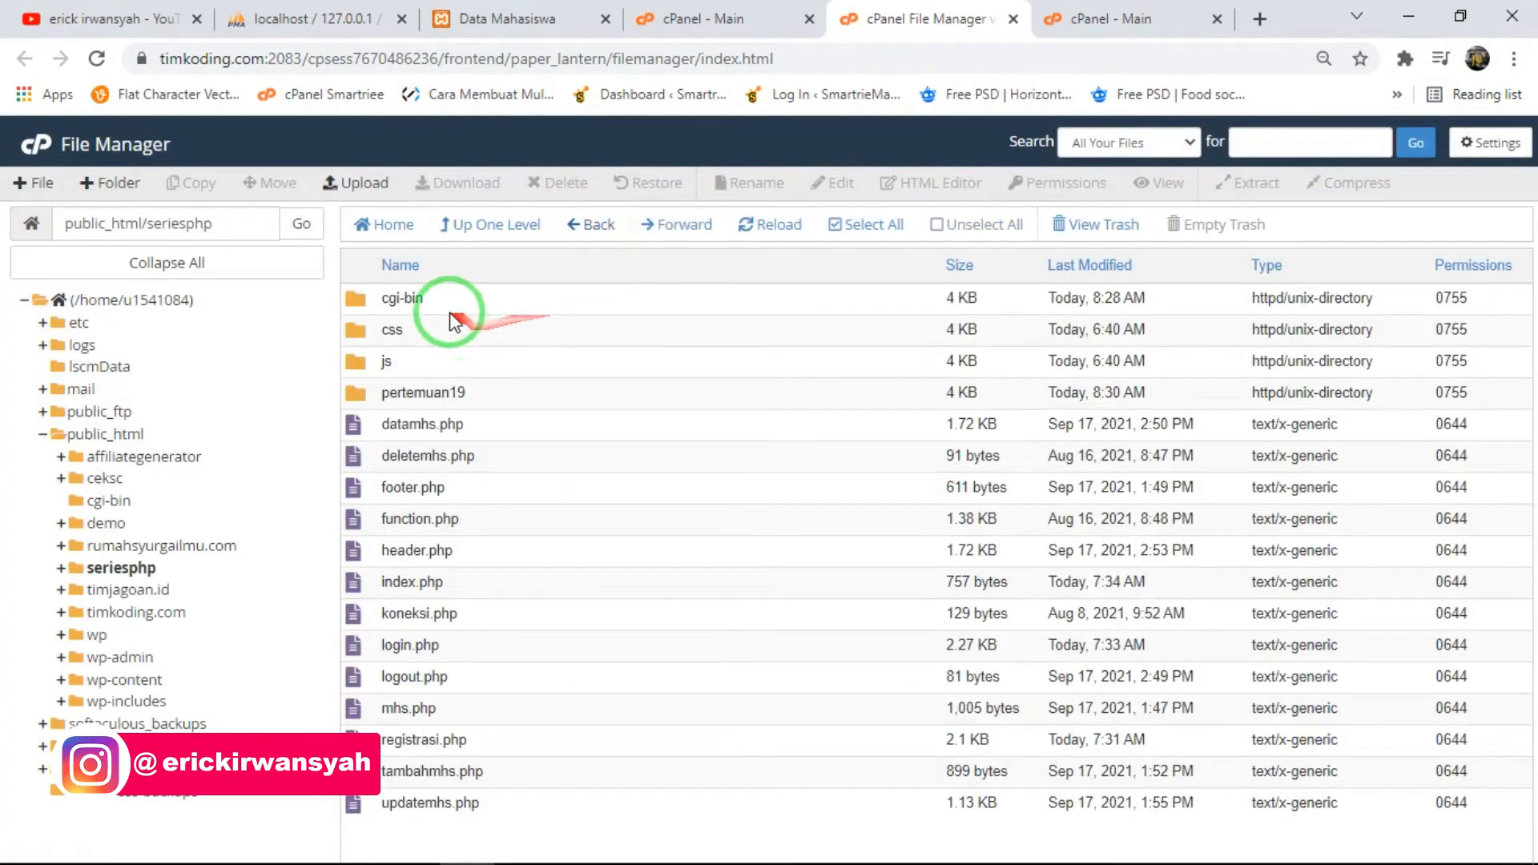
click(440, 391)
right_click(532, 398)
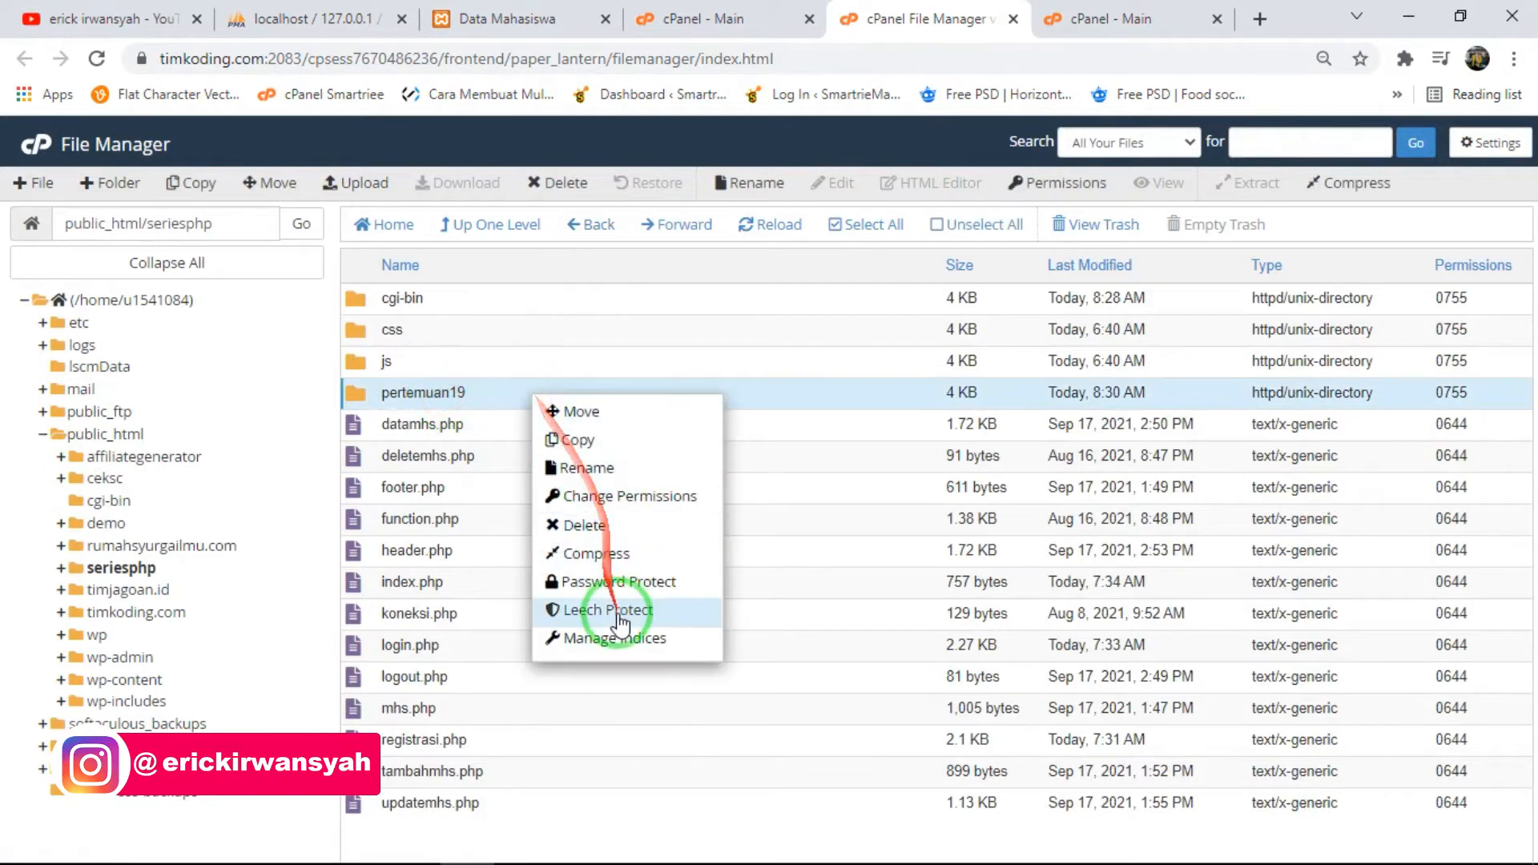
click(604, 527)
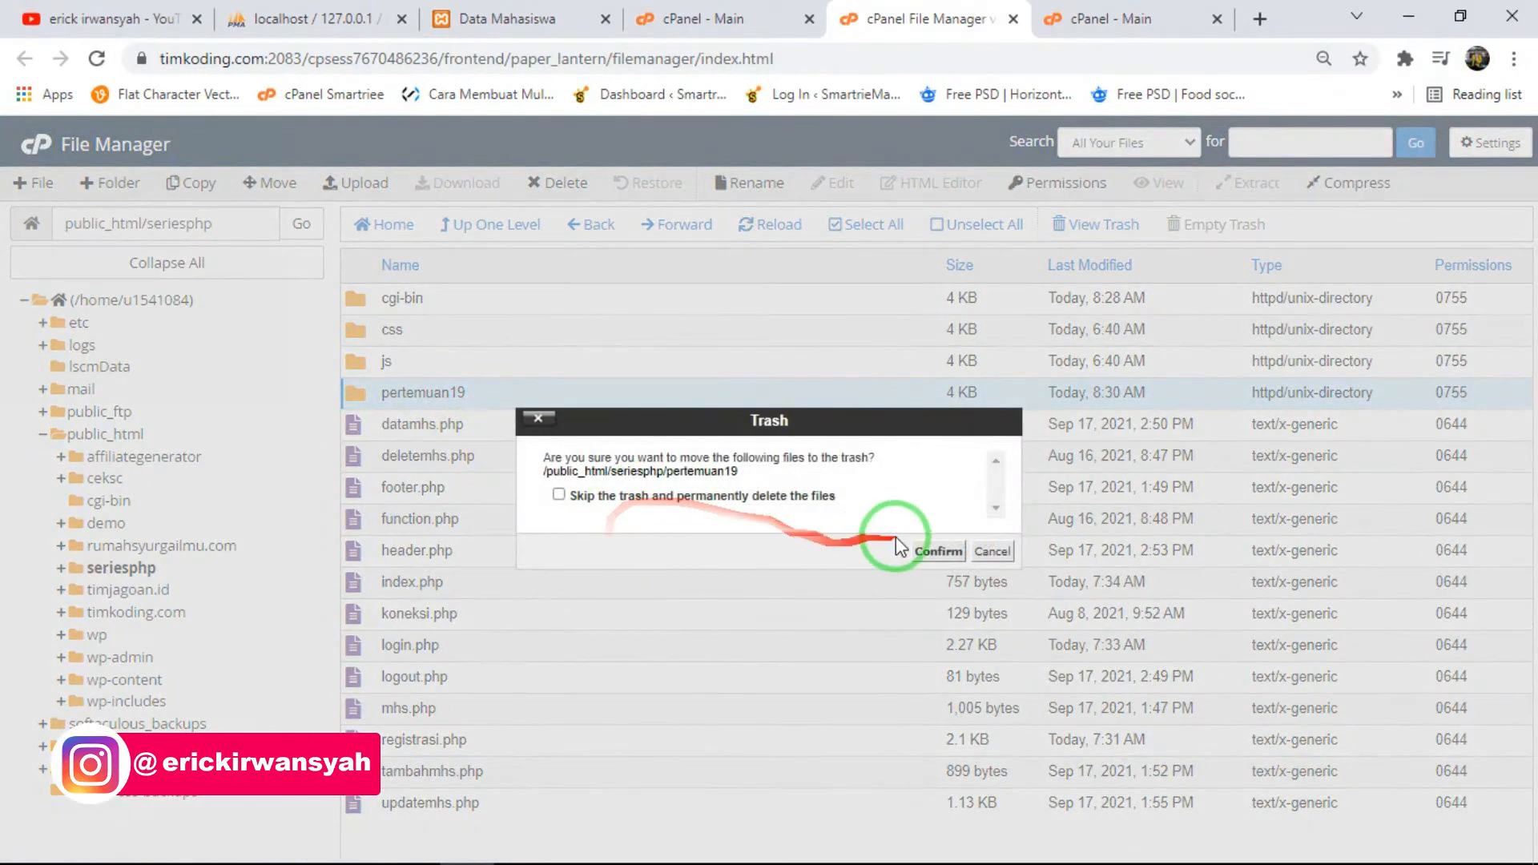
click(933, 558)
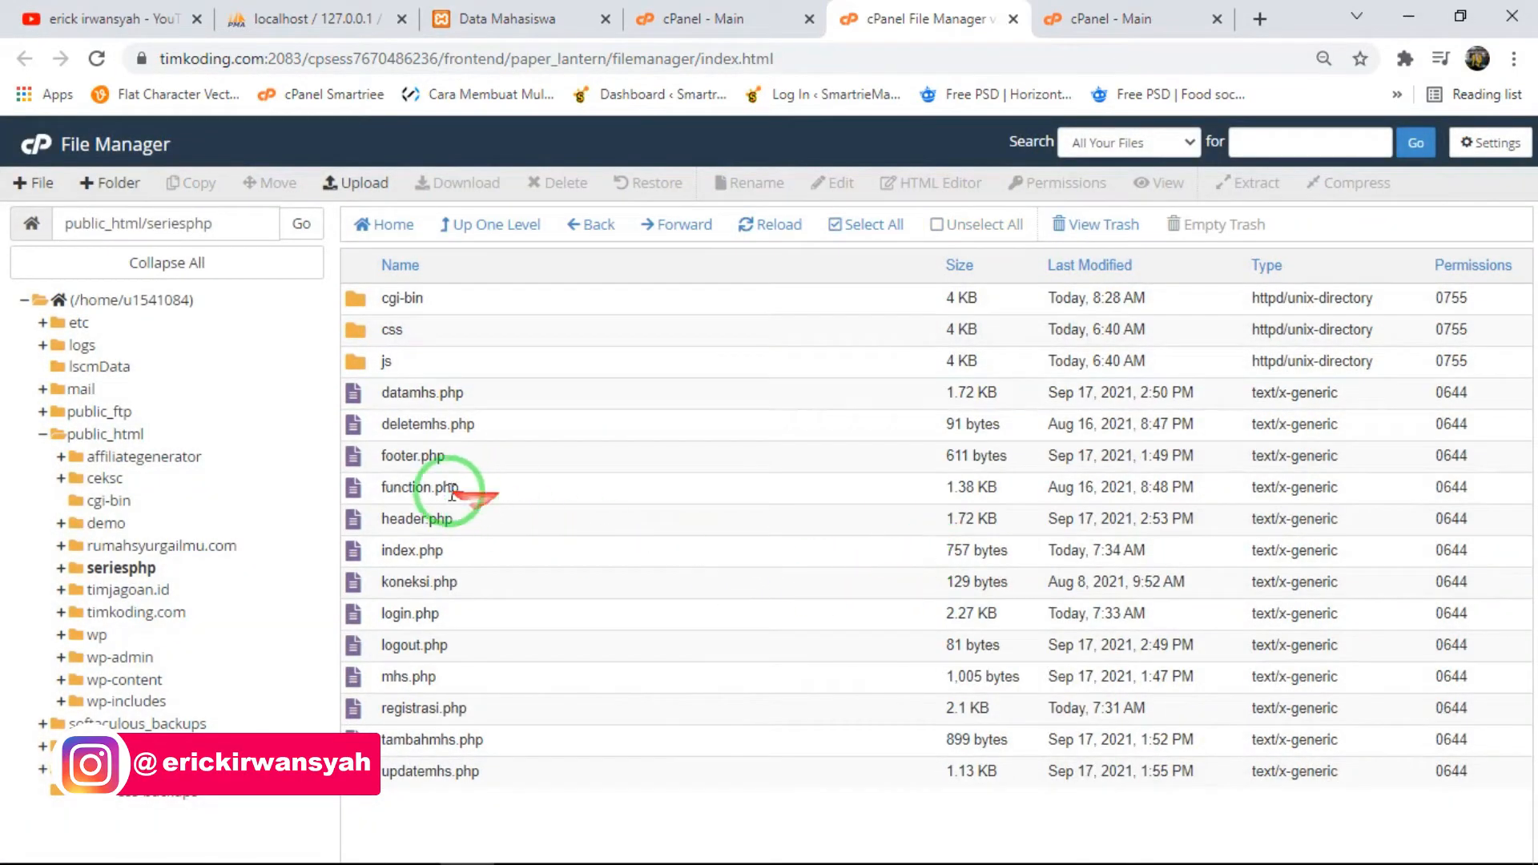
- Find the browser tab with the smartriemall.com cPanel and close it
click(738, 12)
click(969, 16)
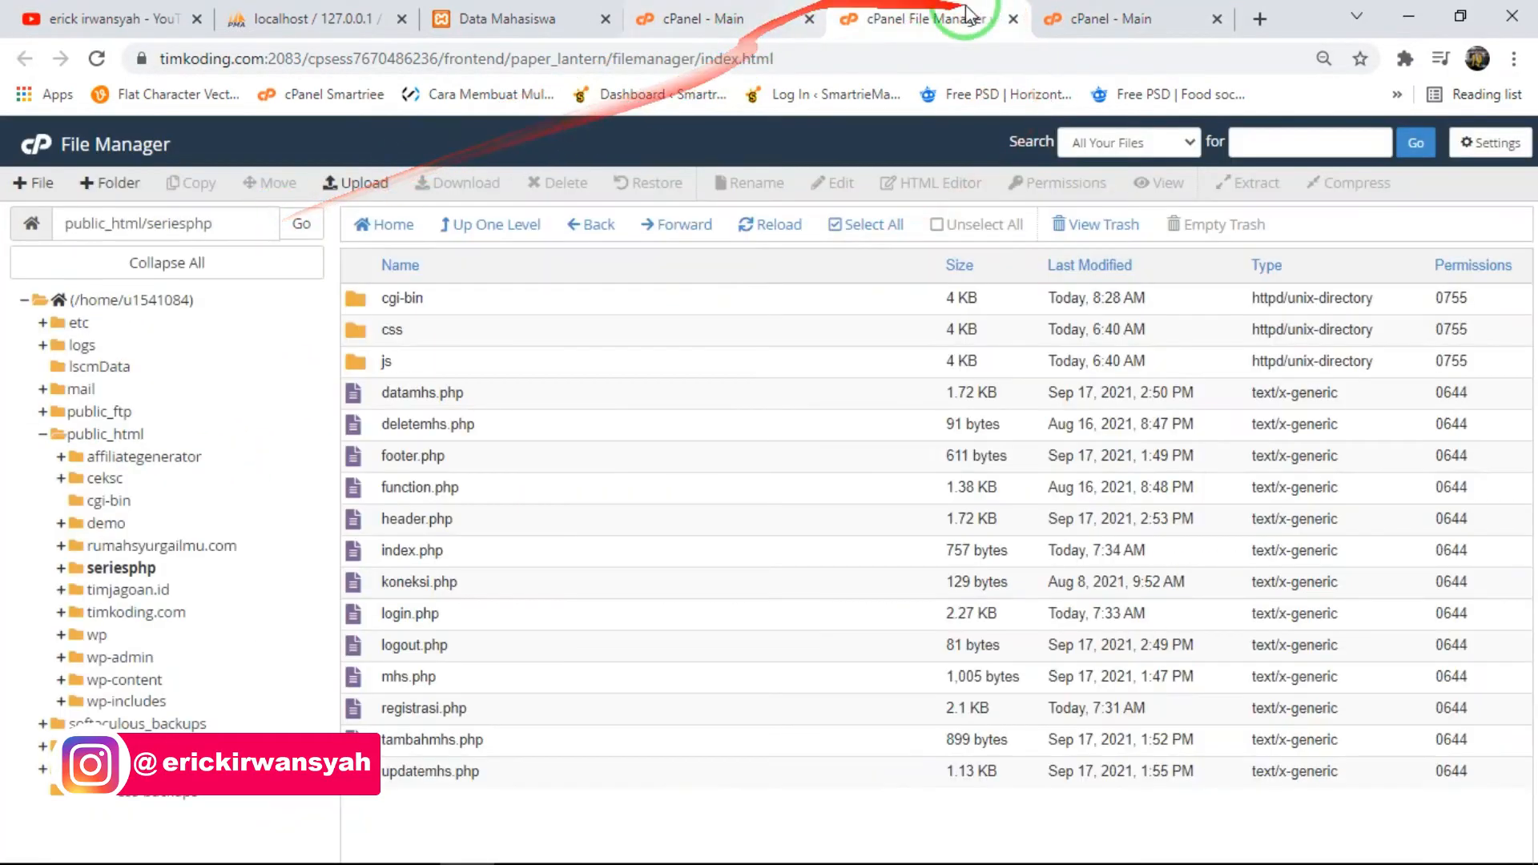
click(1097, 18)
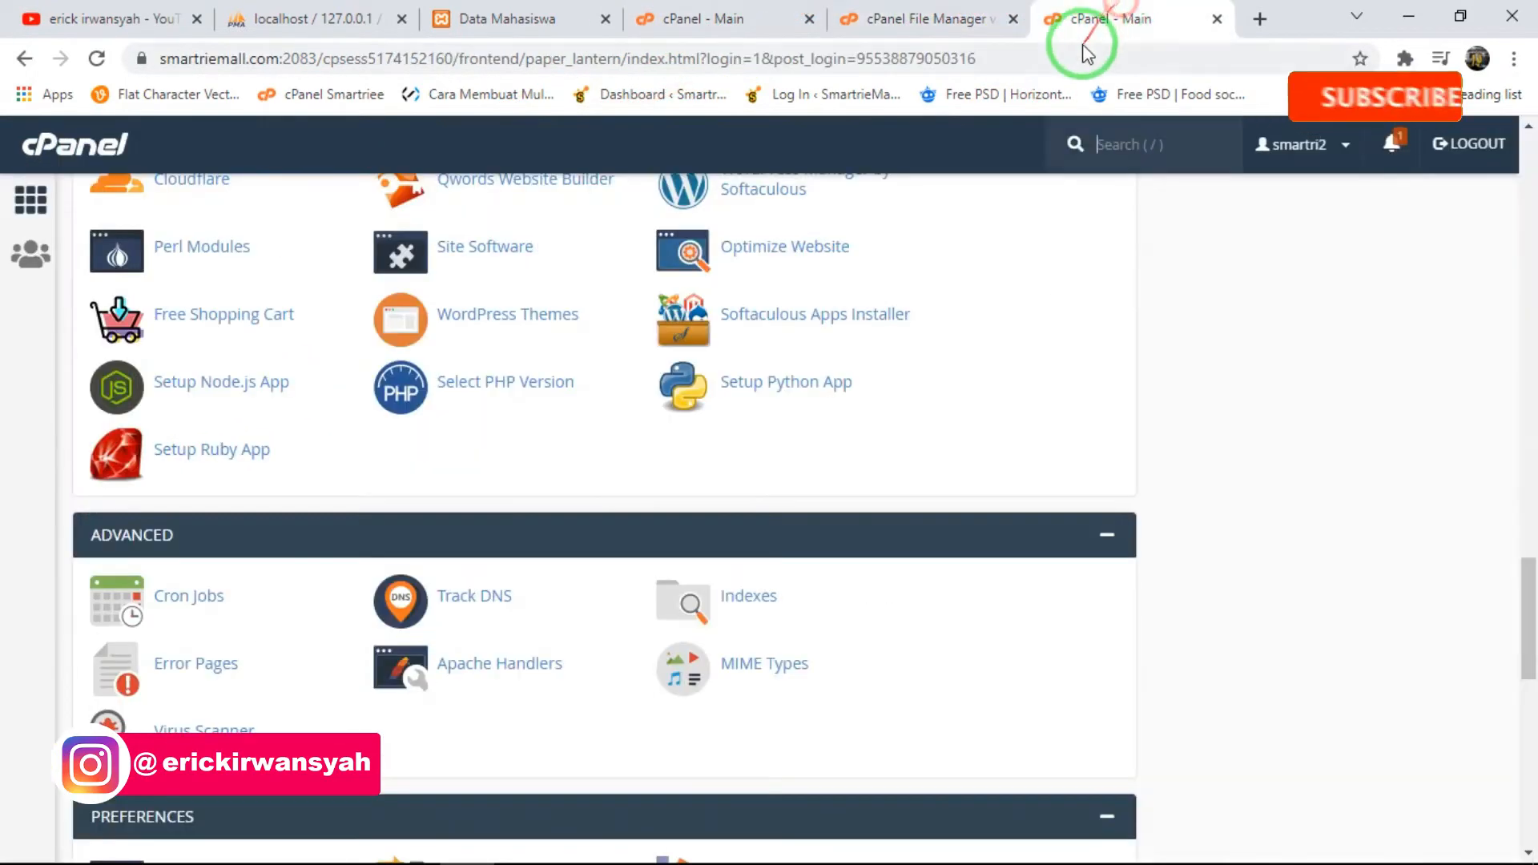
click(1217, 20)
- Visit seriesphp.timkoding.com in a new browser tab to test the uploaded site
click(1269, 18)
text(ser)
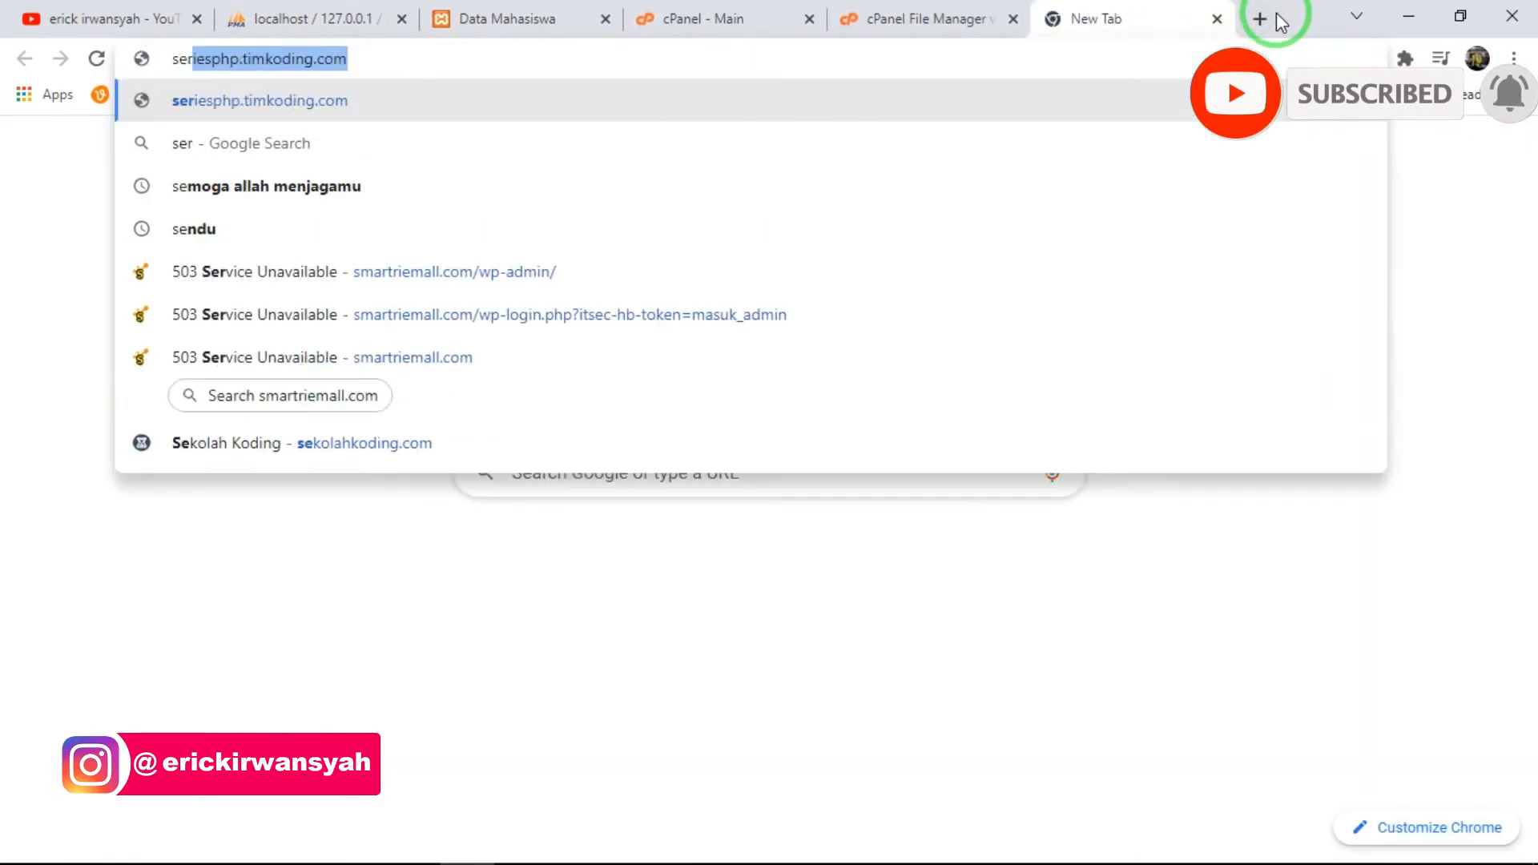
text(ies)
key(BackSpace)
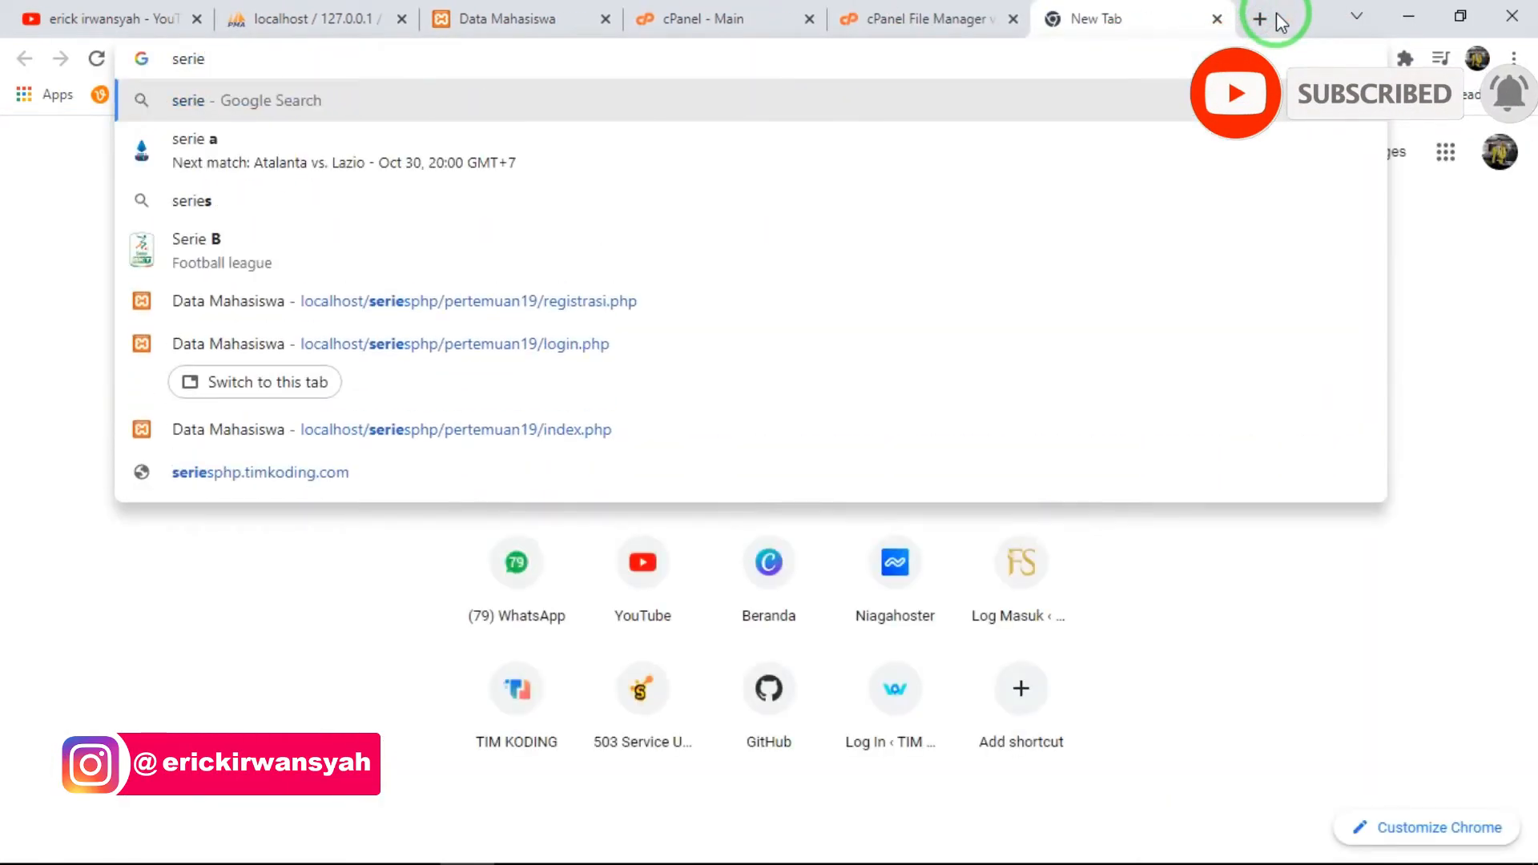
text(s)
key(Return)
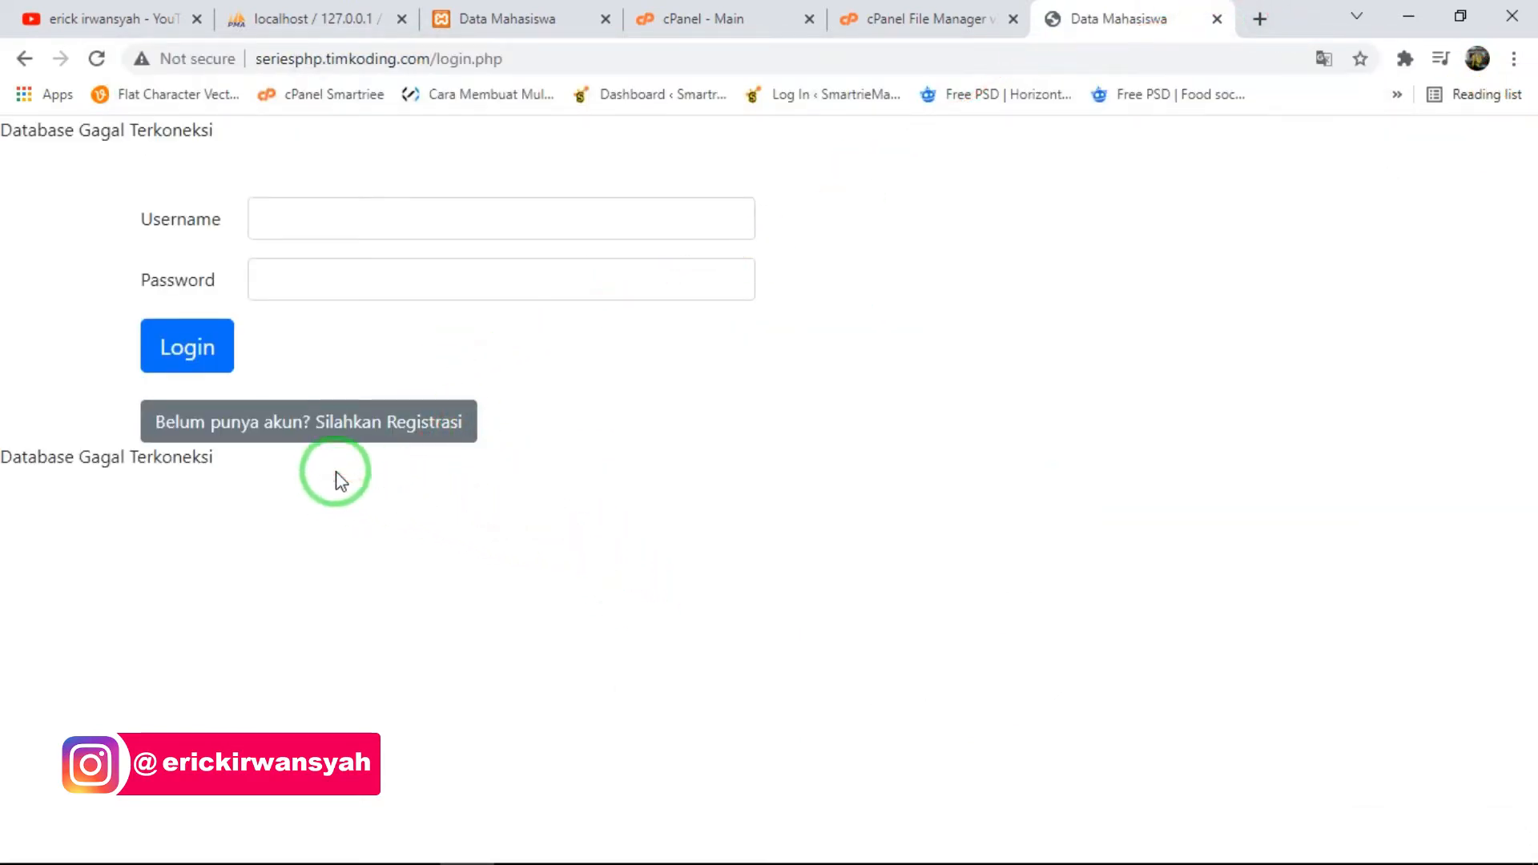
- Examine the messages above and below the online login form, then switch to the local phpMyAdmin tab
drag(157, 136, 3, 133)
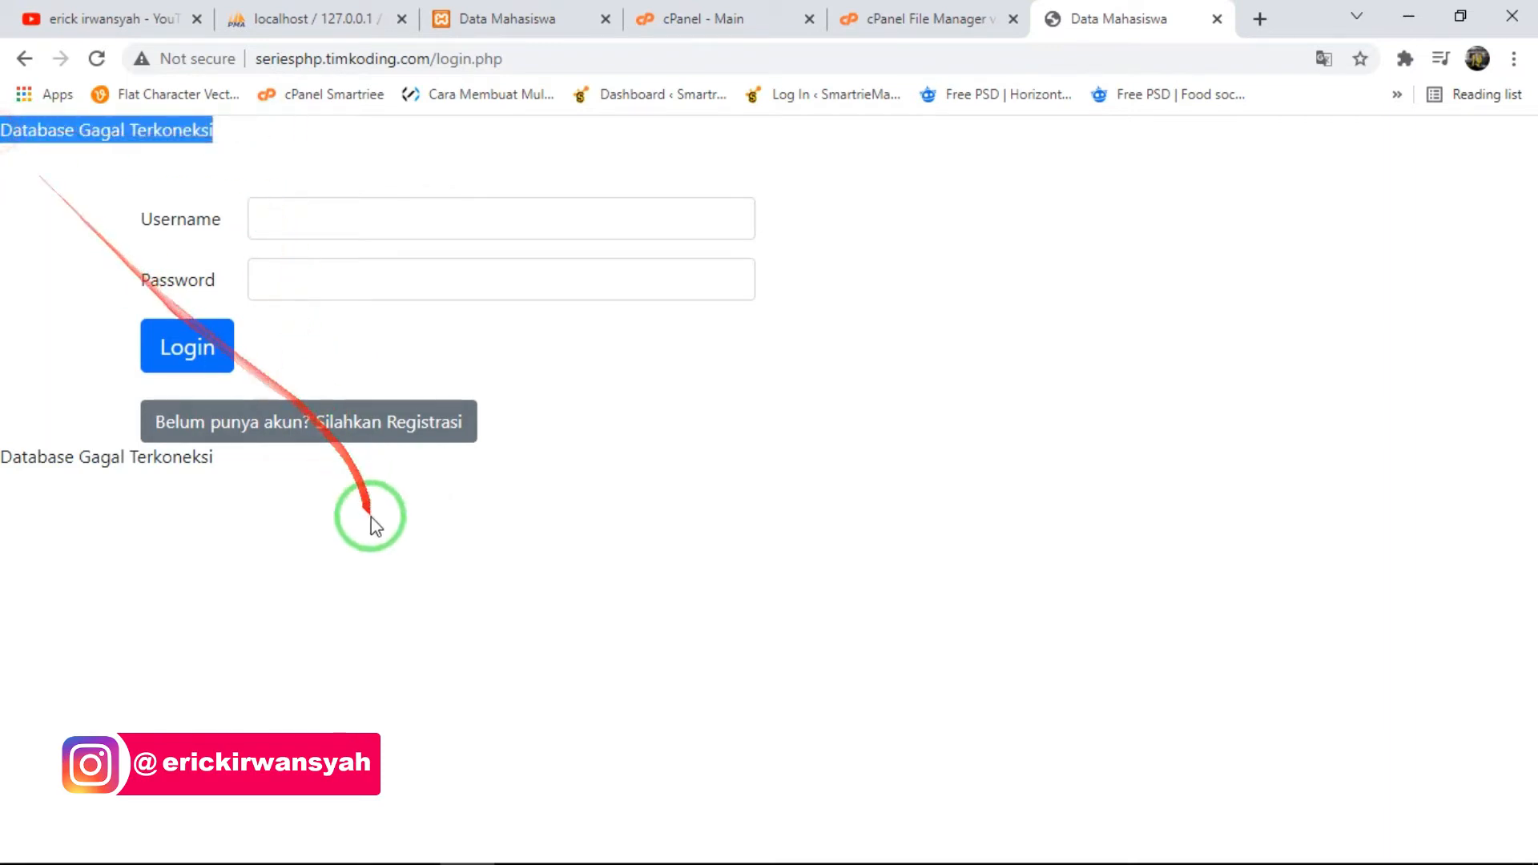
drag(213, 457, 3, 443)
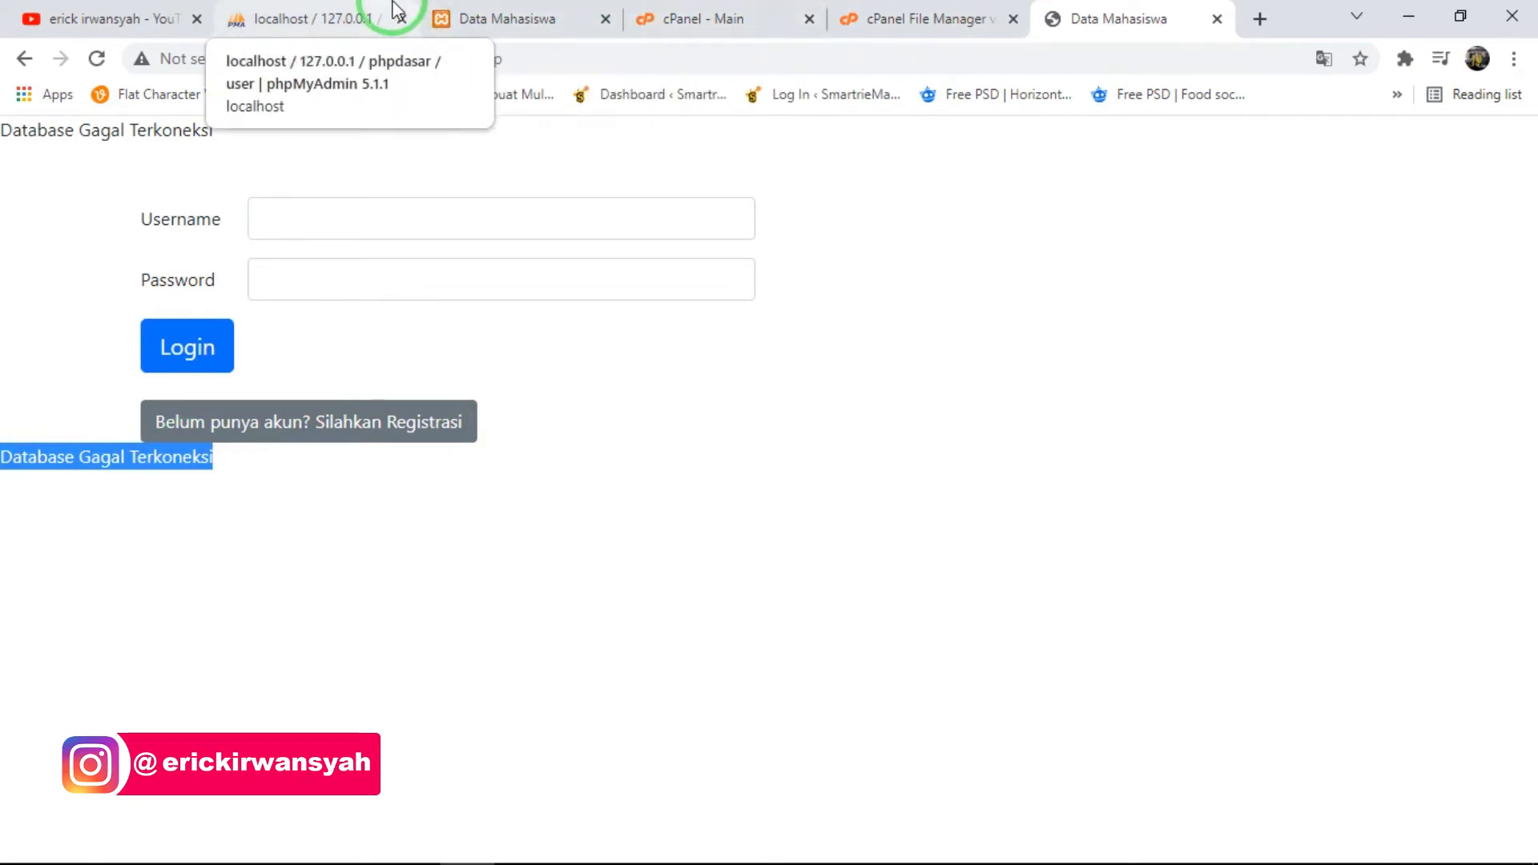
click(333, 10)
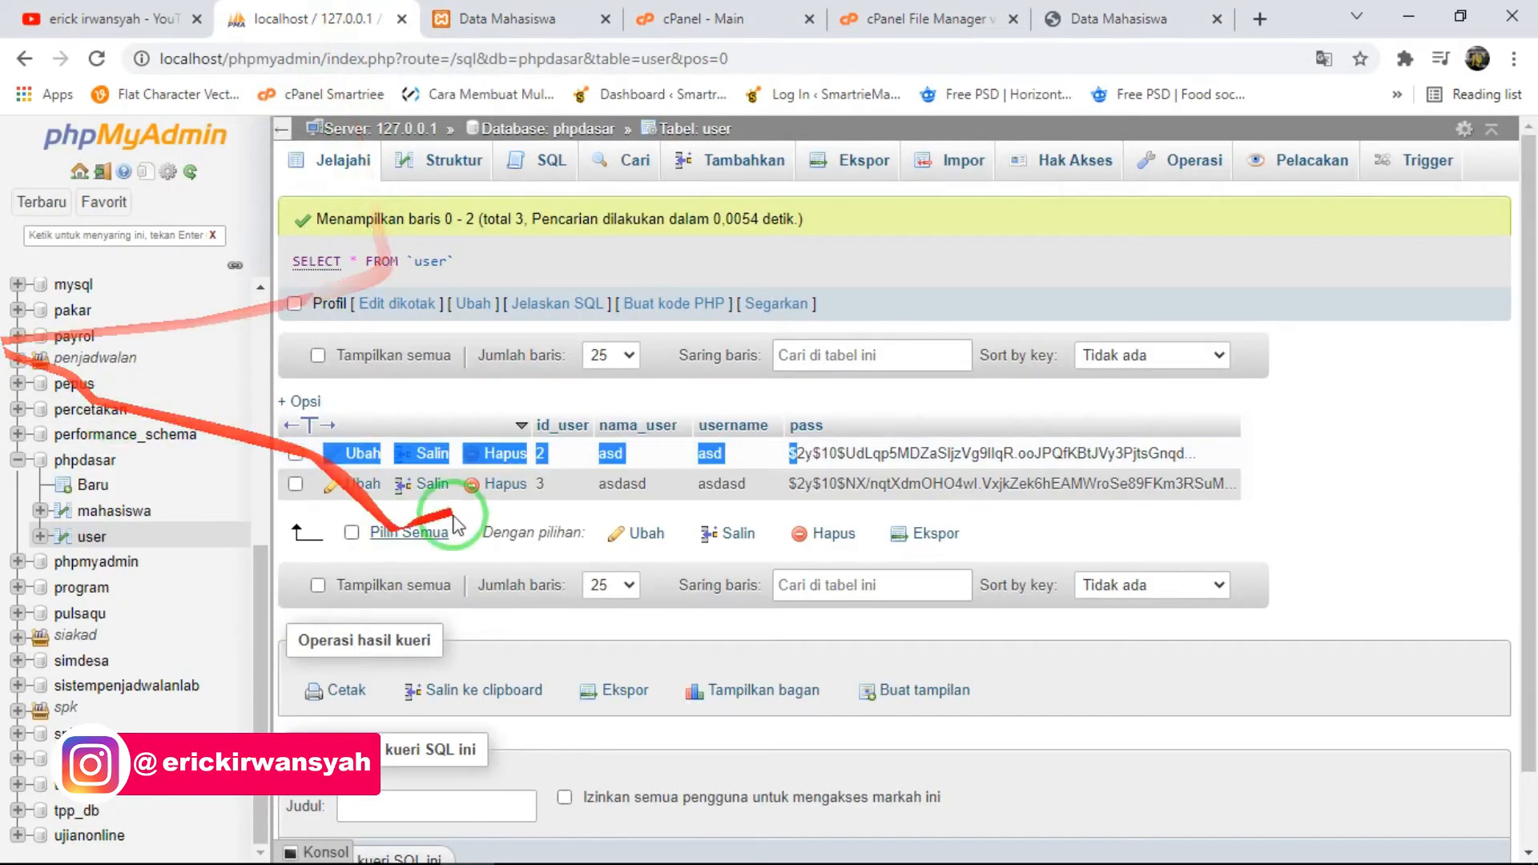
- Export the local phpdasar database as an SQL file with the quick method, entering data mhs as the new template name
click(74, 469)
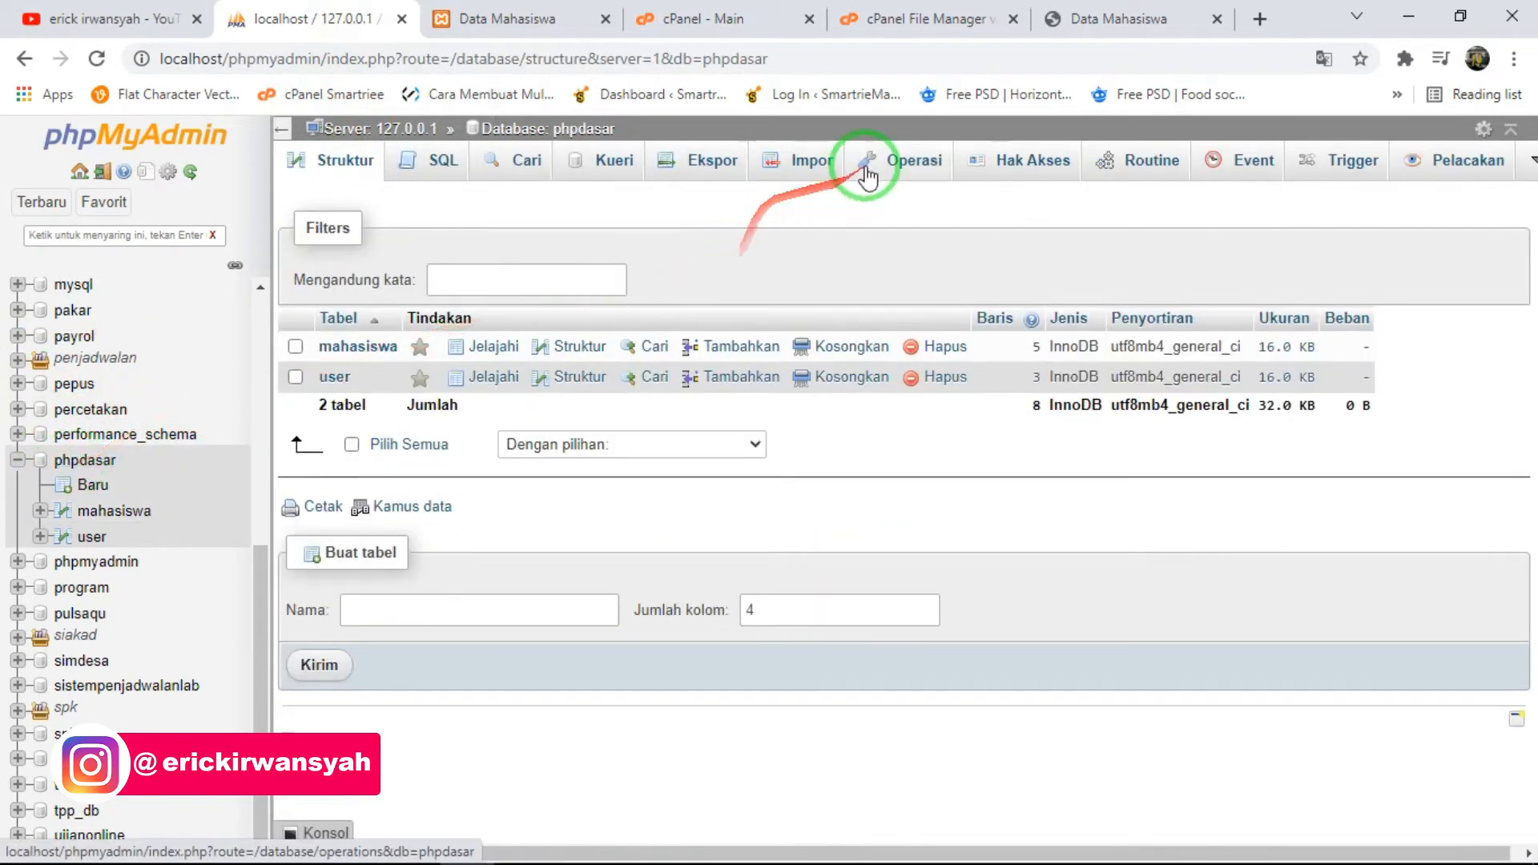
click(699, 173)
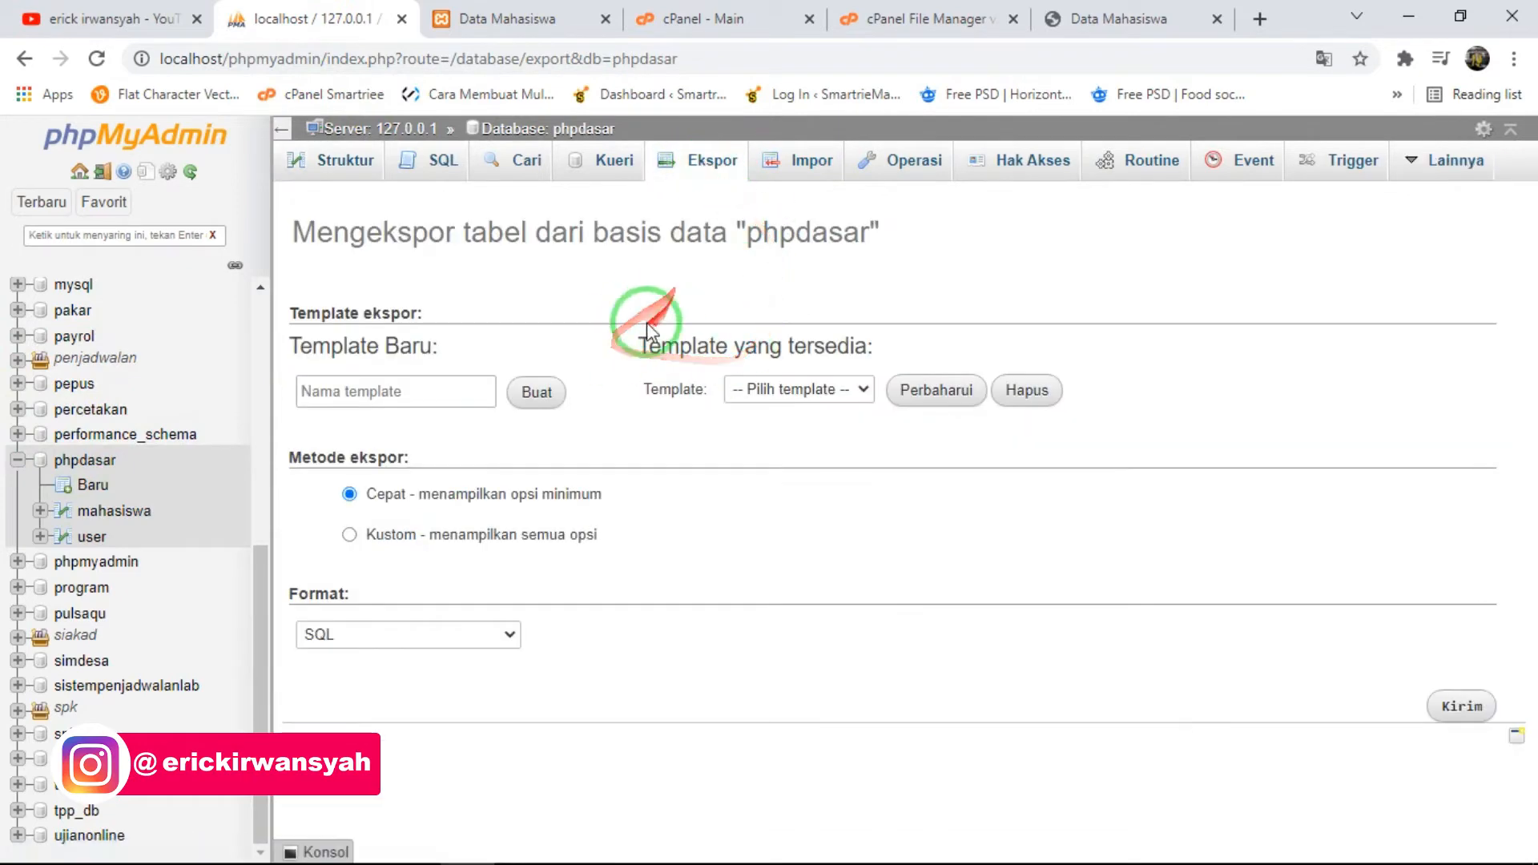
click(417, 384)
text(data mhs)
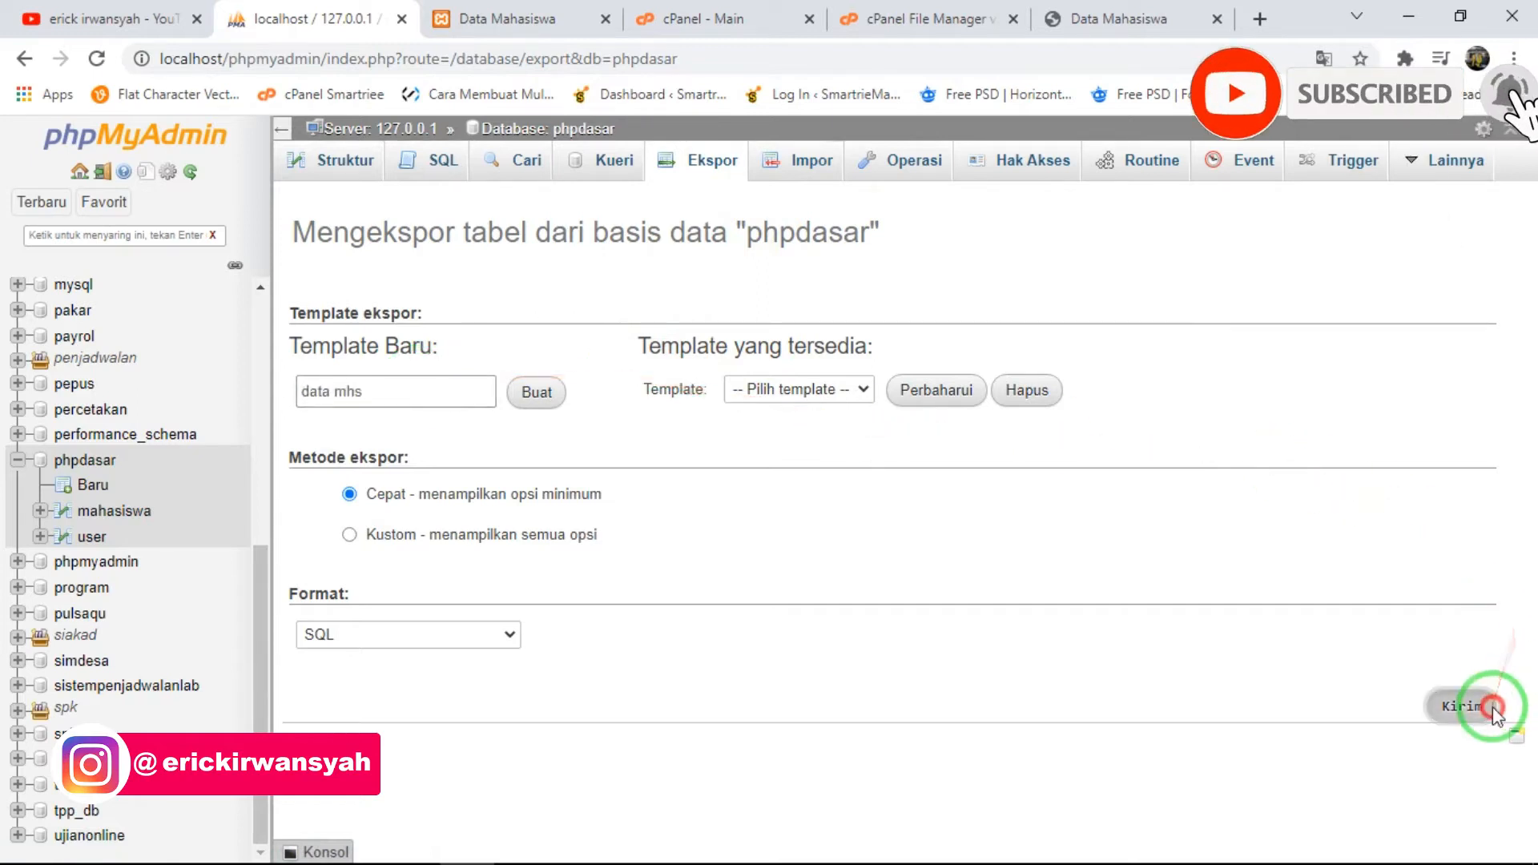
click(1462, 706)
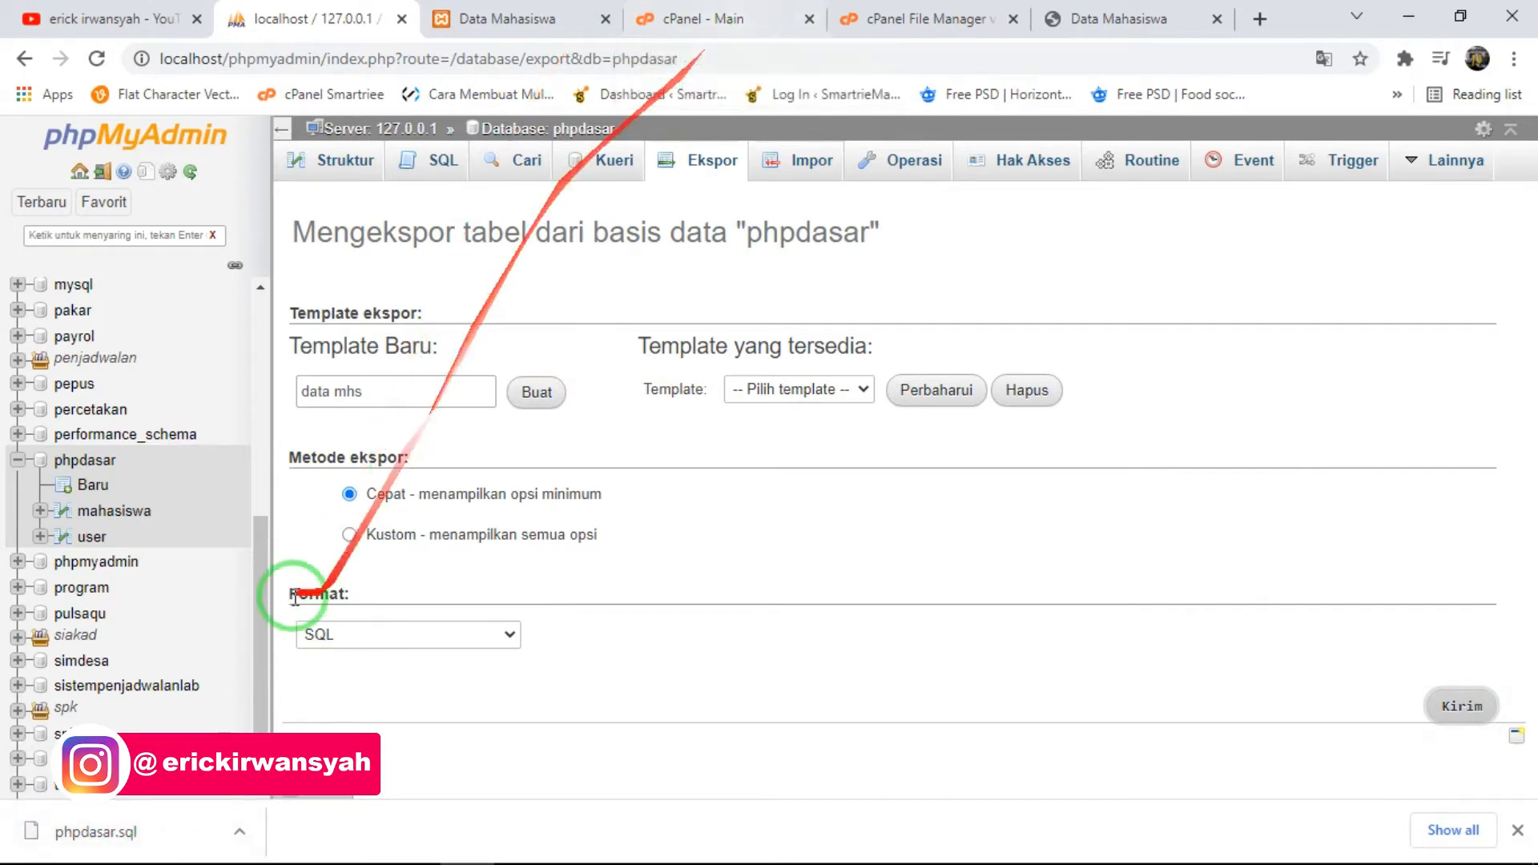
- Create a new MySQL database named mahasiswa in cPanel's MySQL Databases and return to the database overview
click(762, 11)
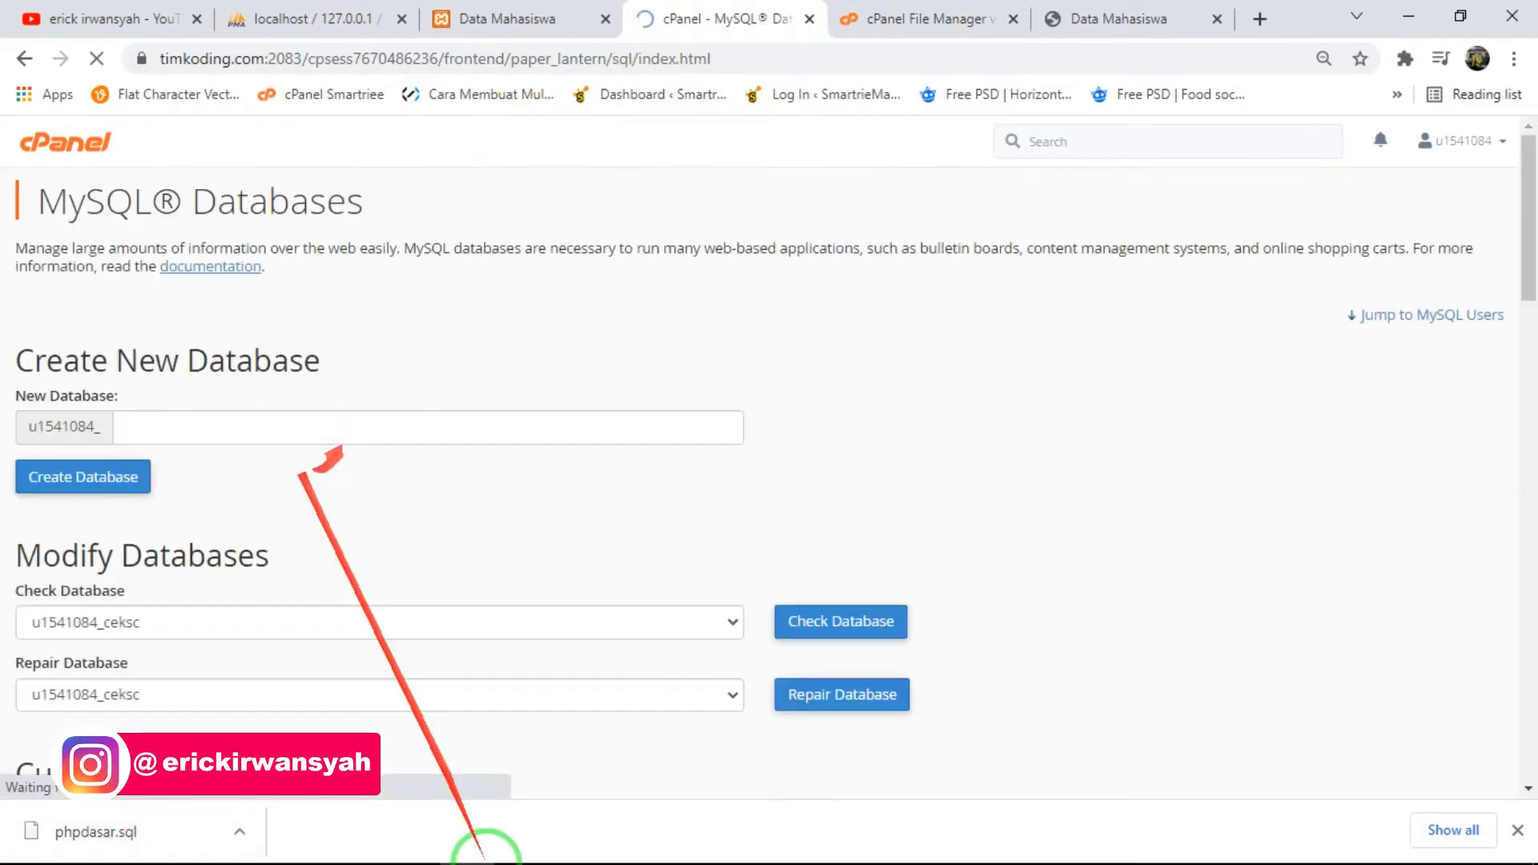
click(259, 427)
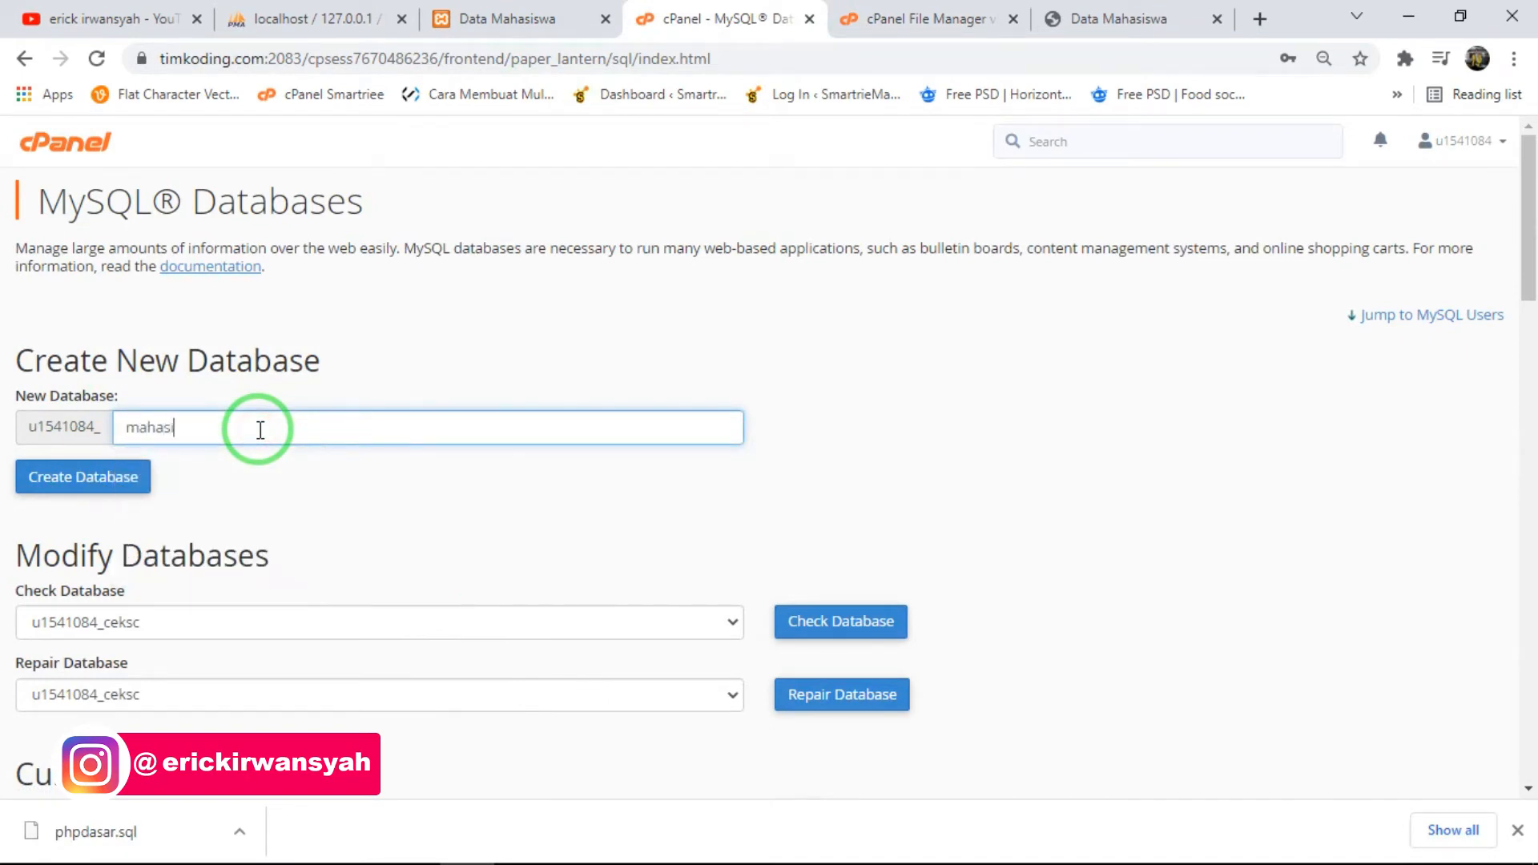
click(122, 485)
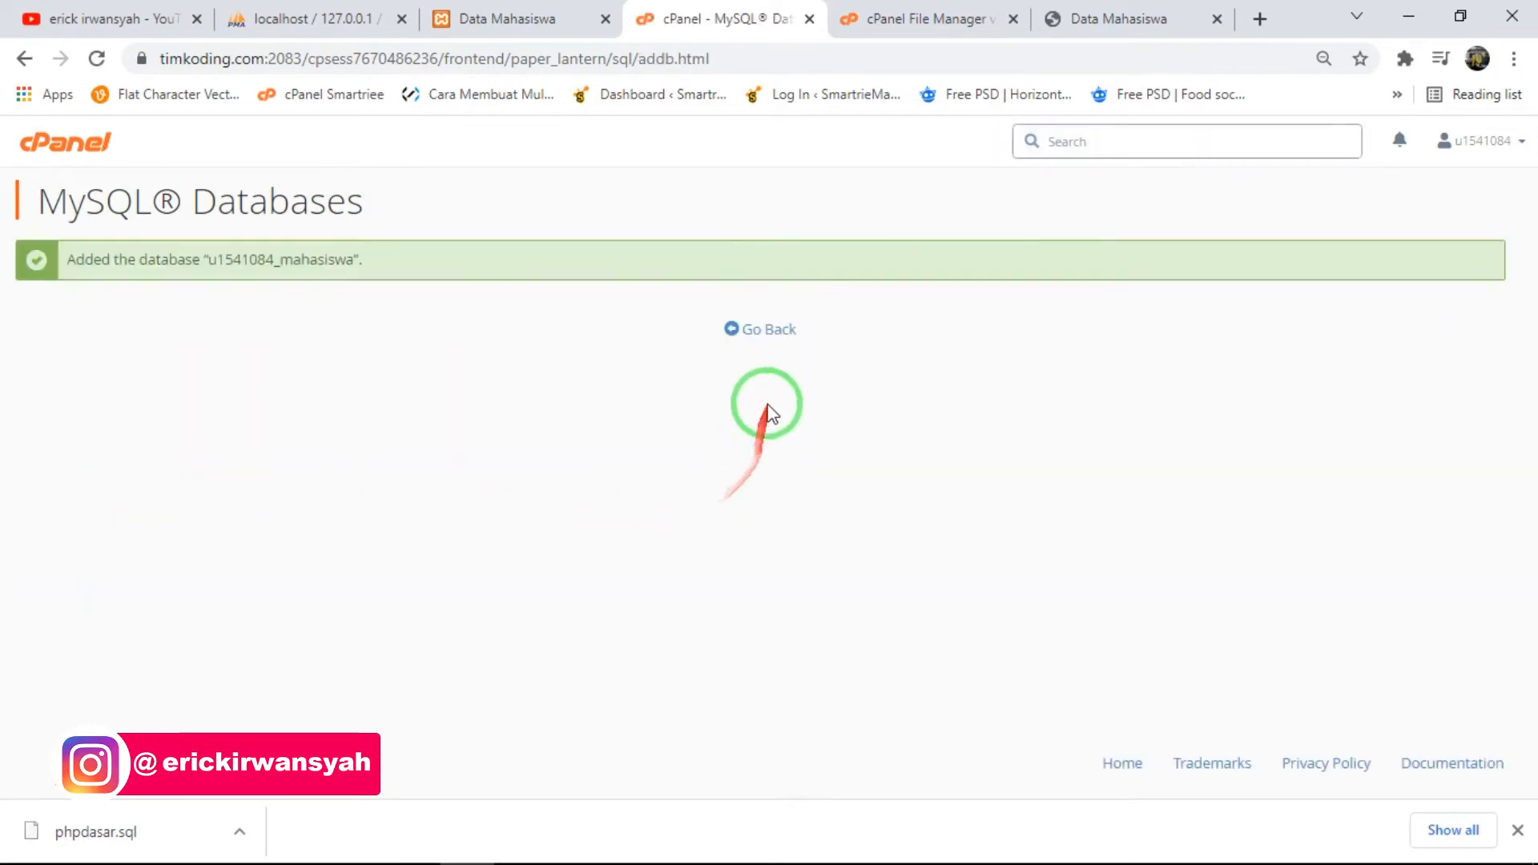
click(757, 330)
- Highlight the new mahasiswa database's full name in the current databases, then select koneksi.php in the File Manager's seriesphp folder
scroll(291, 582, down, 6)
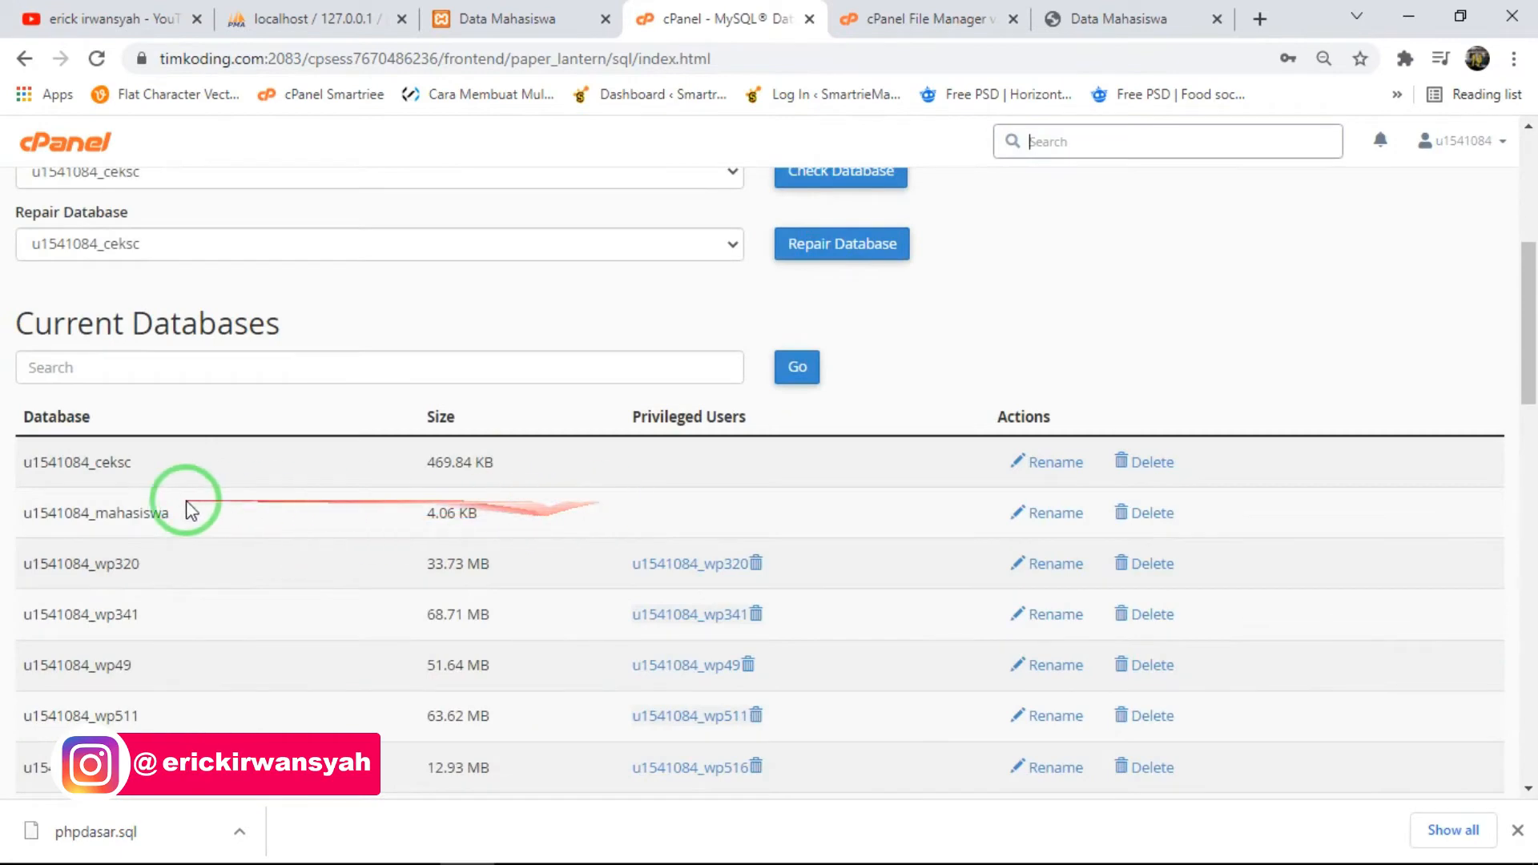
drag(174, 515, 6, 515)
click(280, 513)
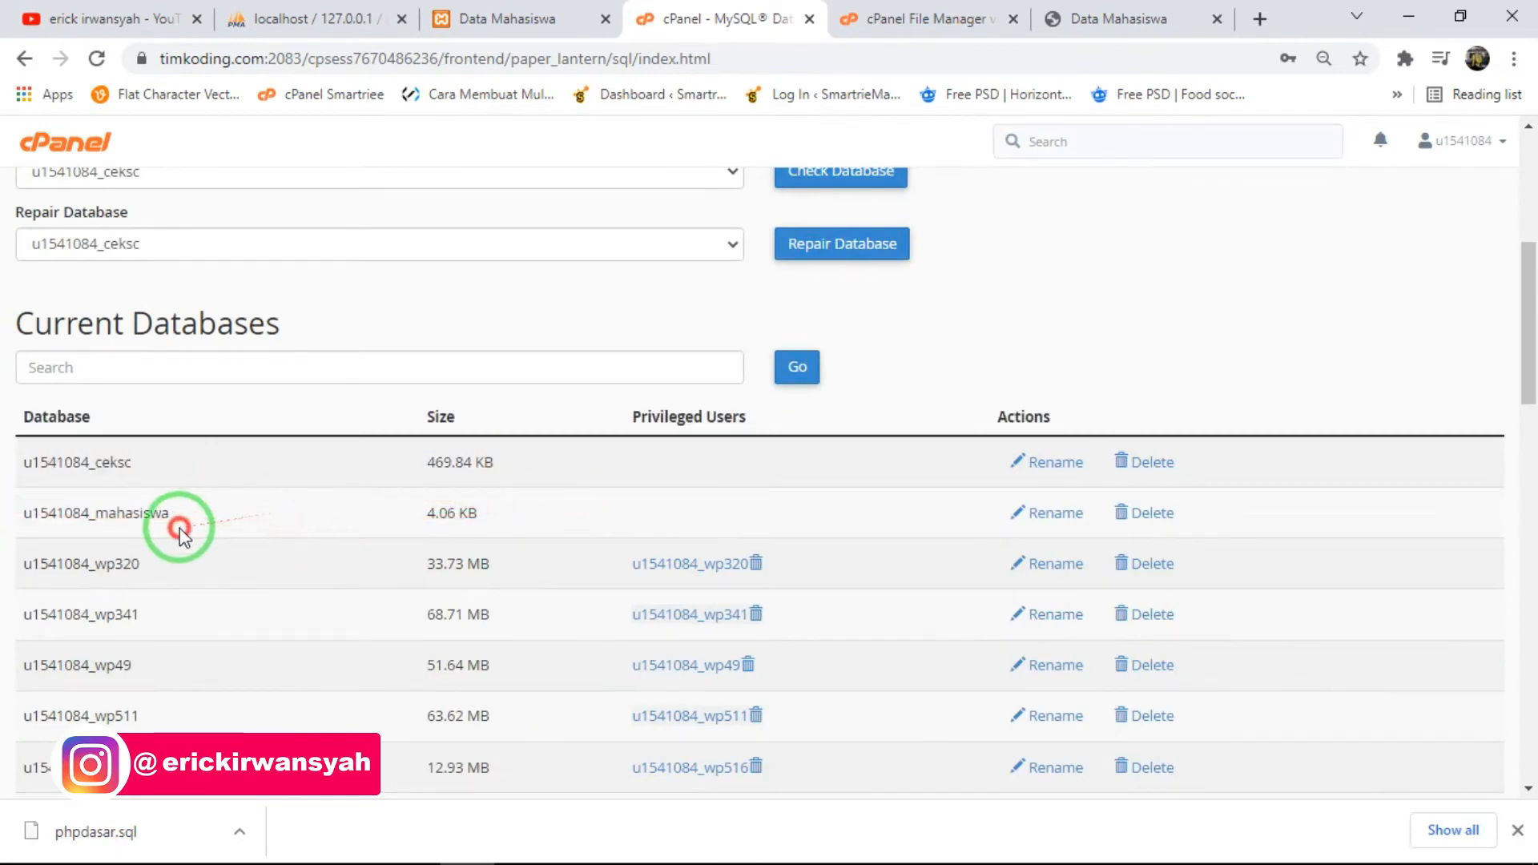
drag(179, 529, 18, 535)
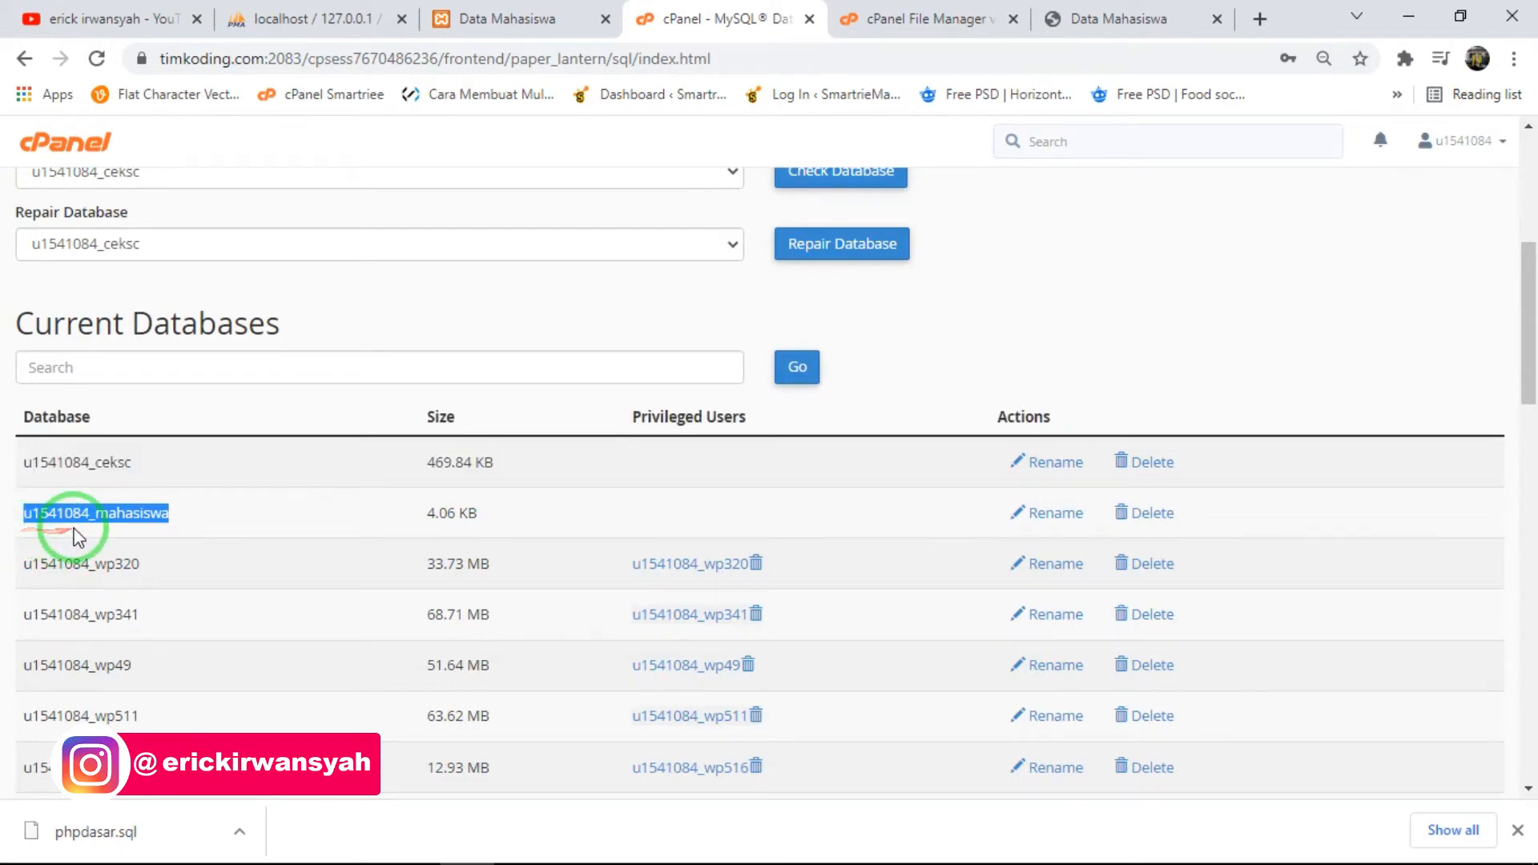
click(954, 18)
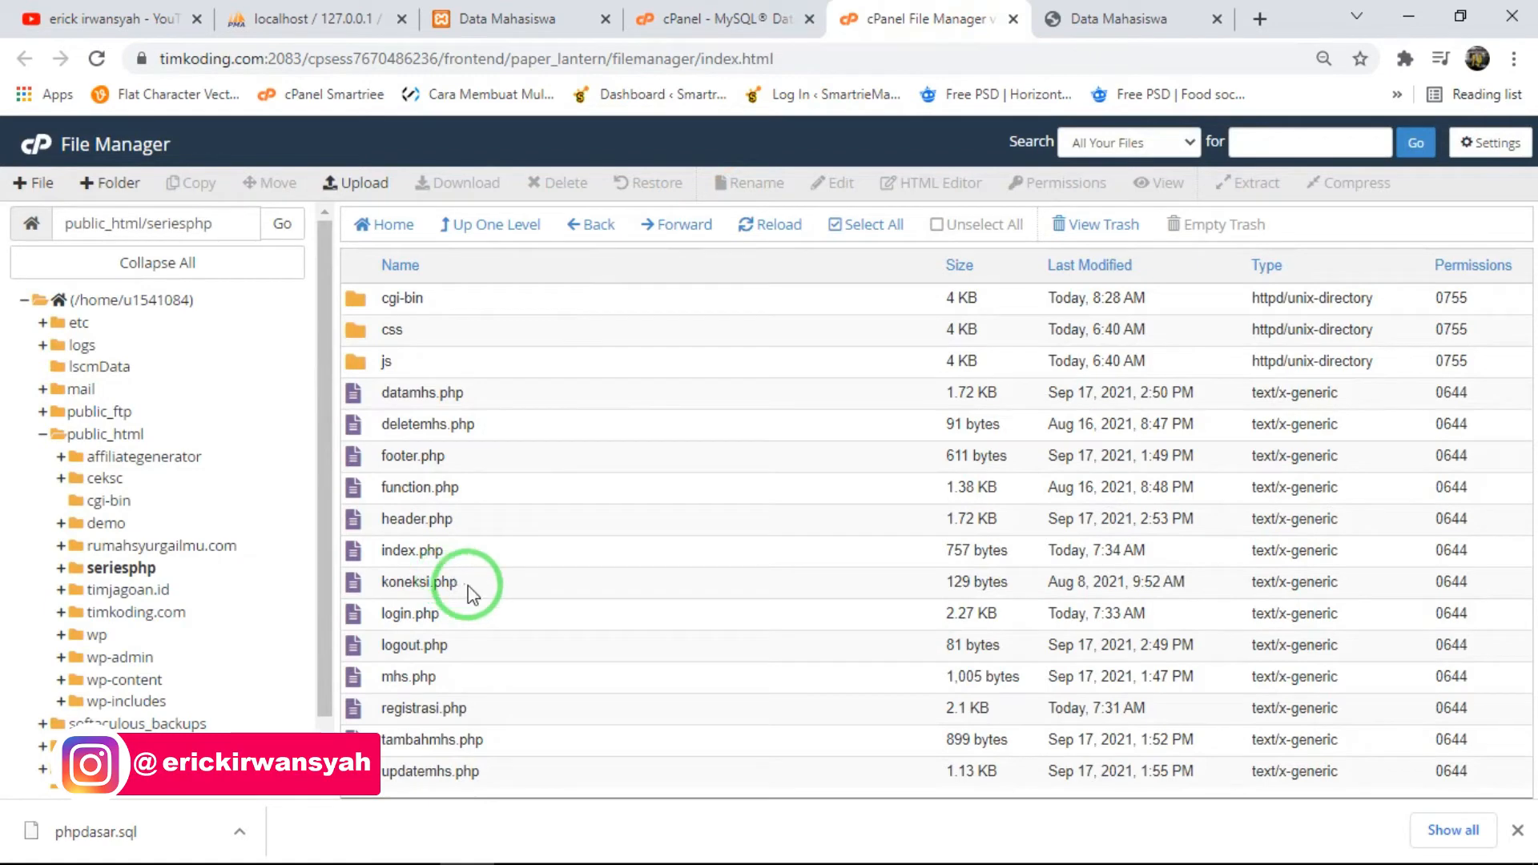
click(468, 592)
- Return from the MySQL Databases page to the cPanel main page and open the hosting account's phpMyAdmin
click(705, 17)
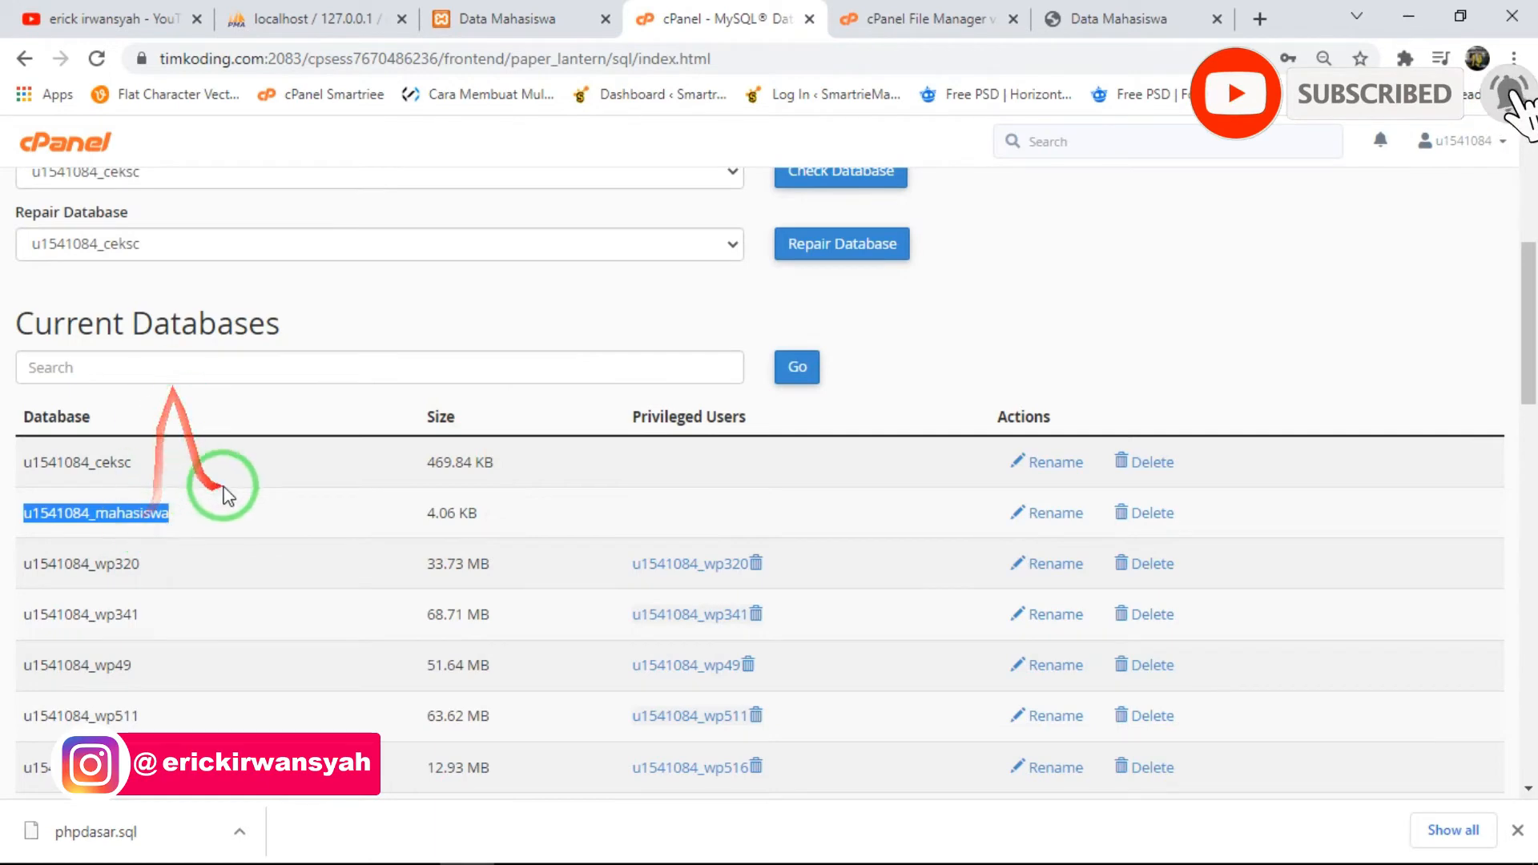
scroll(227, 495, up, 4)
scroll(247, 401, down, 5)
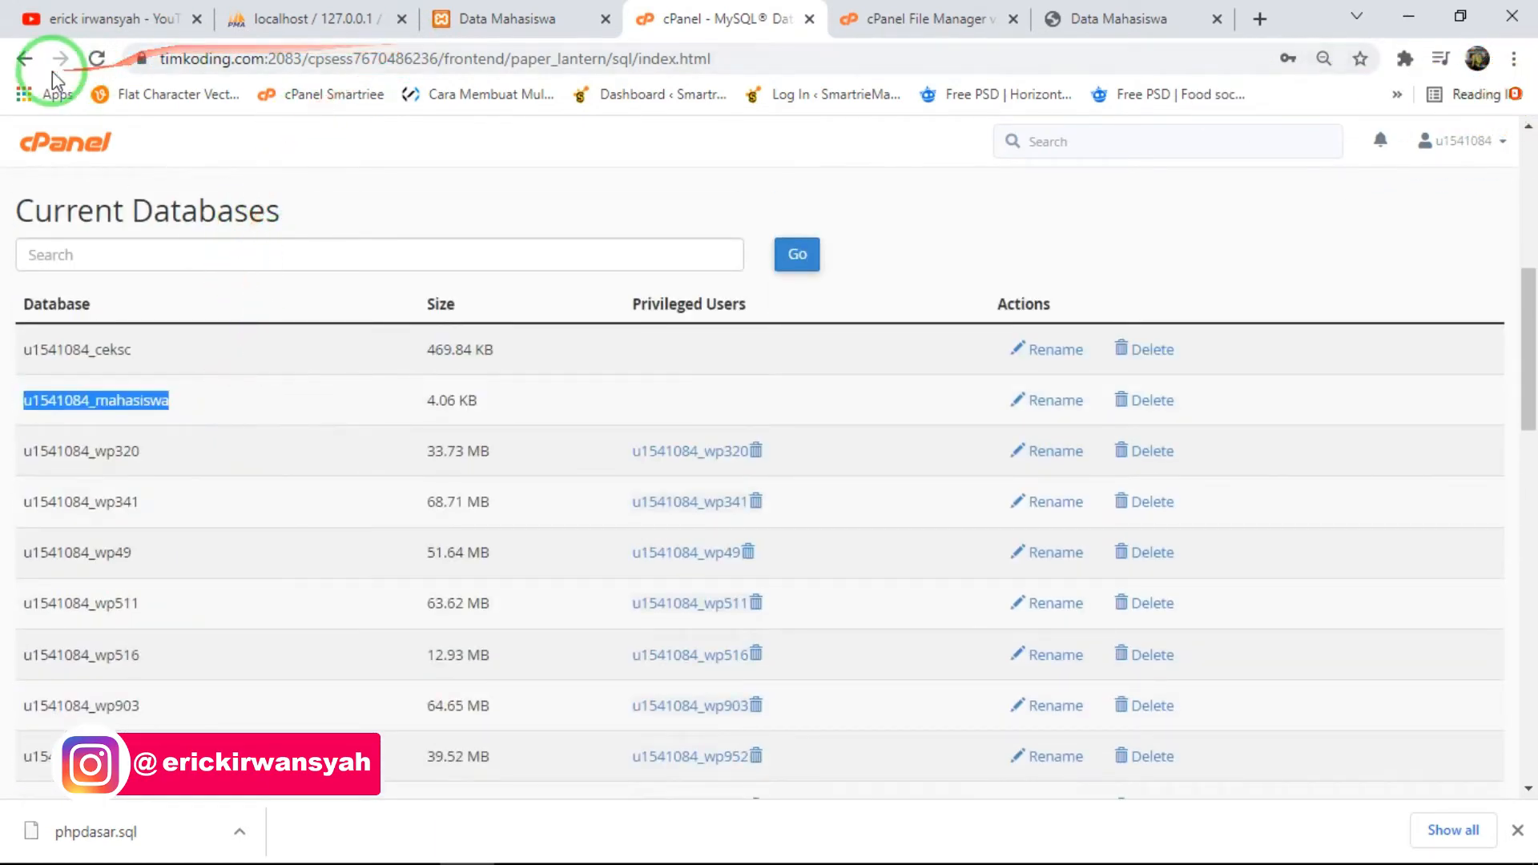
click(26, 60)
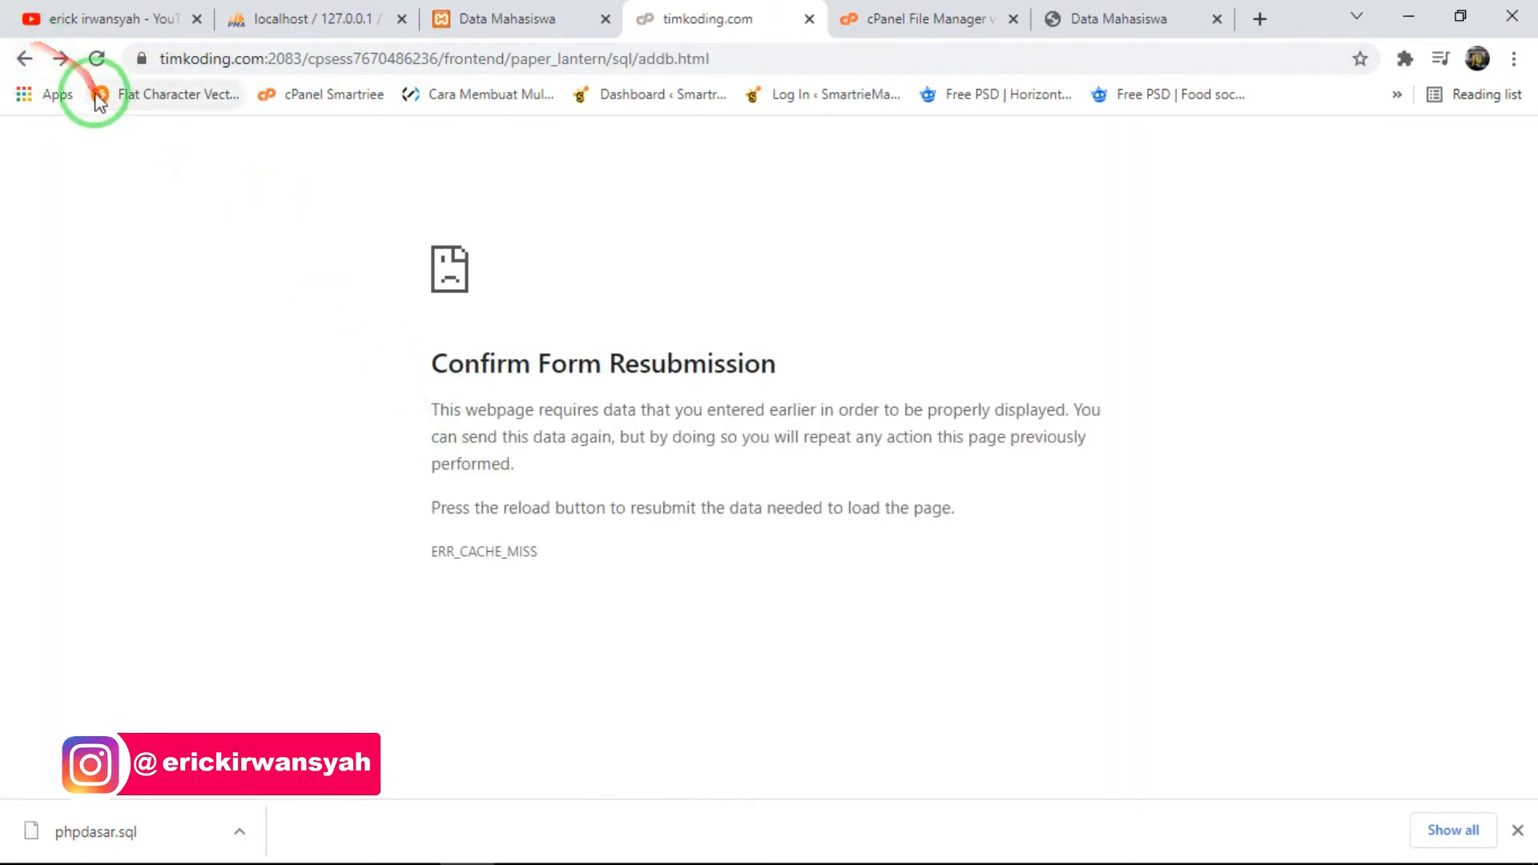
click(31, 59)
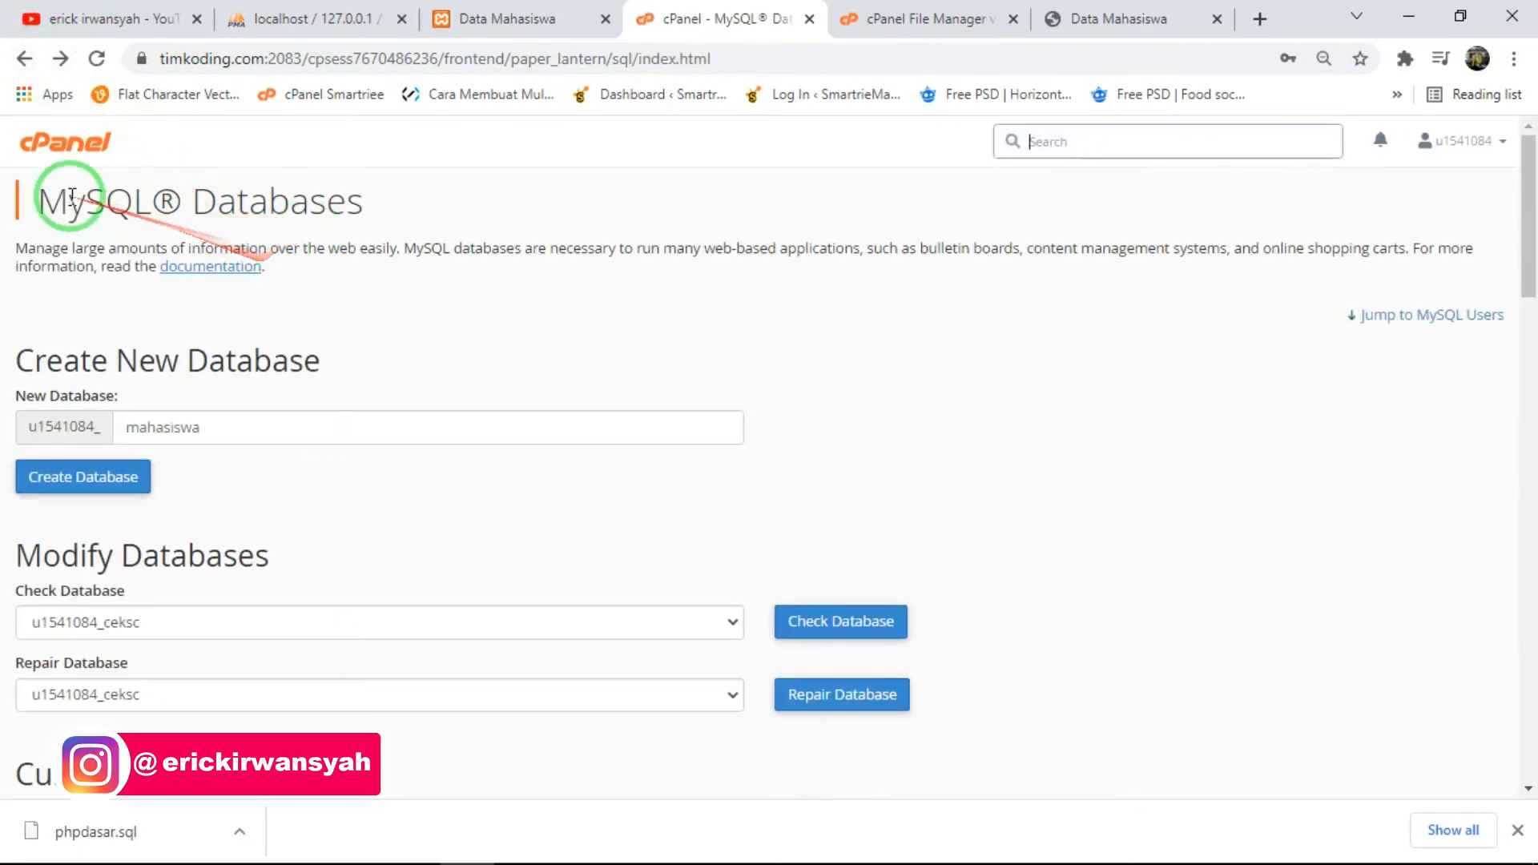
click(71, 149)
scroll(182, 497, down, 9)
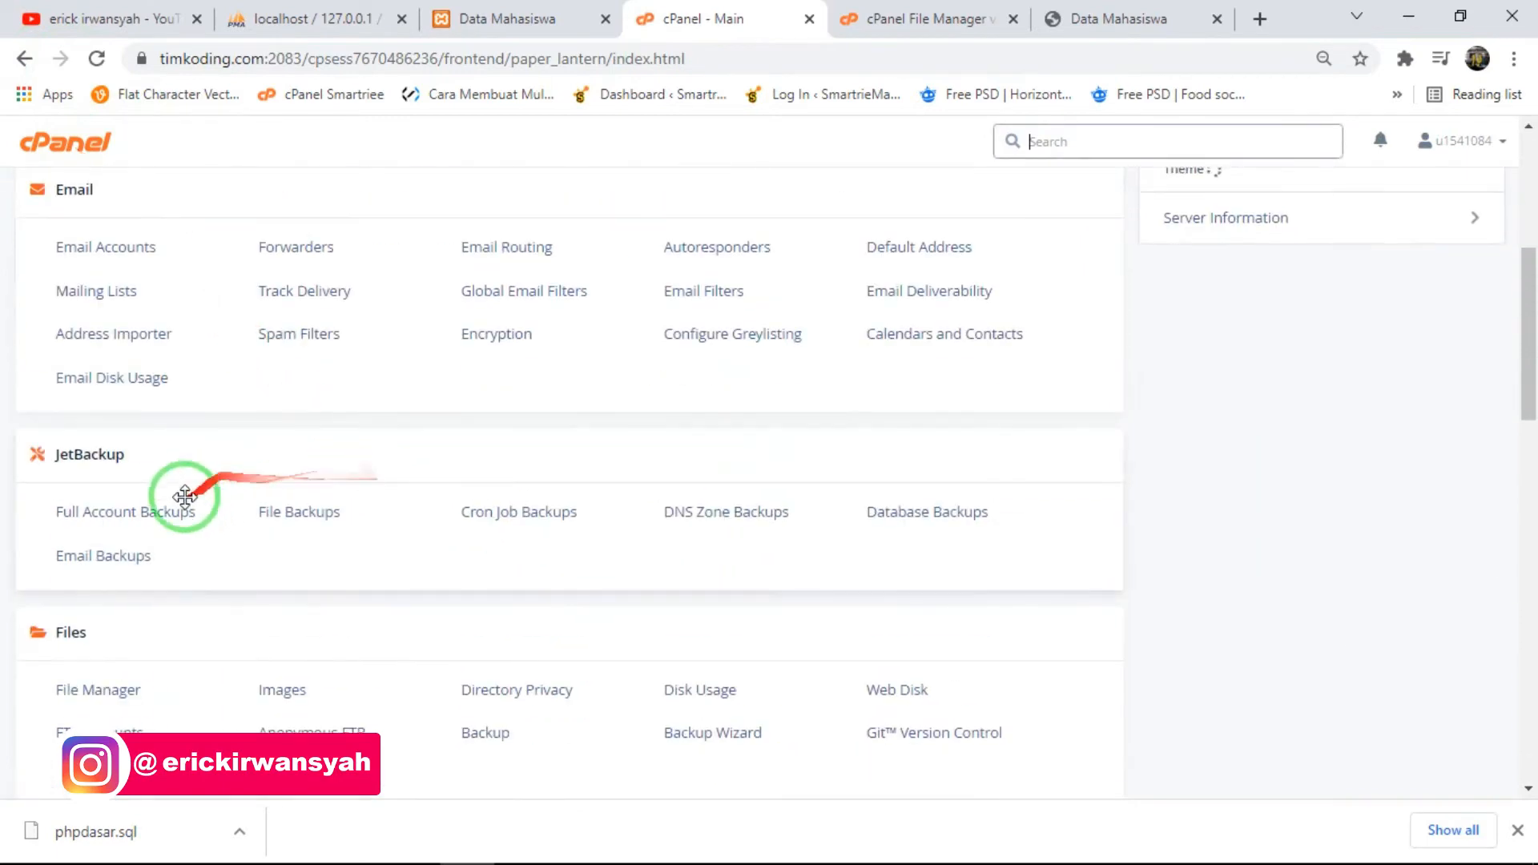
click(102, 687)
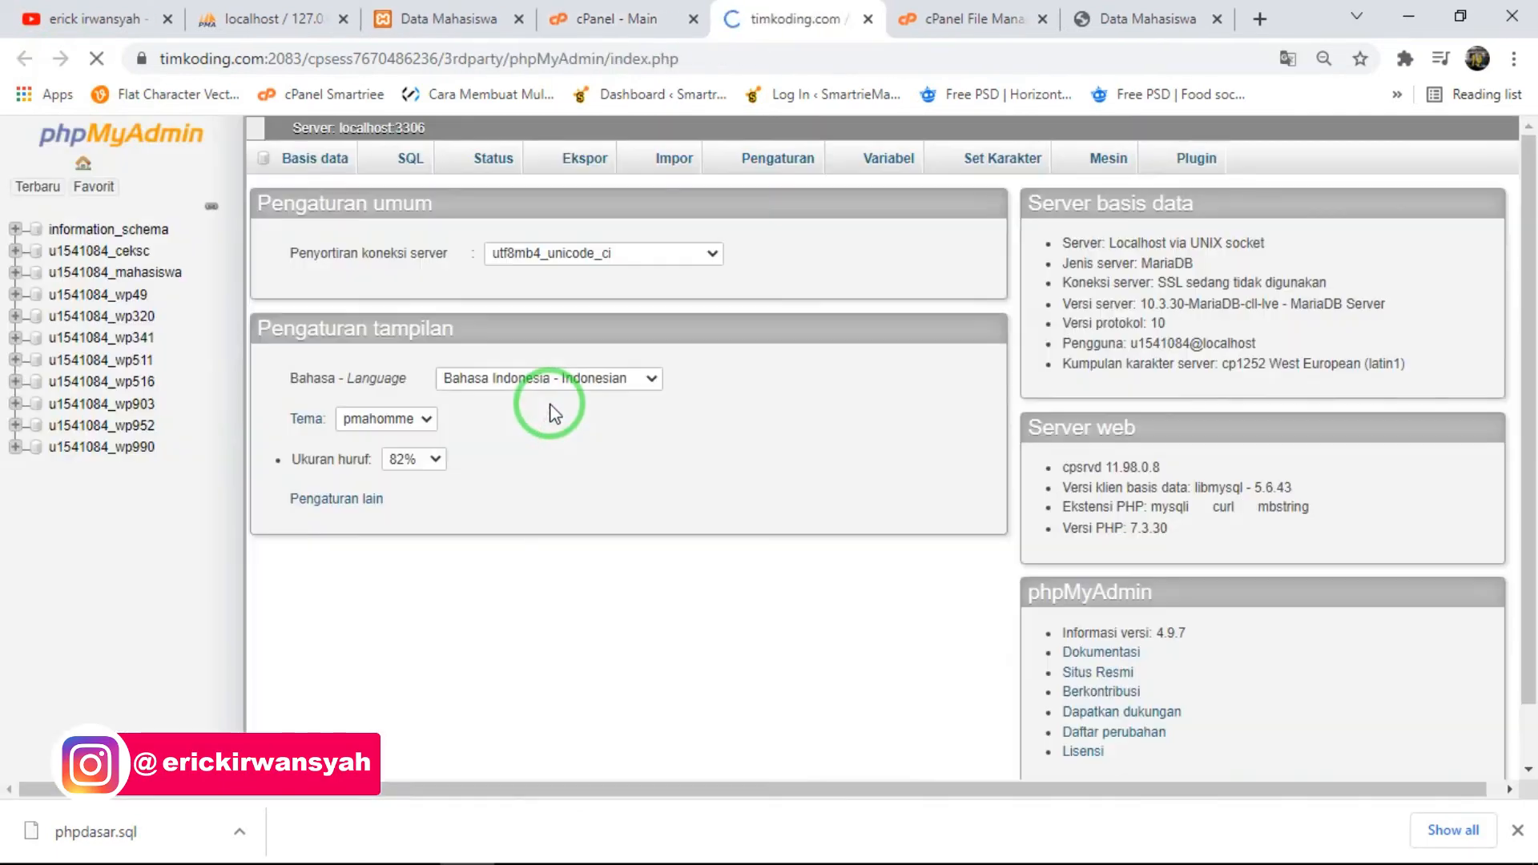
- Upload the downloaded phpdasar.sql into the online mahasiswa database from its import page and dismiss the upload status box
click(100, 272)
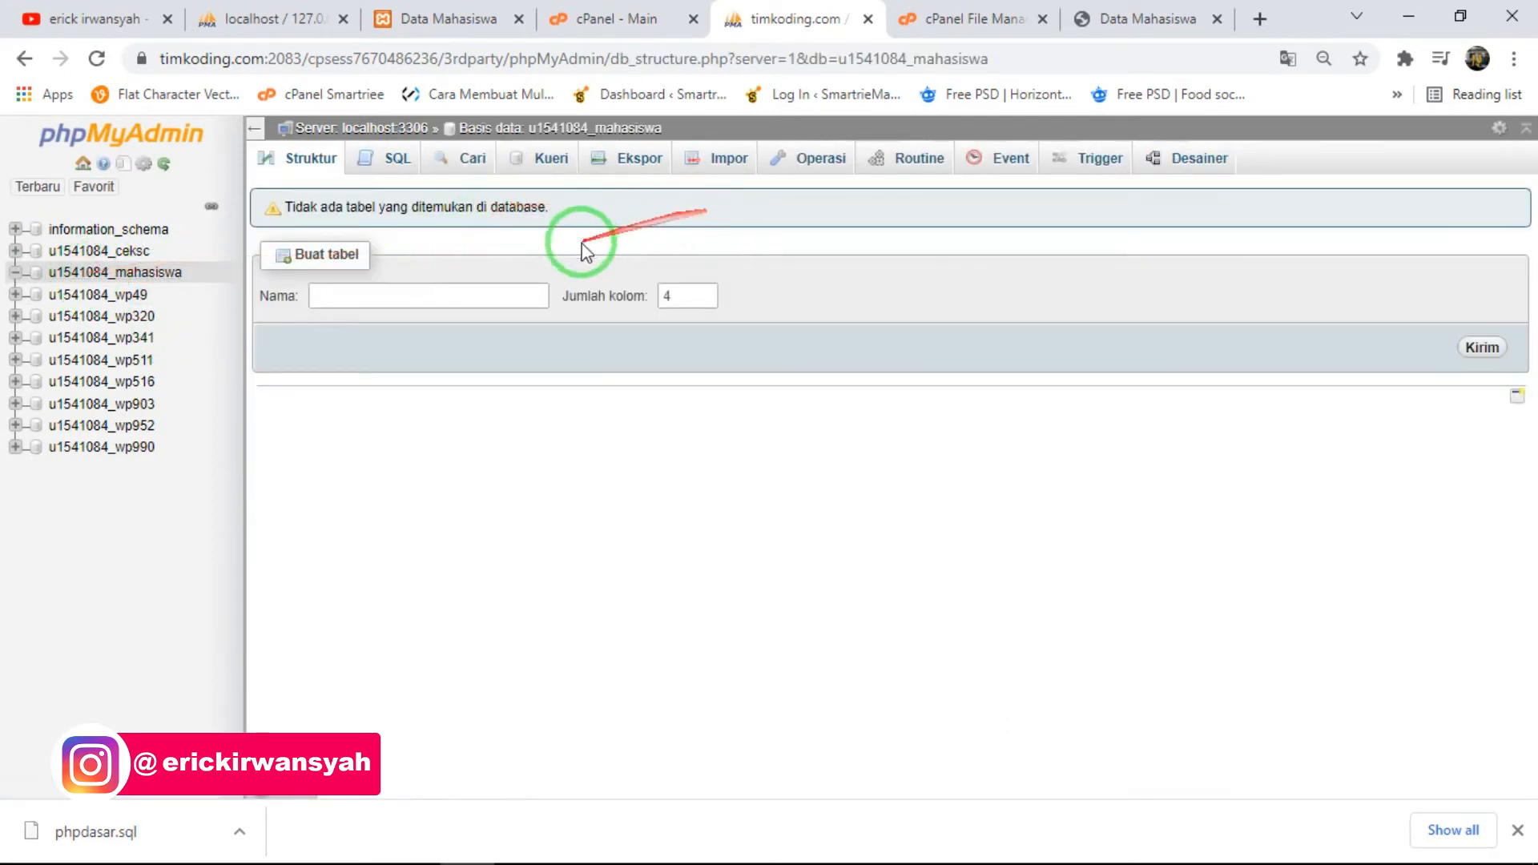
click(727, 158)
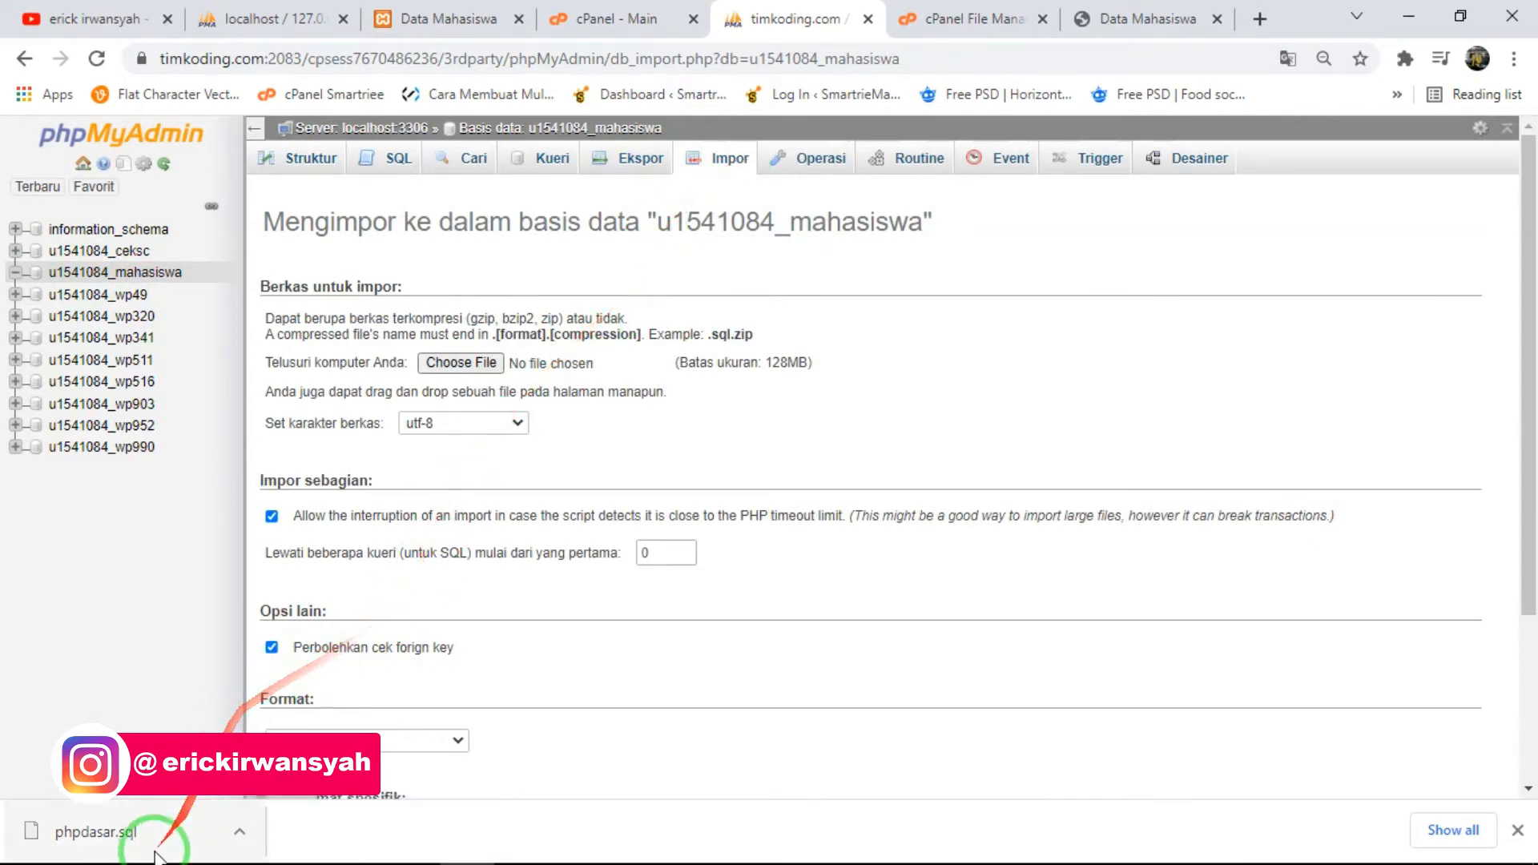
drag(120, 837, 513, 368)
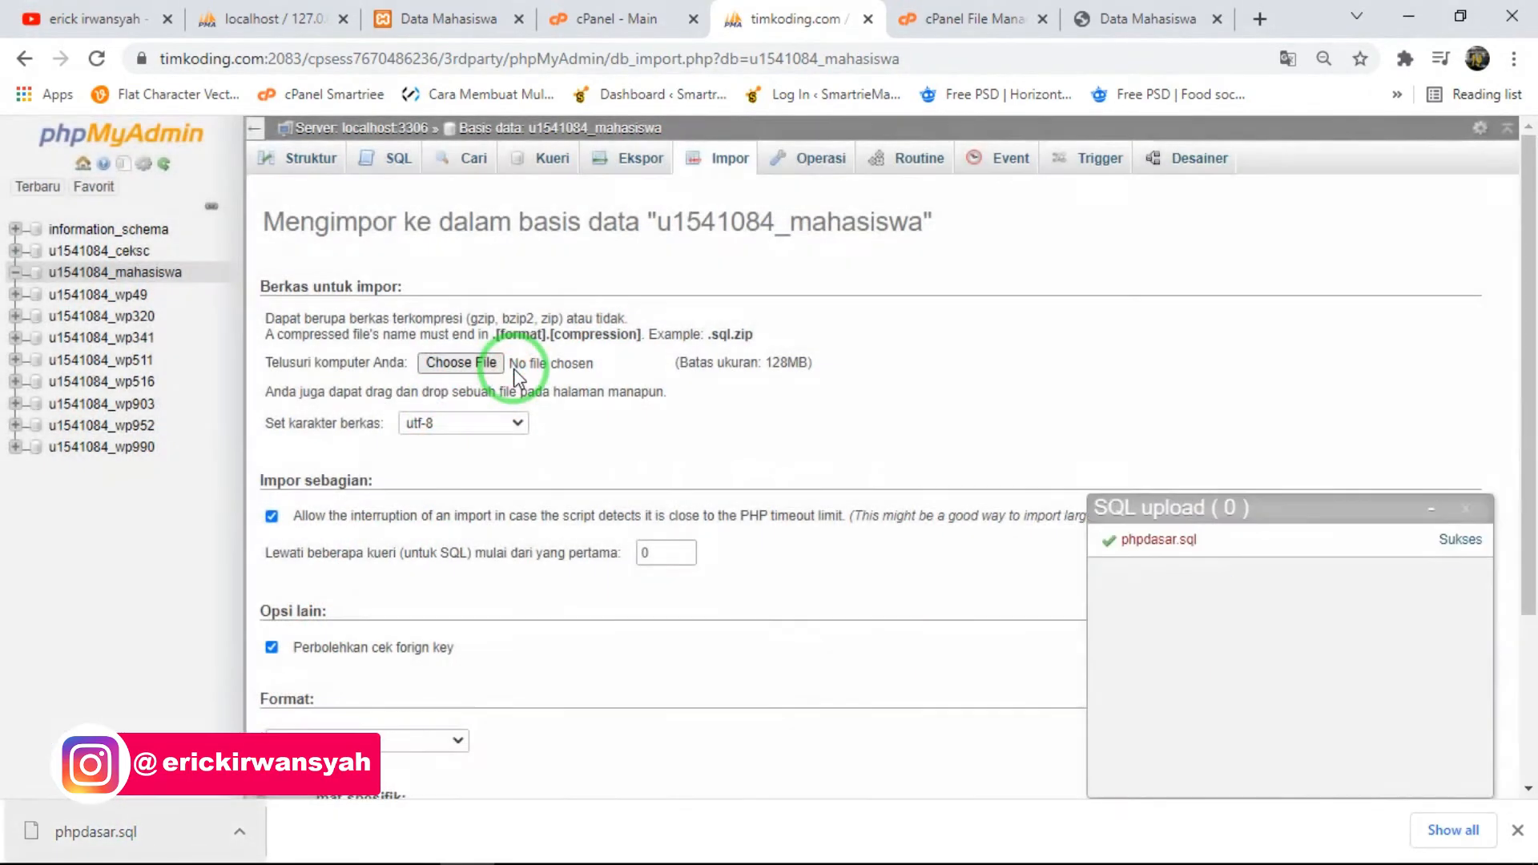
click(1465, 511)
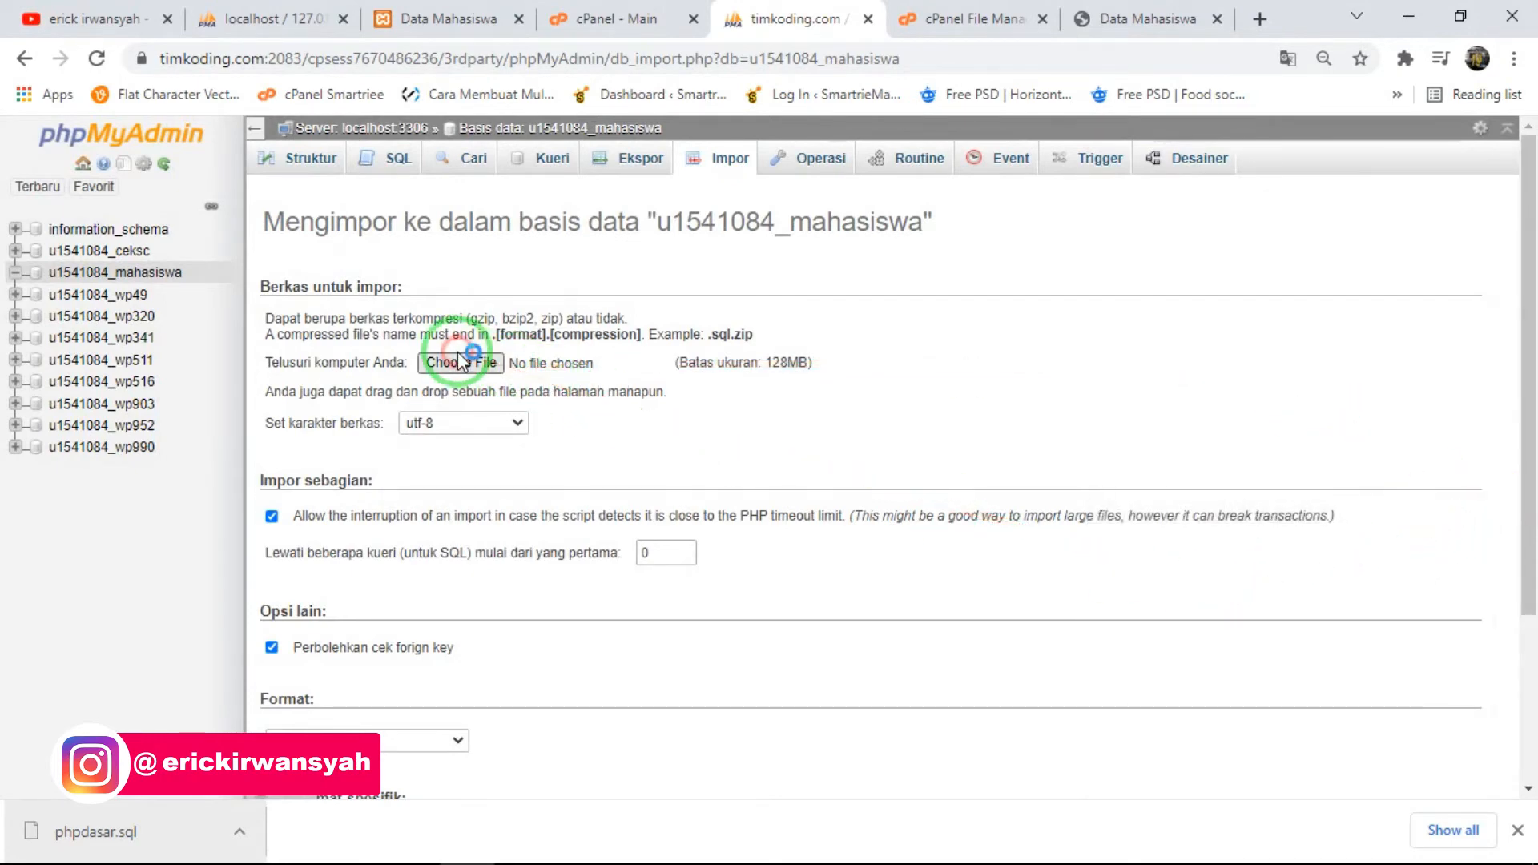
- Choose phpdasar.sql from the Downloads folder as the file to import into the mahasiswa database
click(462, 362)
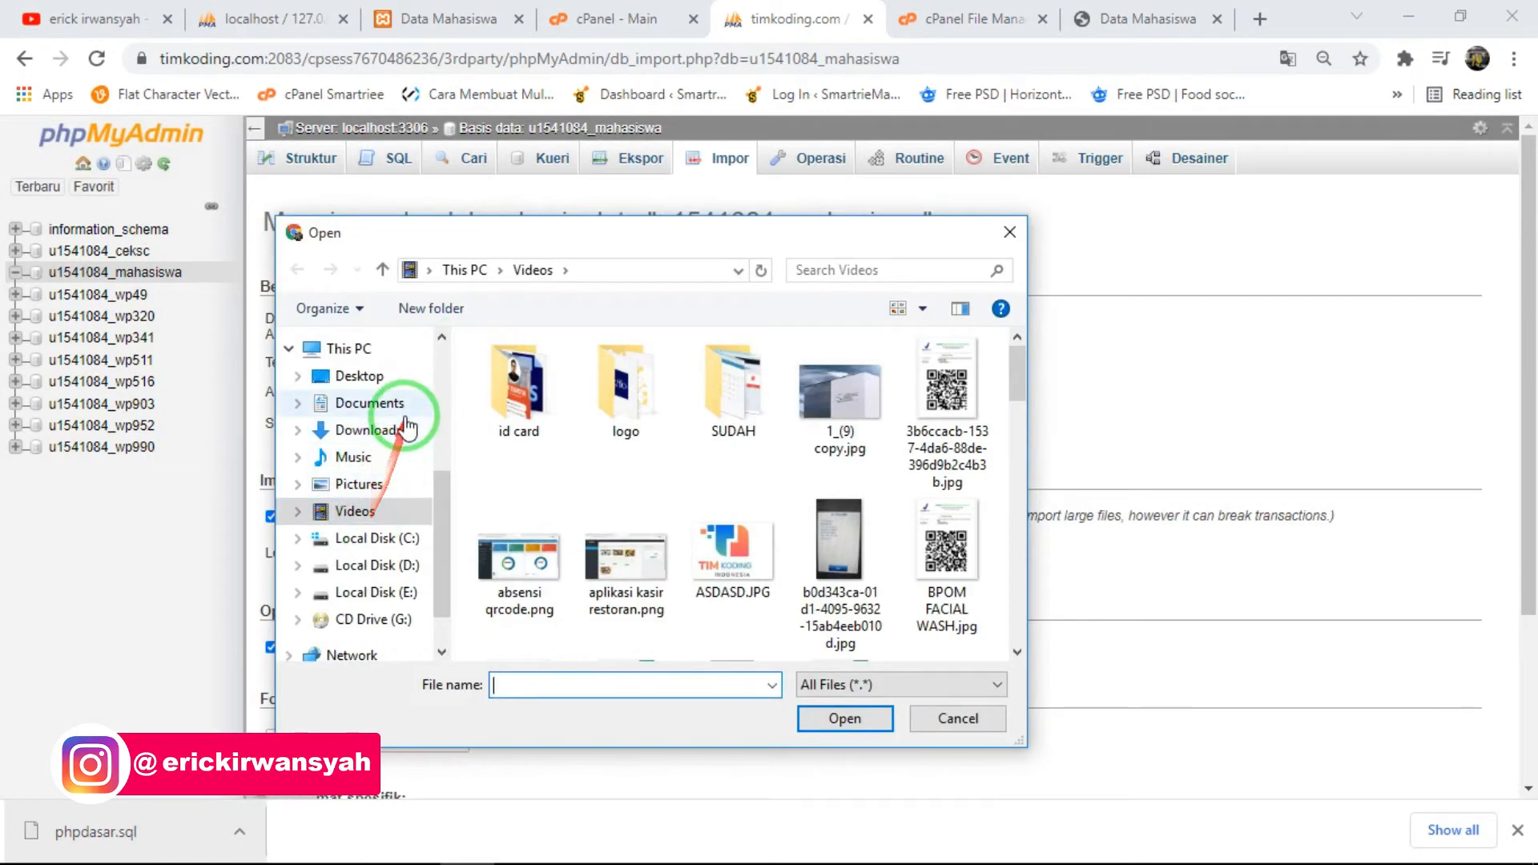
click(367, 448)
scroll(817, 481, down, 5)
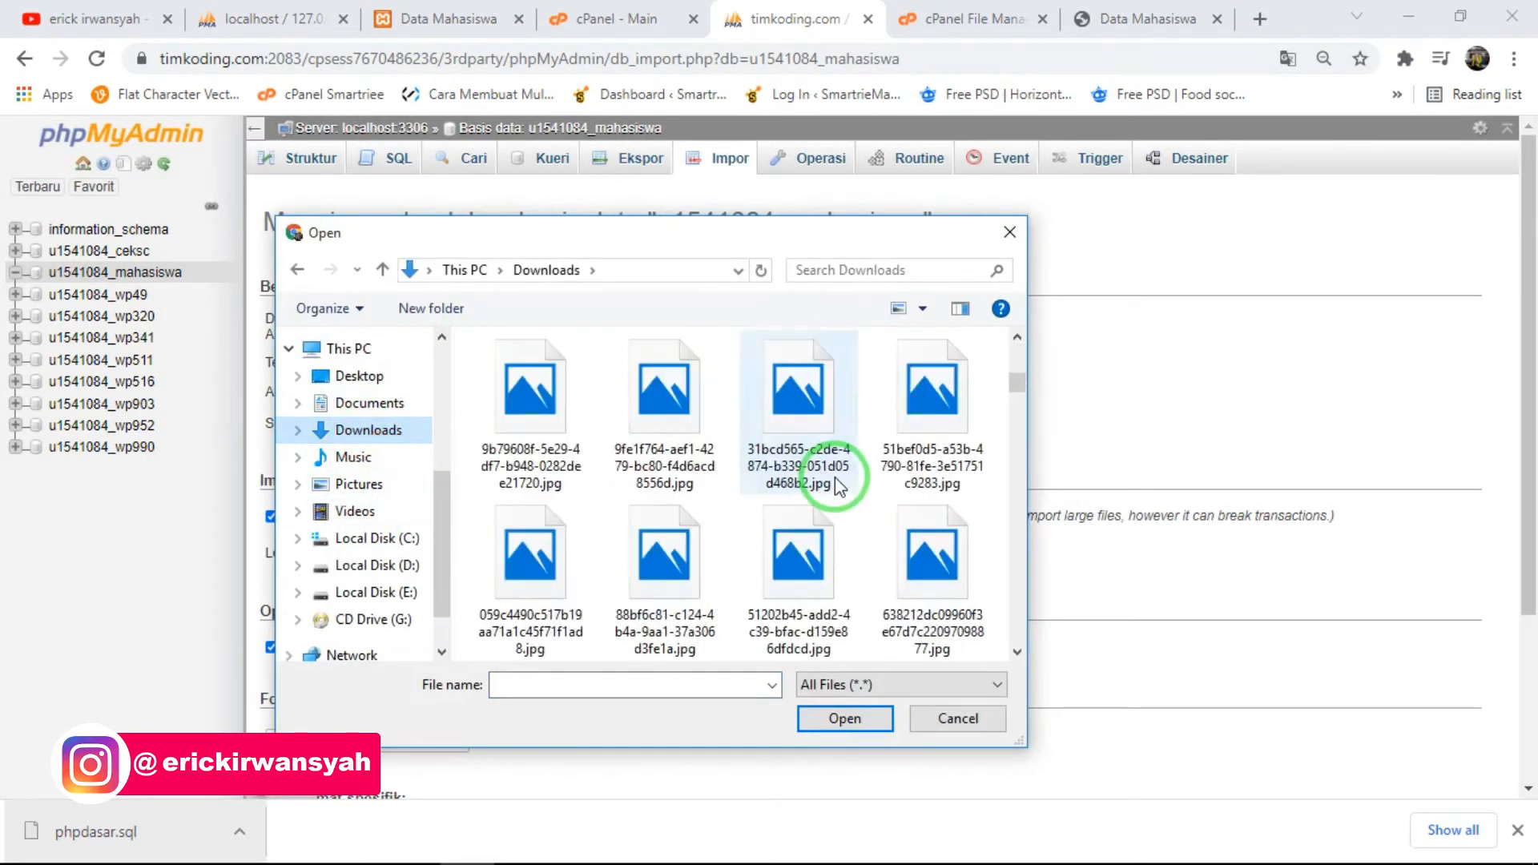
scroll(817, 480, up, 4)
click(821, 500)
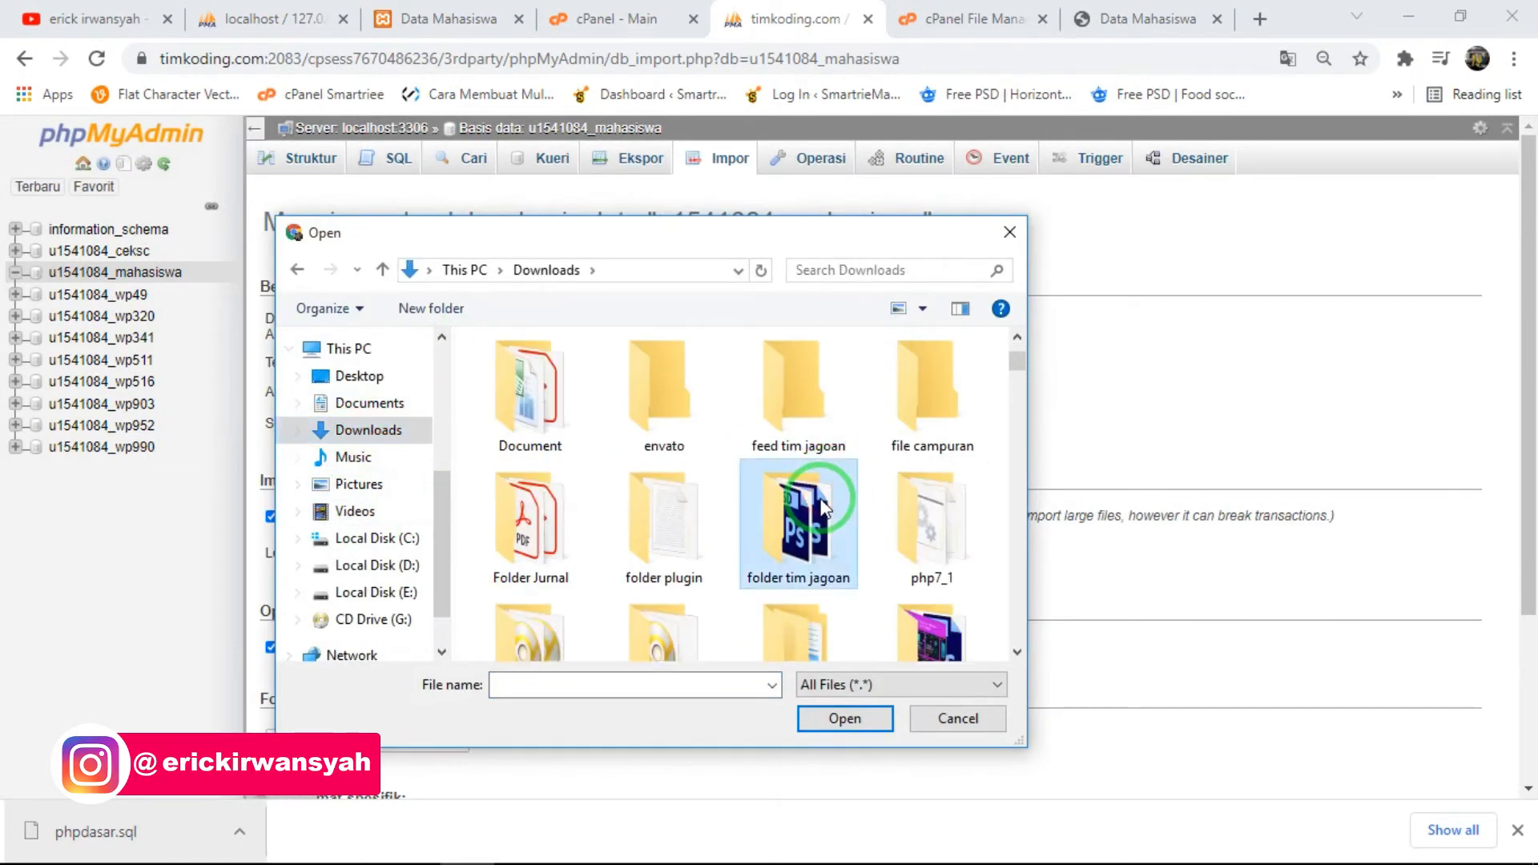
key(Right)
click(802, 549)
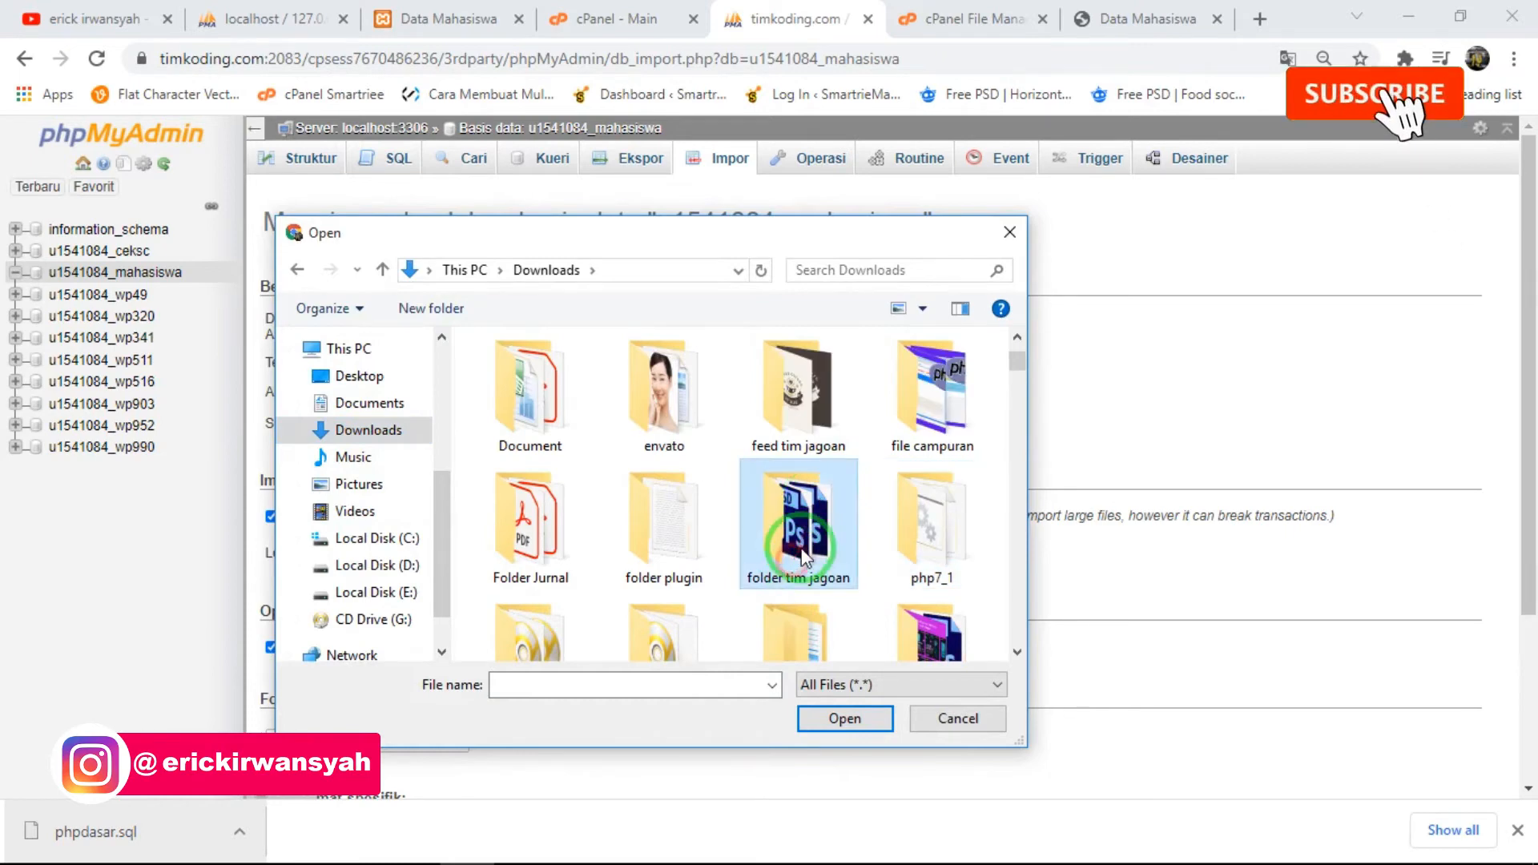
key(p)
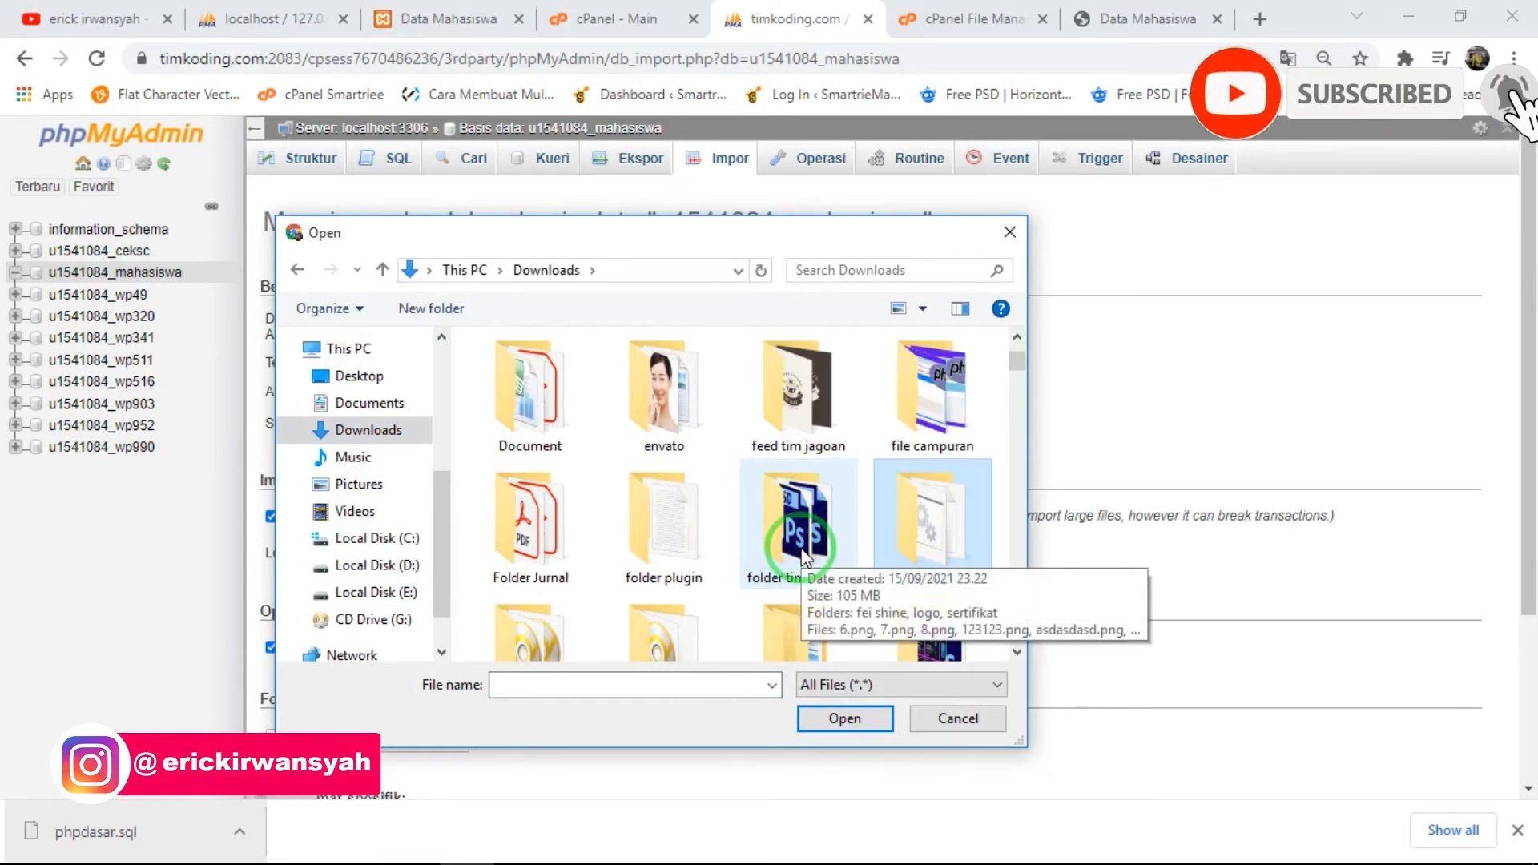
key(p)
key(h)
key(p)
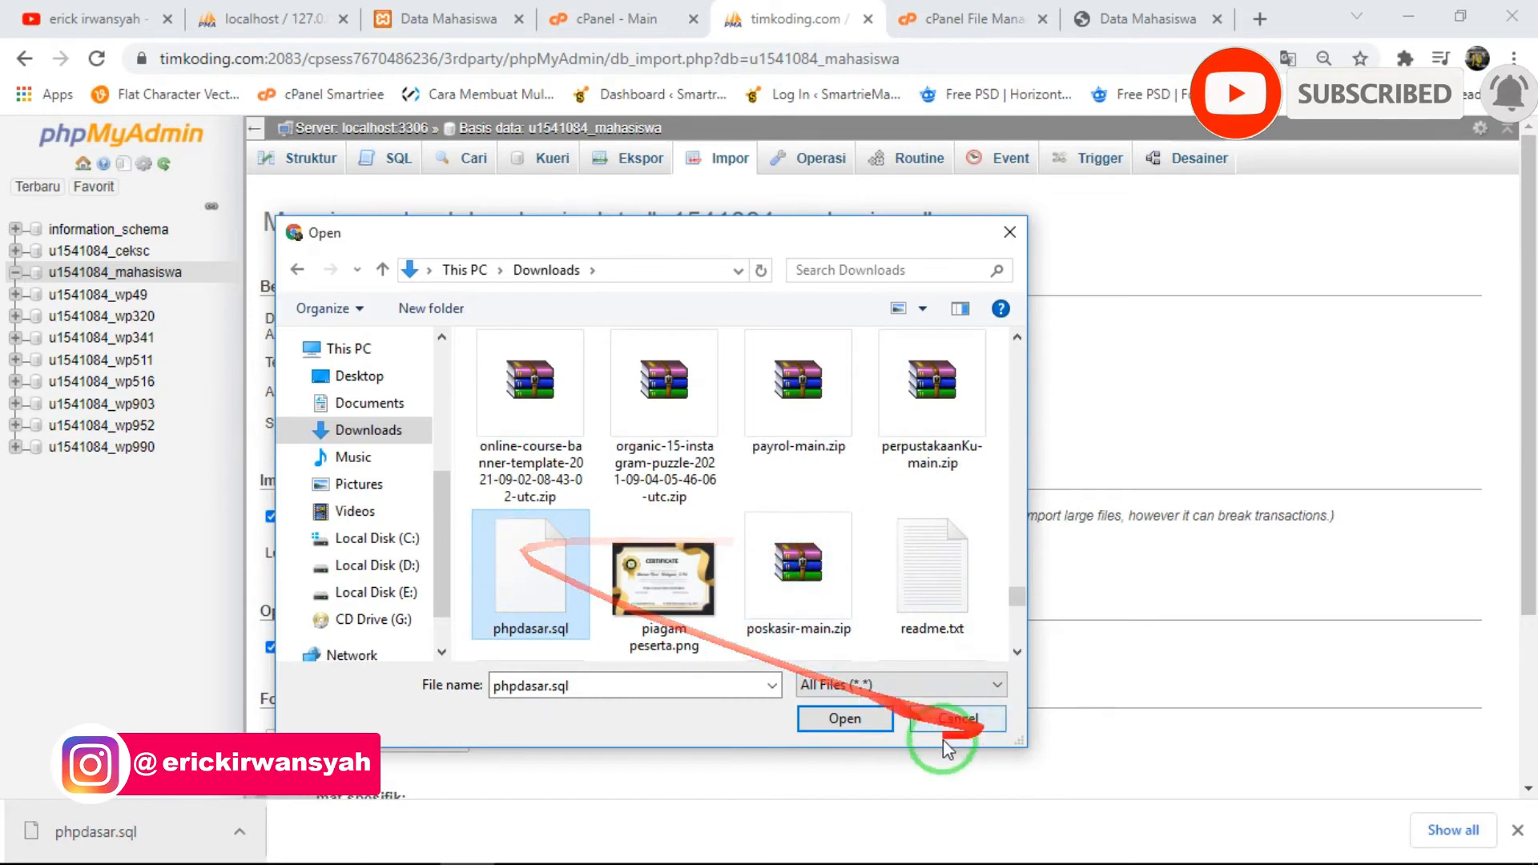
click(859, 719)
- Close the browser's download bar and try to import the chosen phpdasar.sql in SQL format
scroll(1255, 546, down, 3)
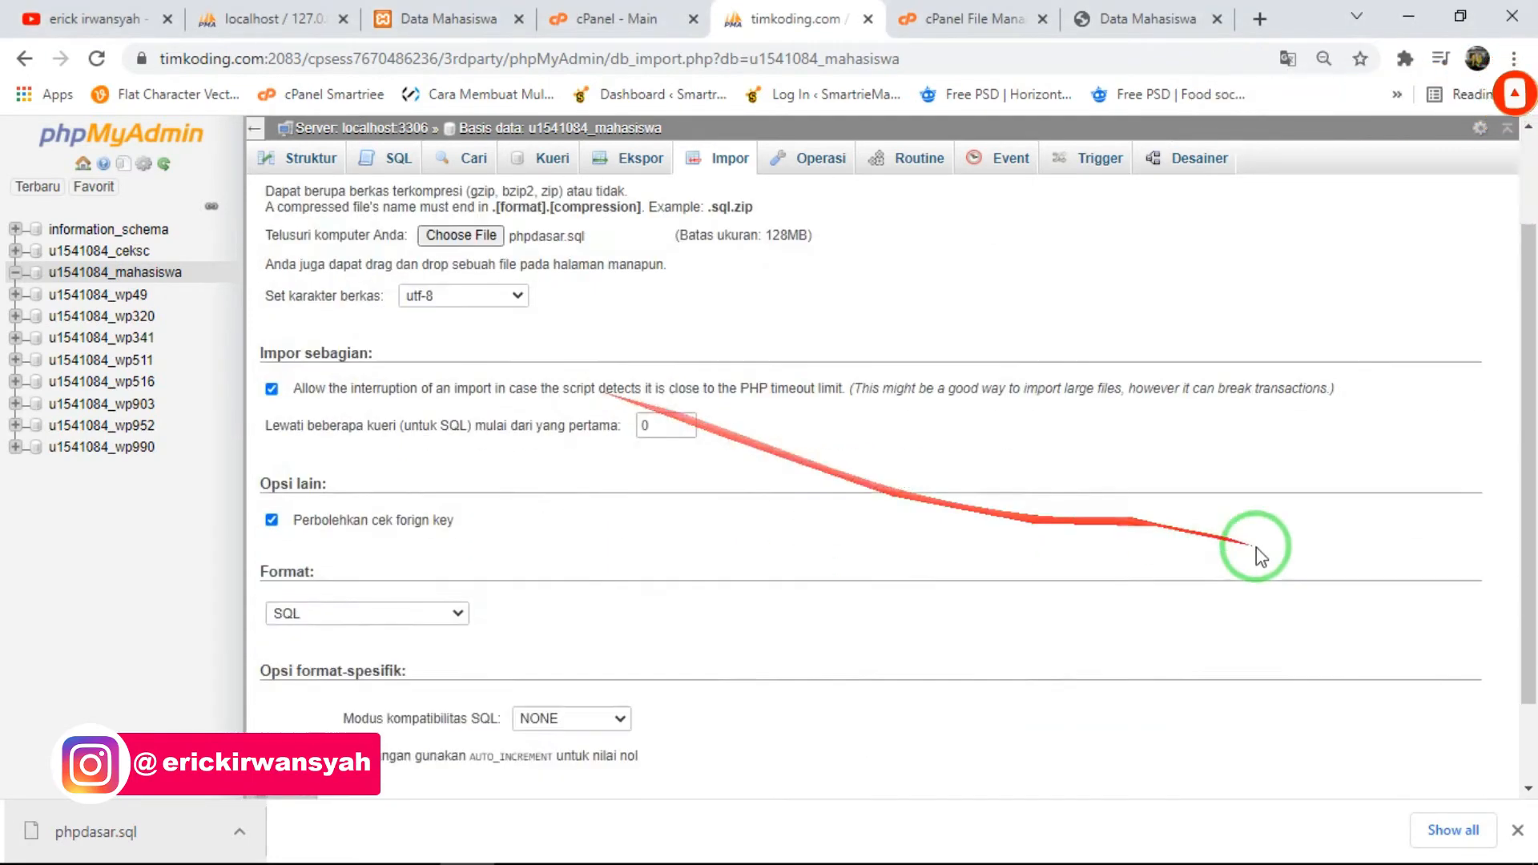
click(1517, 830)
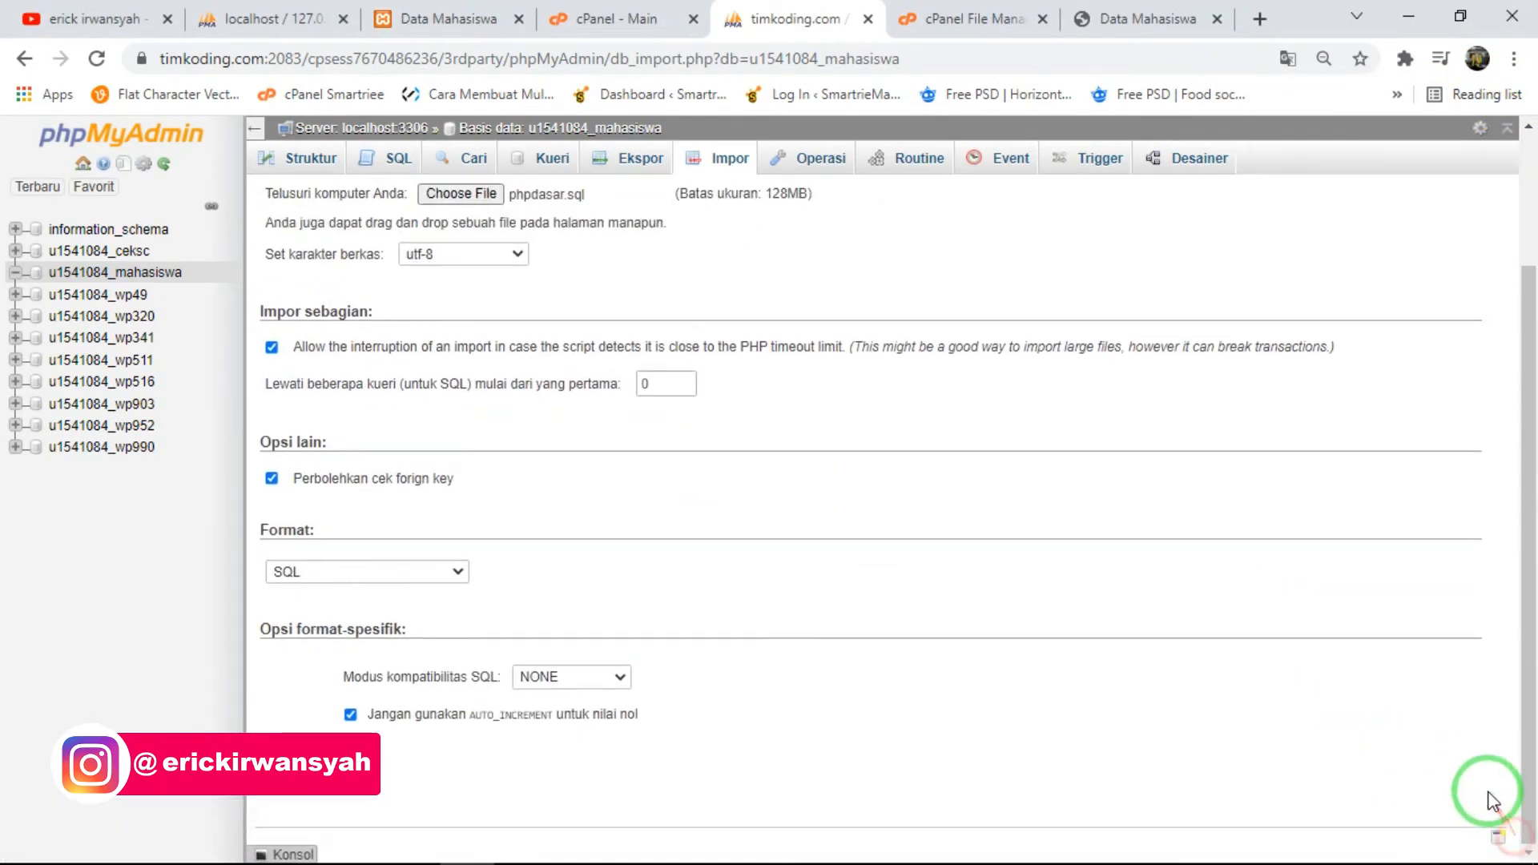
click(306, 790)
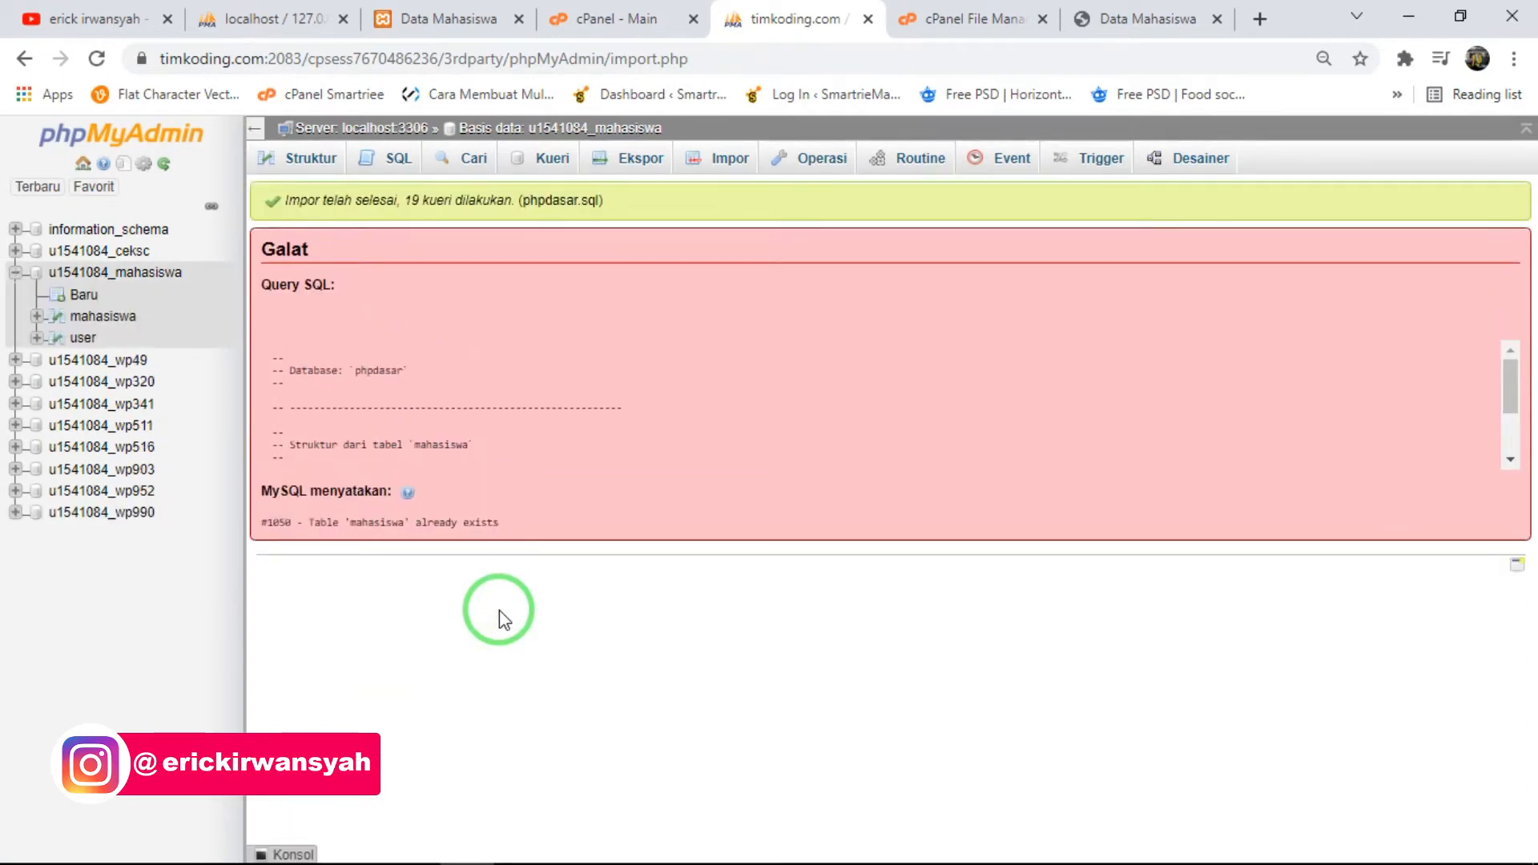
- Browse the mahasiswa and user tables in the online database to check their imported records
click(121, 318)
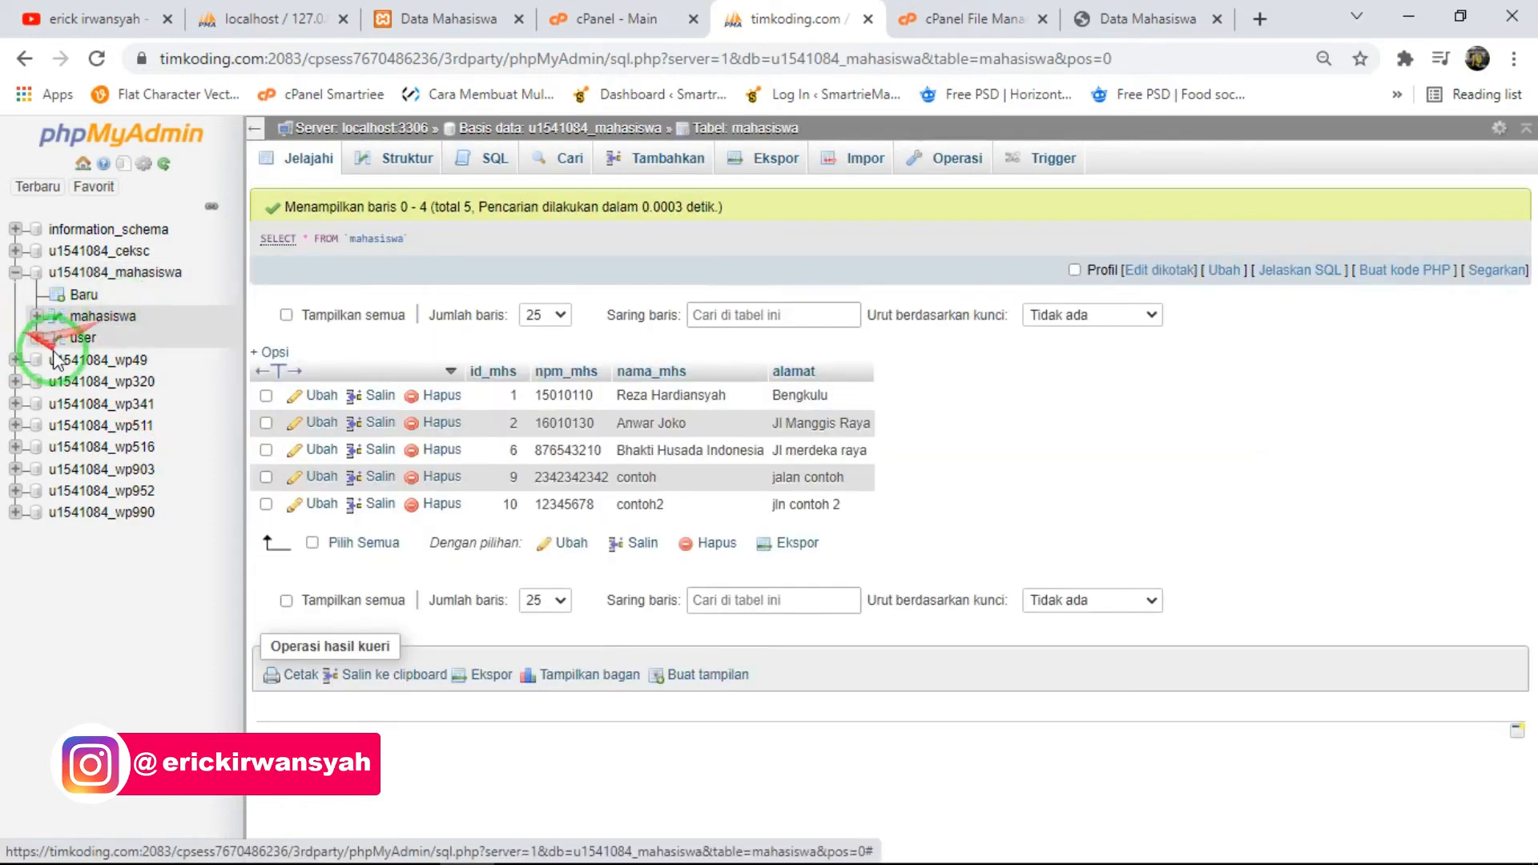
click(78, 340)
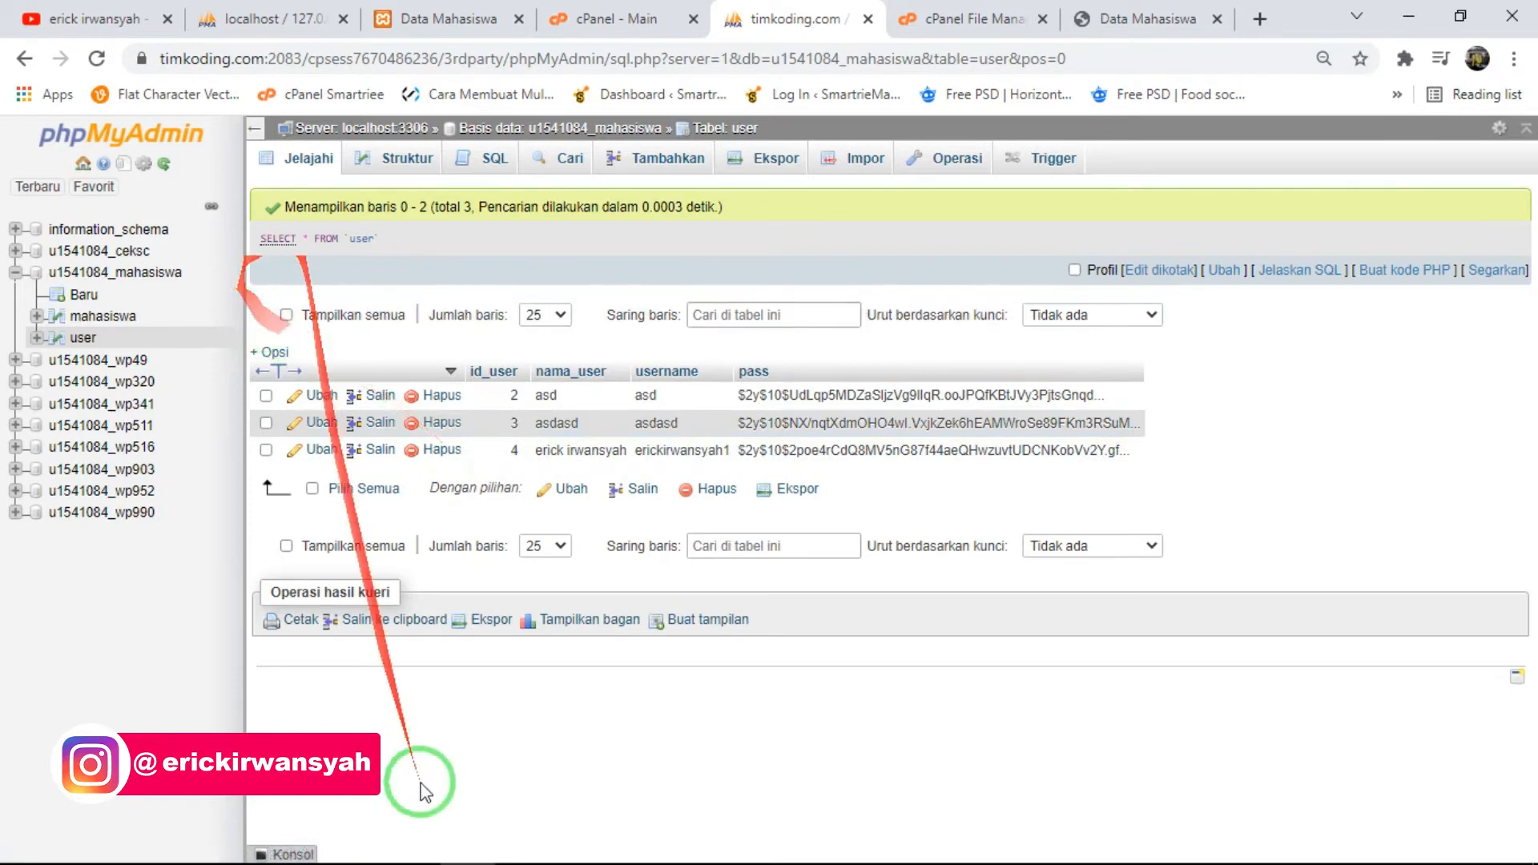
- Go back to the File Manager and open koneksi.php from the seriesphp folder for editing
click(951, 11)
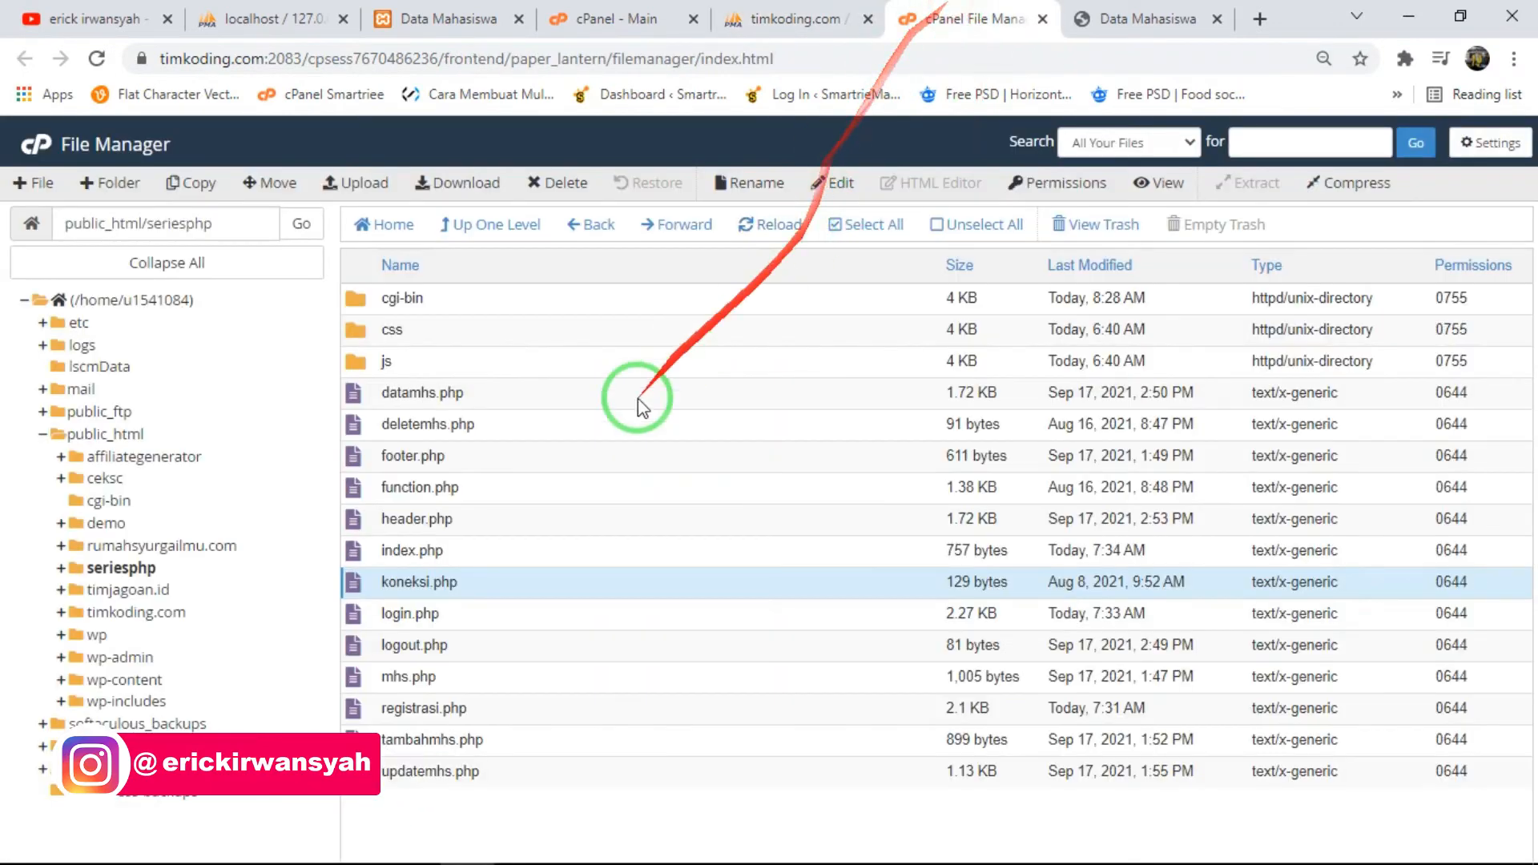
right_click(407, 583)
click(473, 654)
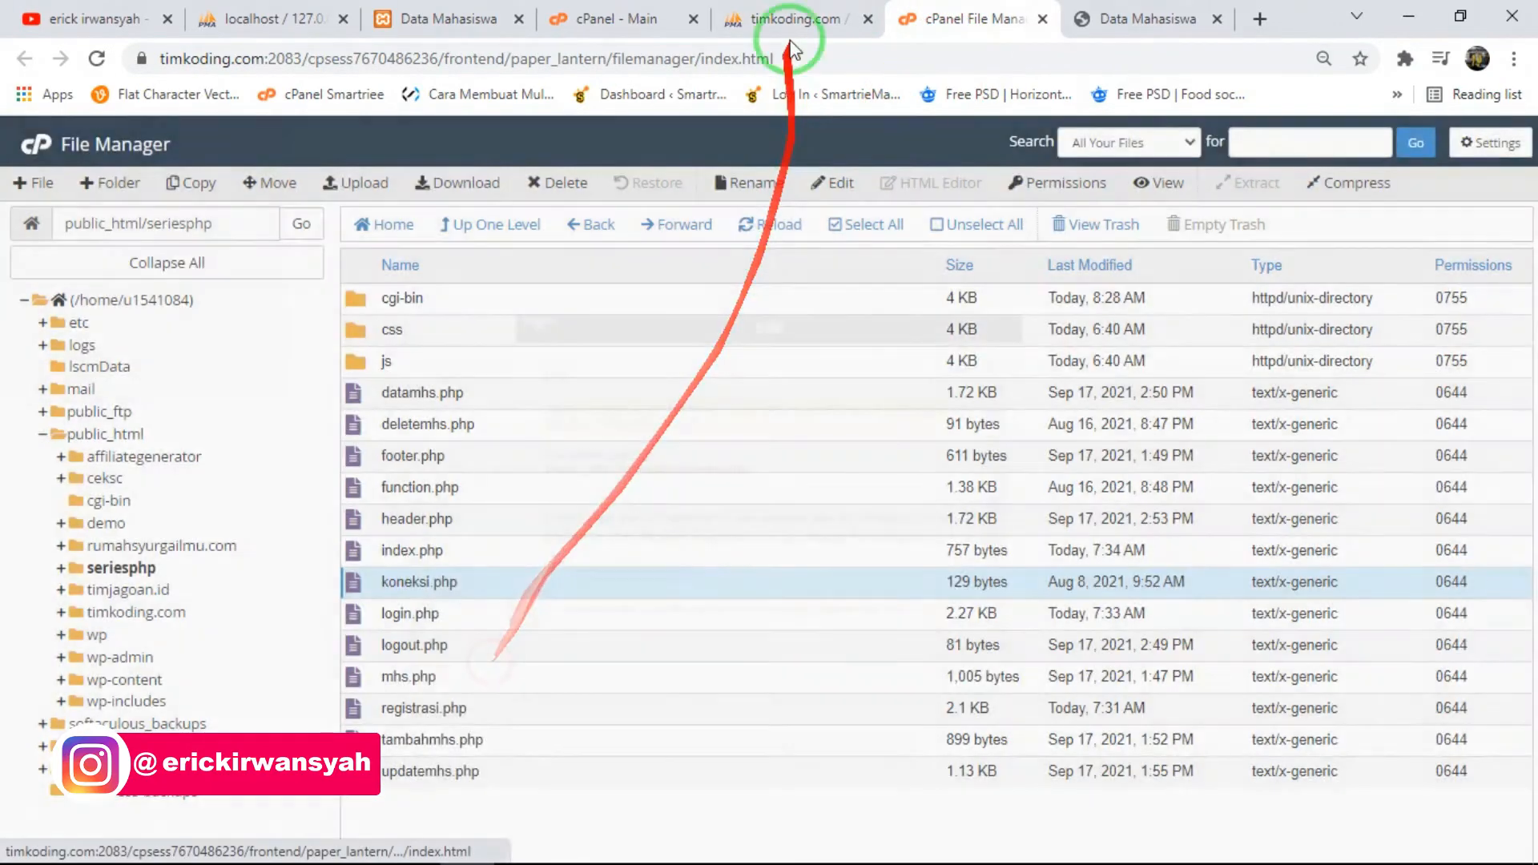
click(949, 646)
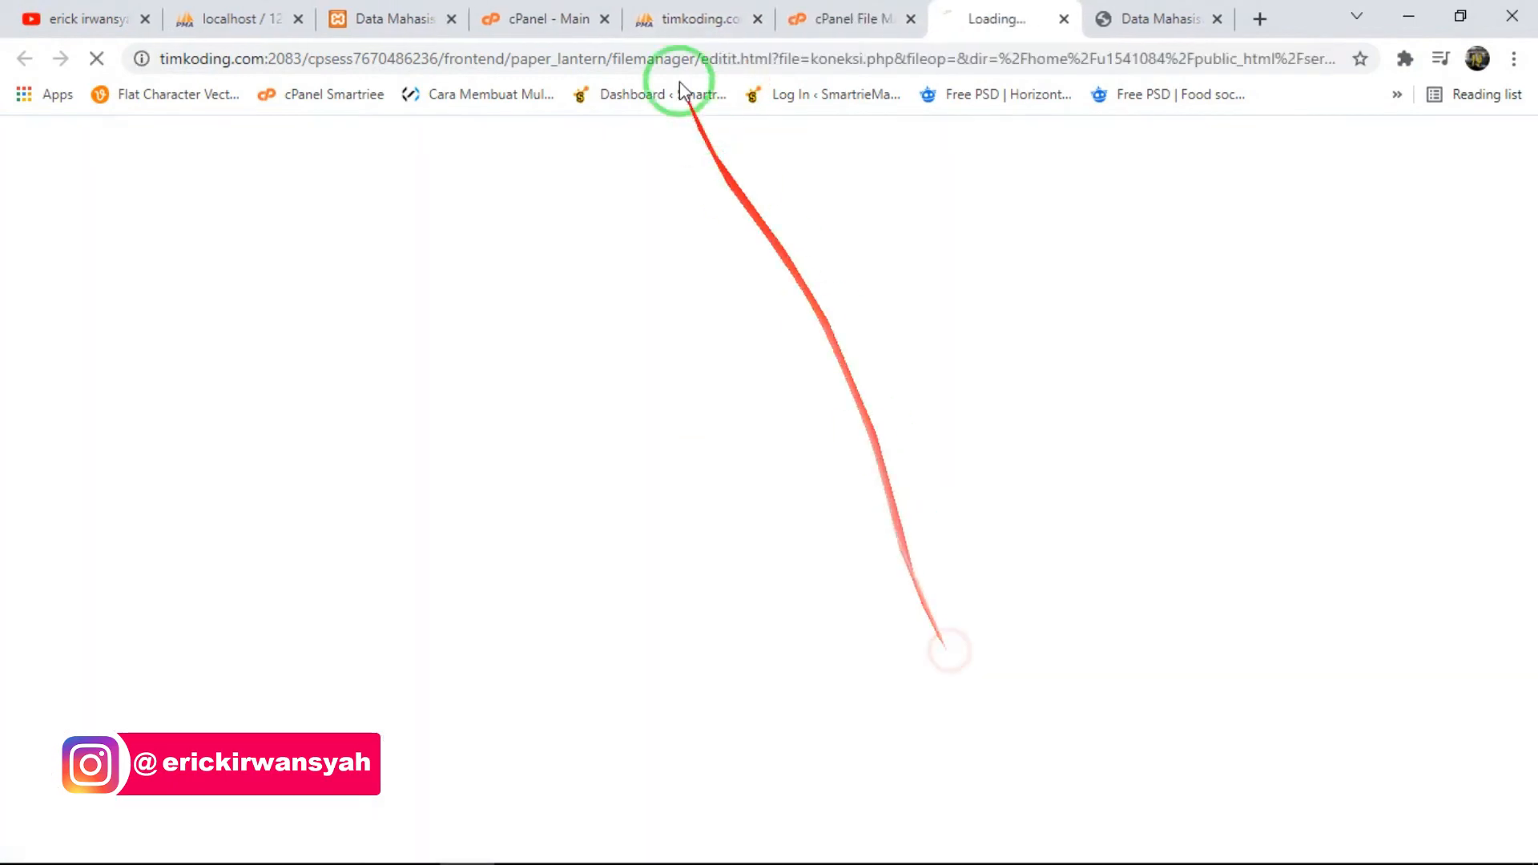
- Open cPanel's MySQL Databases page and select the root username in the connection line of koneksi.php
click(682, 19)
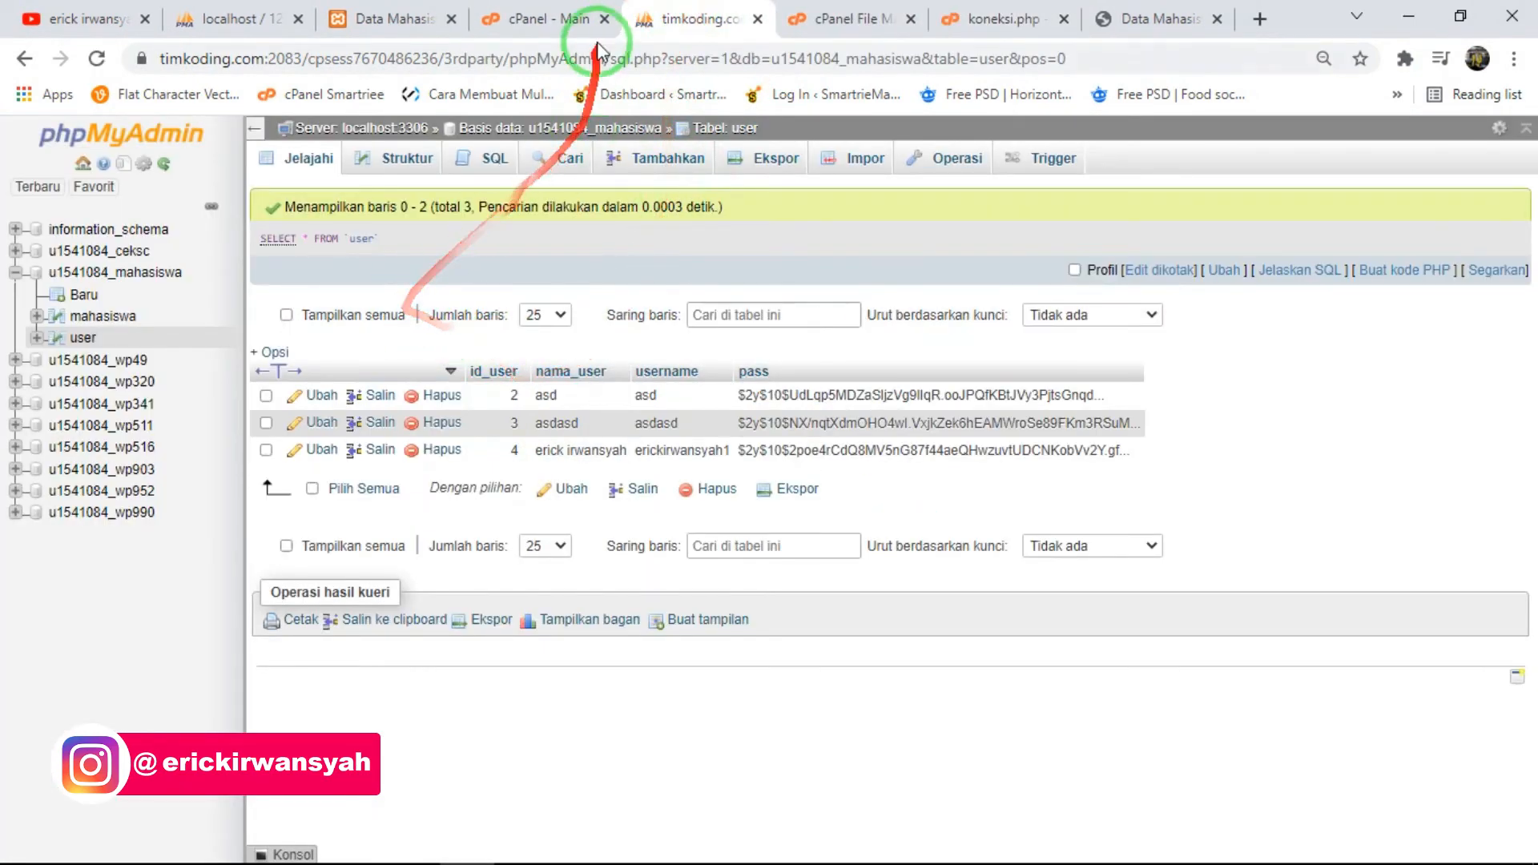
click(544, 19)
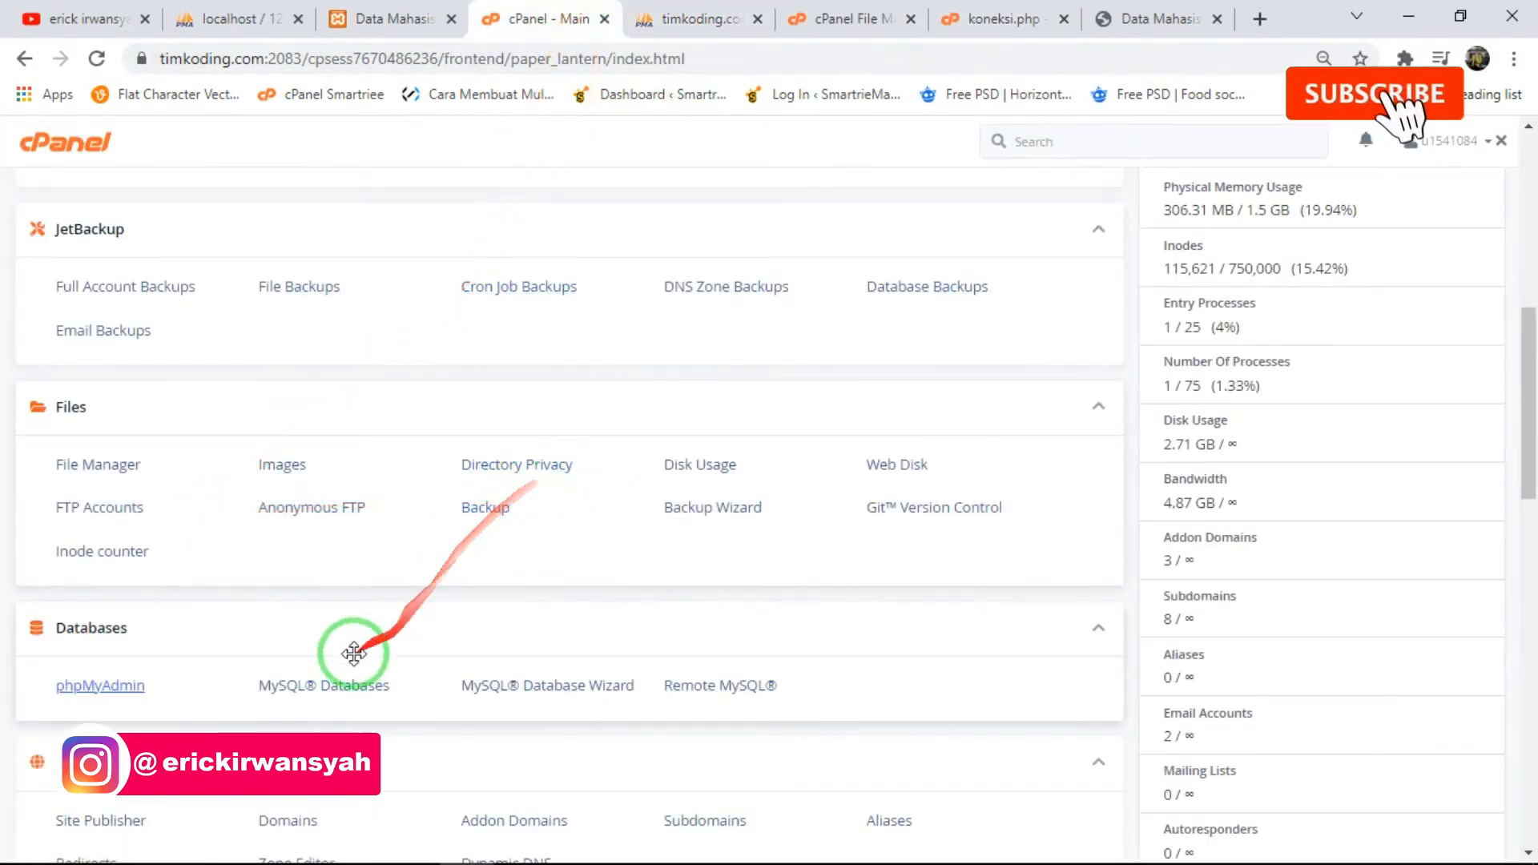
click(346, 686)
click(1005, 19)
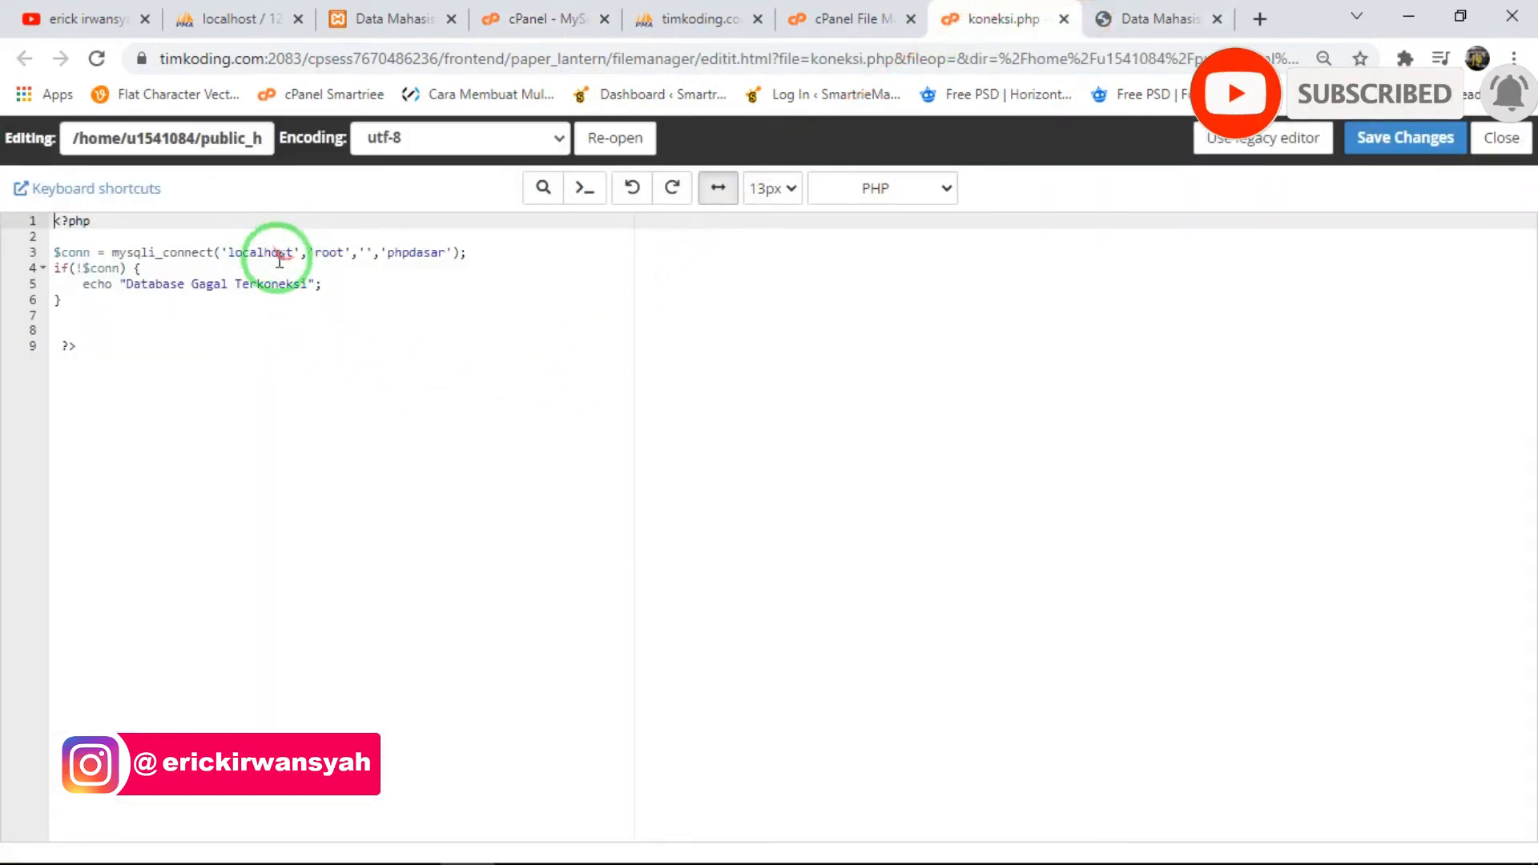
double_click(327, 253)
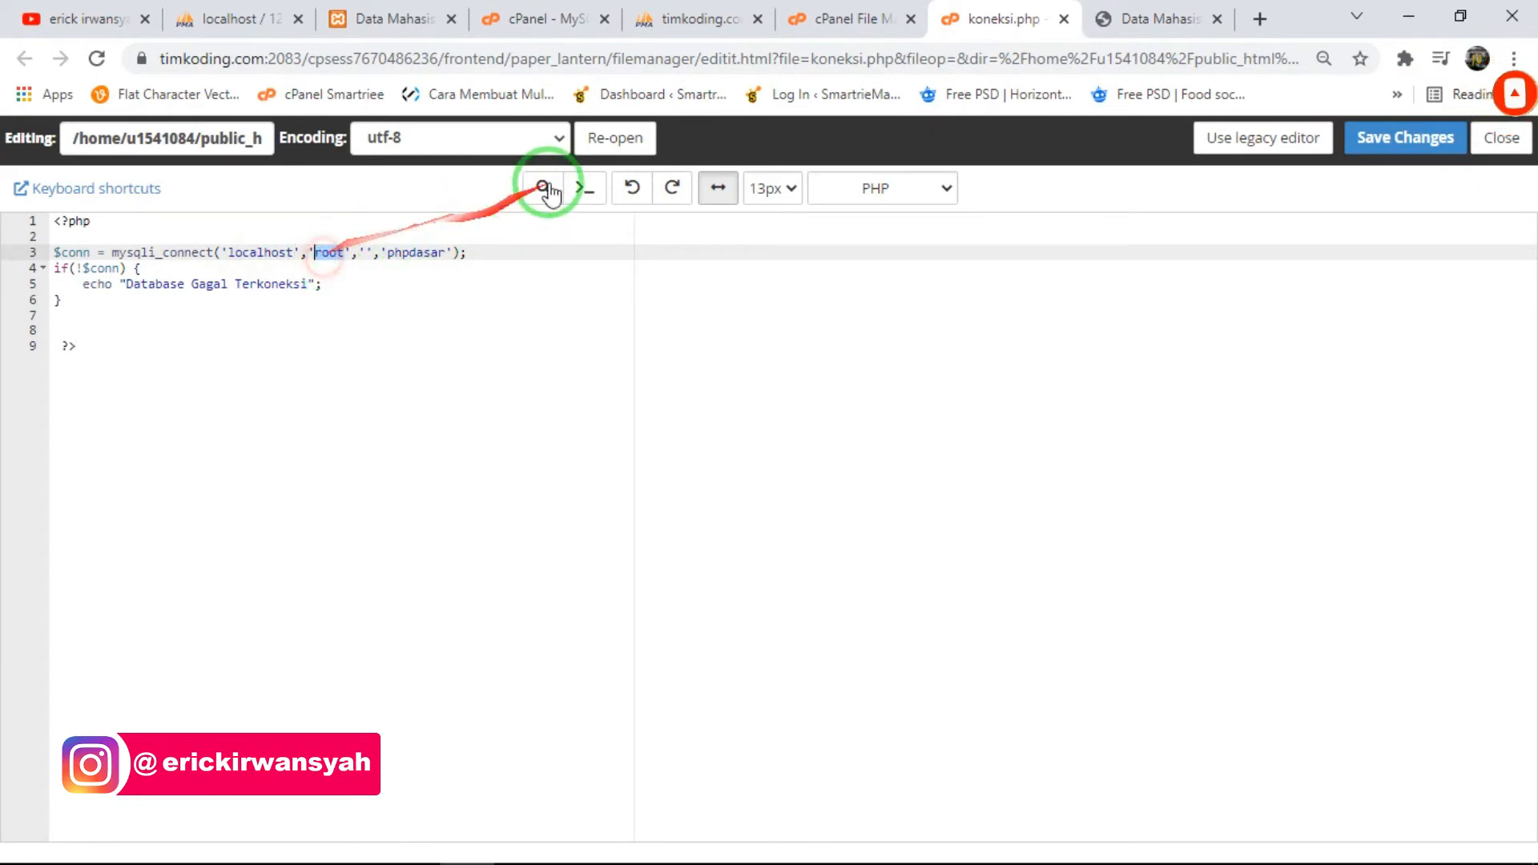
- Examine the mahasiswa database's entry among the current databases and the form for adding a new MySQL user
click(841, 19)
click(691, 8)
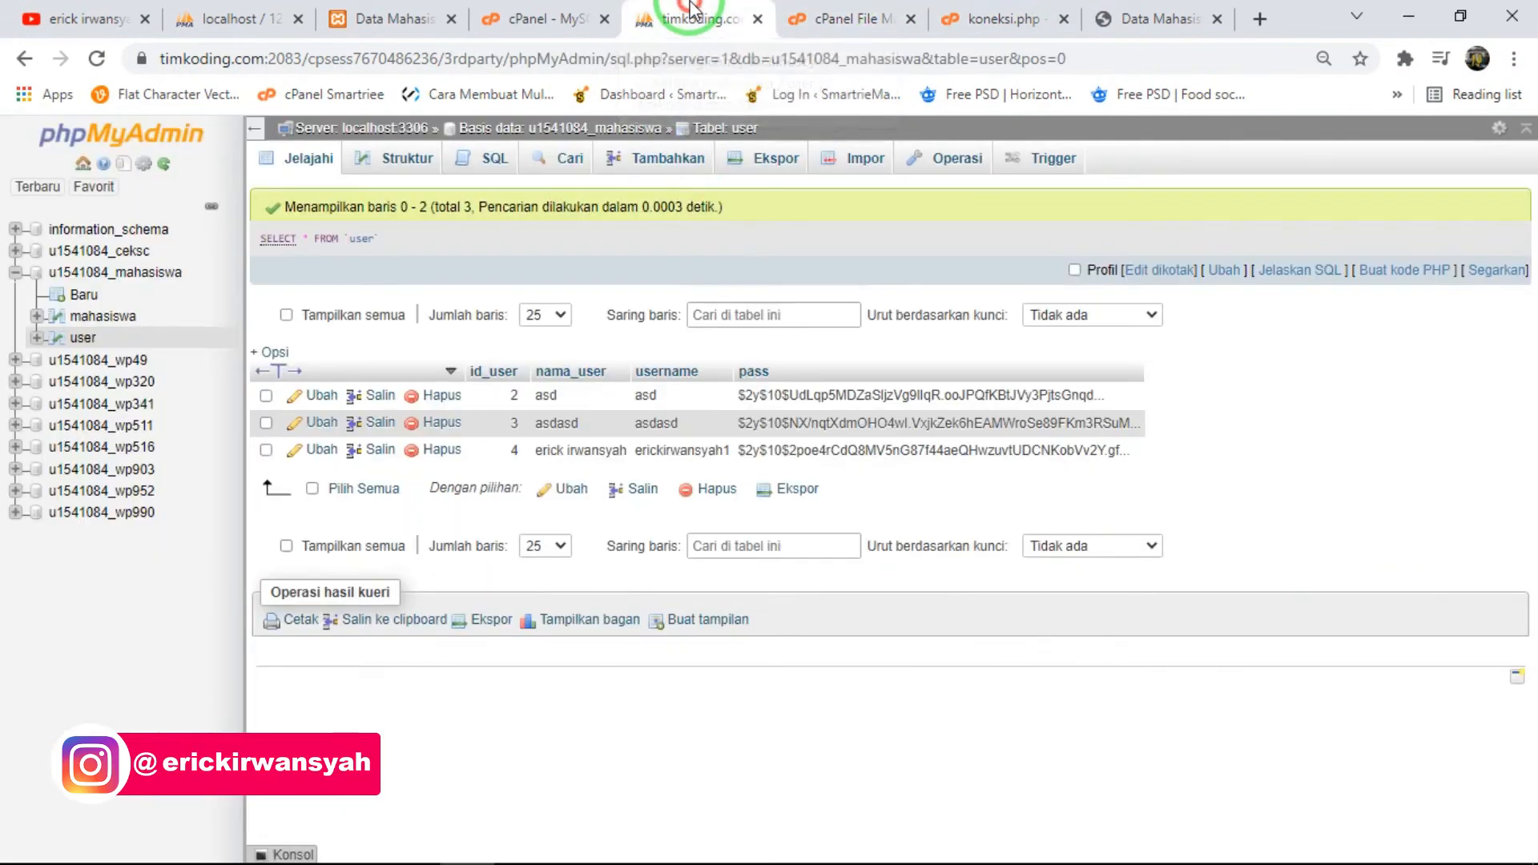
click(833, 16)
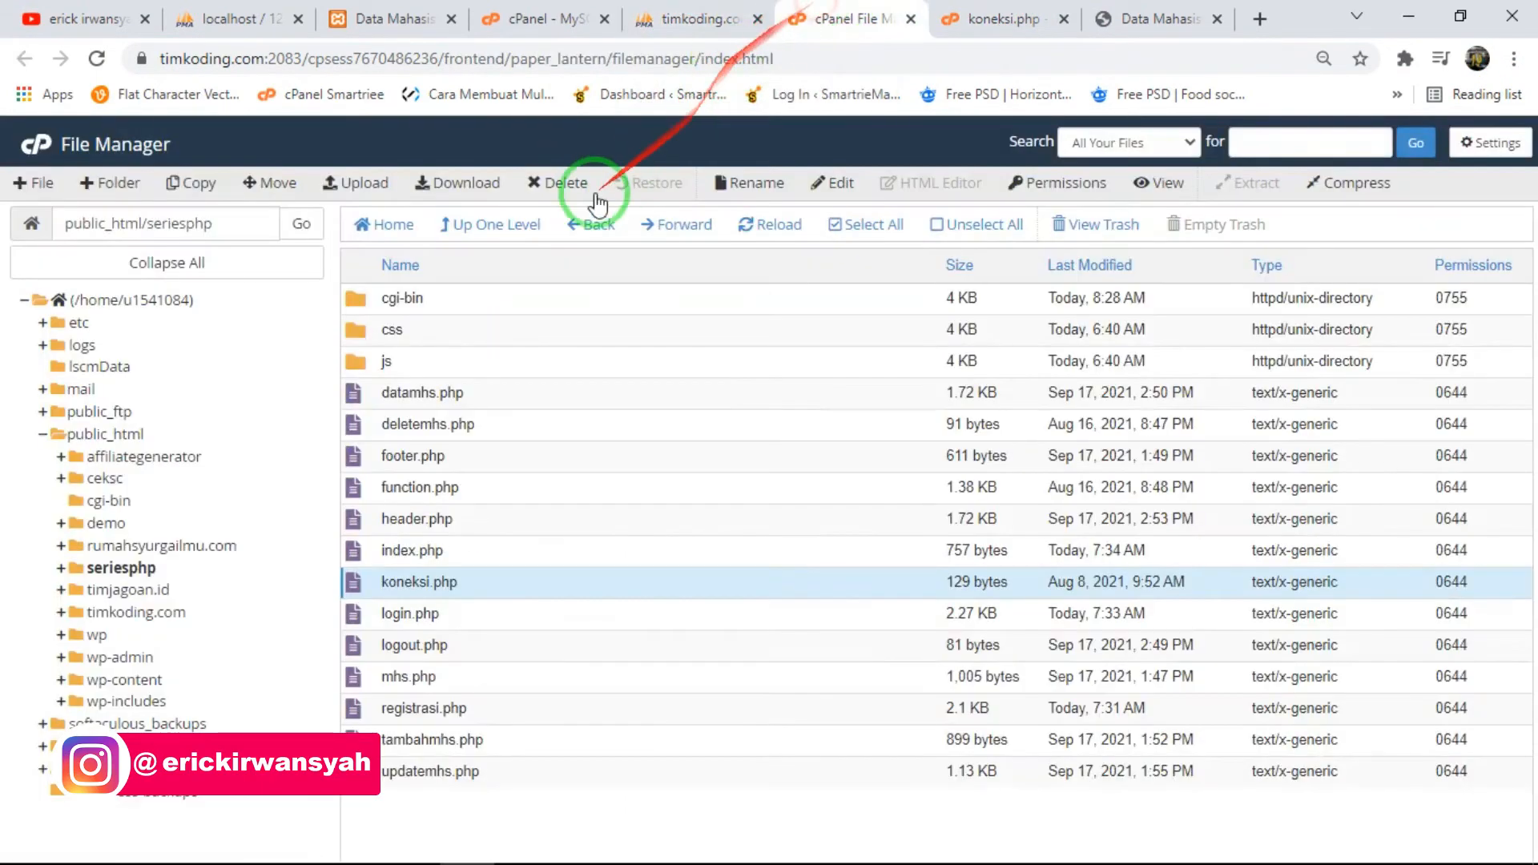
click(590, 10)
scroll(505, 505, down, 5)
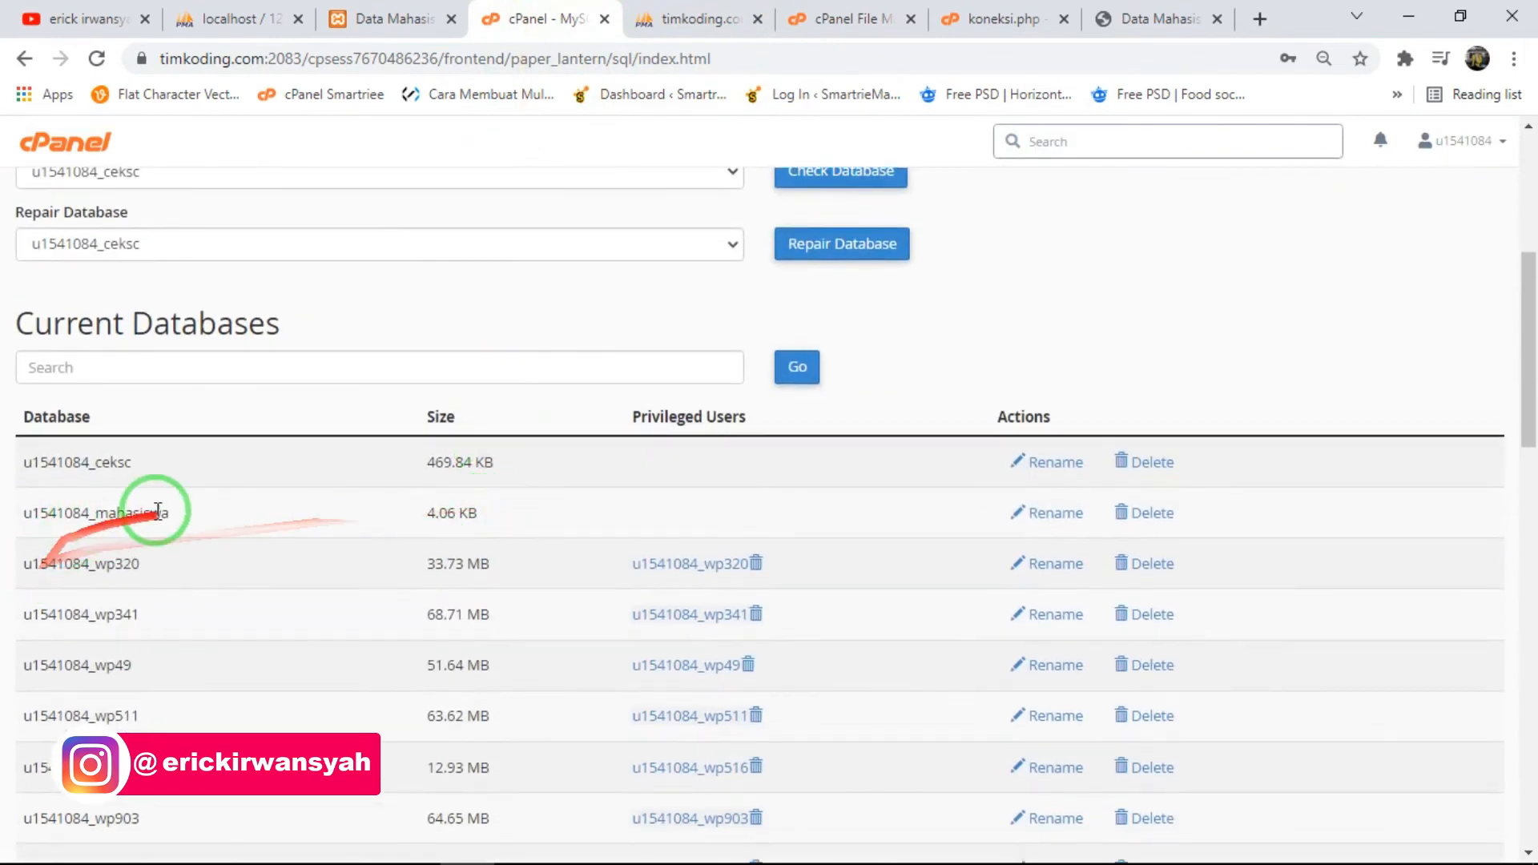
drag(176, 513, 17, 521)
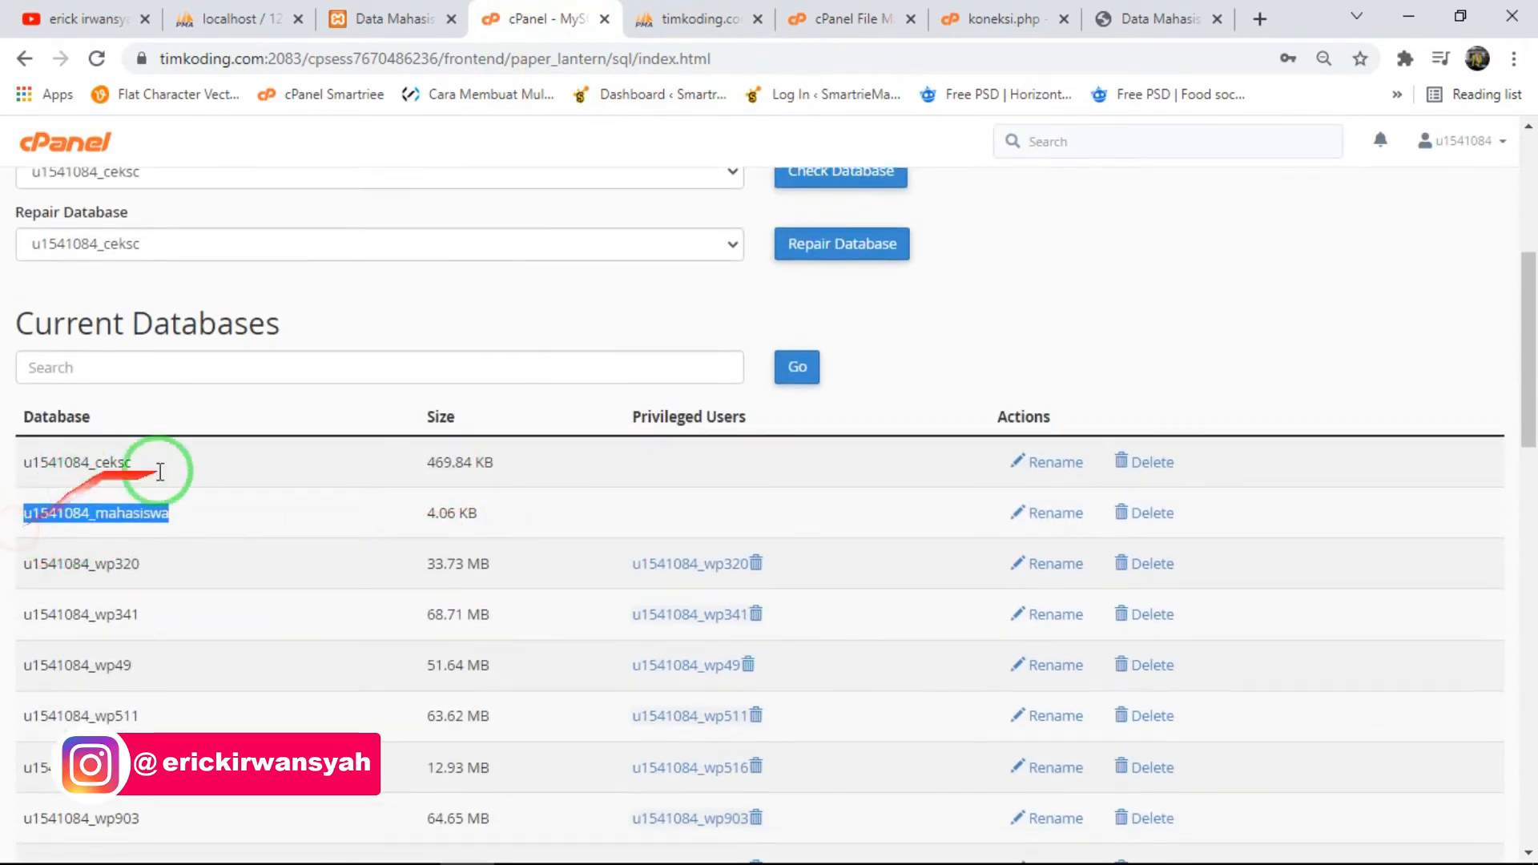
scroll(161, 472, down, 10)
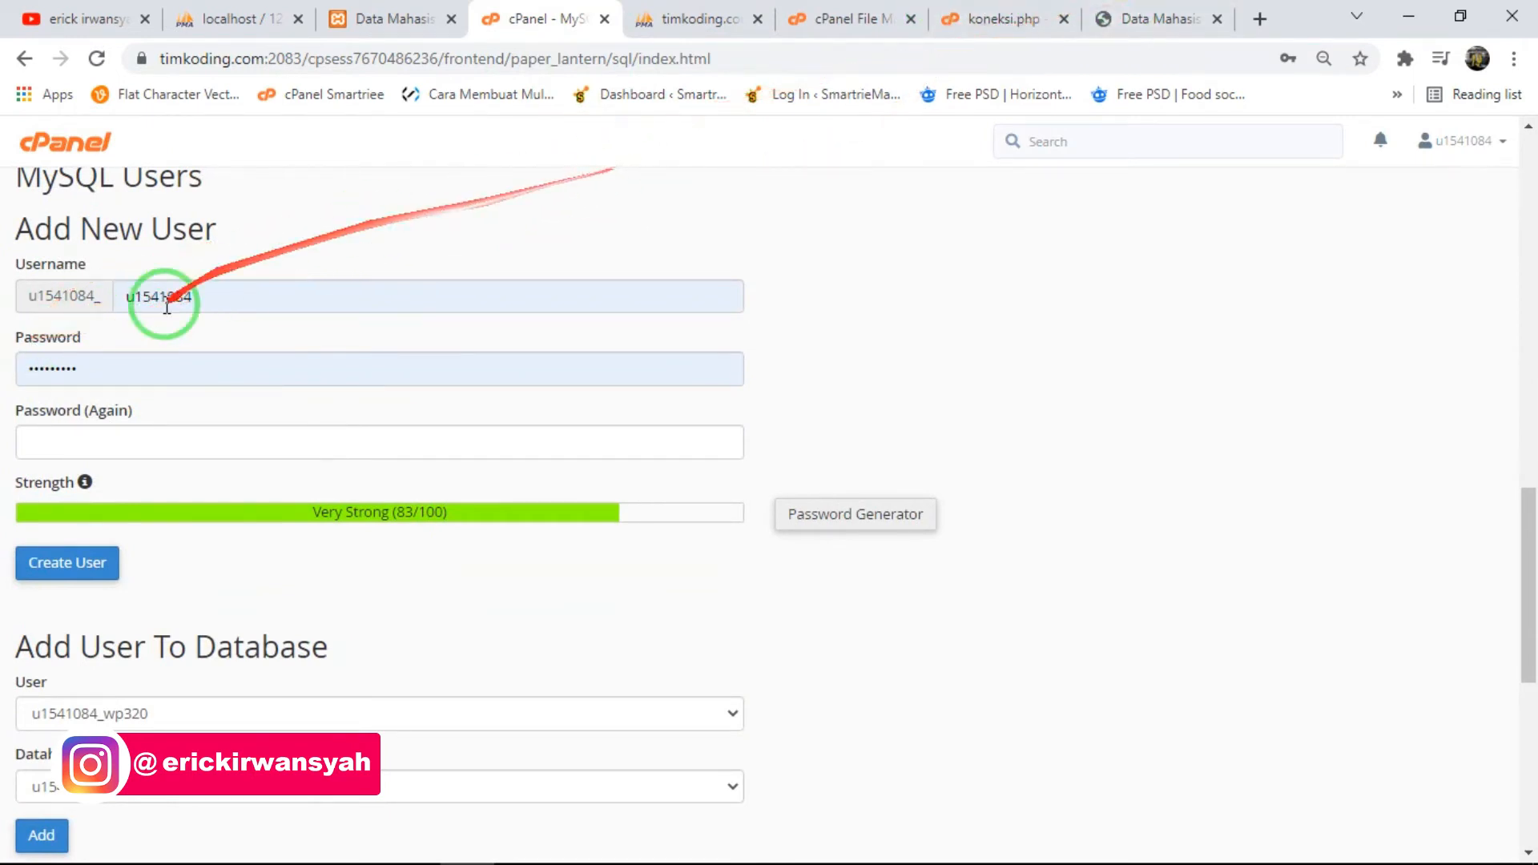
- Compare the connection line in koneksi.php with the mahasiswa database's name and privileged users in the list of current databases
click(989, 18)
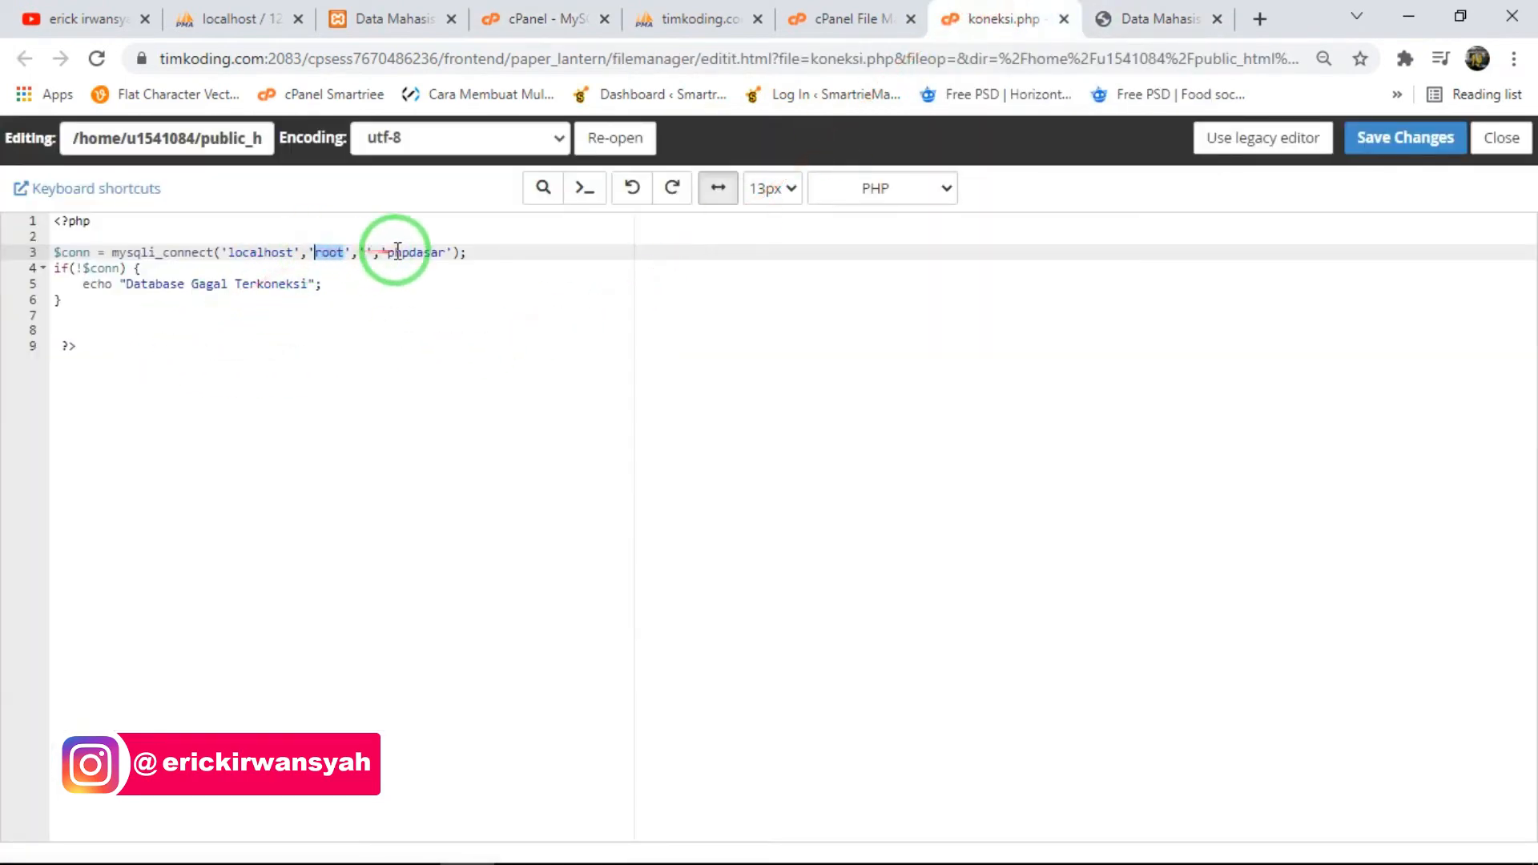
click(857, 17)
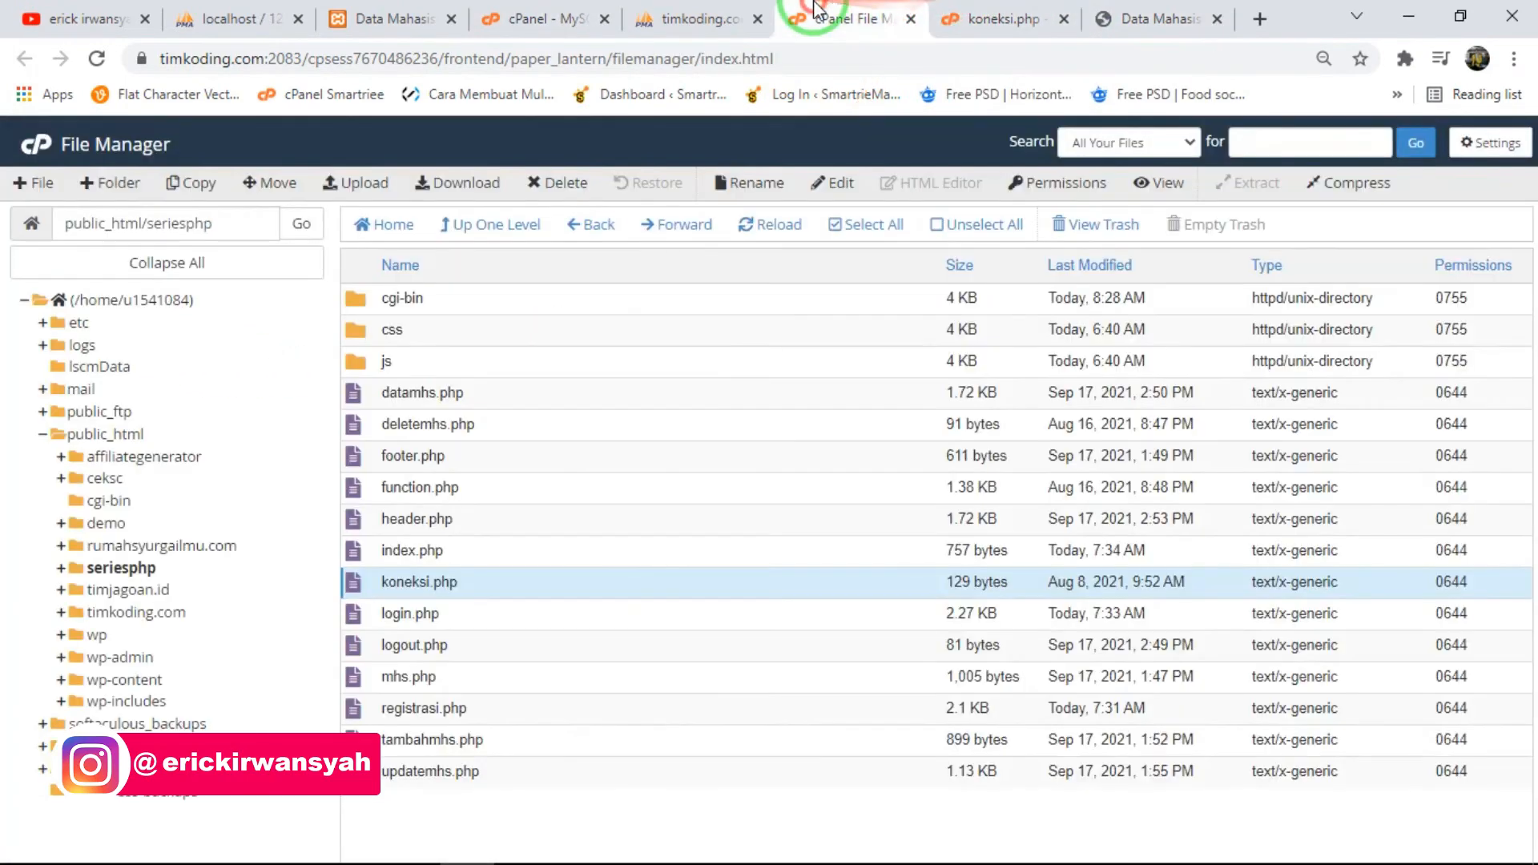
click(697, 17)
click(545, 17)
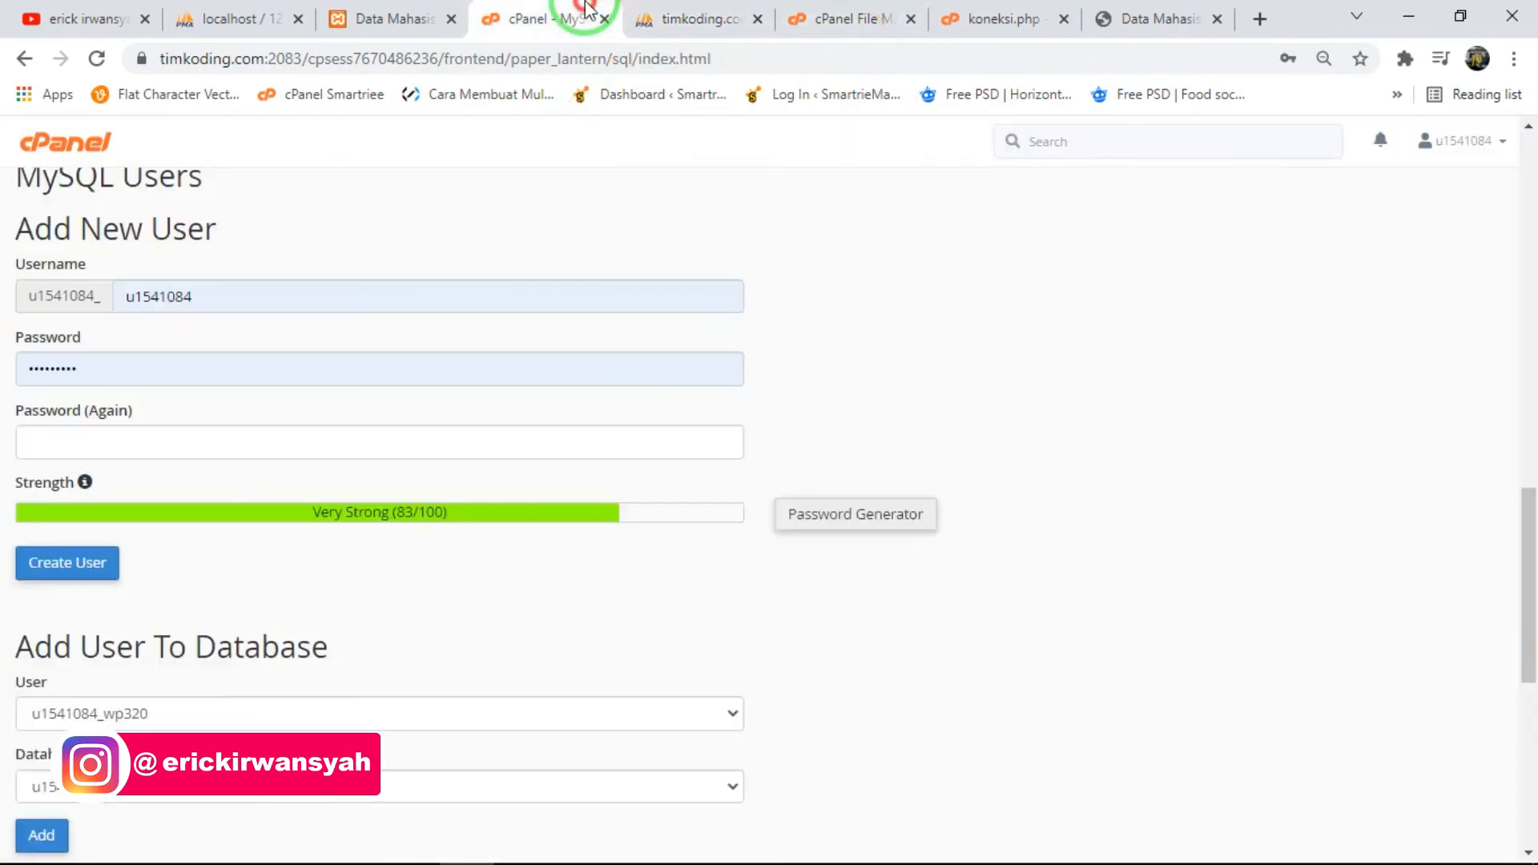
double_click(124, 286)
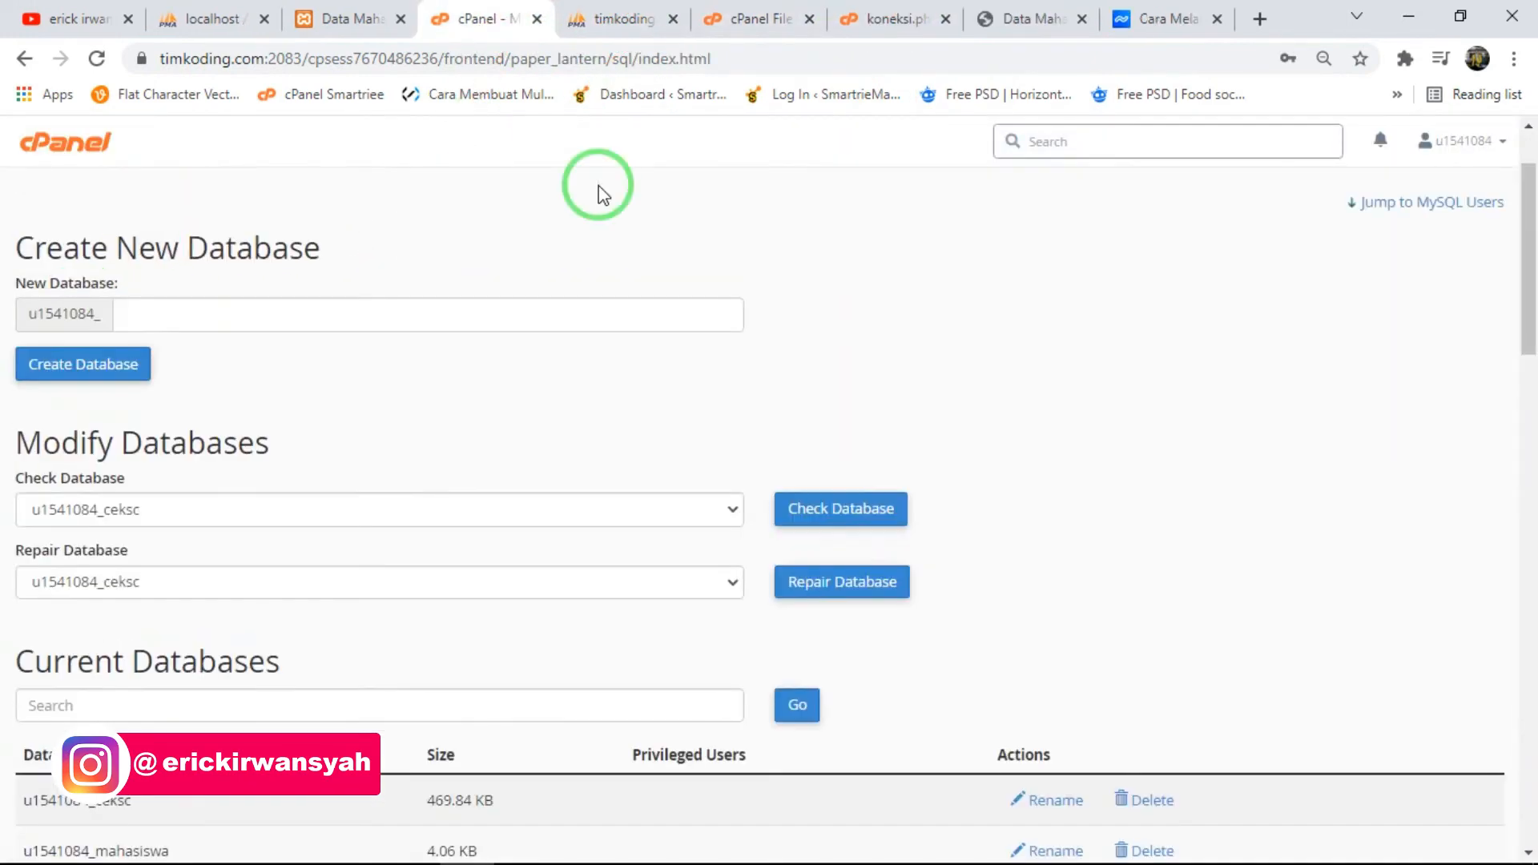
scroll(611, 250, down, 5)
drag(430, 399, 26, 449)
click(209, 405)
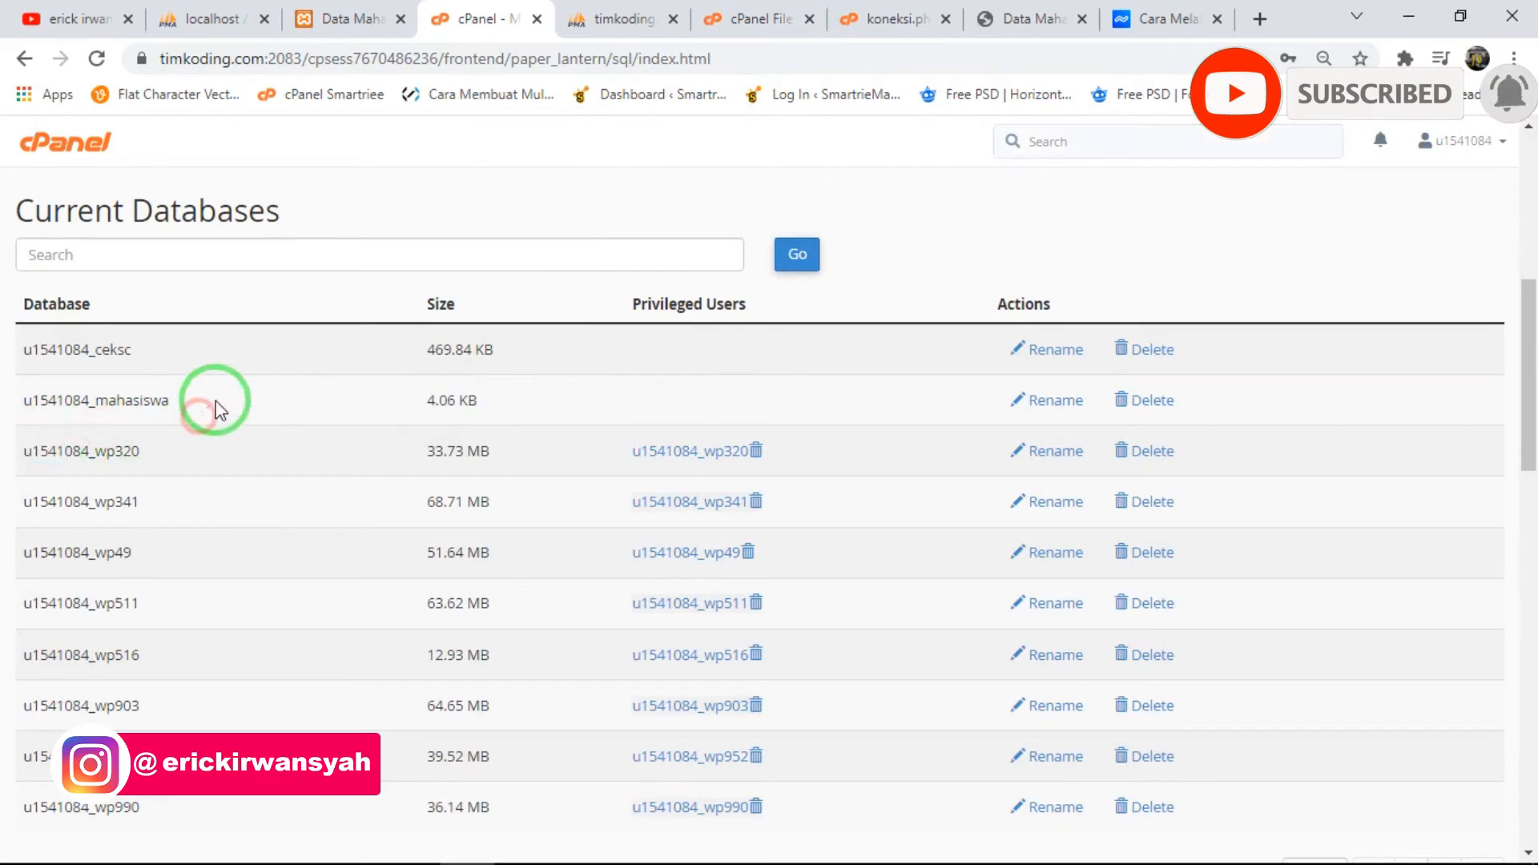
- Save koneksi.php with its mysqli_connect line pointing to the online mahasiswa database
click(929, 10)
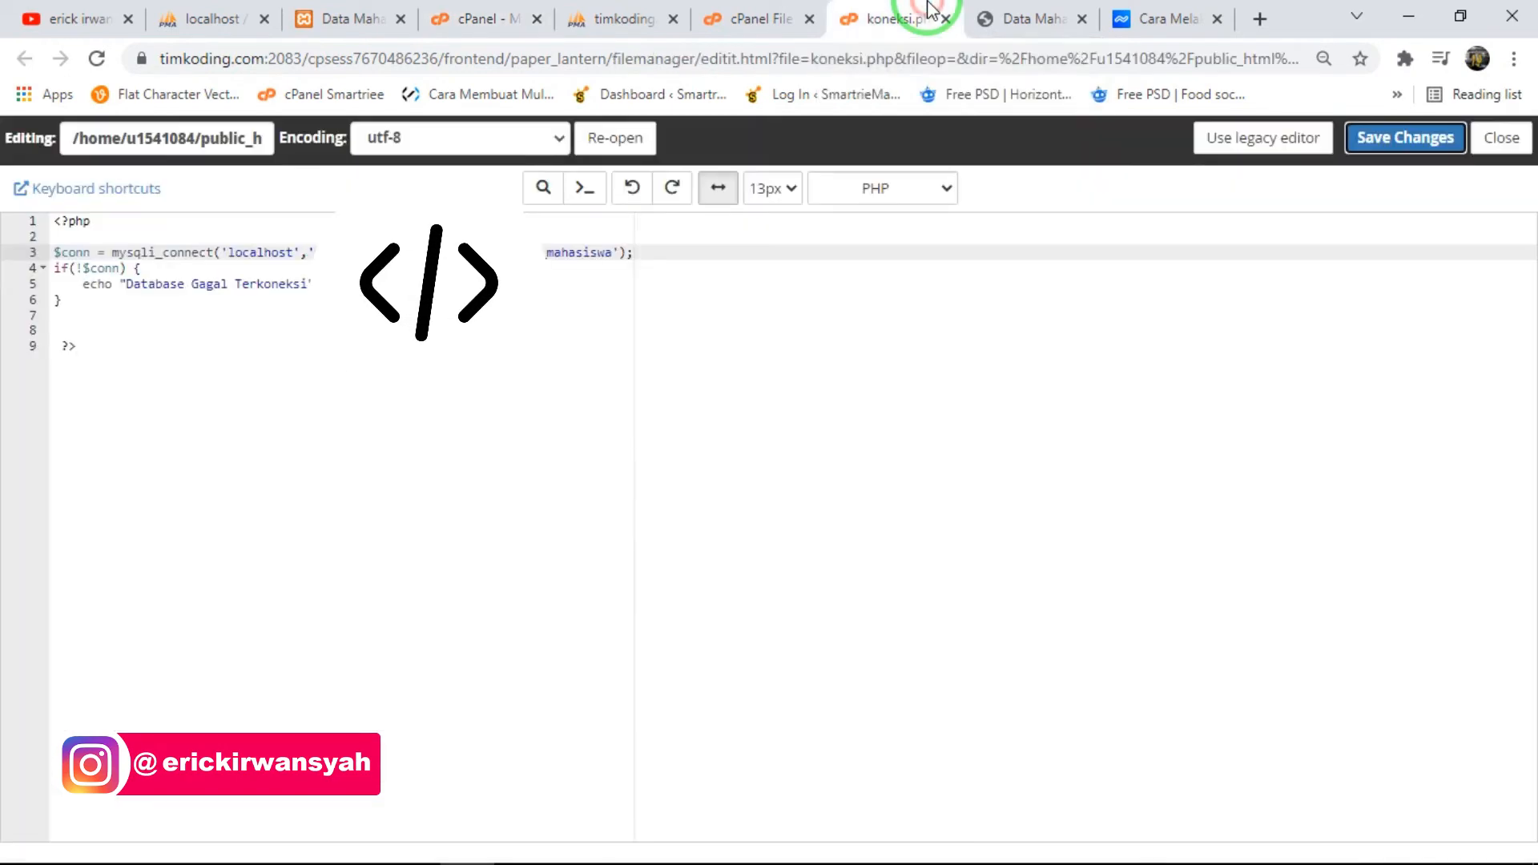
click(282, 265)
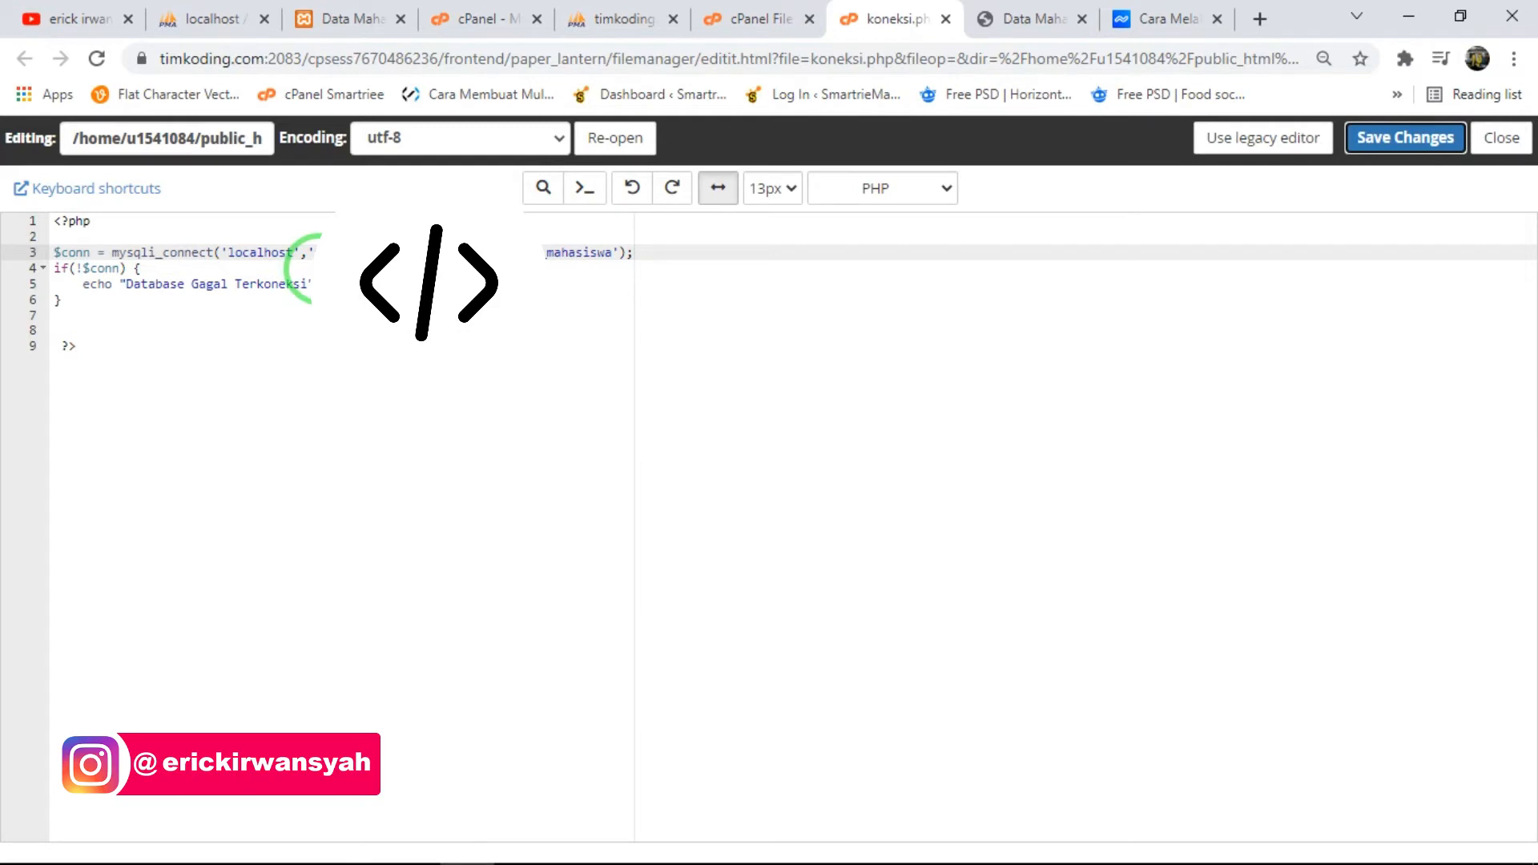
click(1403, 138)
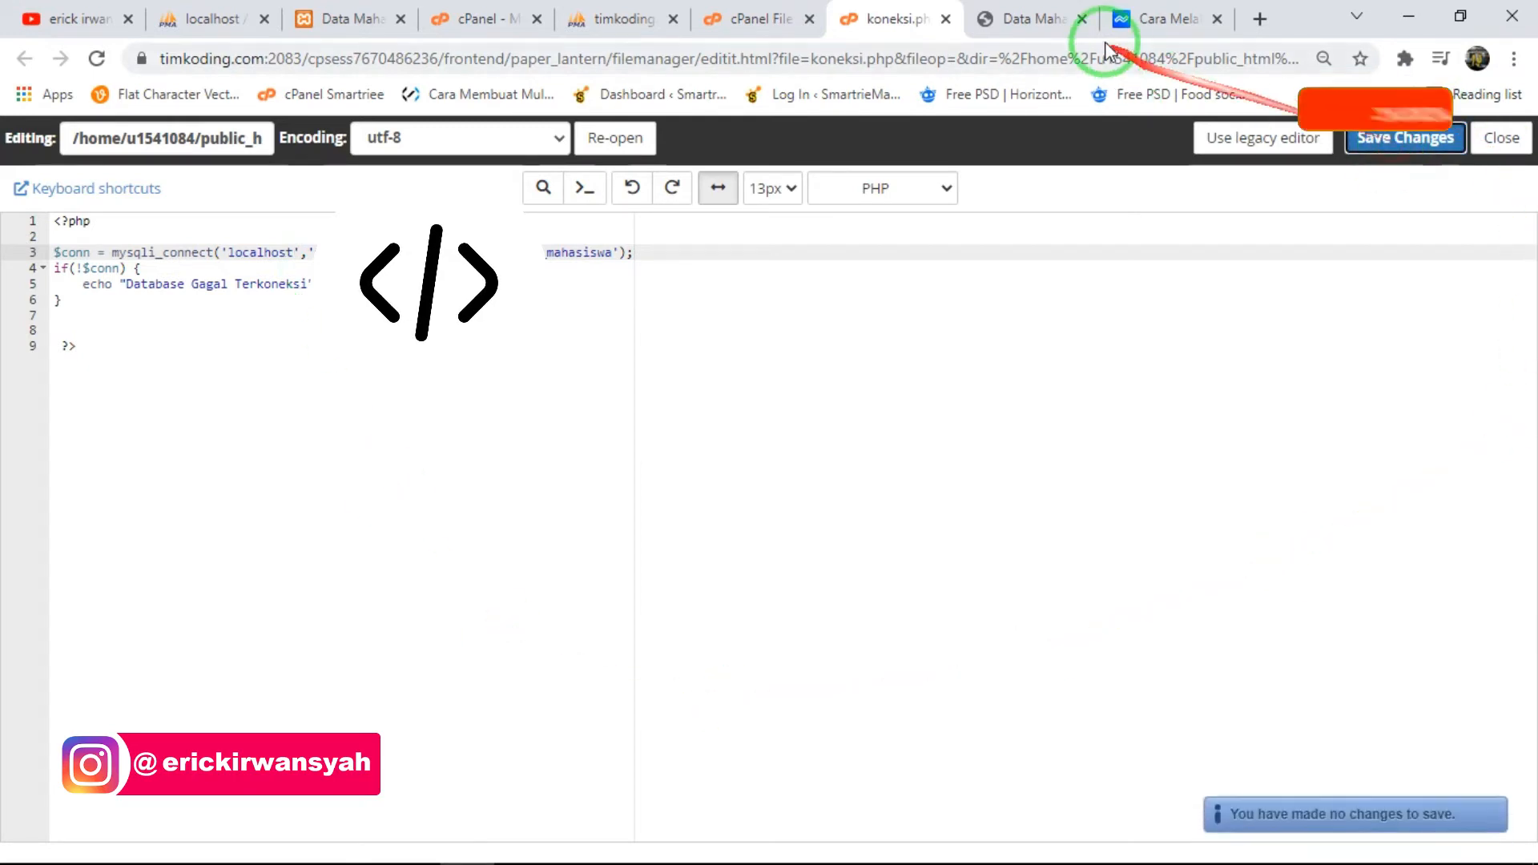
- Open the online login page in an incognito window and try to log in with the username asdasdasd
click(1029, 18)
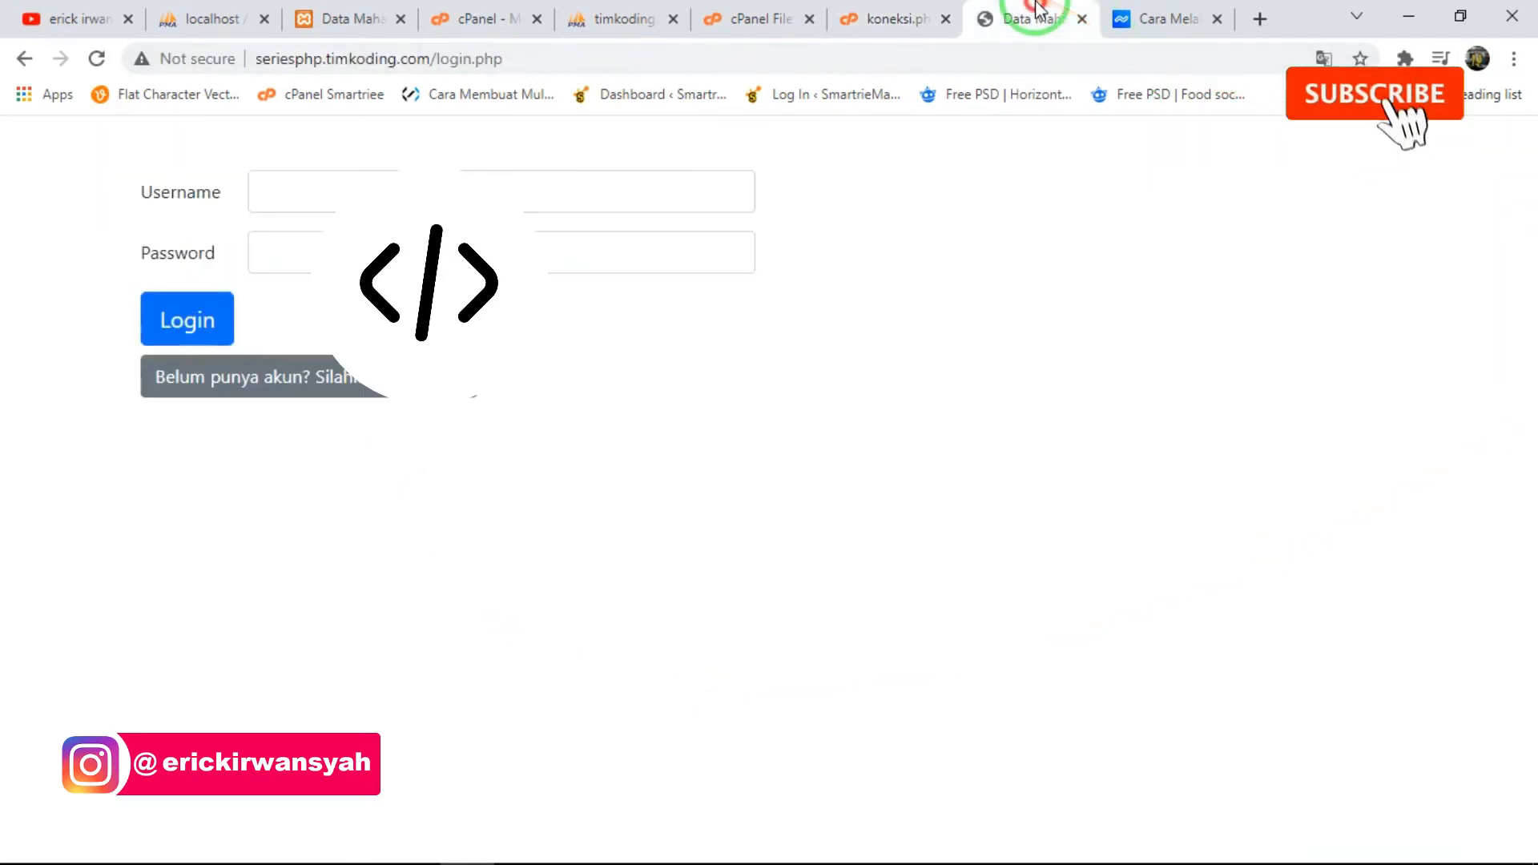
click(347, 185)
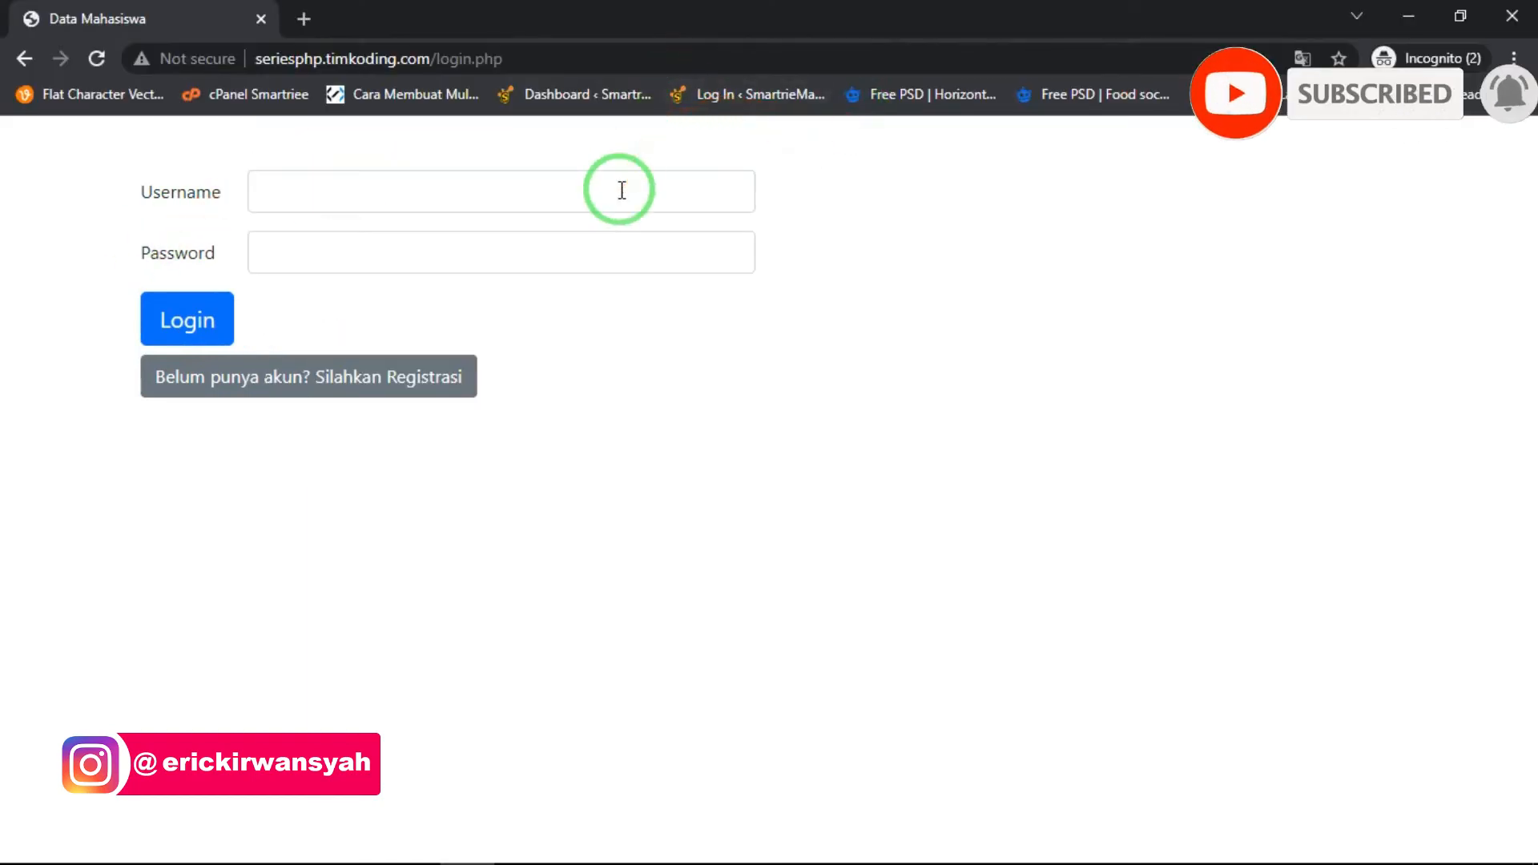
click(622, 190)
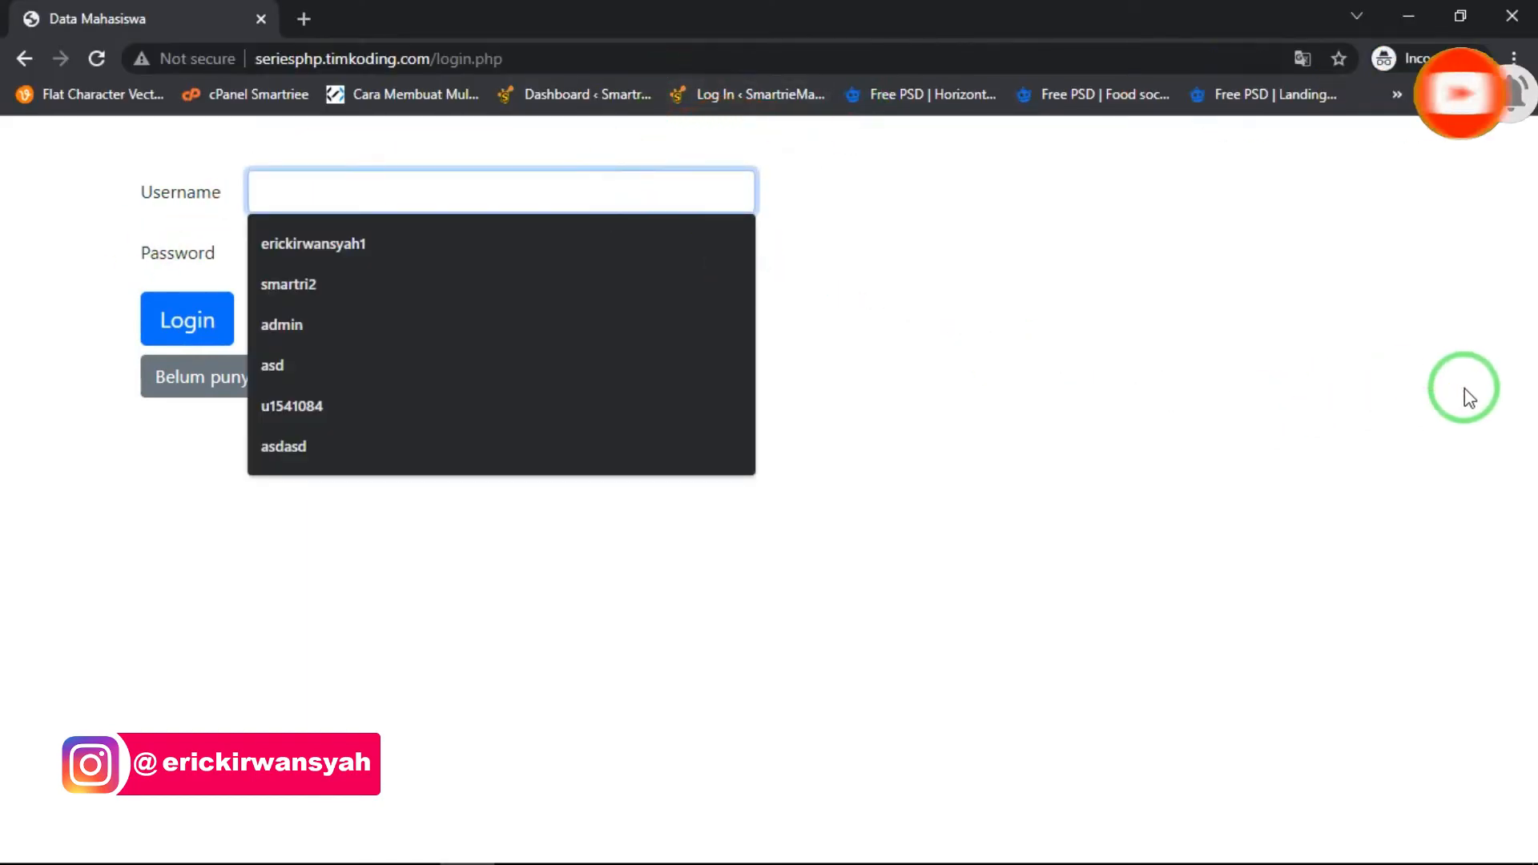
text(asdasdasd)
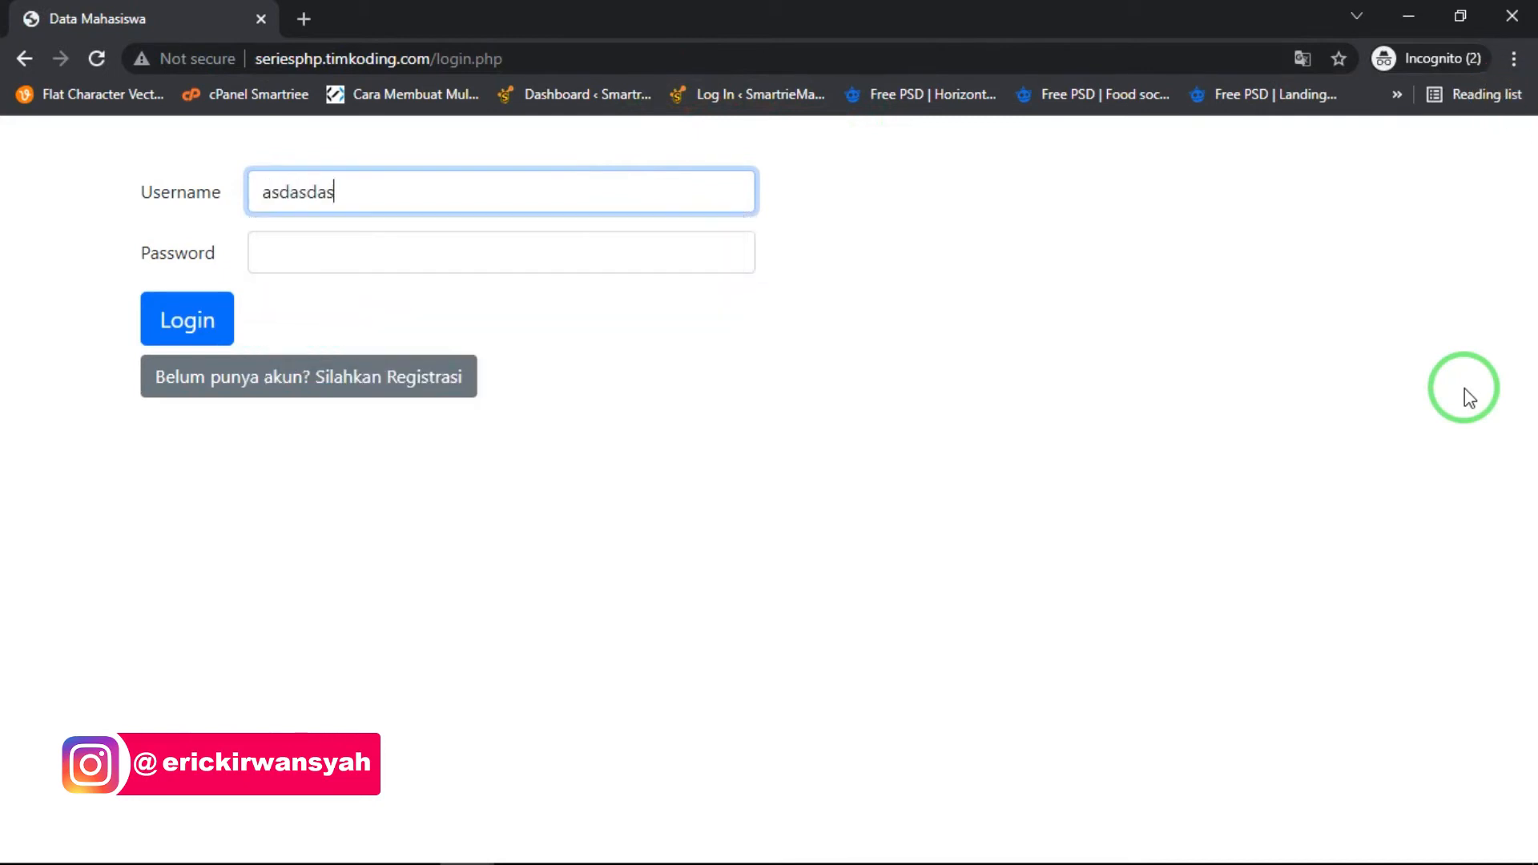
key(Tab)
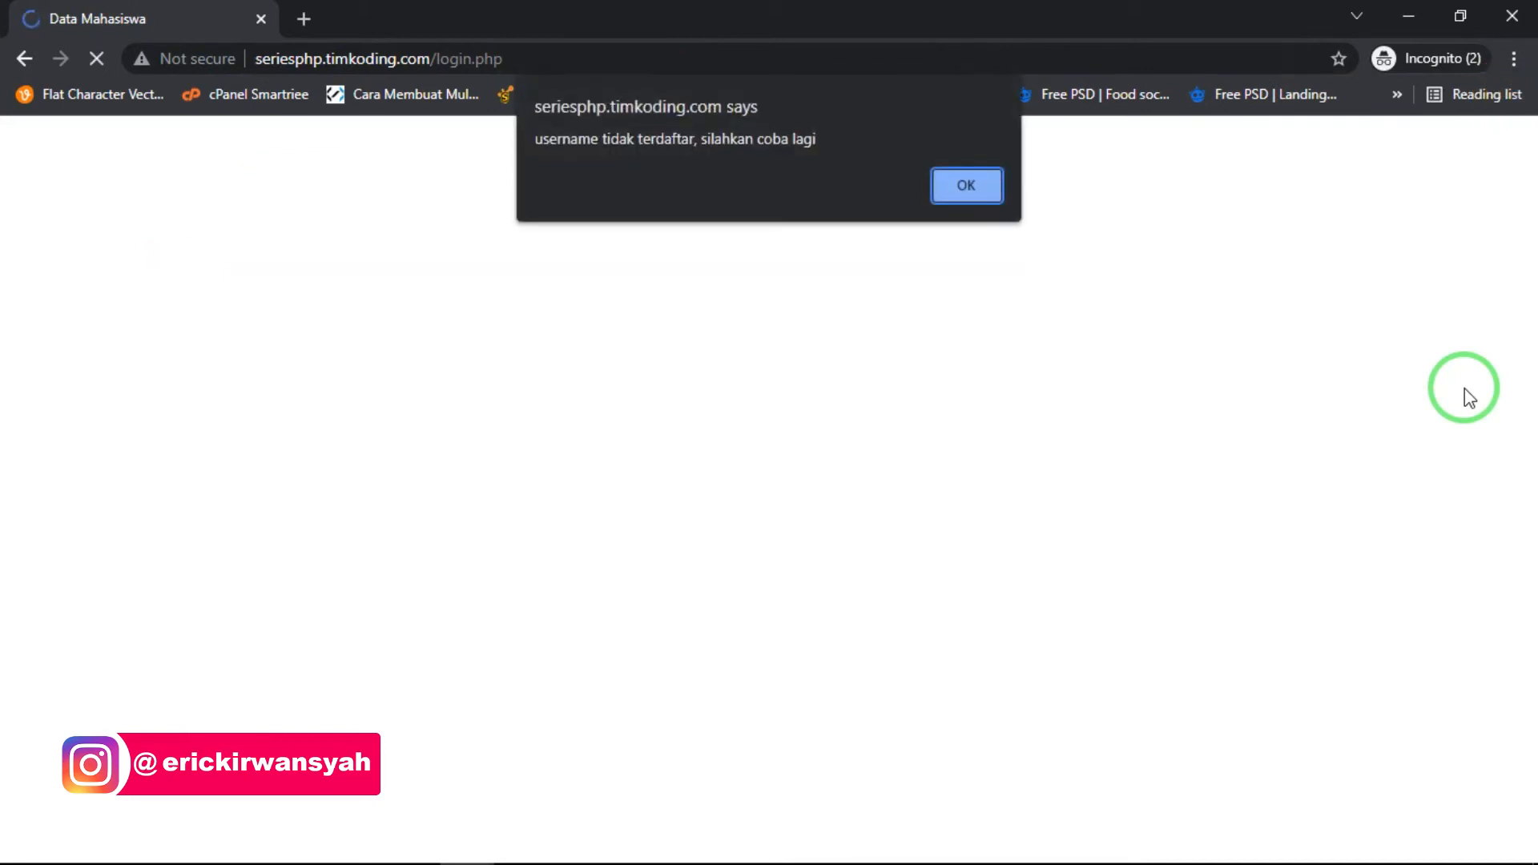
key(Return)
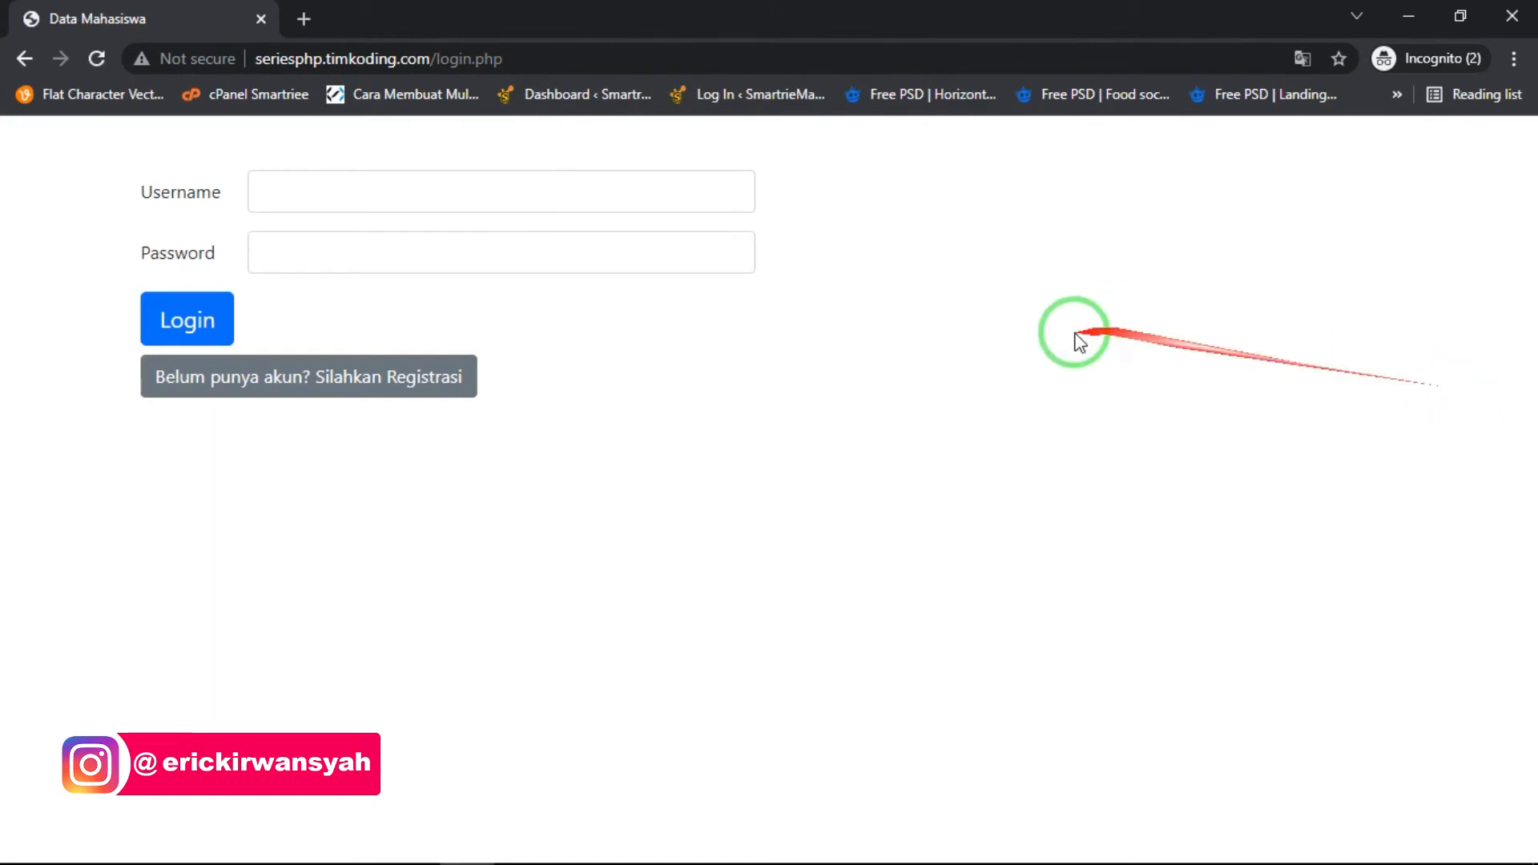
- Test the login check by trying to log in as asd with a wrong password, and dismiss the alert
click(642, 191)
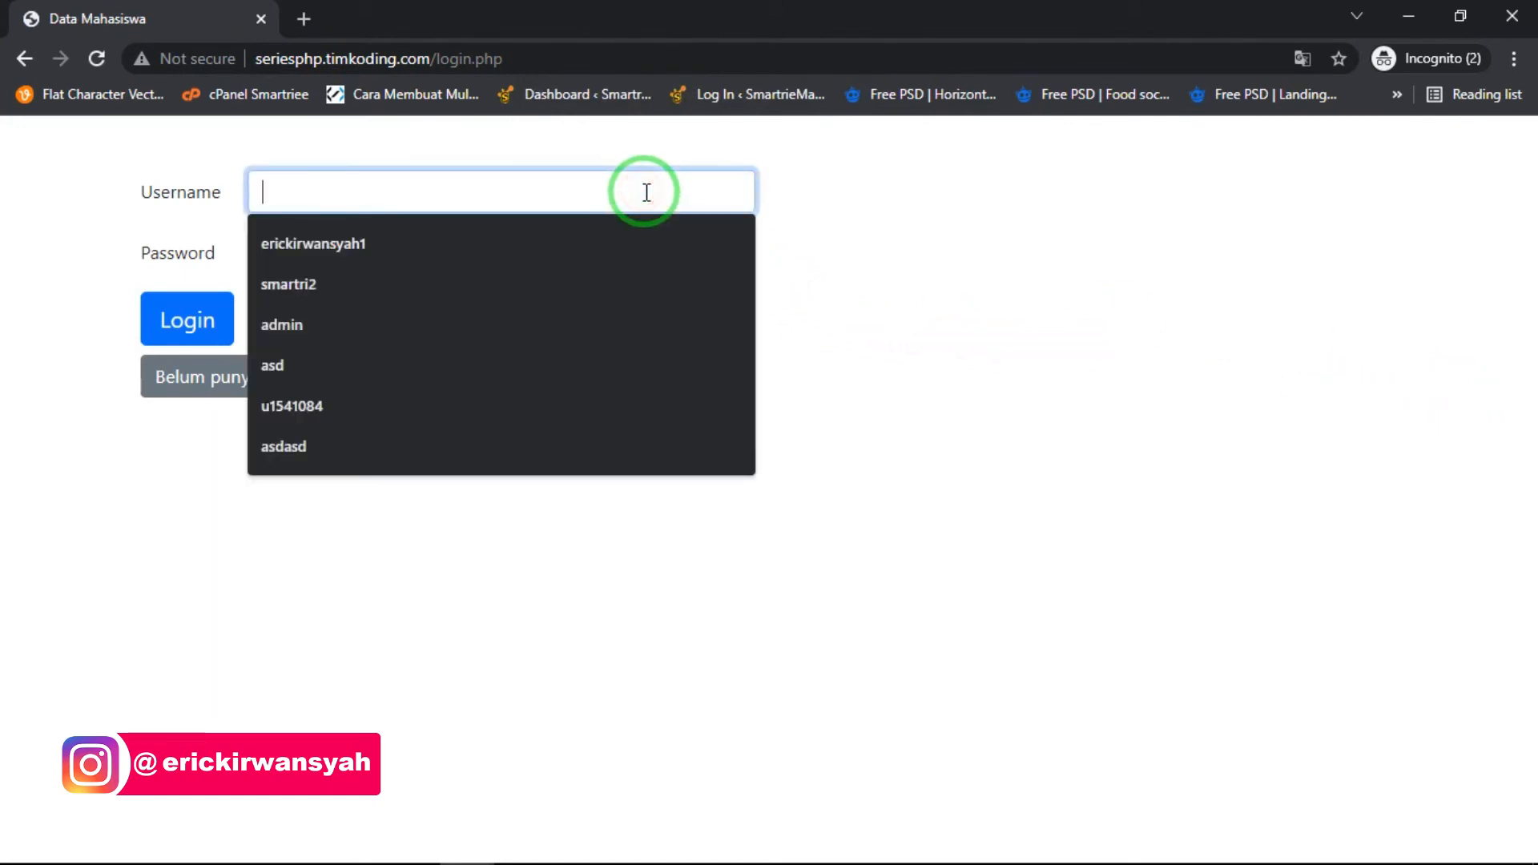
text(asd)
key(Tab)
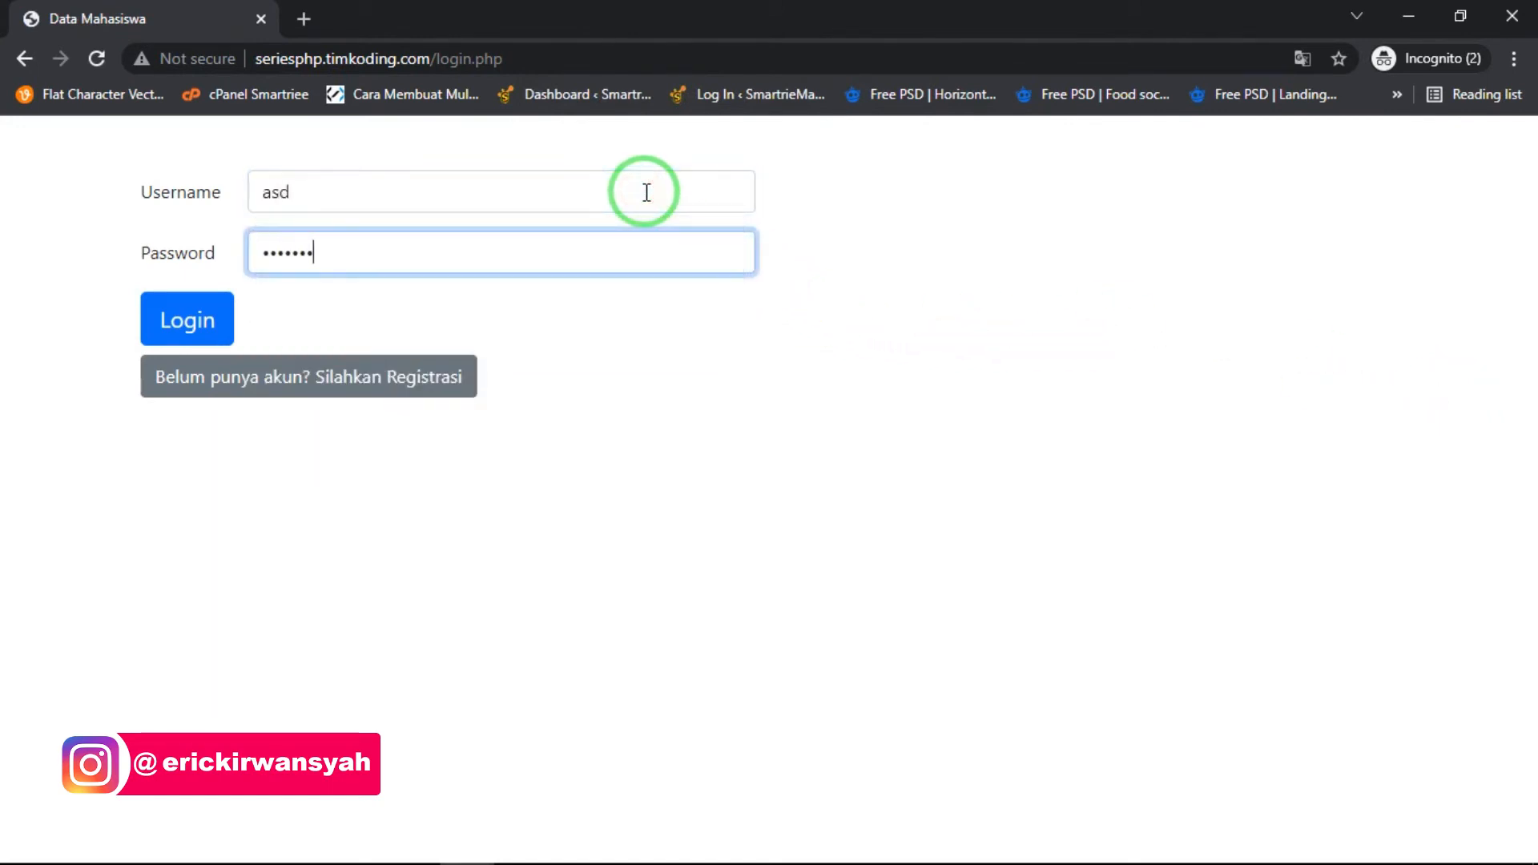
click(185, 320)
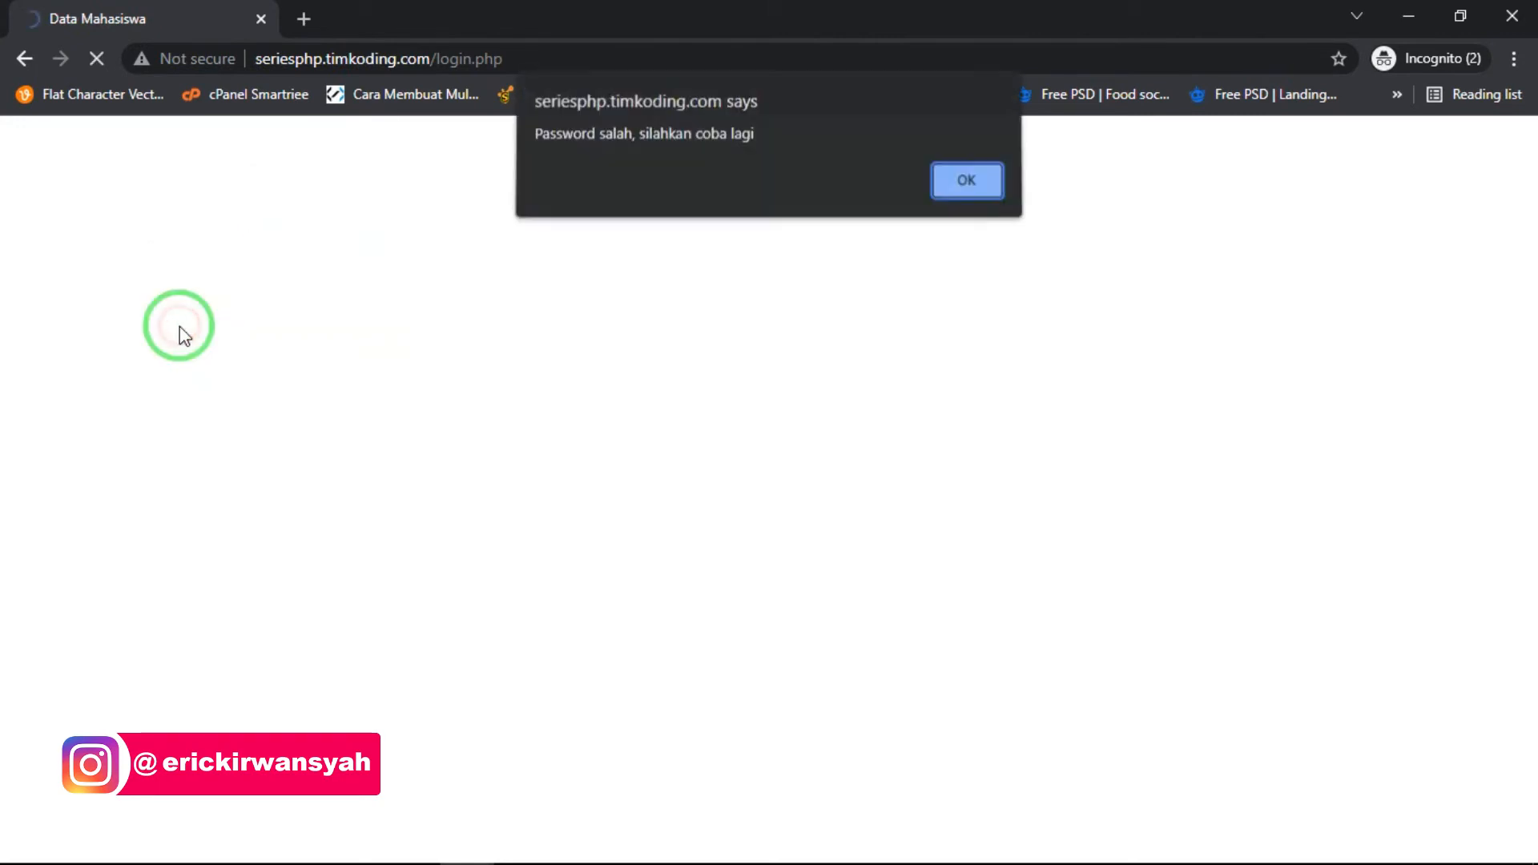
click(969, 182)
- Log in as asd with the account password and highlight the username in the welcome heading
click(346, 189)
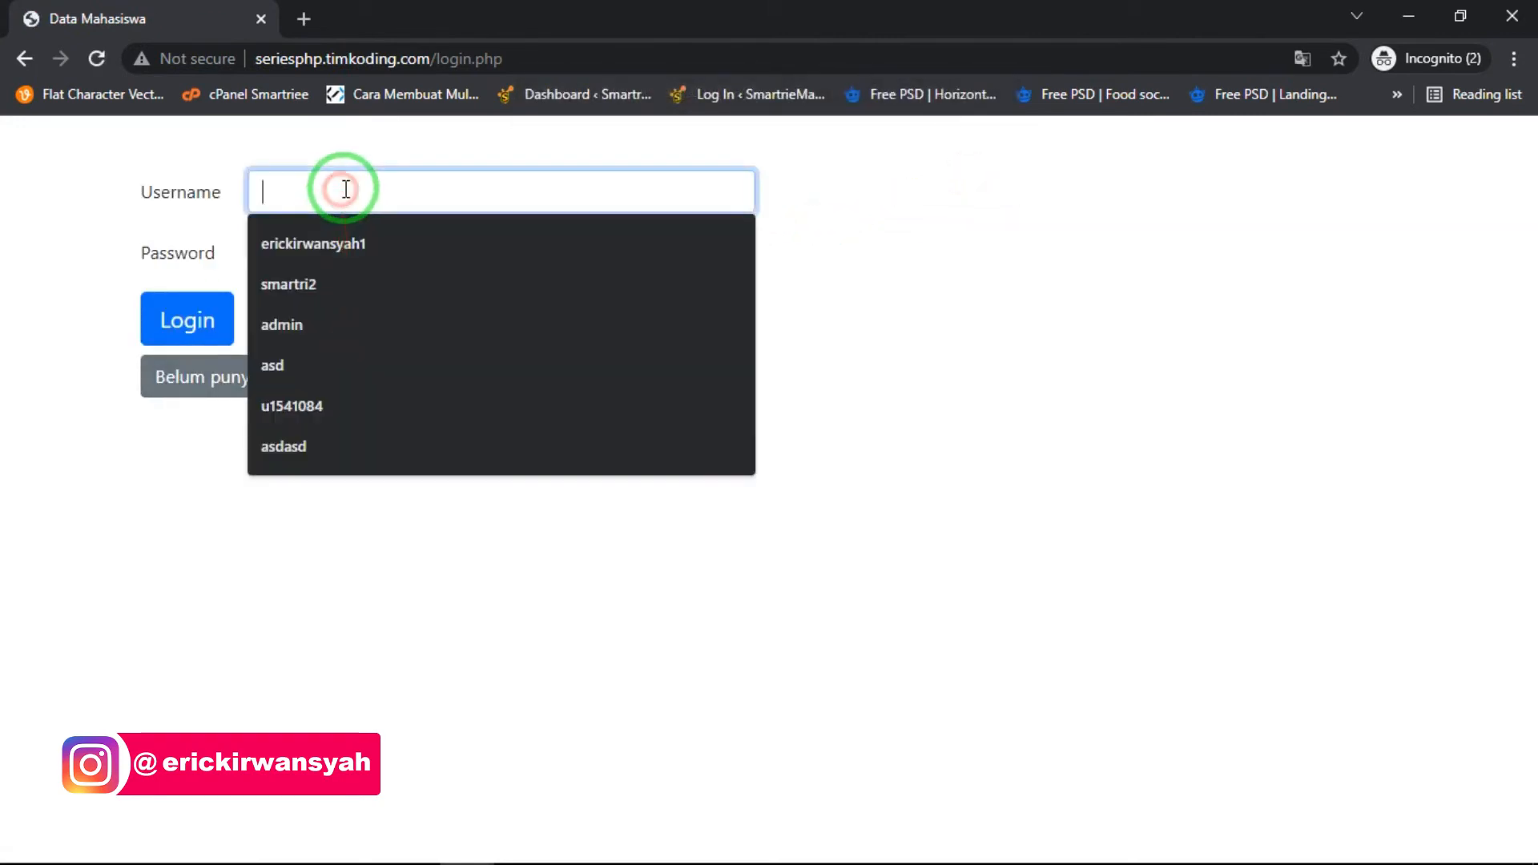
text(asd)
key(Tab)
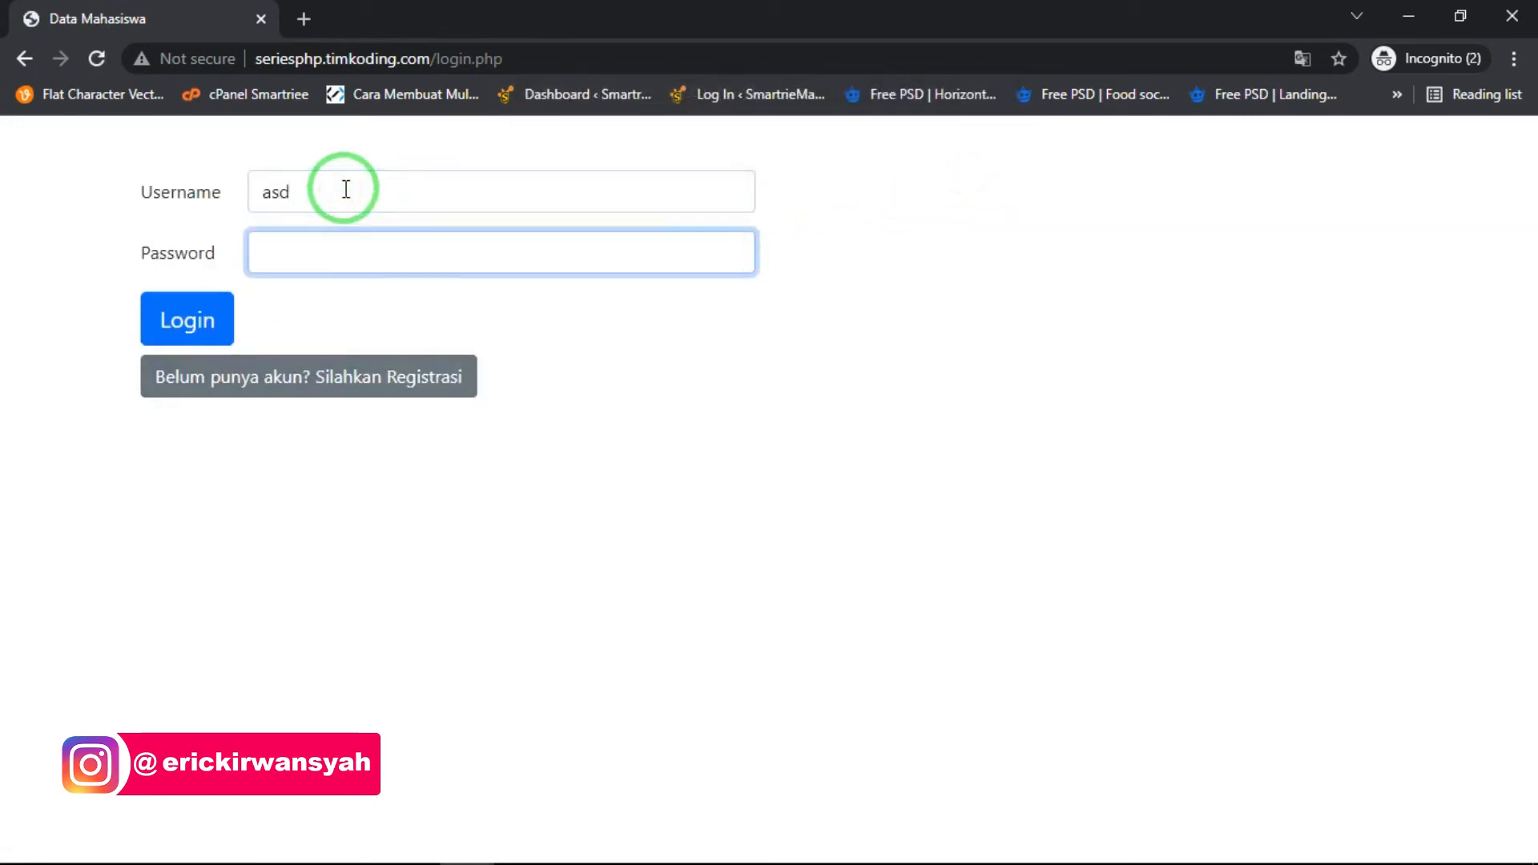
key(Return)
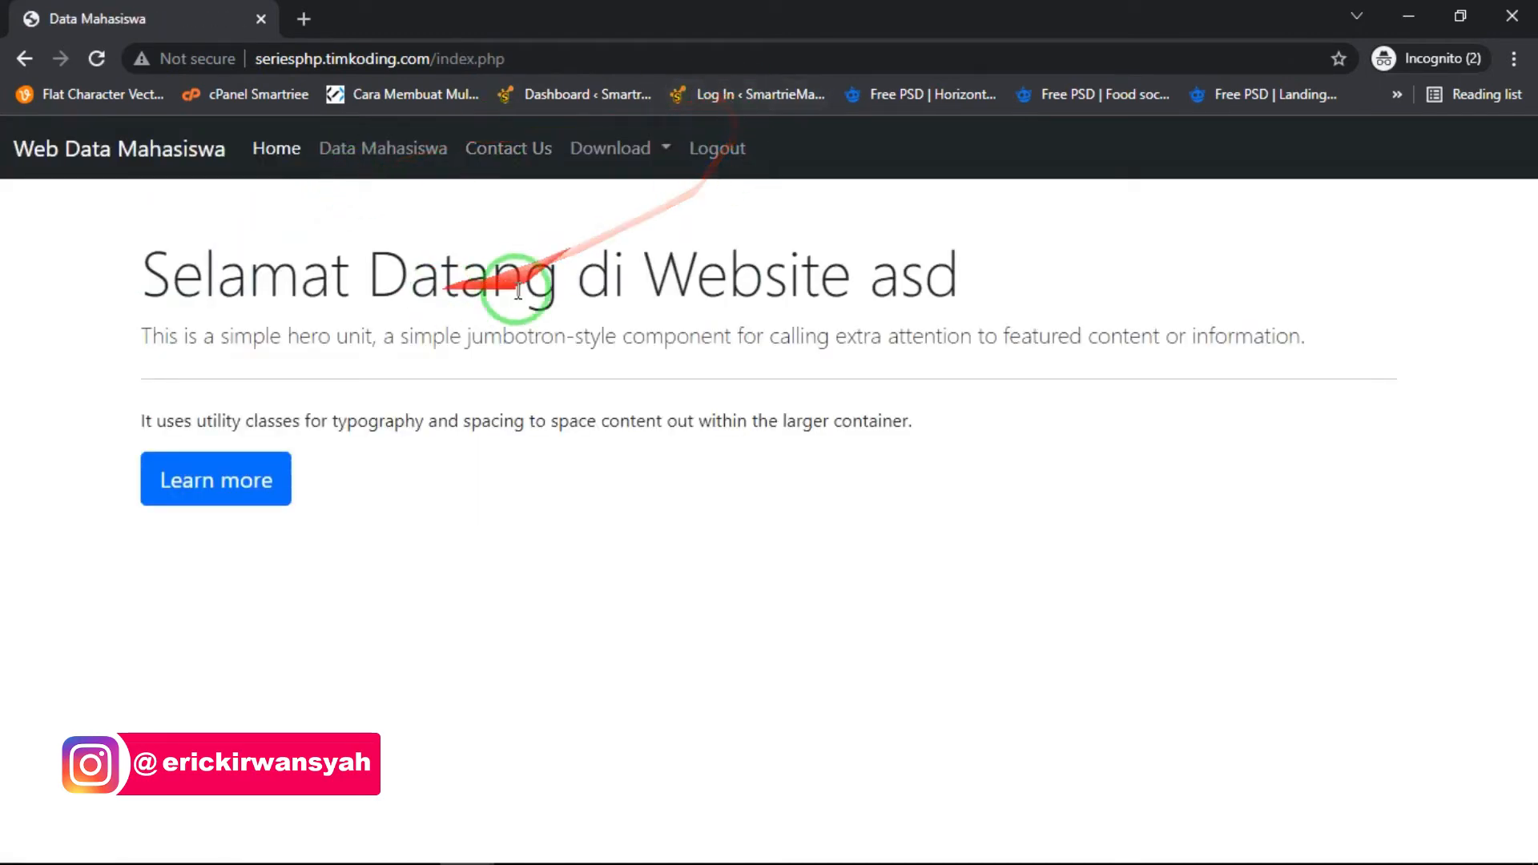
drag(865, 273, 1013, 269)
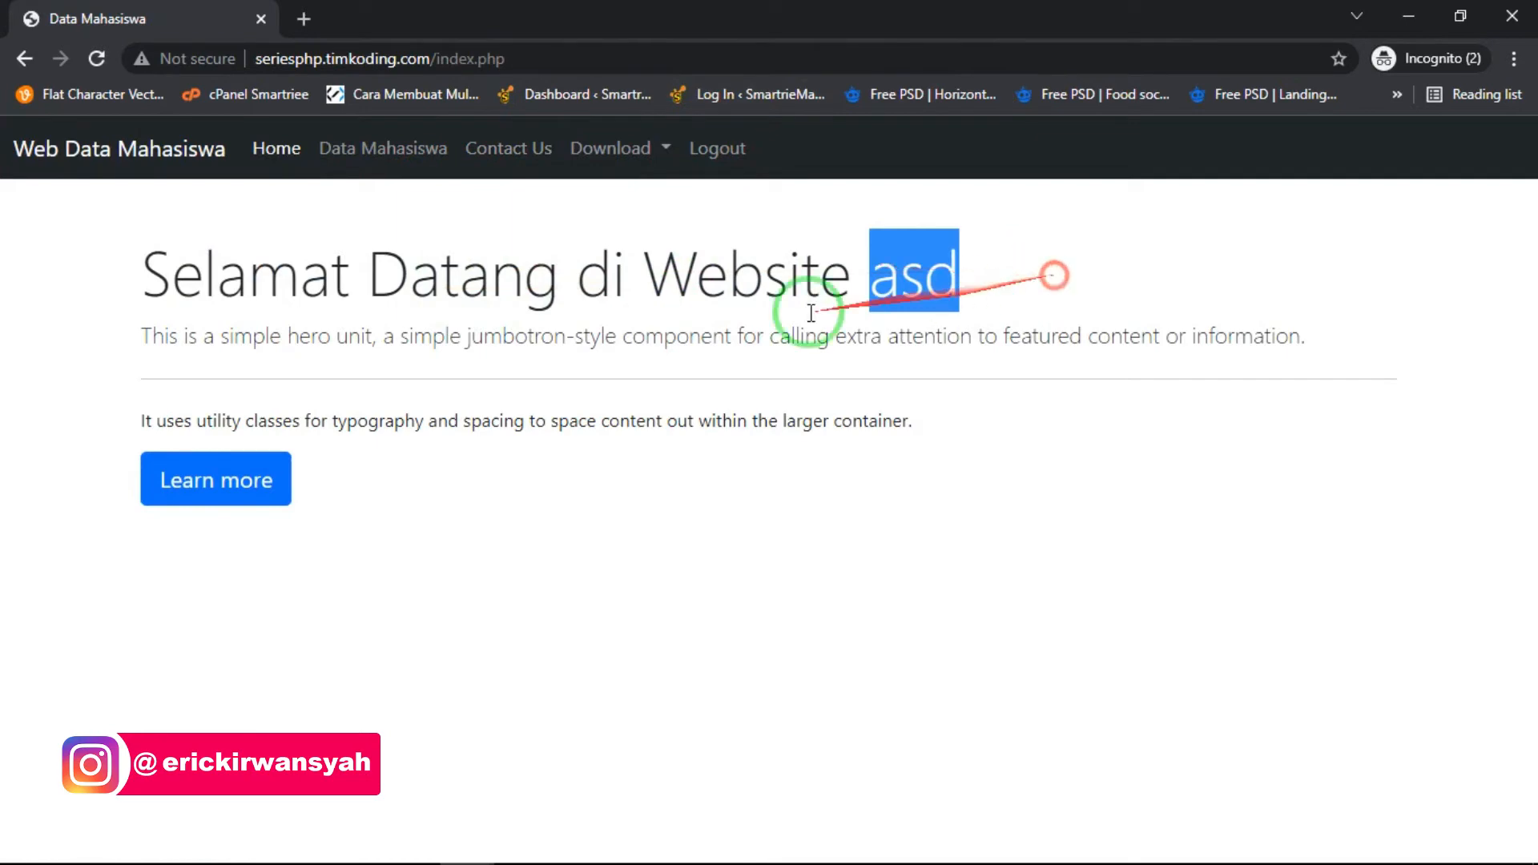
- Log out of the asd account and log in with the suggested first username and its account password
click(751, 161)
click(410, 200)
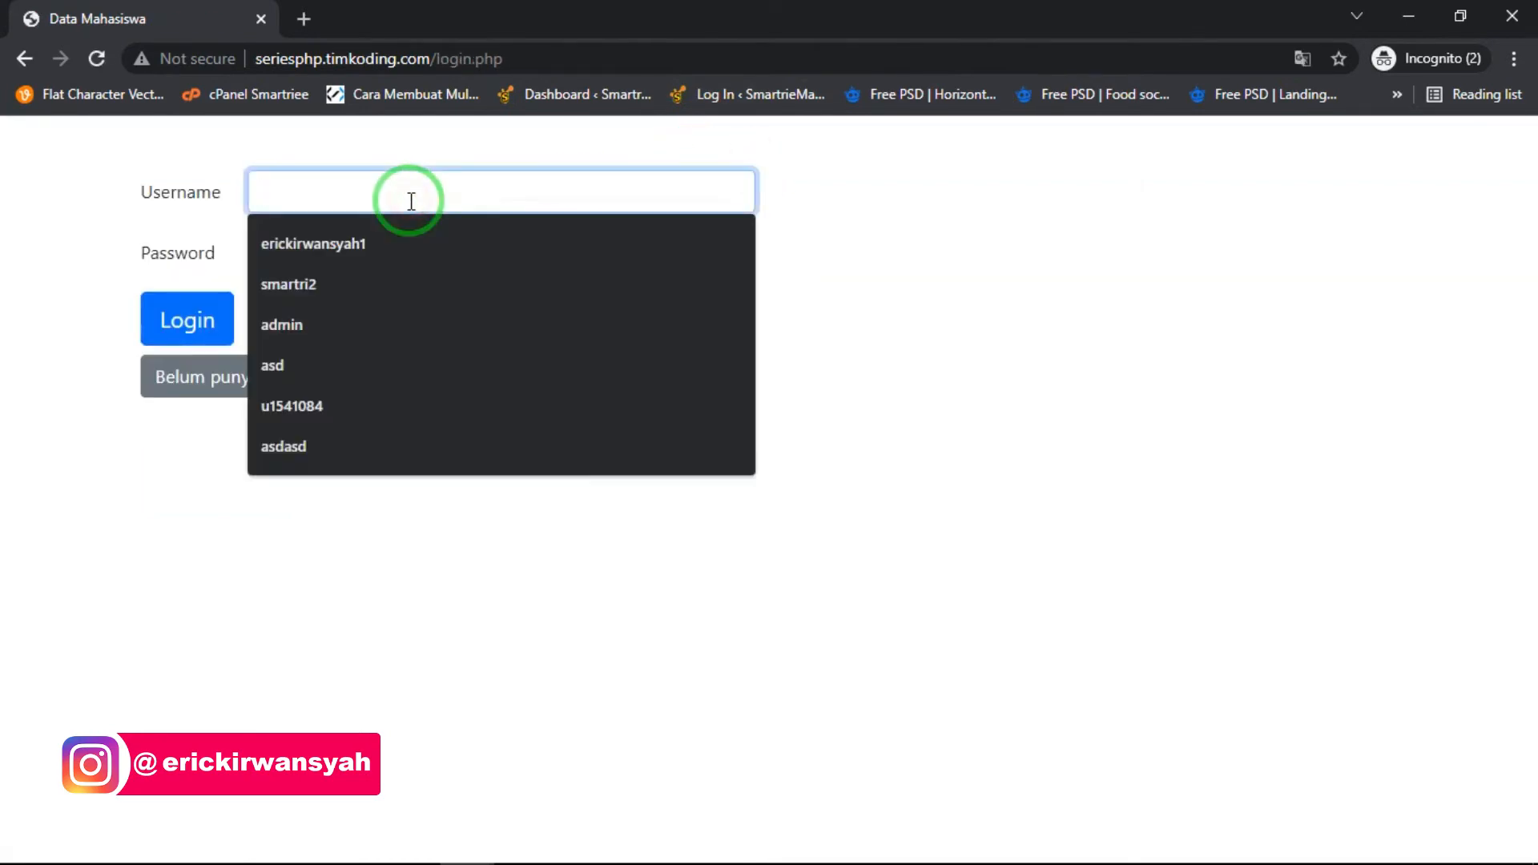
click(342, 257)
click(336, 261)
text(asd)
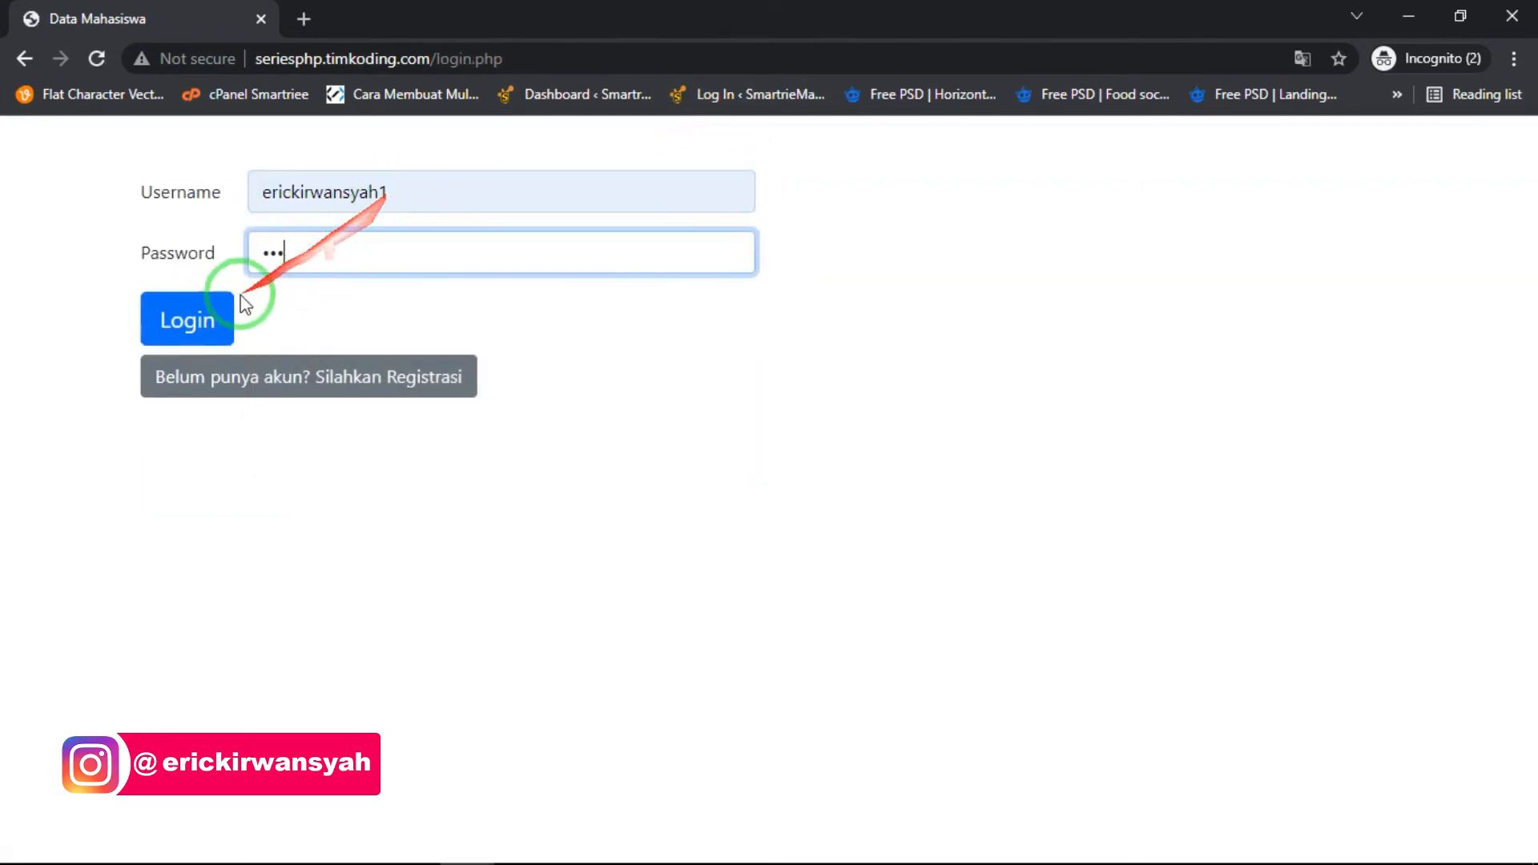
click(219, 309)
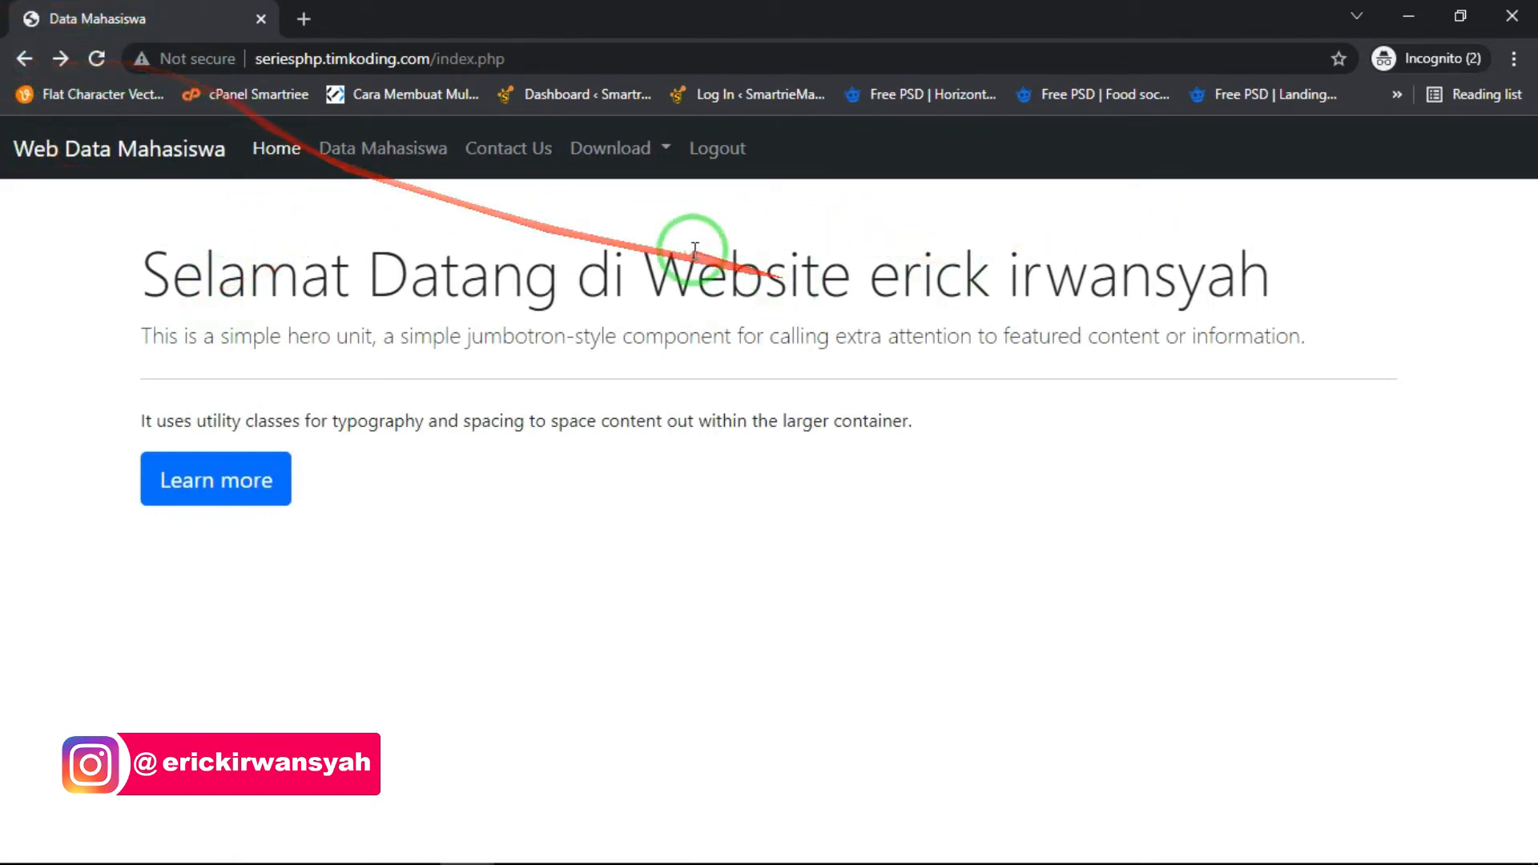
- Log out and register a new account with a placeholder full name, a username and a password, dismissing the registration alert
click(745, 168)
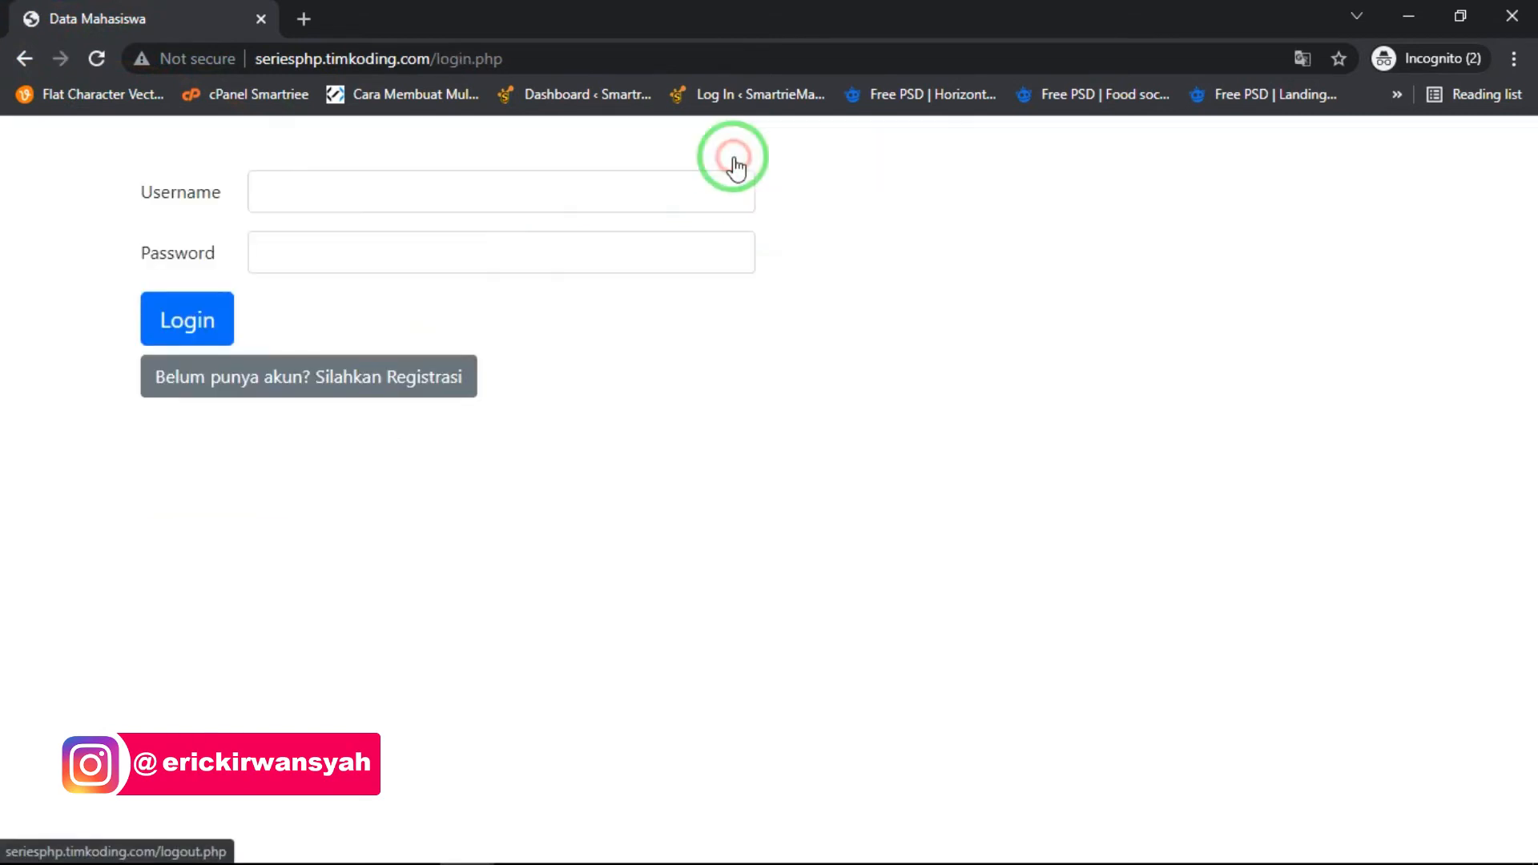
click(332, 377)
click(312, 192)
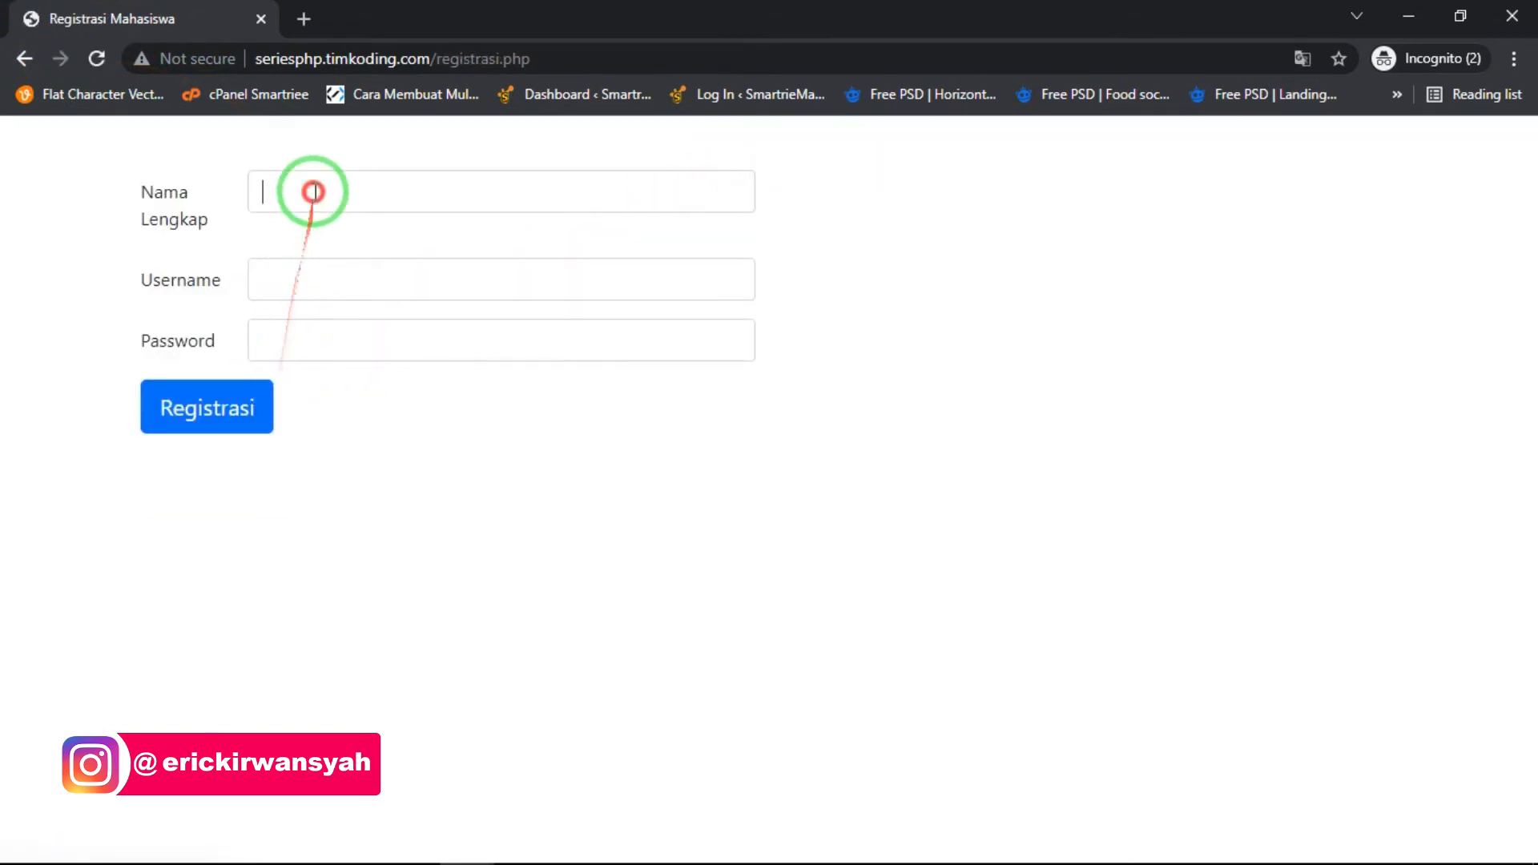
text(fulan bin fulan)
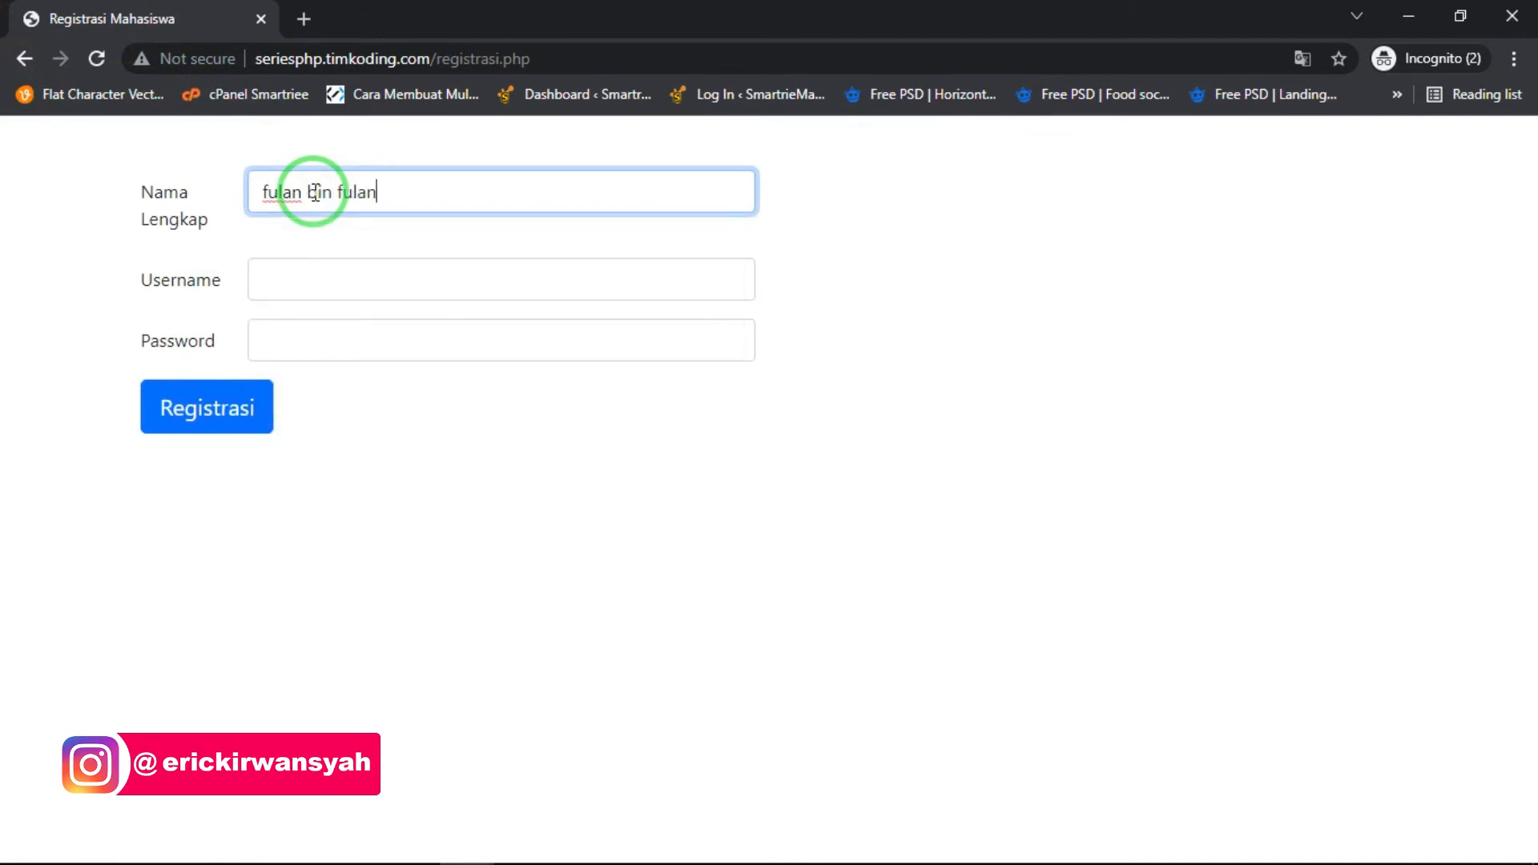
key(Tab)
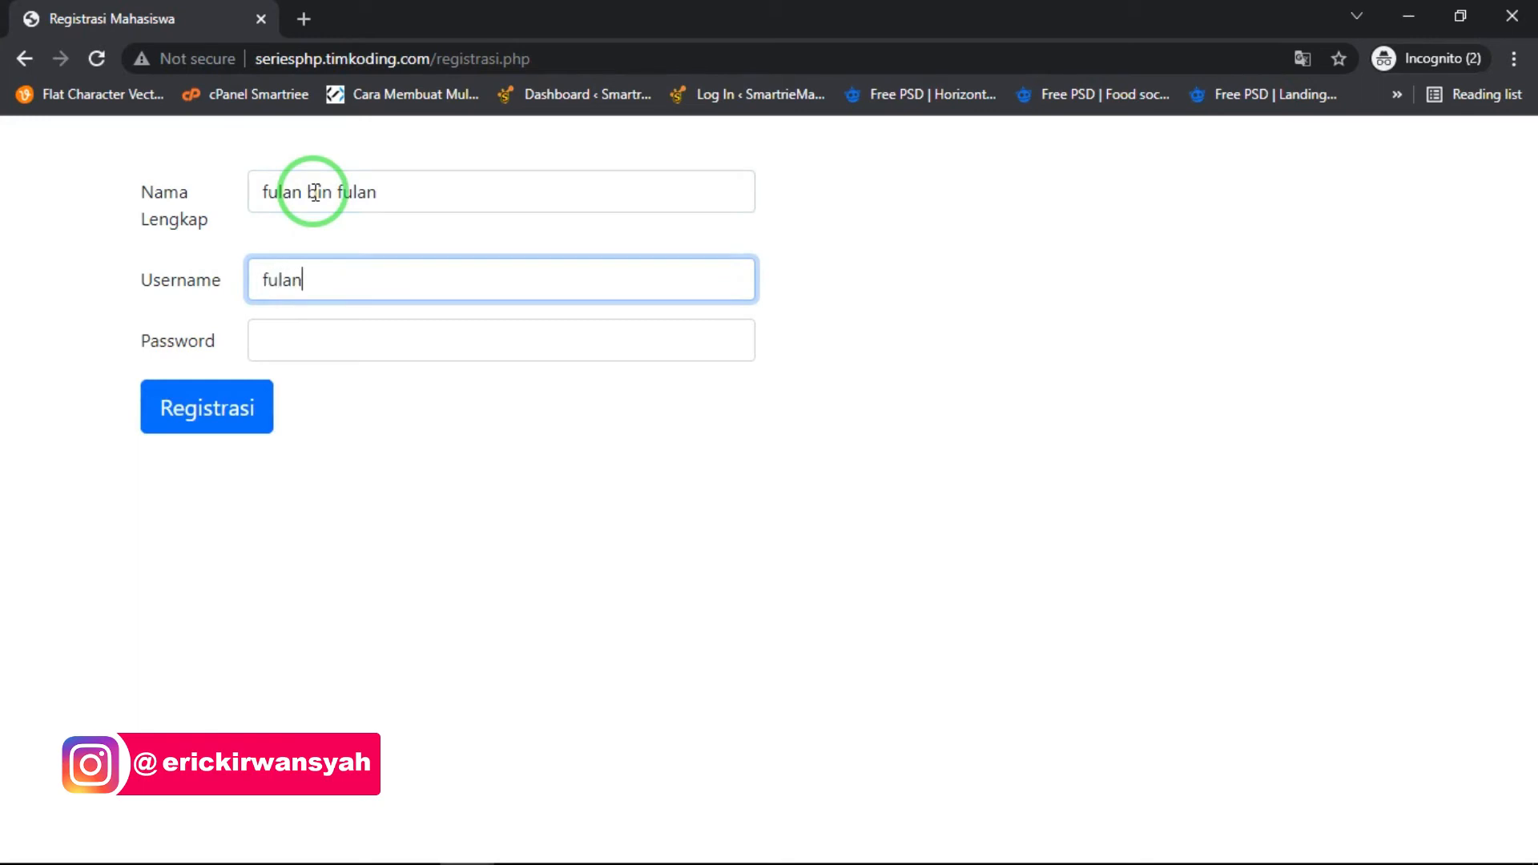
text(123)
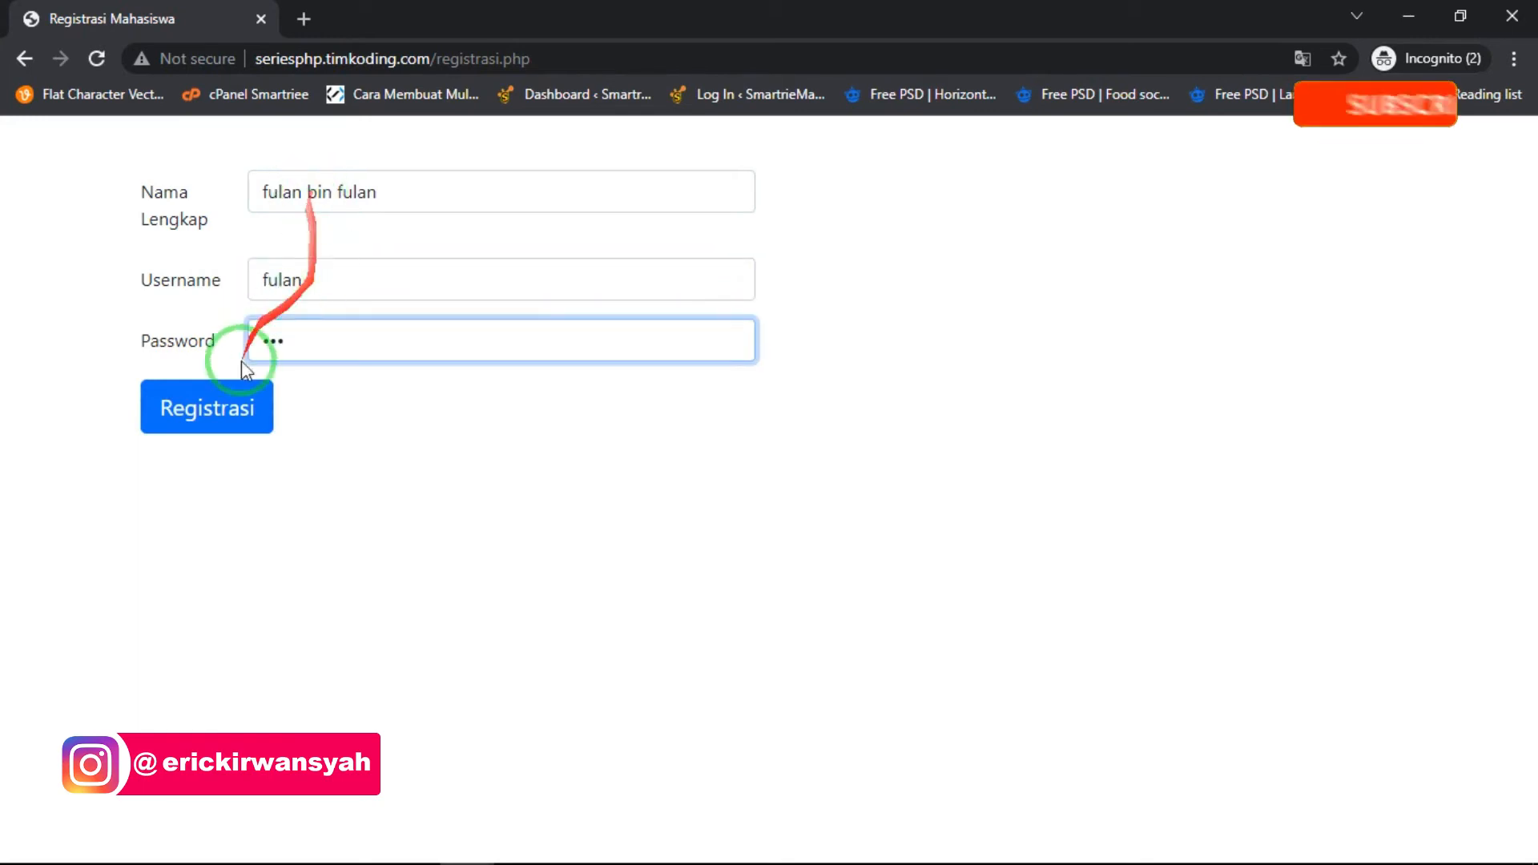
click(206, 408)
click(970, 186)
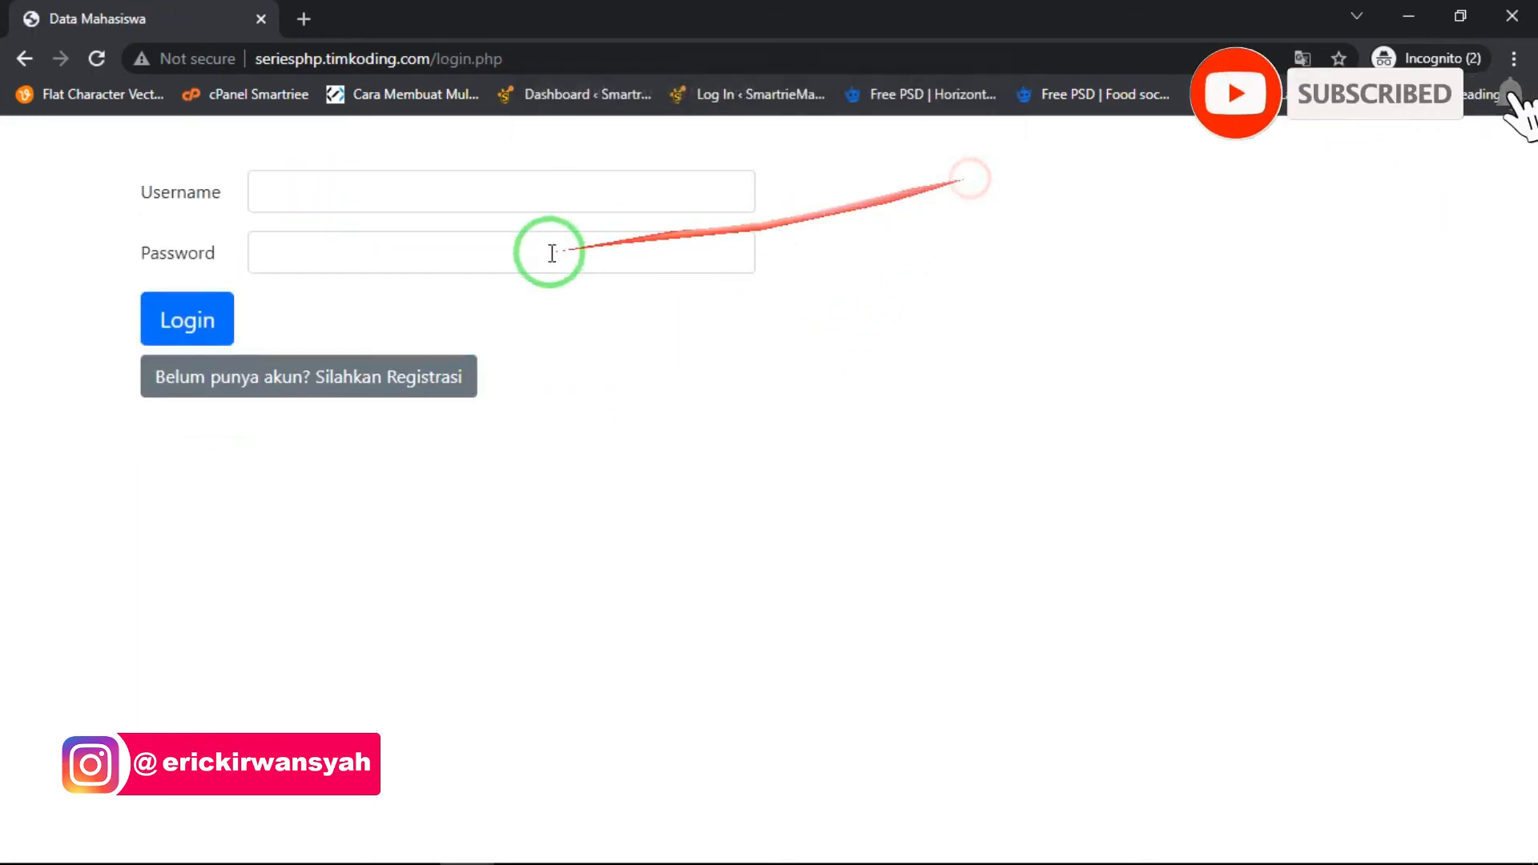
- Log in with the newly registered account's username and password
click(436, 189)
text(ful)
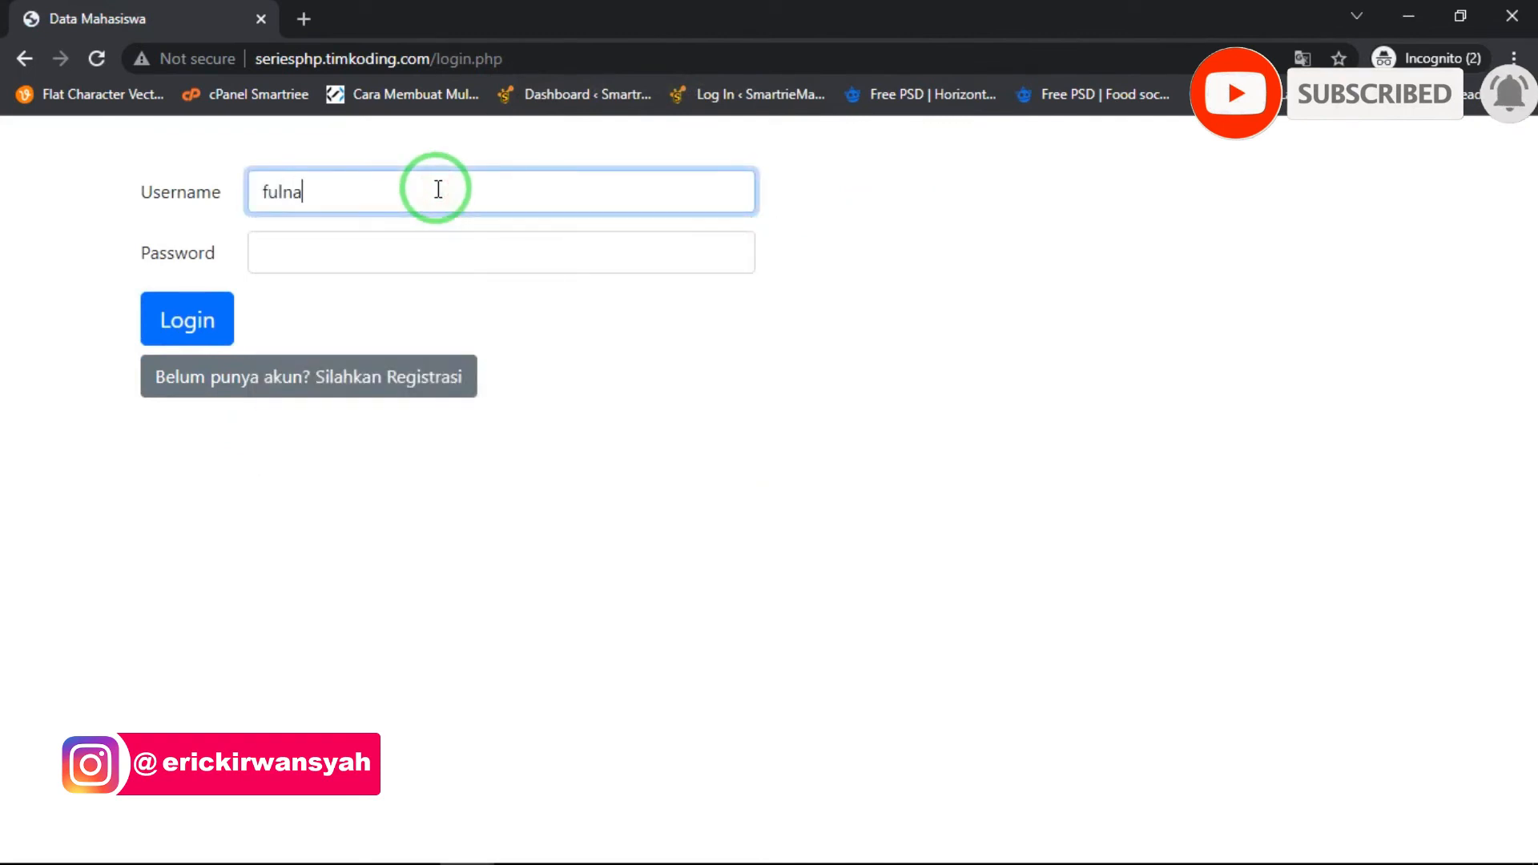
text(an)
key(Tab)
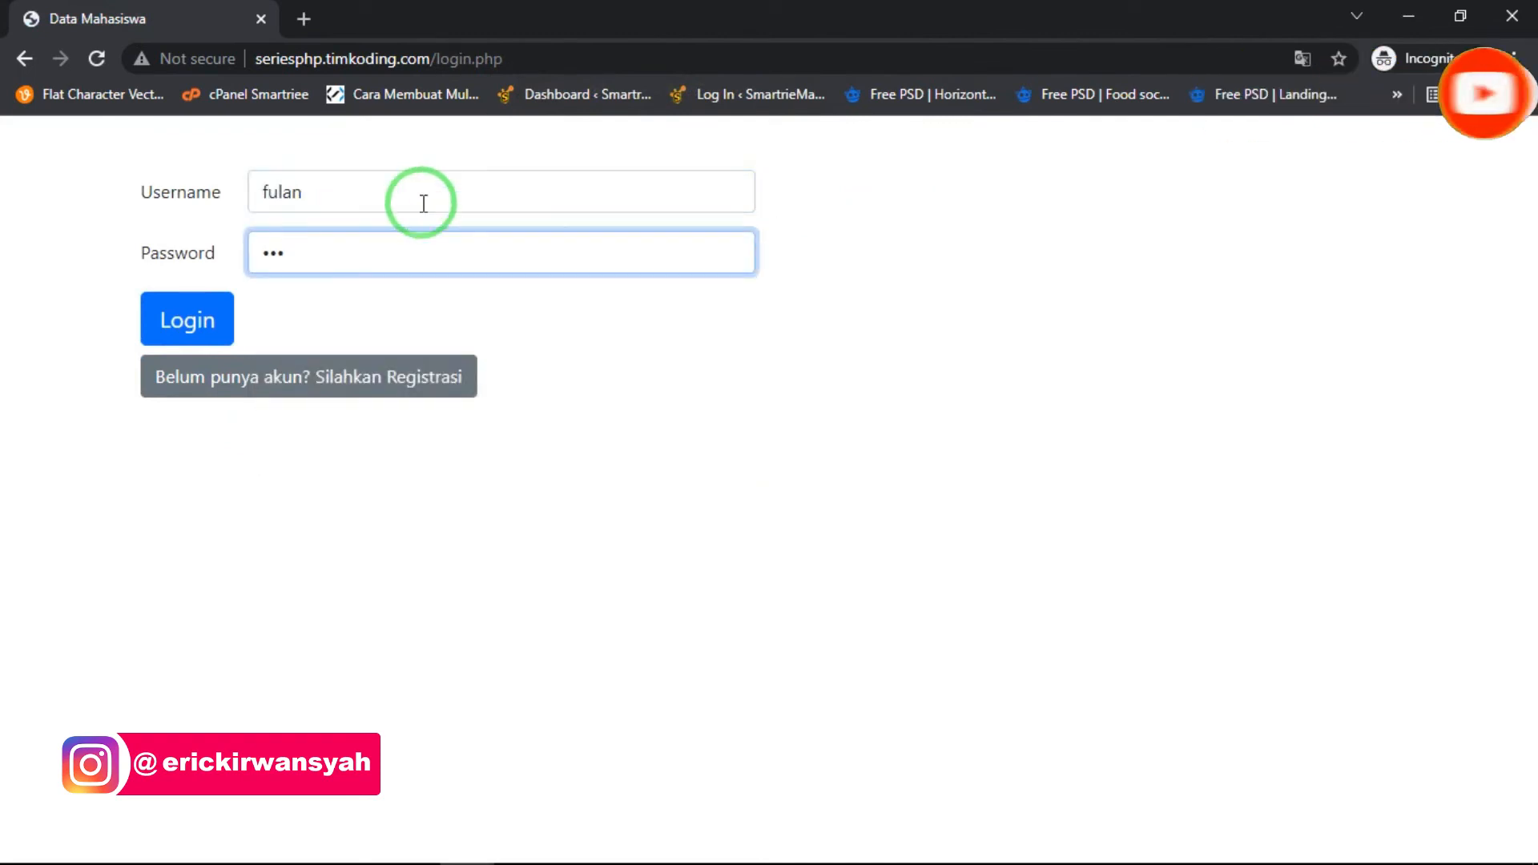
click(202, 314)
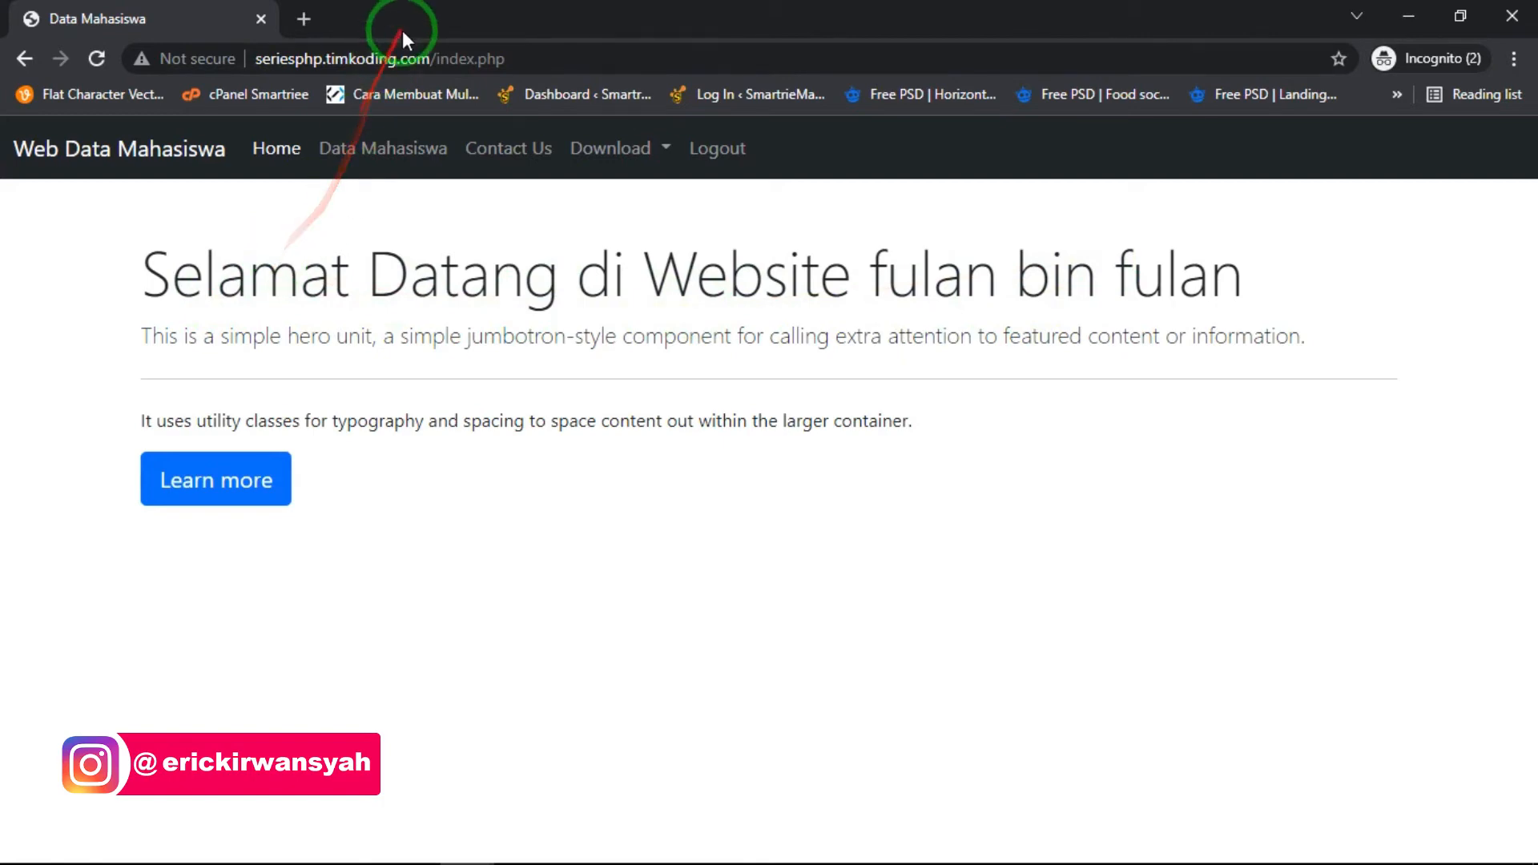
- Place the text cursor directly after the domain seriesphp.timkoding.com in the page address
click(429, 60)
click(431, 58)
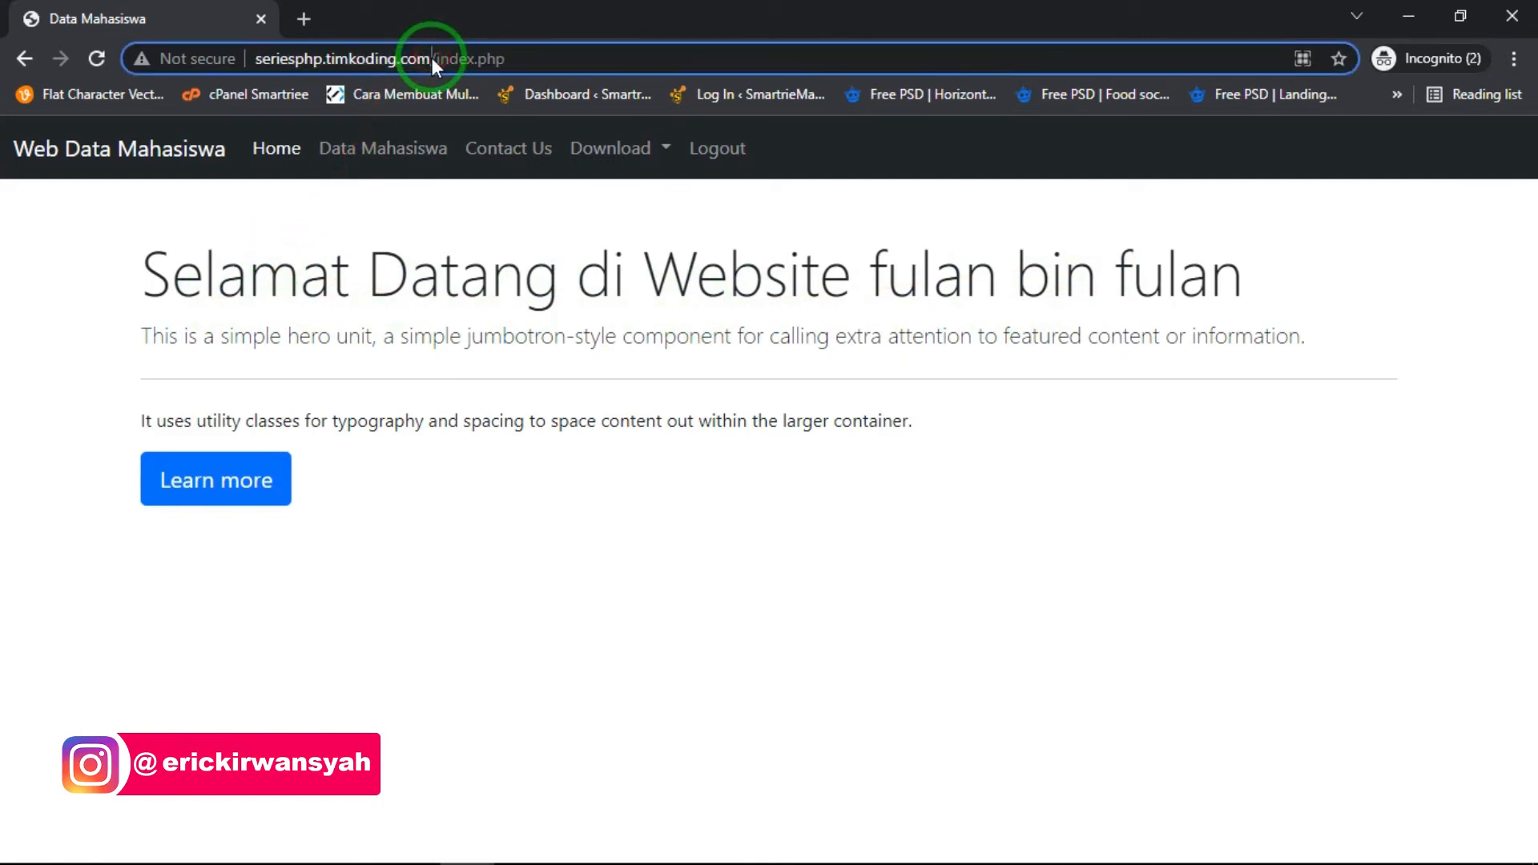